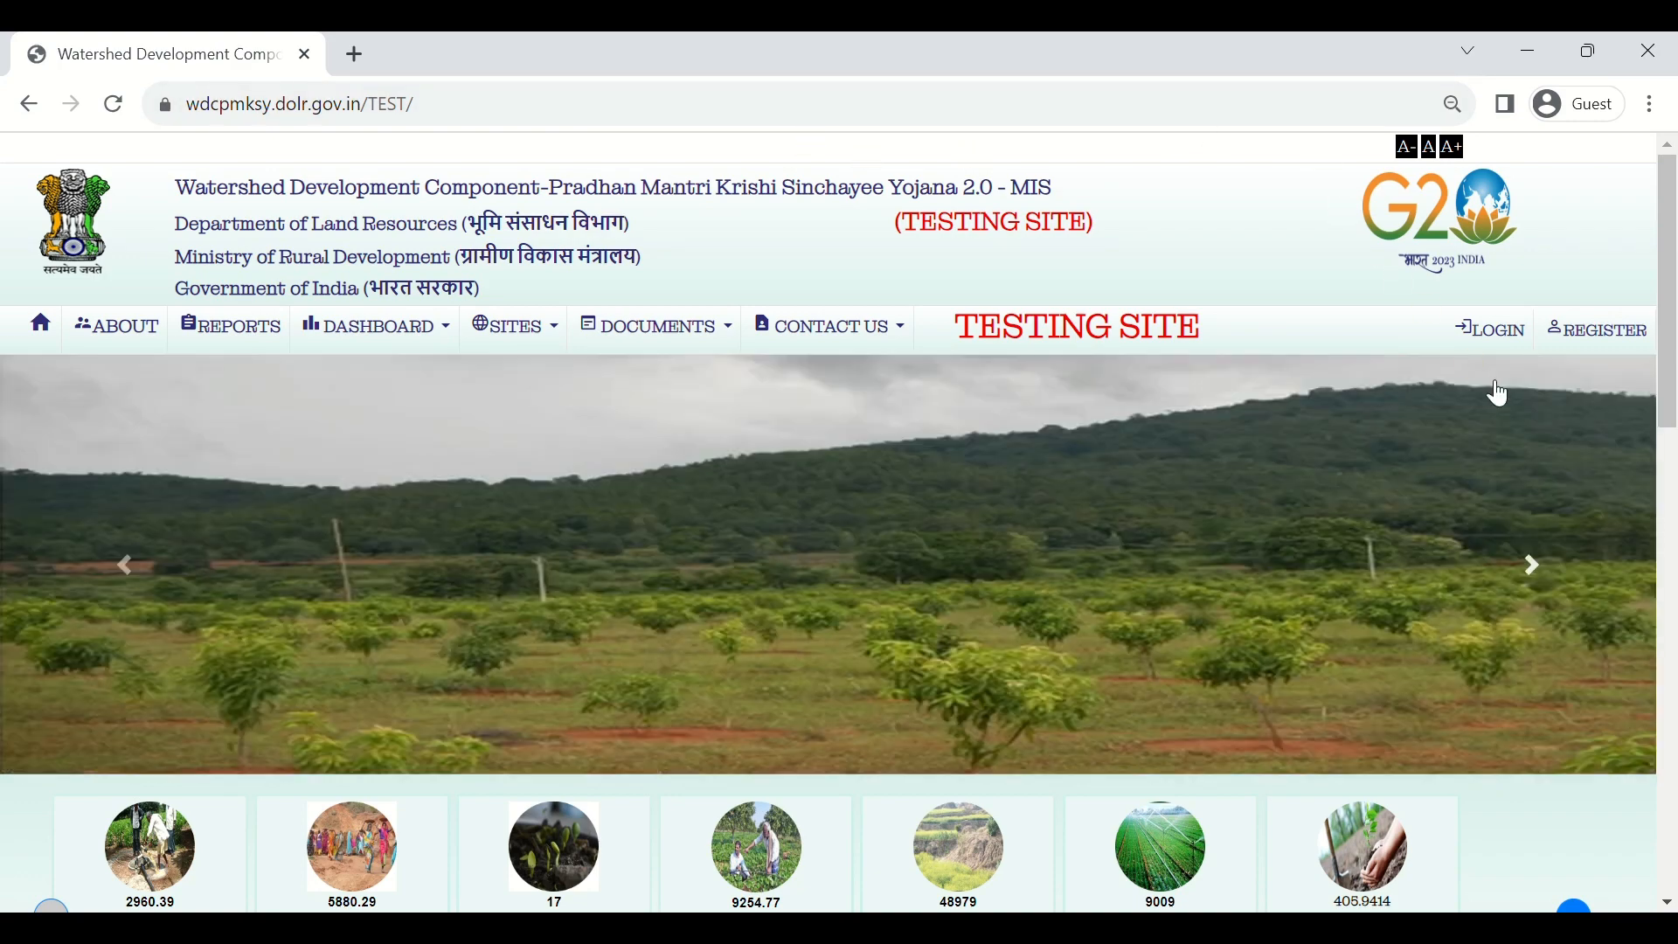
Step: Open the testing site's login form from LOGIN in the top-right navigation bar
click(1509, 345)
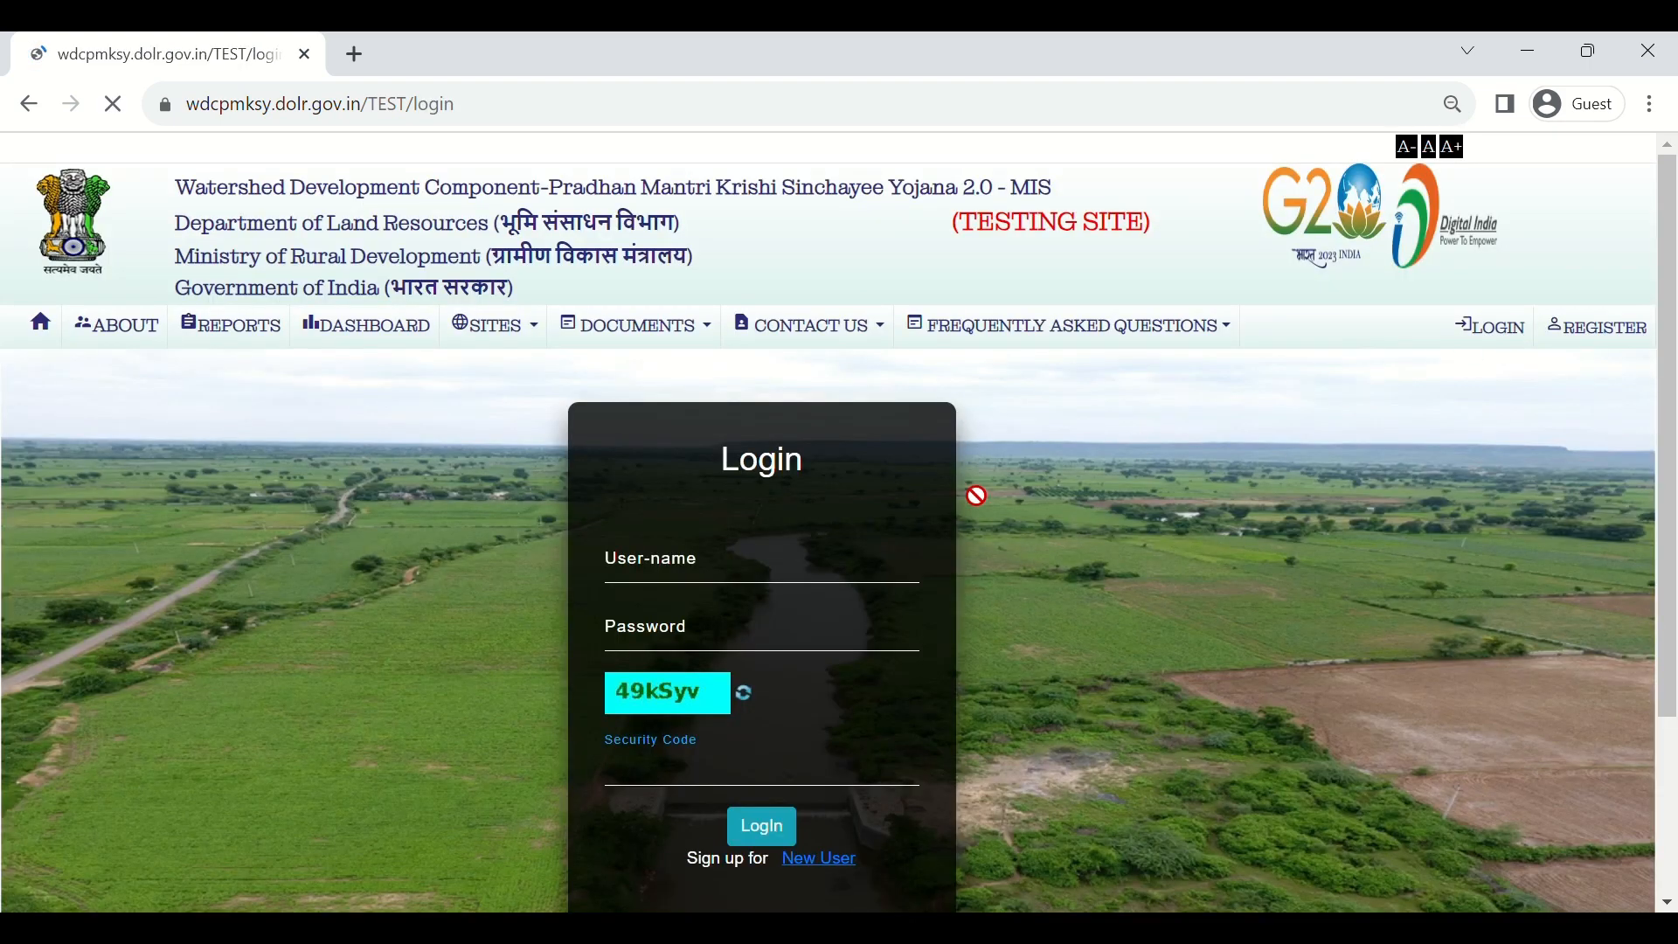
Step: Log in with the PIA user name, password and the displayed security code
click(821, 570)
text(PI19305AFL)
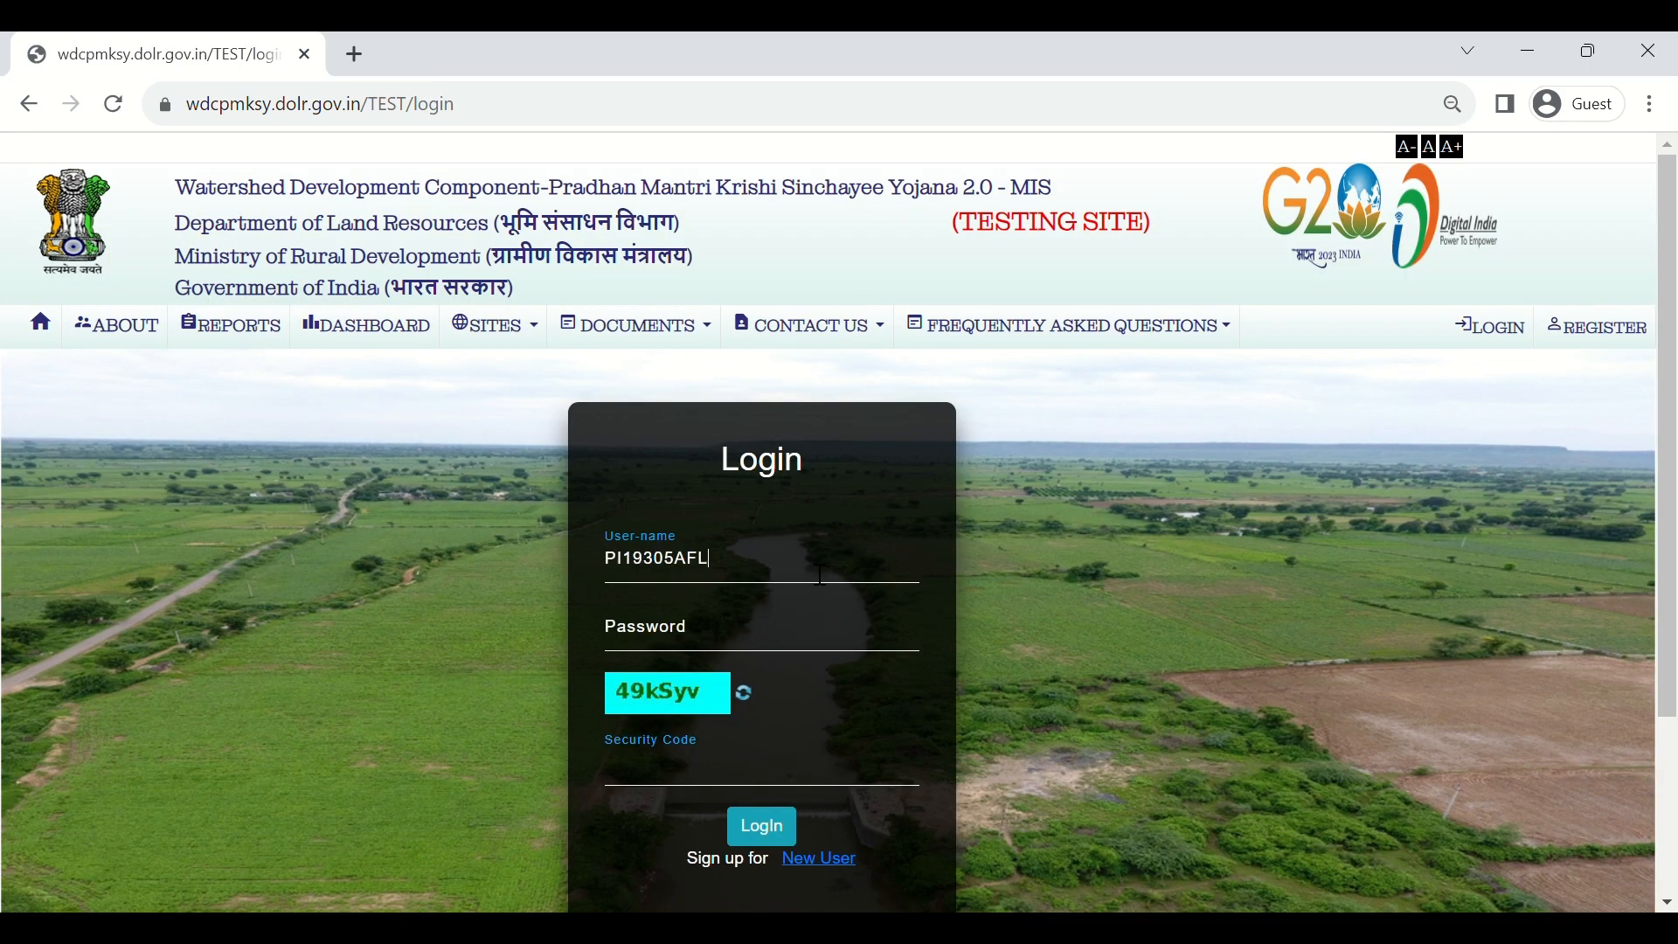
key(Tab)
text(•••••••)
key(Tab)
key(Tab)
text(49kS)
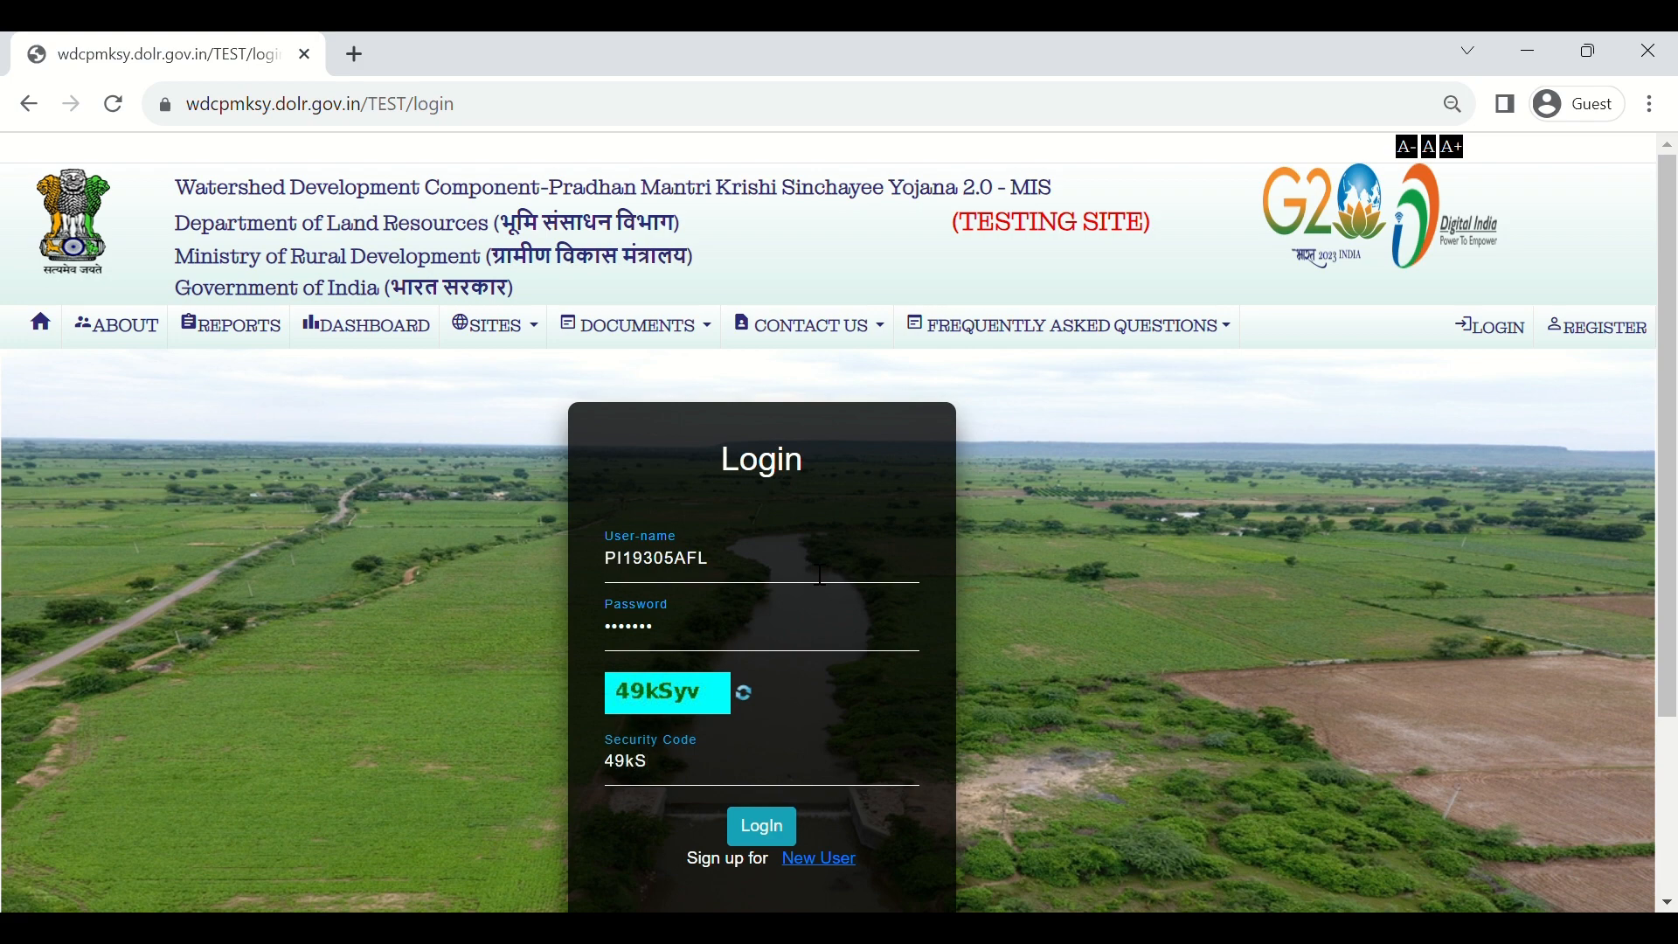
text(yv)
click(769, 830)
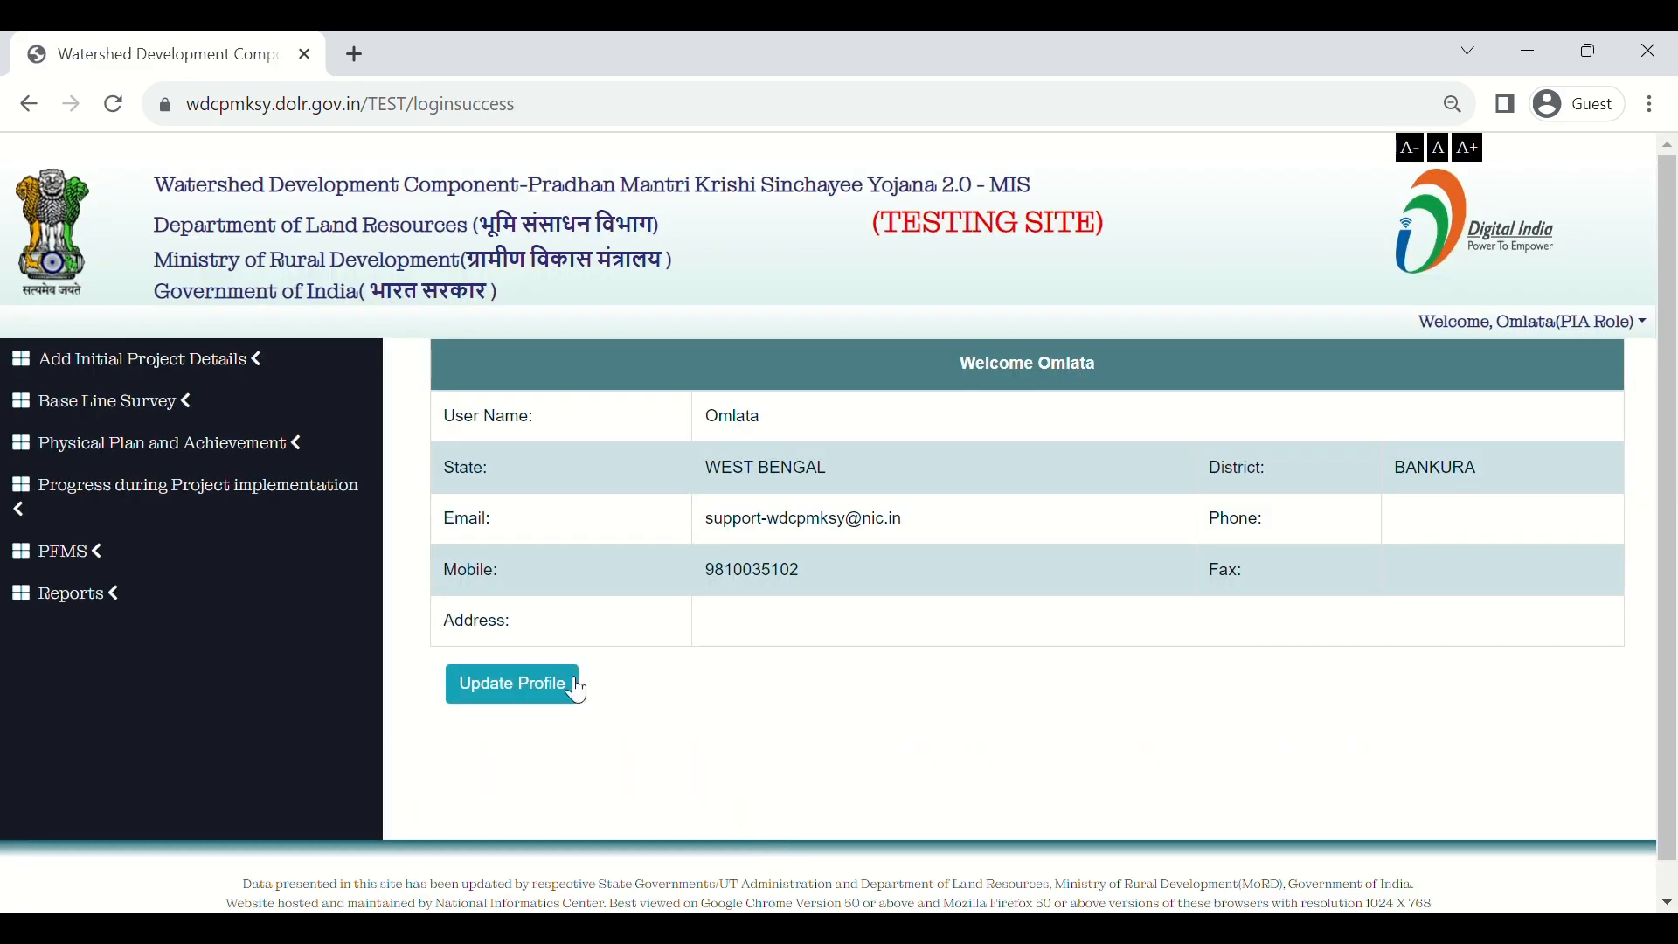
Step: Go to Physical Plan and Achievement > Quarterly Target in the left menu
click(252, 466)
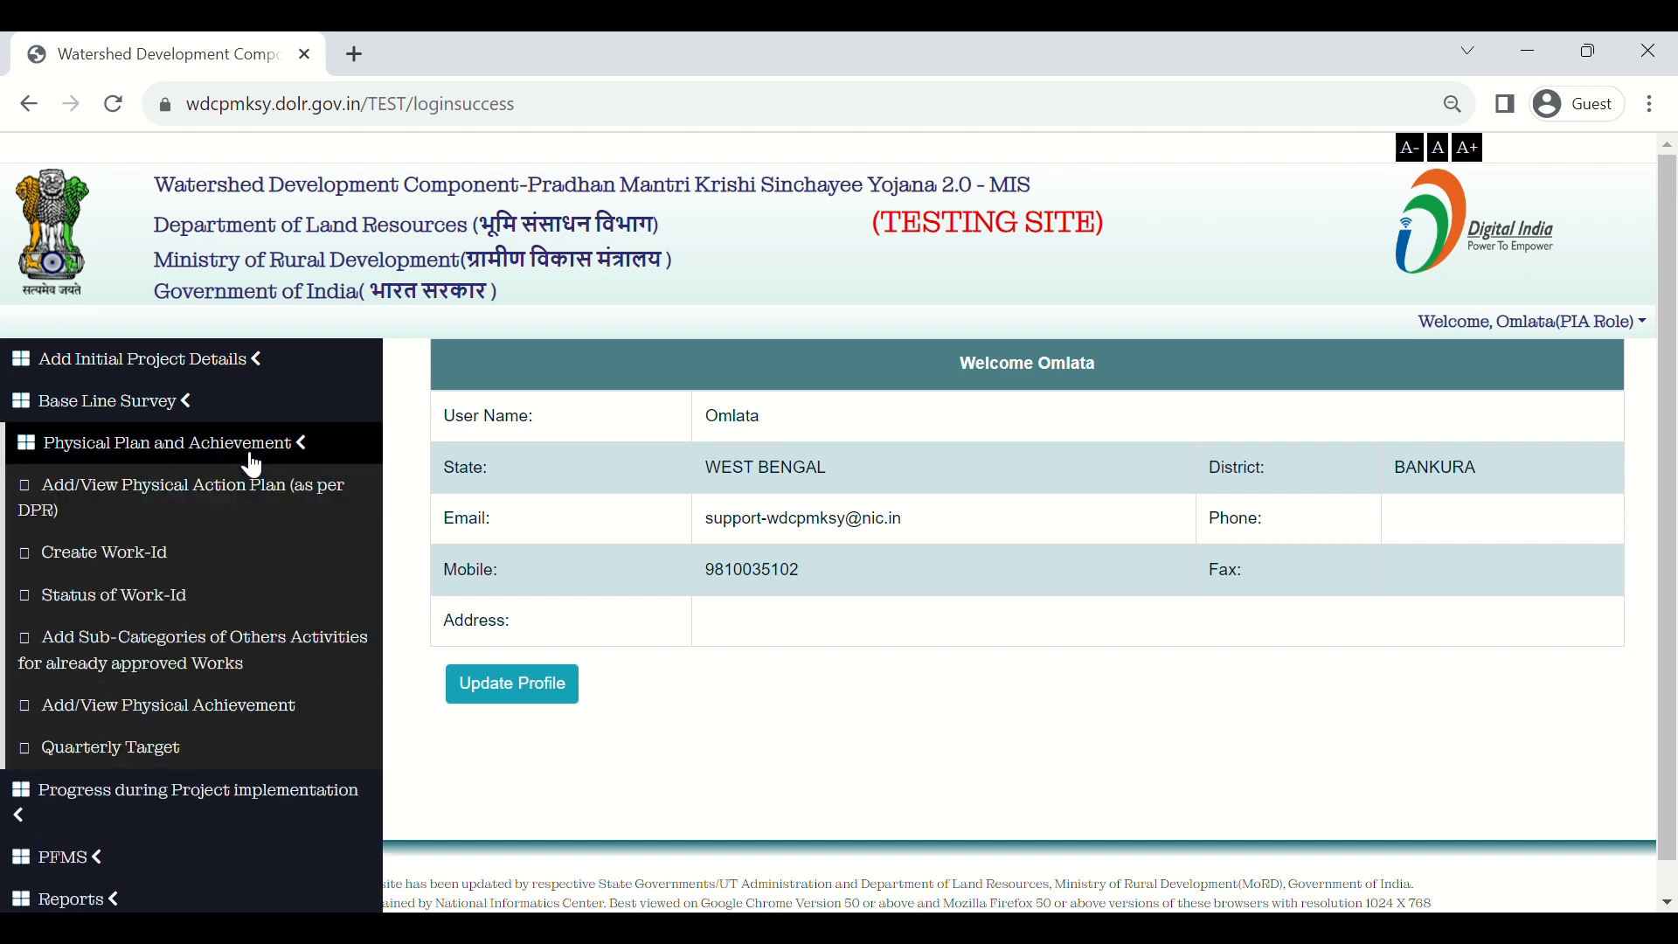
click(152, 750)
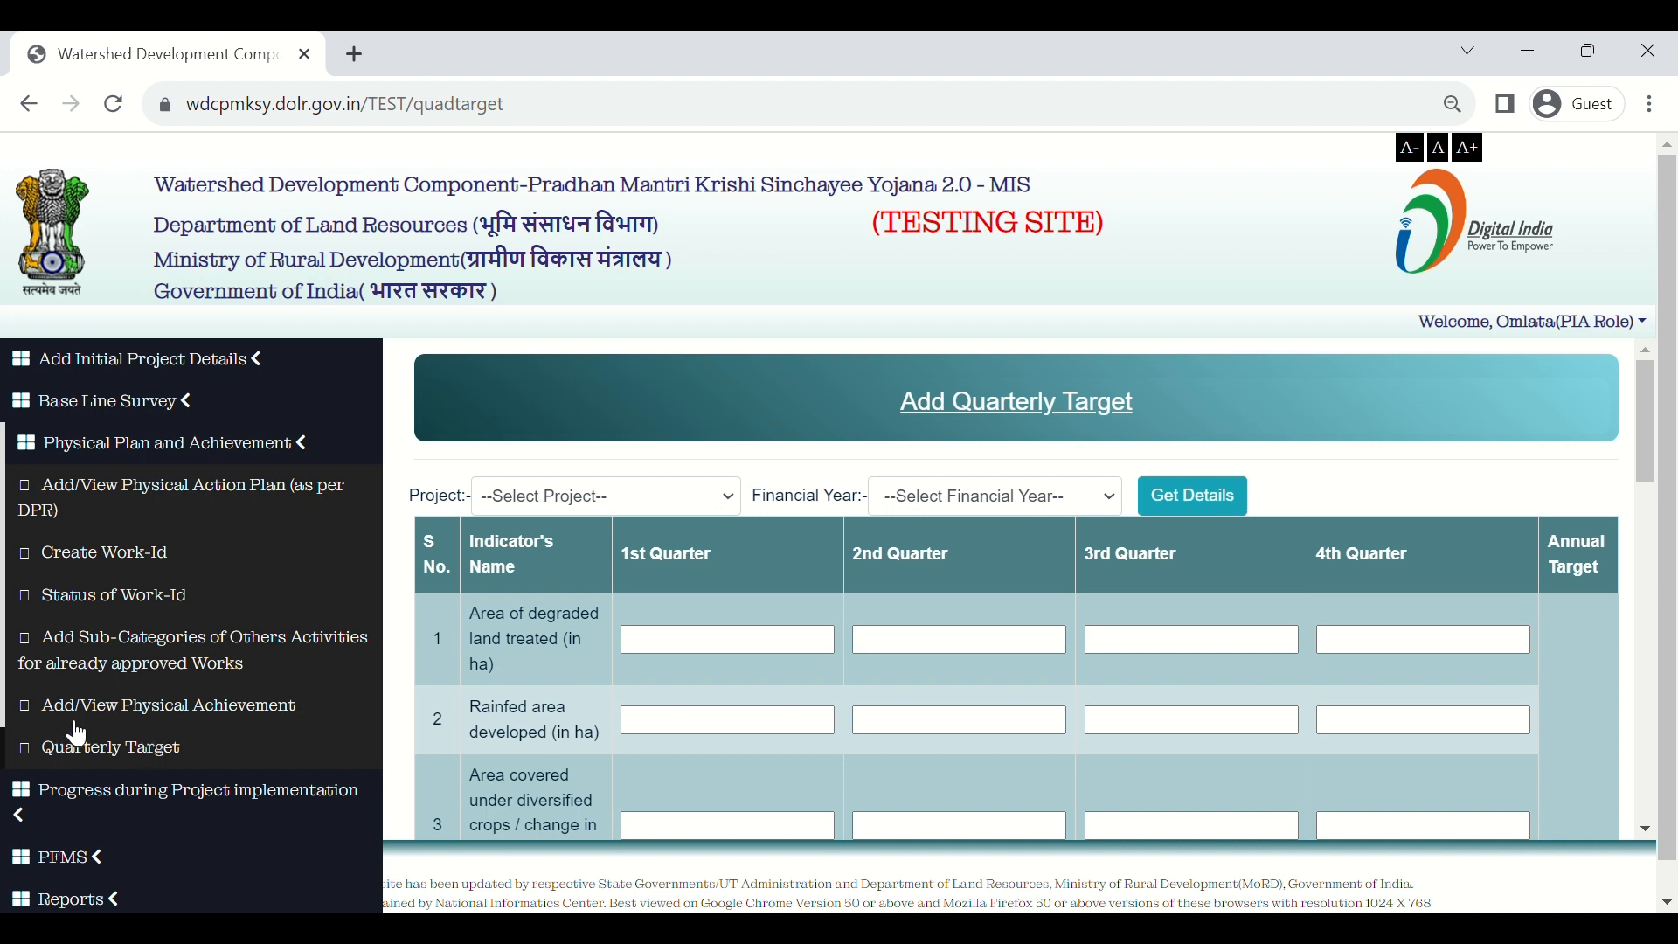
Step: Get details for project BANKURA-WDC - 16 /2023-24 and financial year 2023-24
click(568, 495)
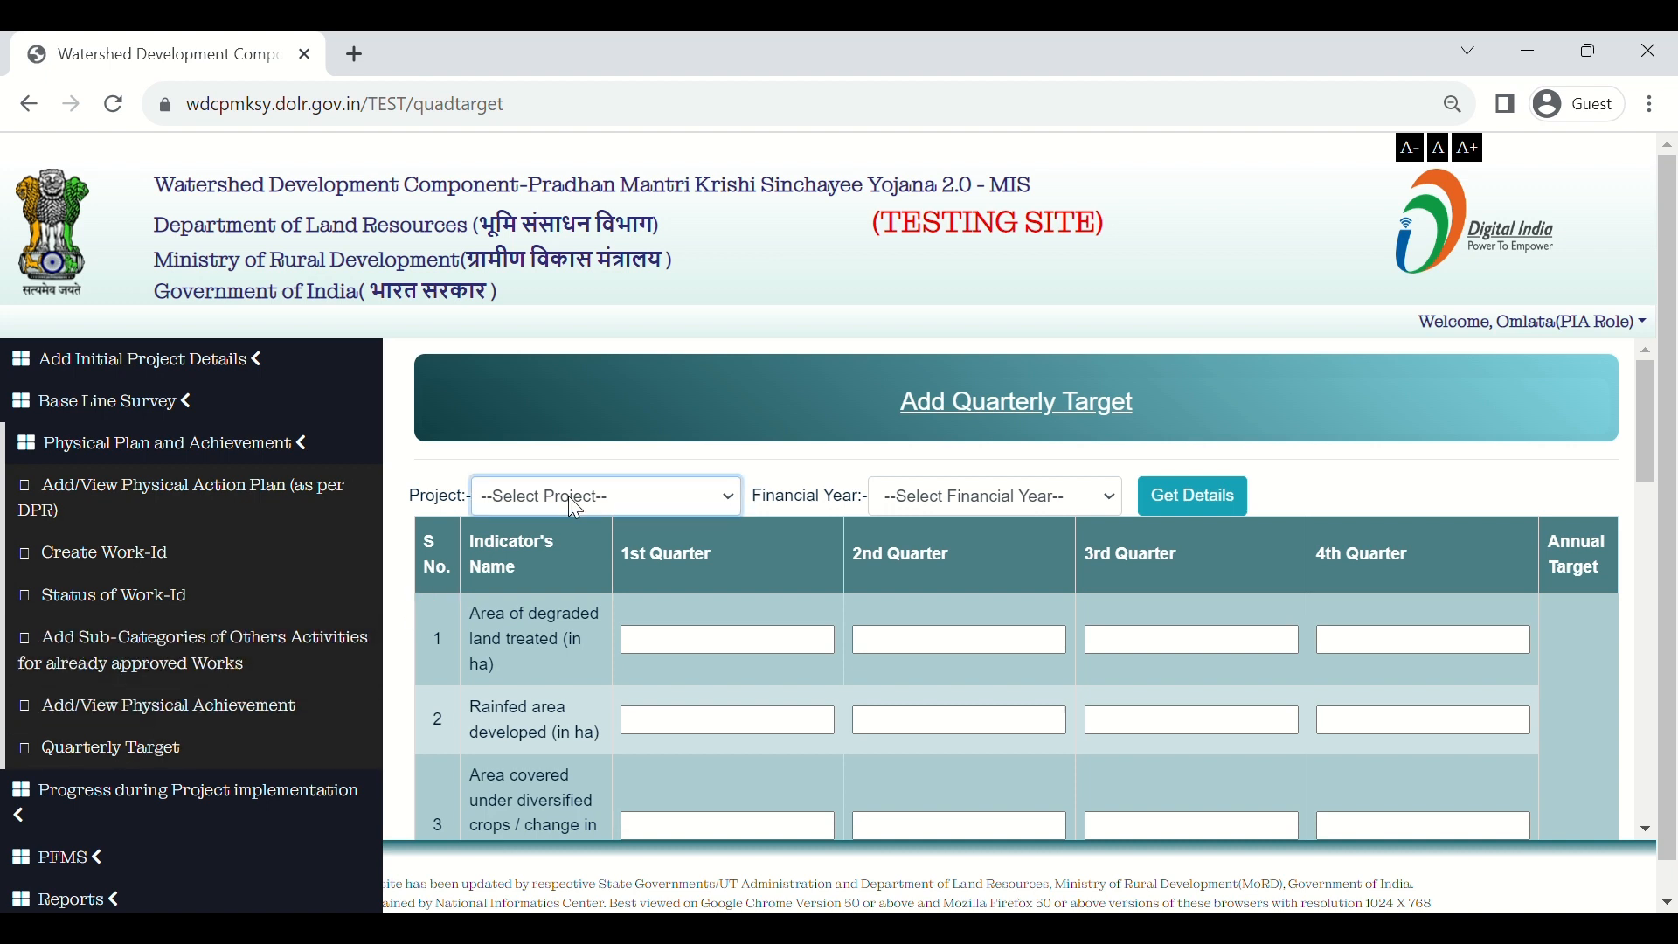
click(584, 547)
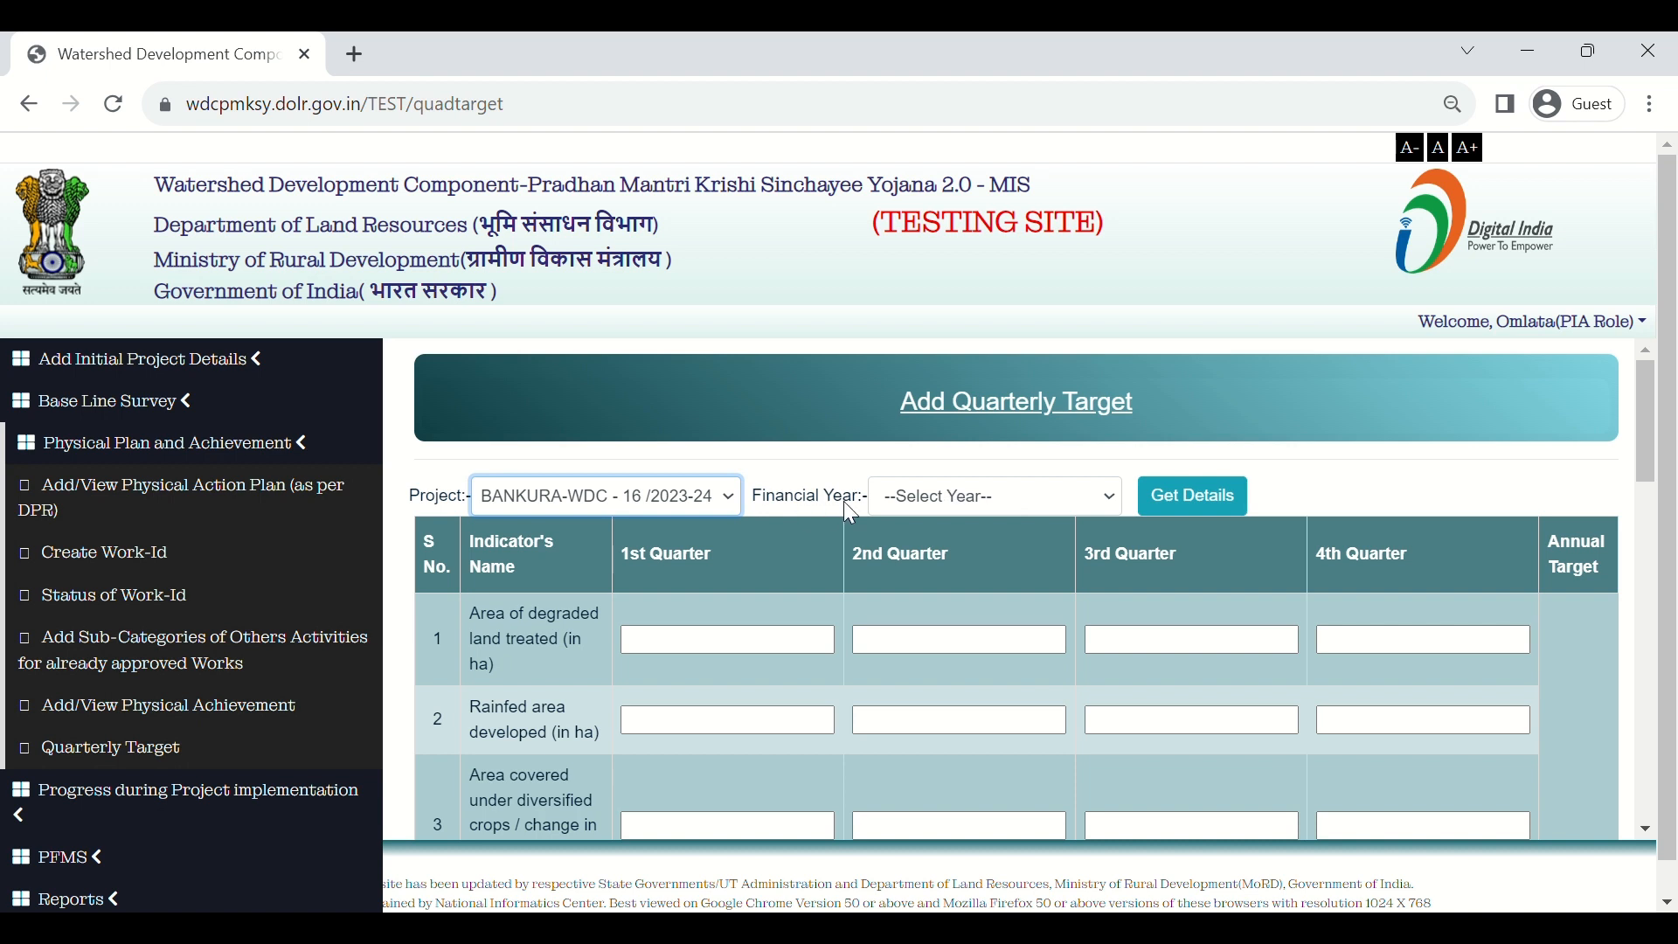
click(935, 502)
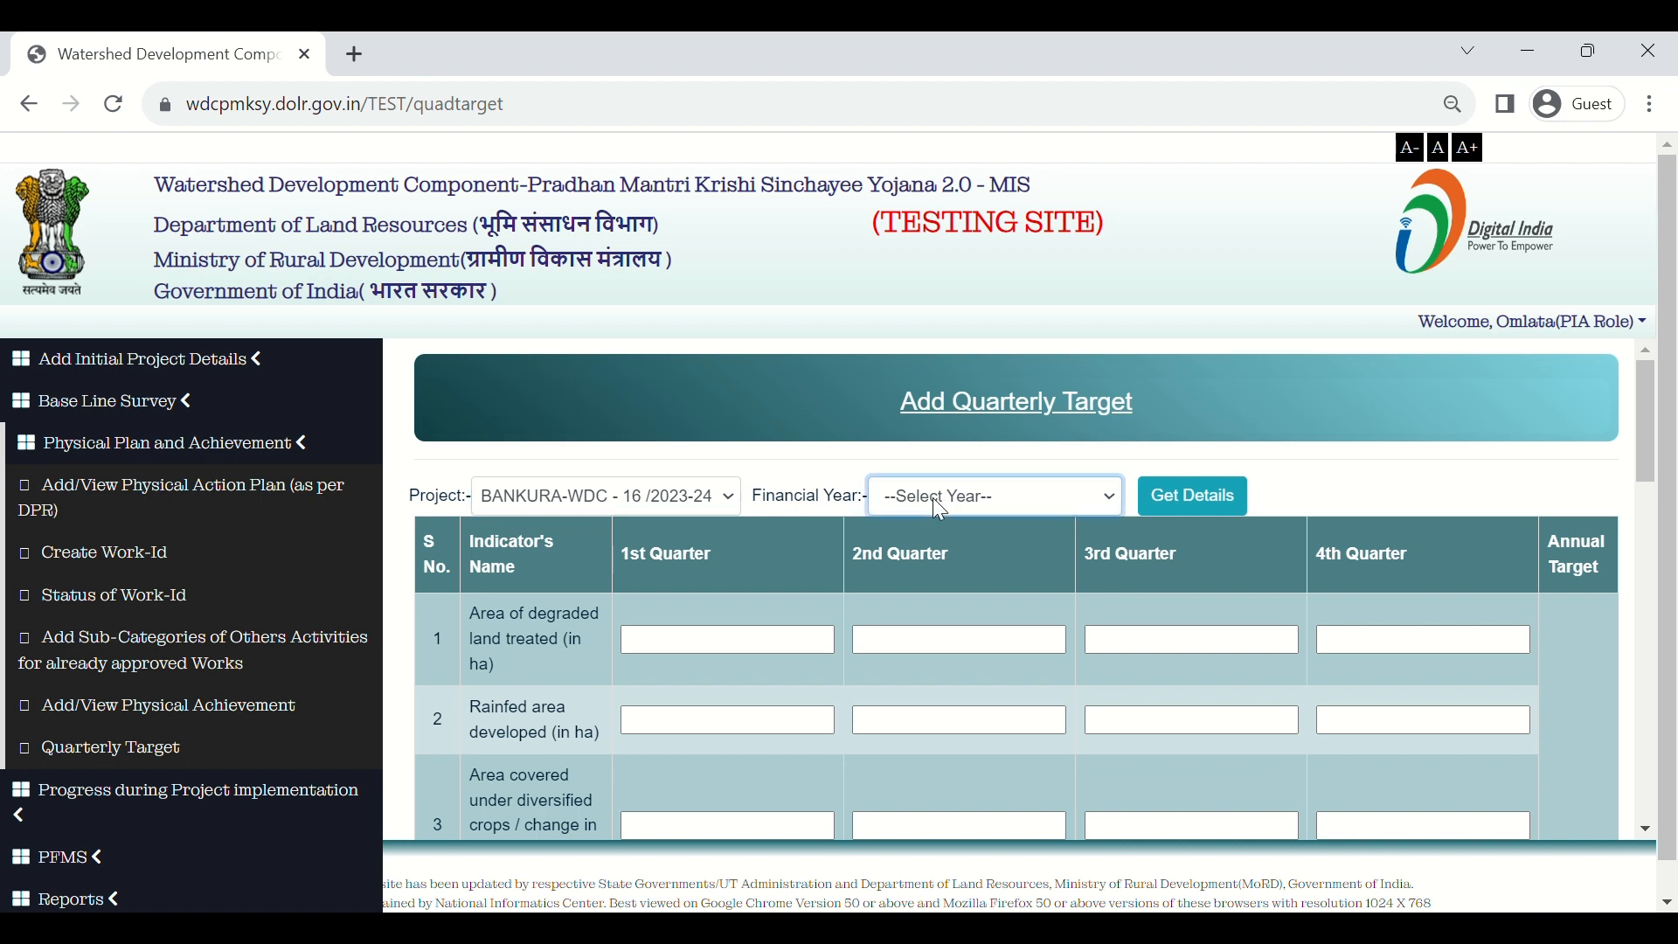
click(944, 552)
click(1214, 498)
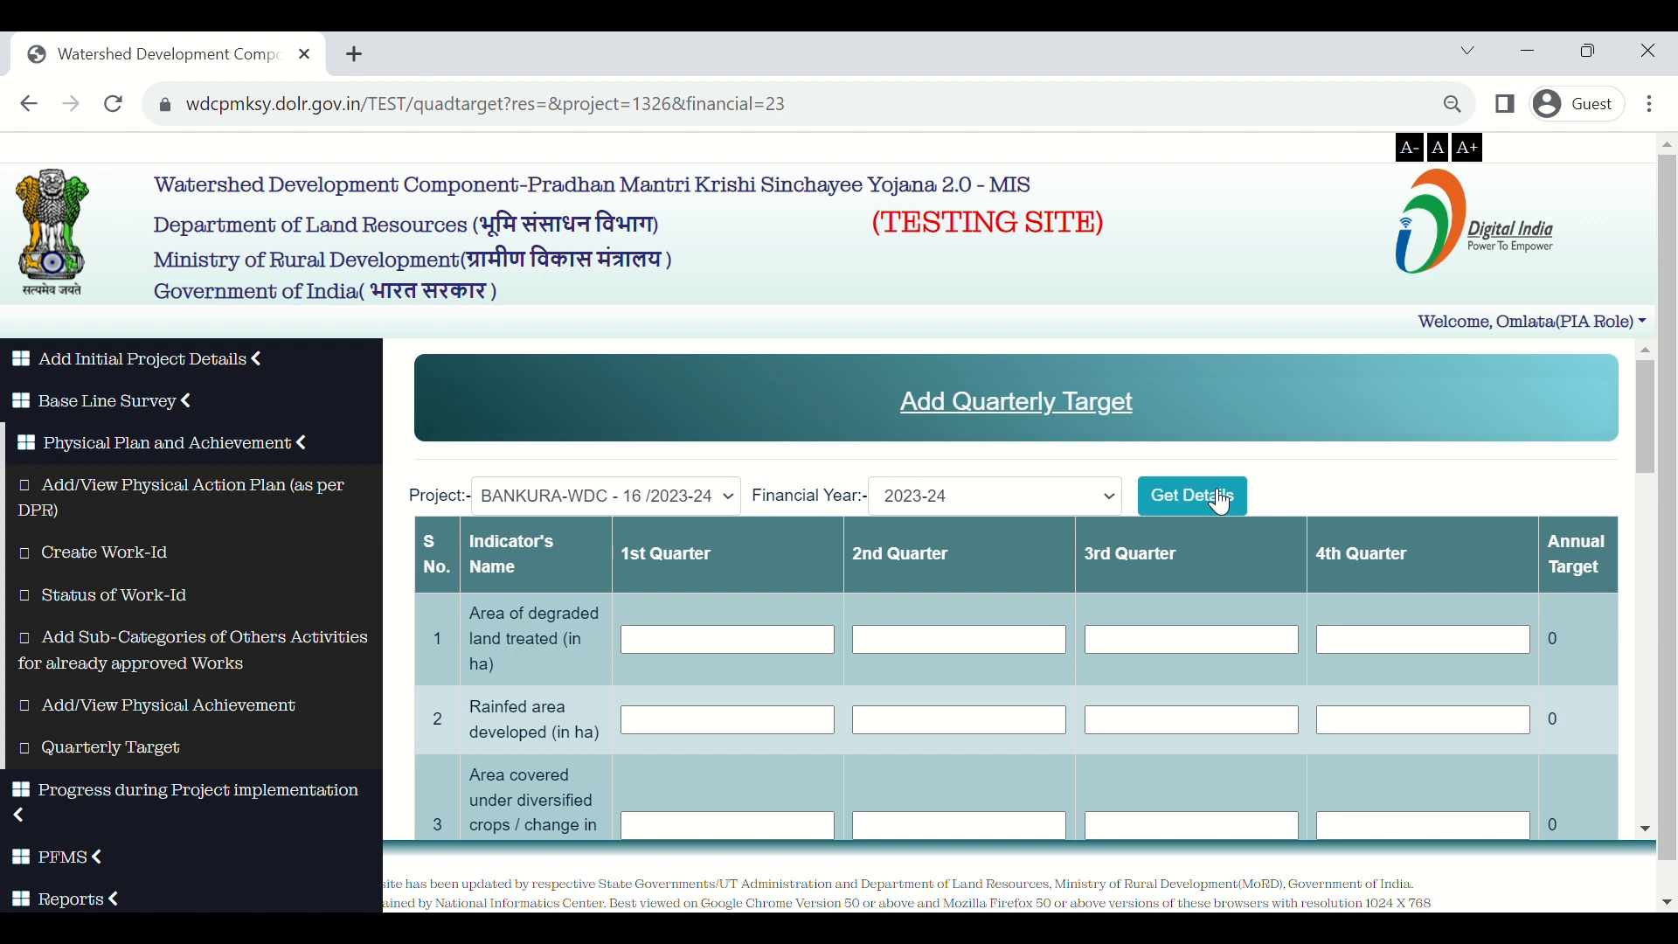
scroll(1292, 677, down, 2)
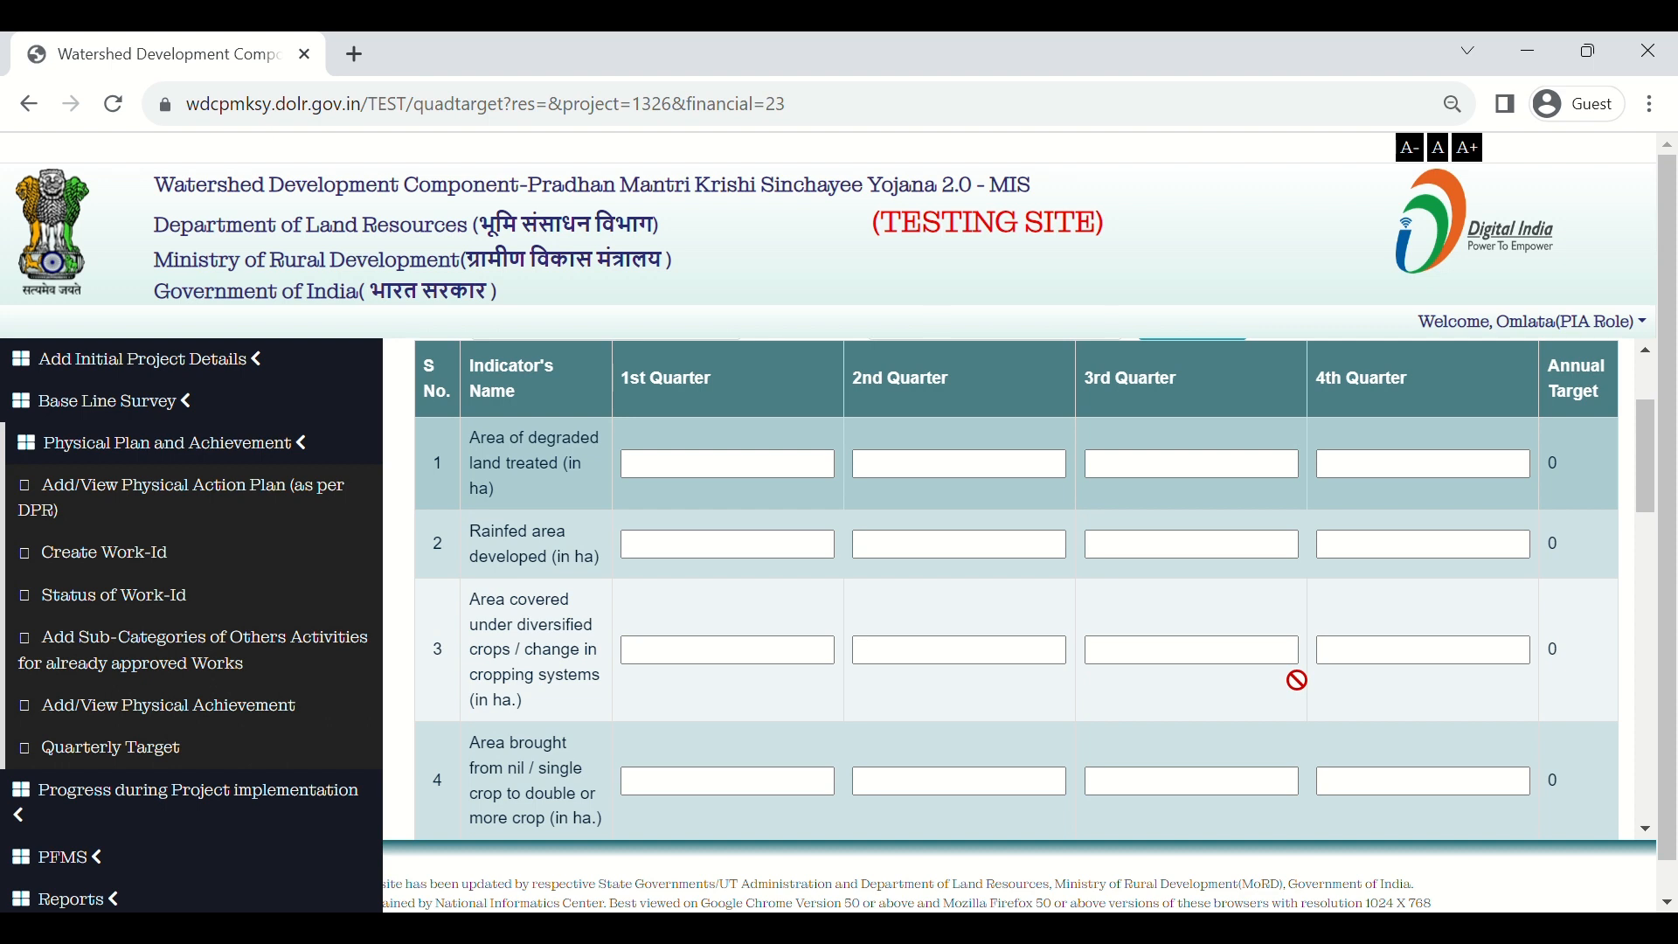
scroll(1297, 679, up, 1)
scroll(1297, 679, down, 3)
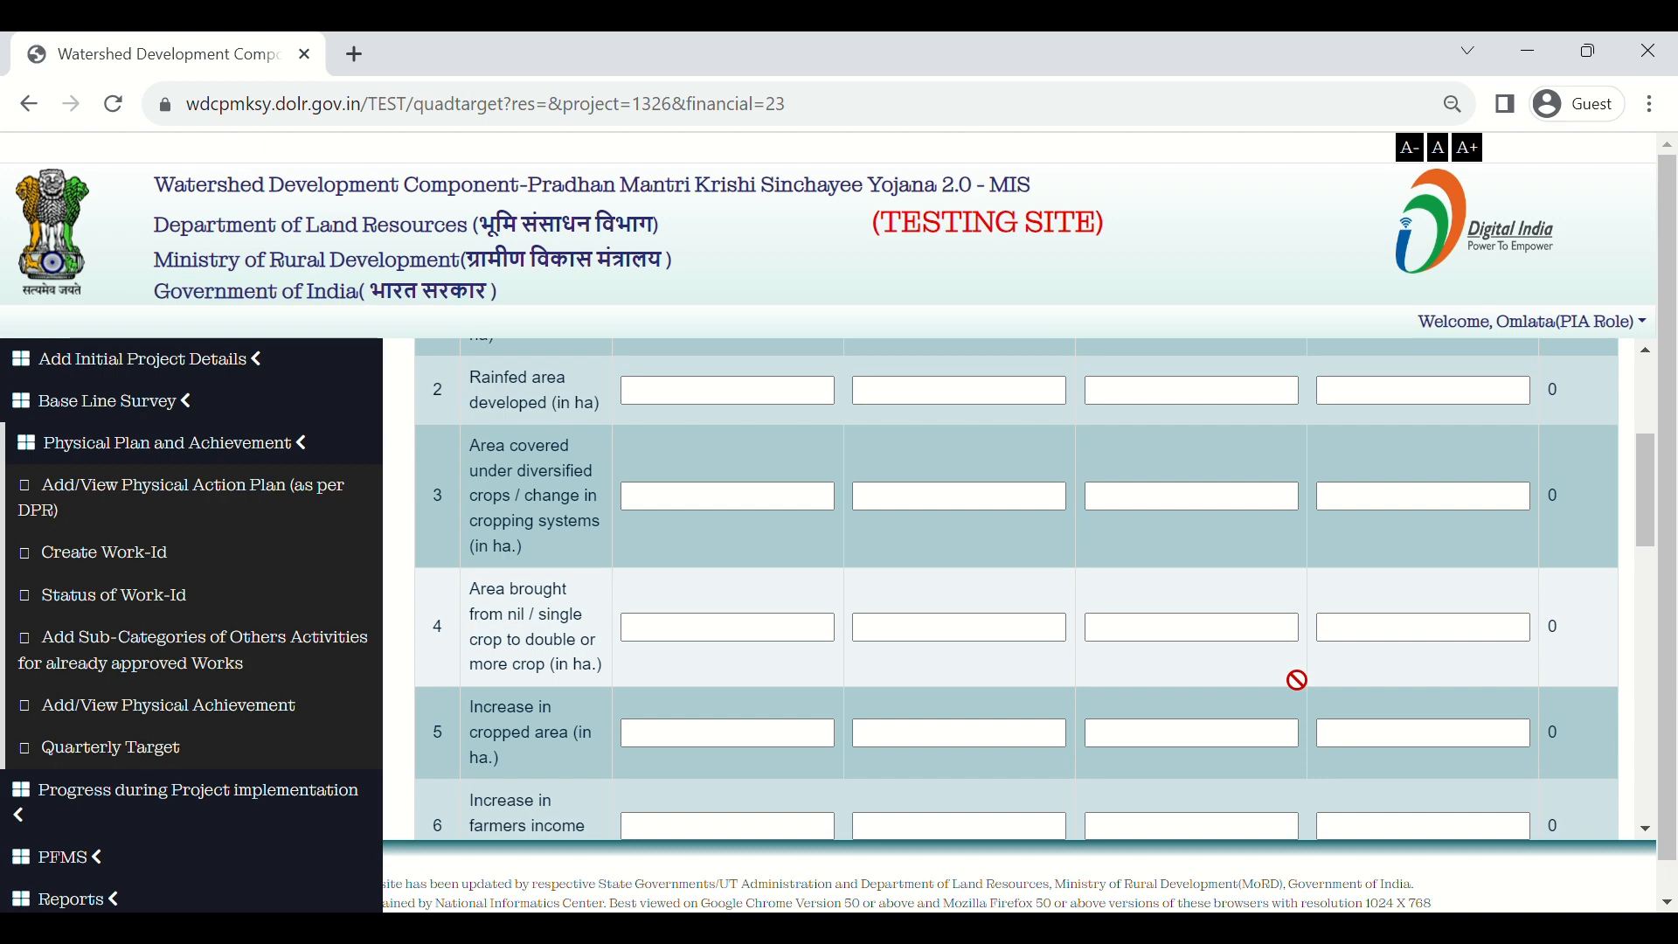
scroll(1297, 680, up, 4)
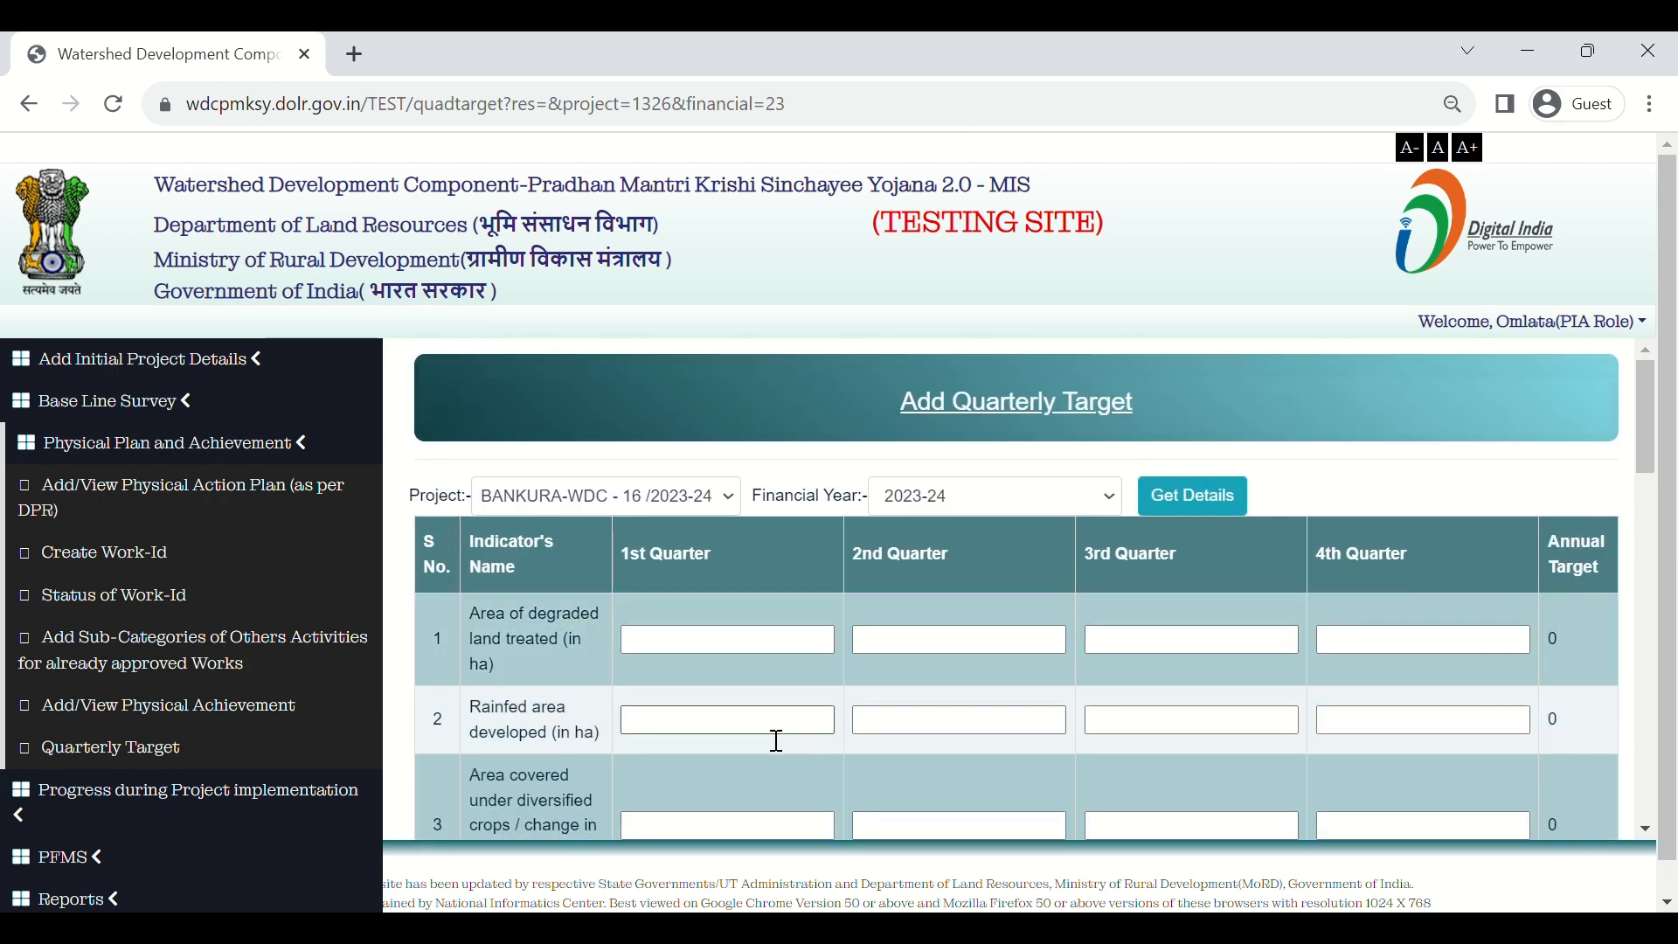
scroll(752, 742, down, 1)
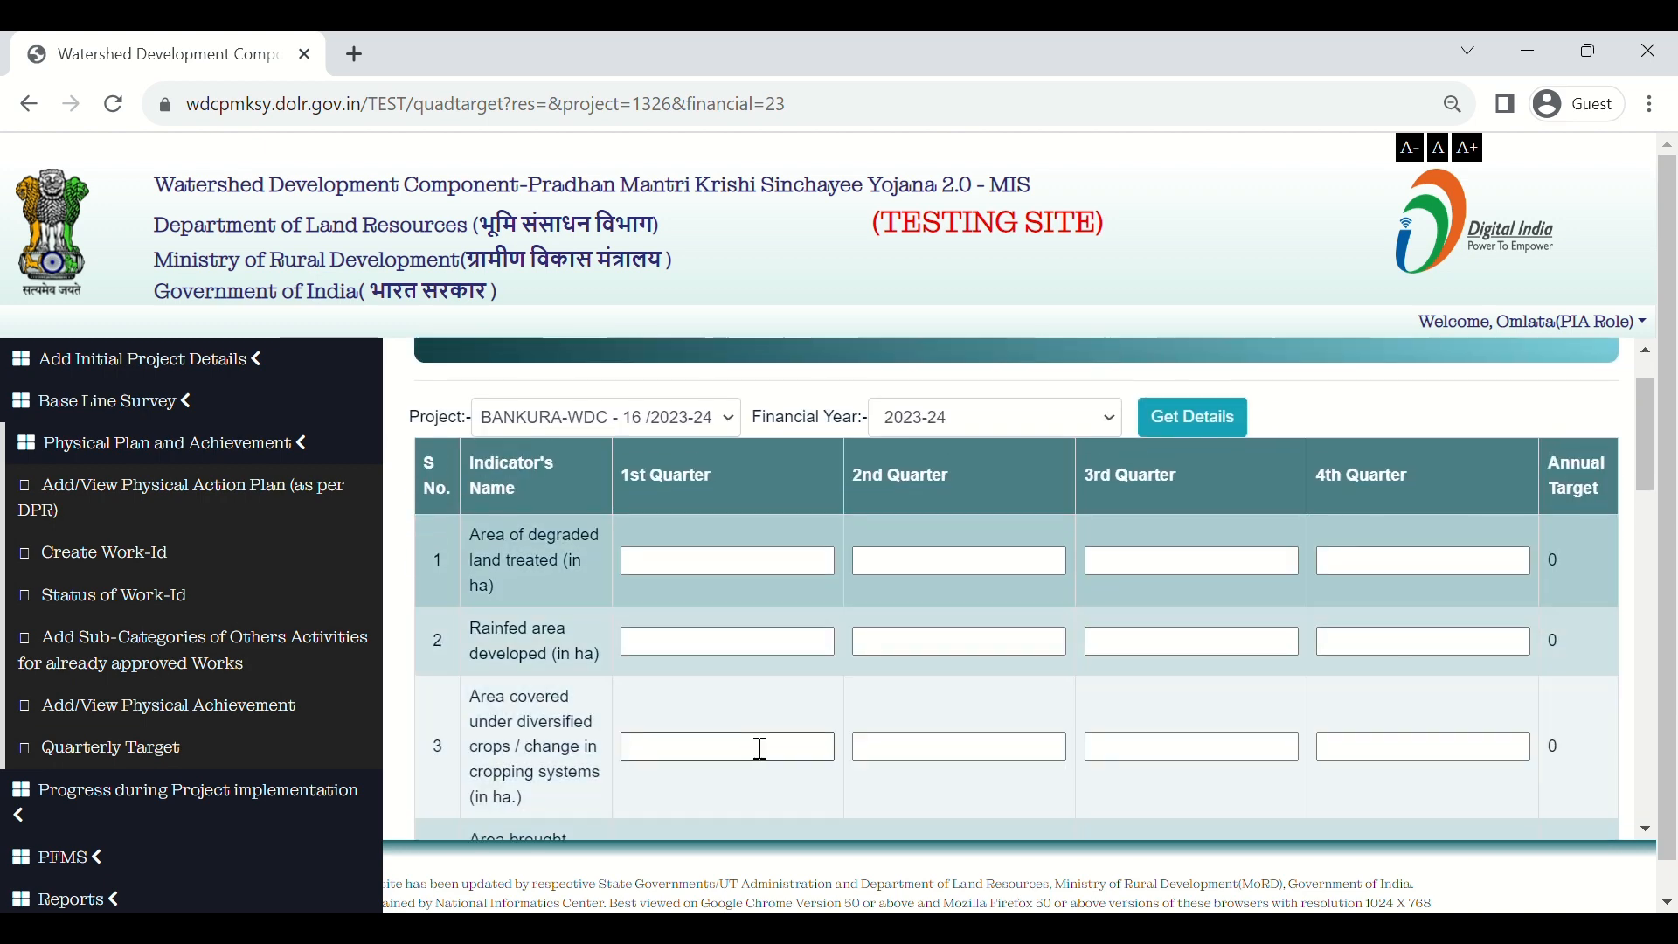
scroll(759, 748, down, 1)
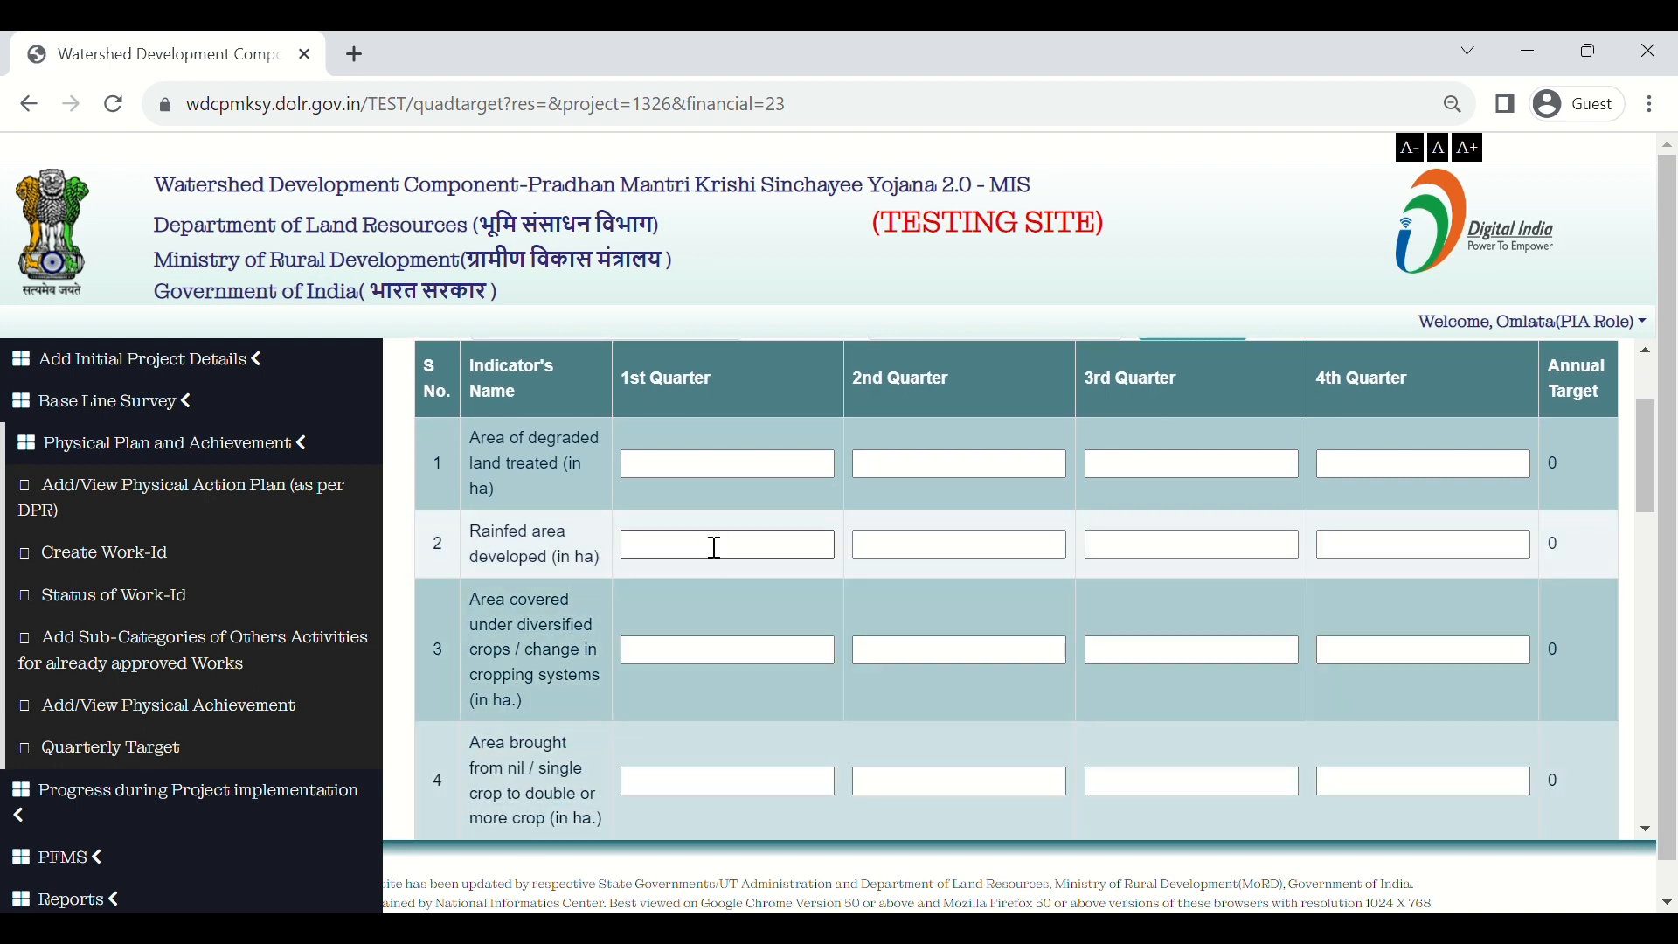
Step: Enter 1st Quarter targets of 2.23 for degraded land treated and 2.34 for rainfed area developed
click(758, 482)
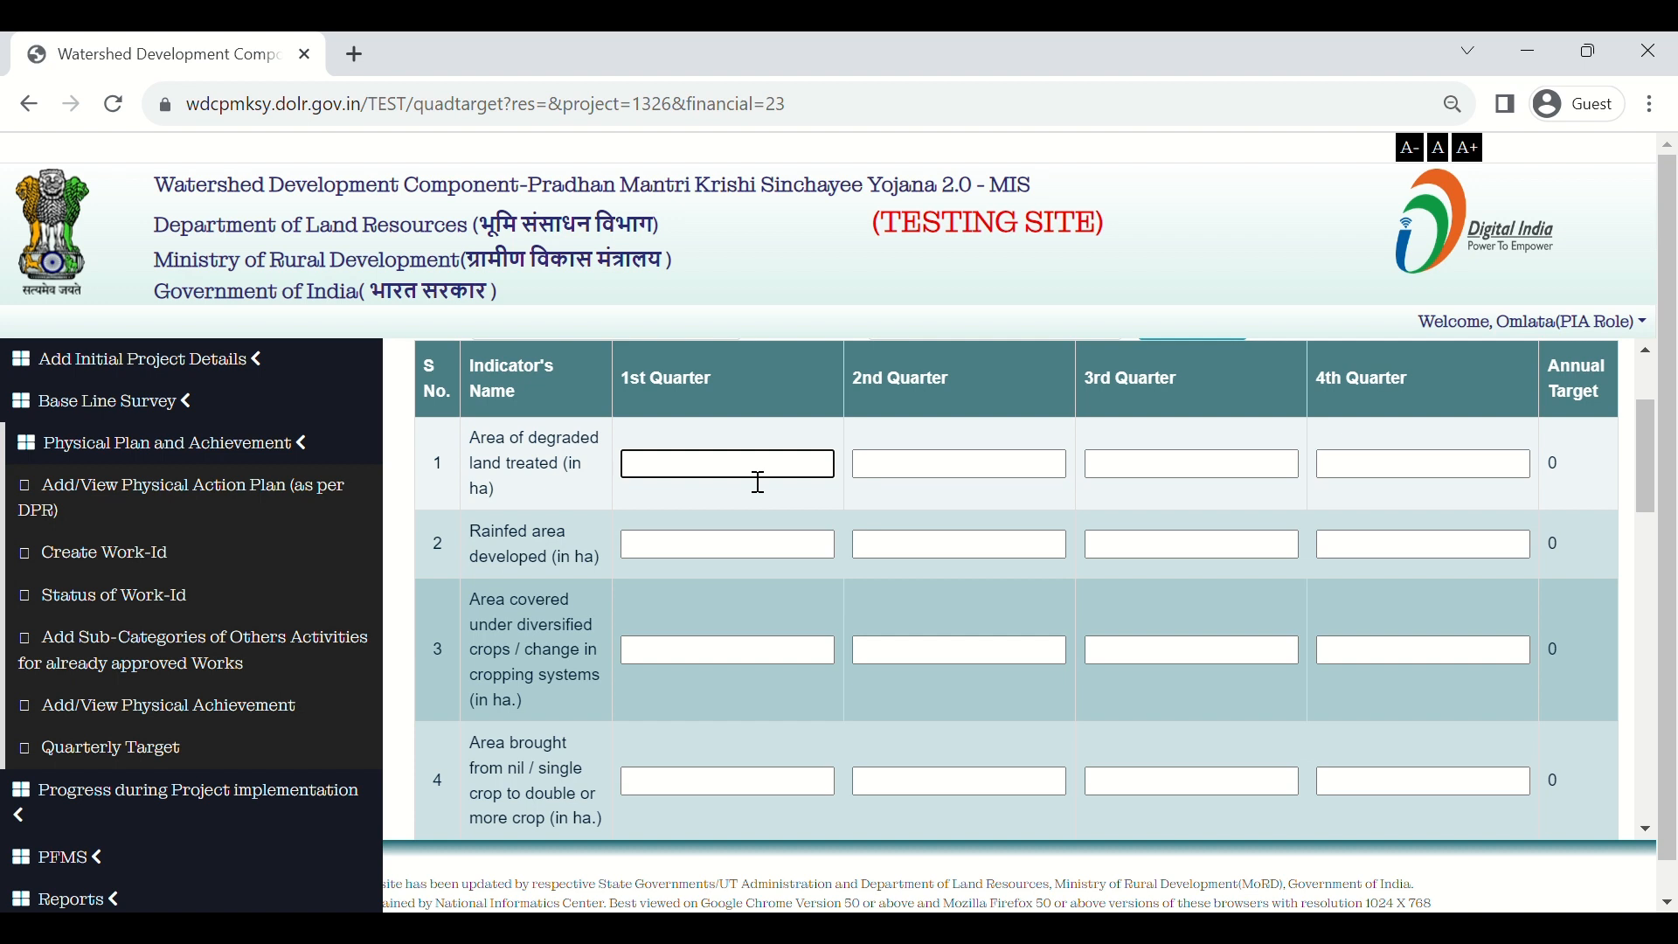
text(2.23)
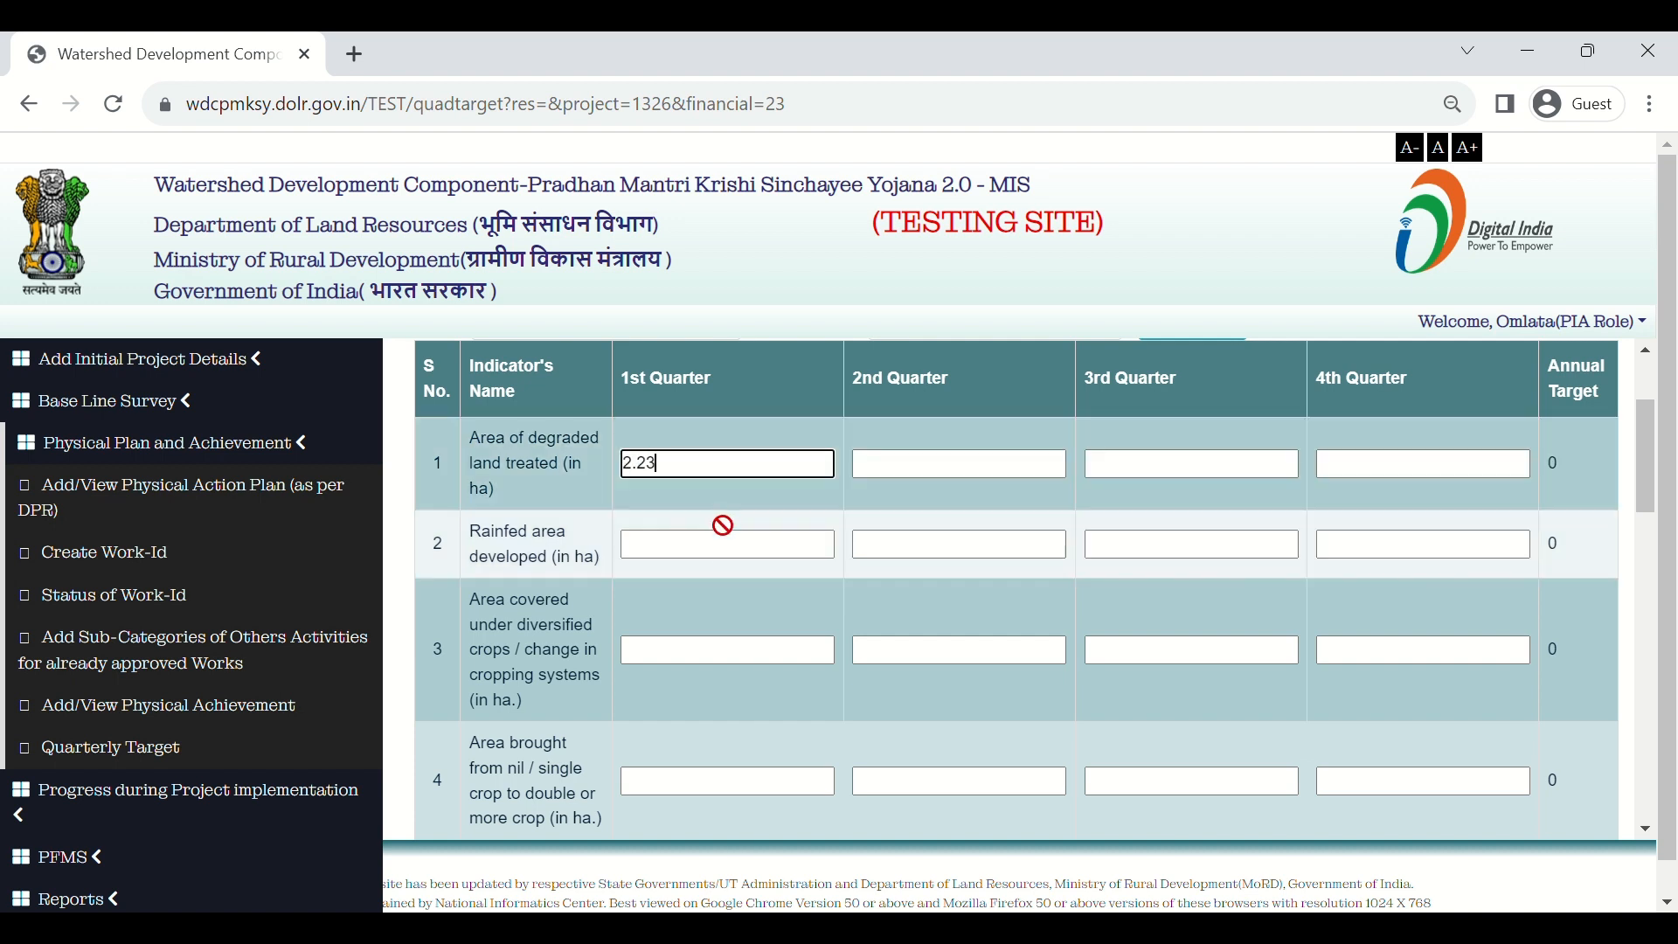
click(713, 556)
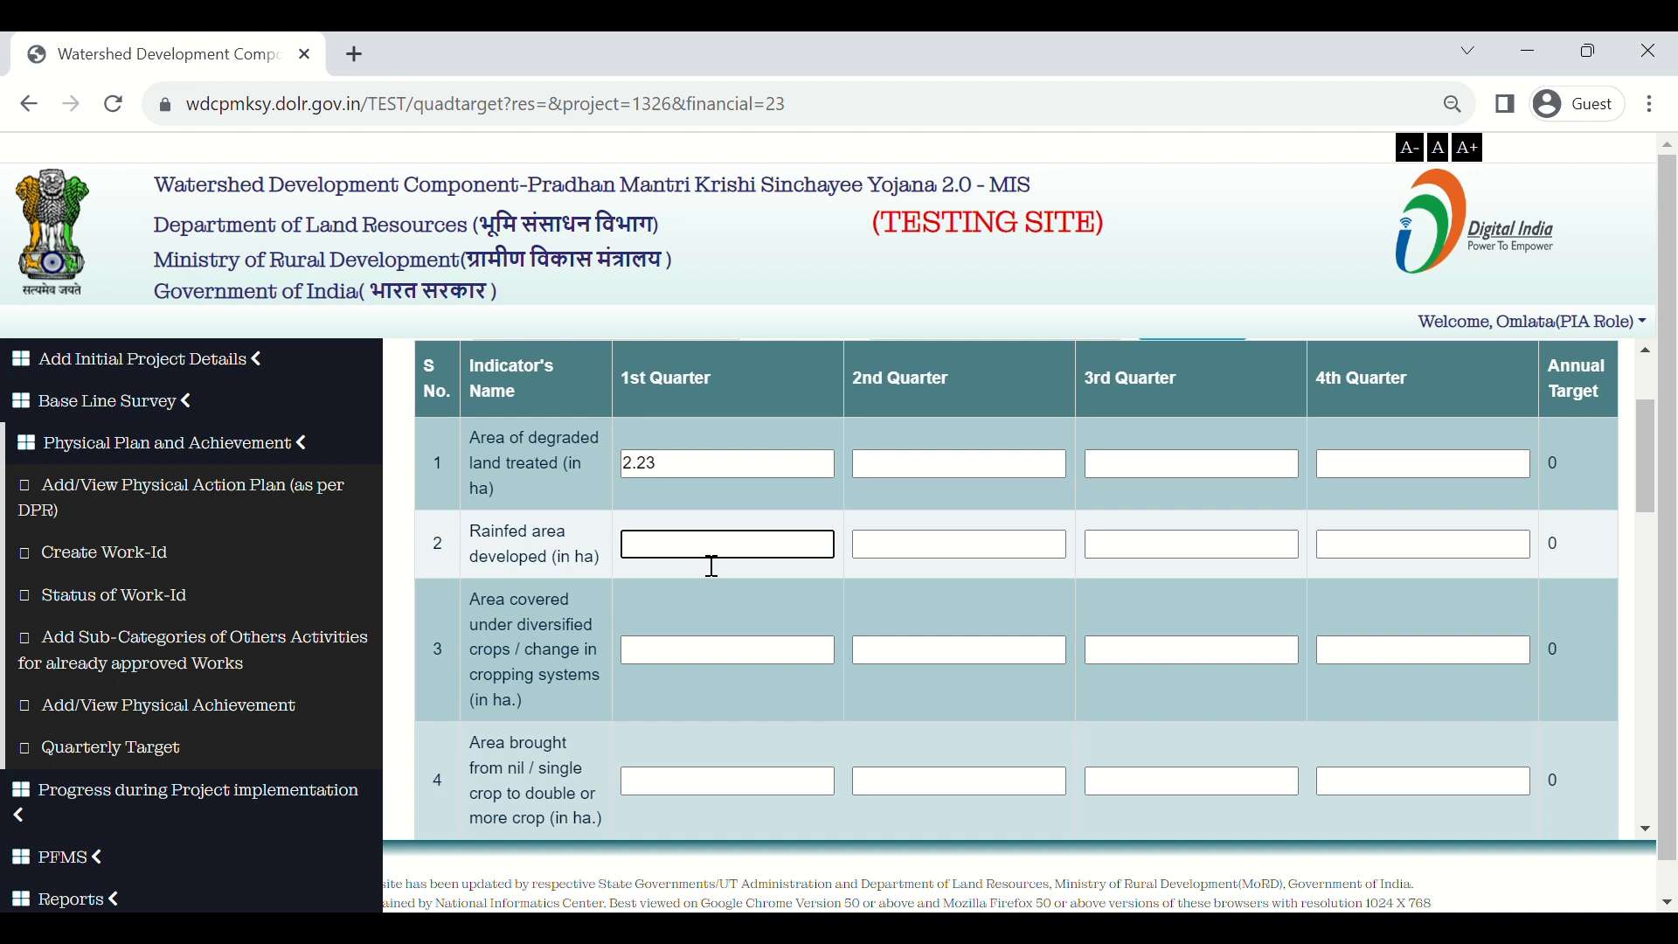
scroll(712, 566, down, 1)
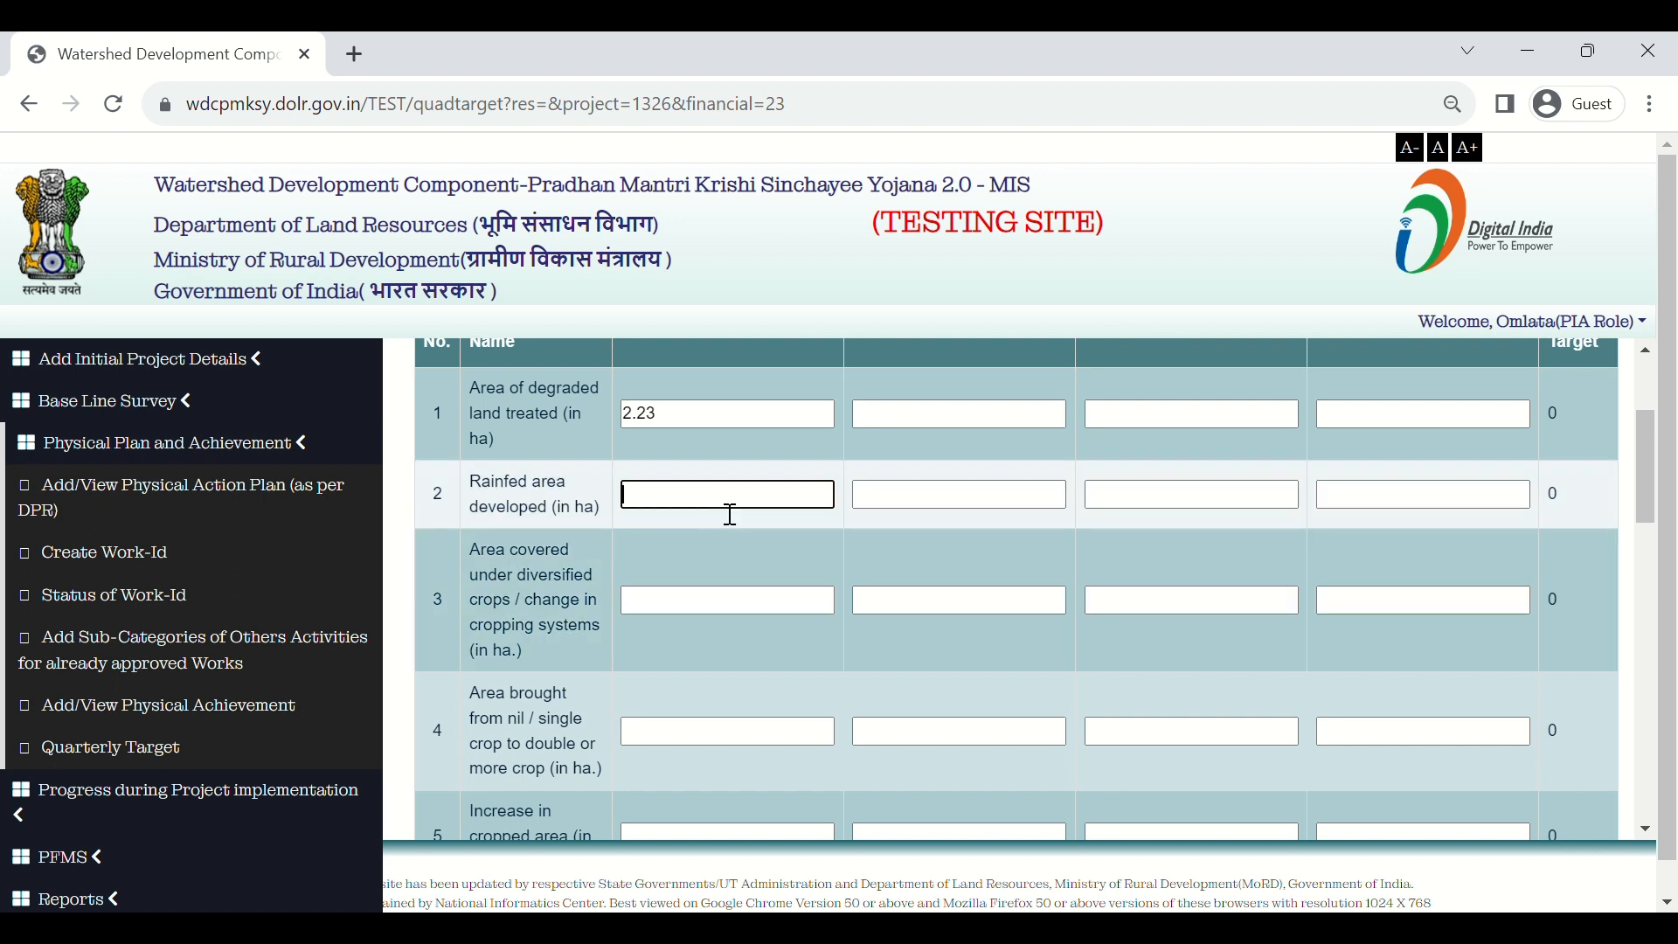
text(2.34)
click(705, 617)
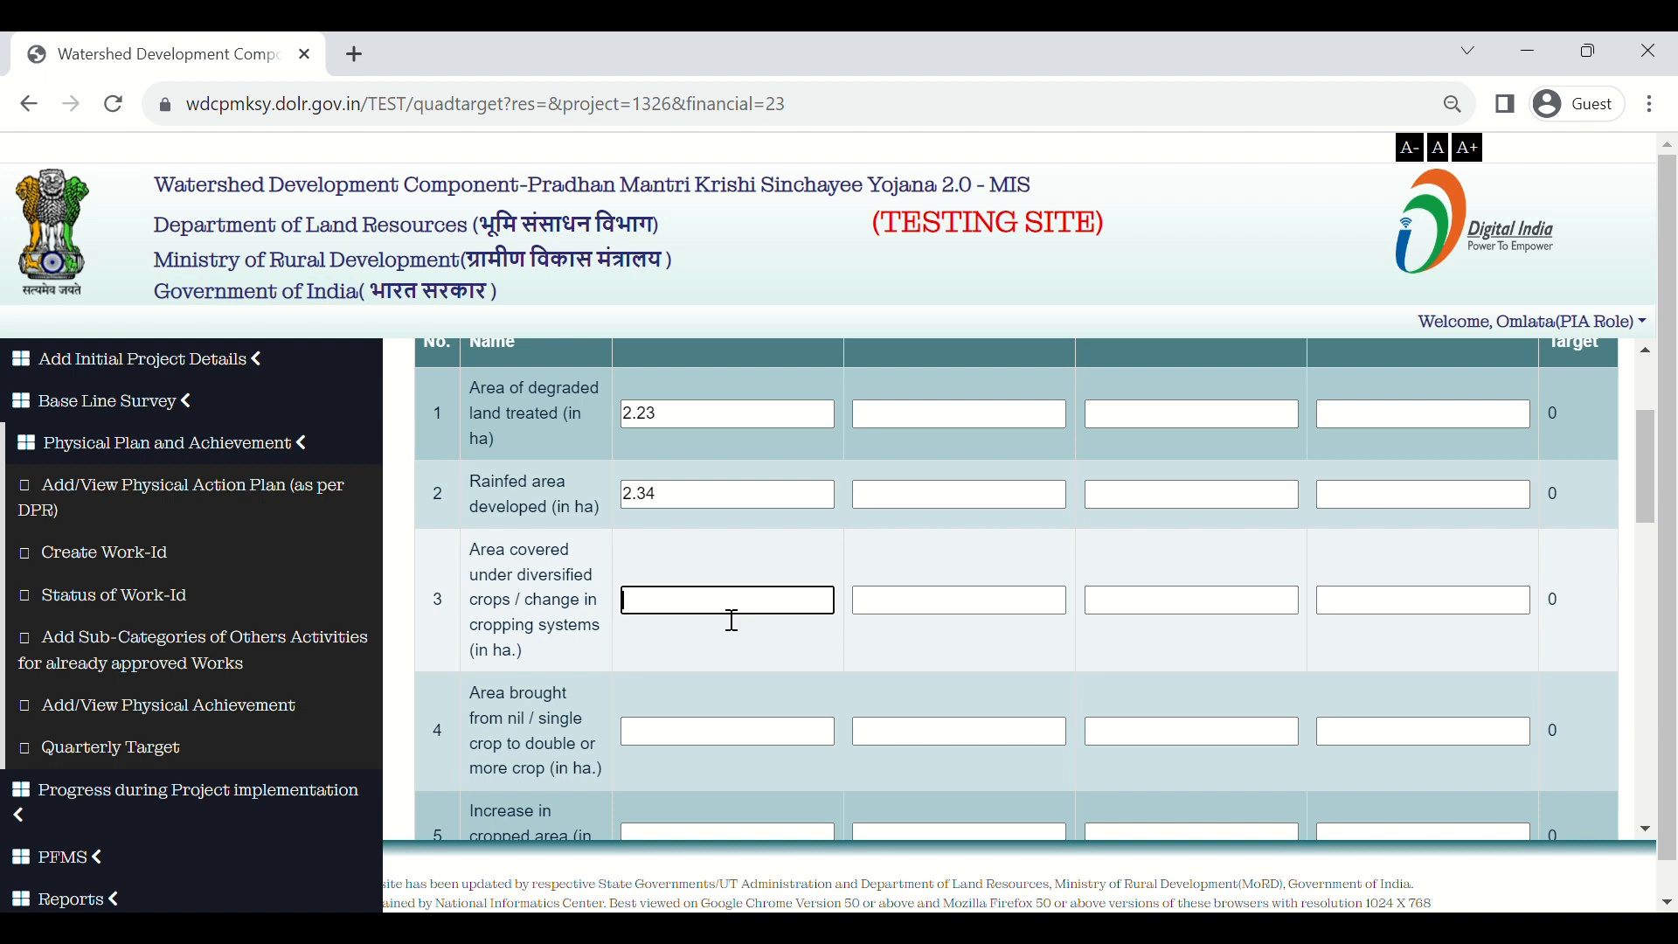
Step: Enter 1st Quarter targets of 1.23, 3.45 and 3.45 for indicators 3 to 5
text(1.23)
scroll(726, 631, down, 1)
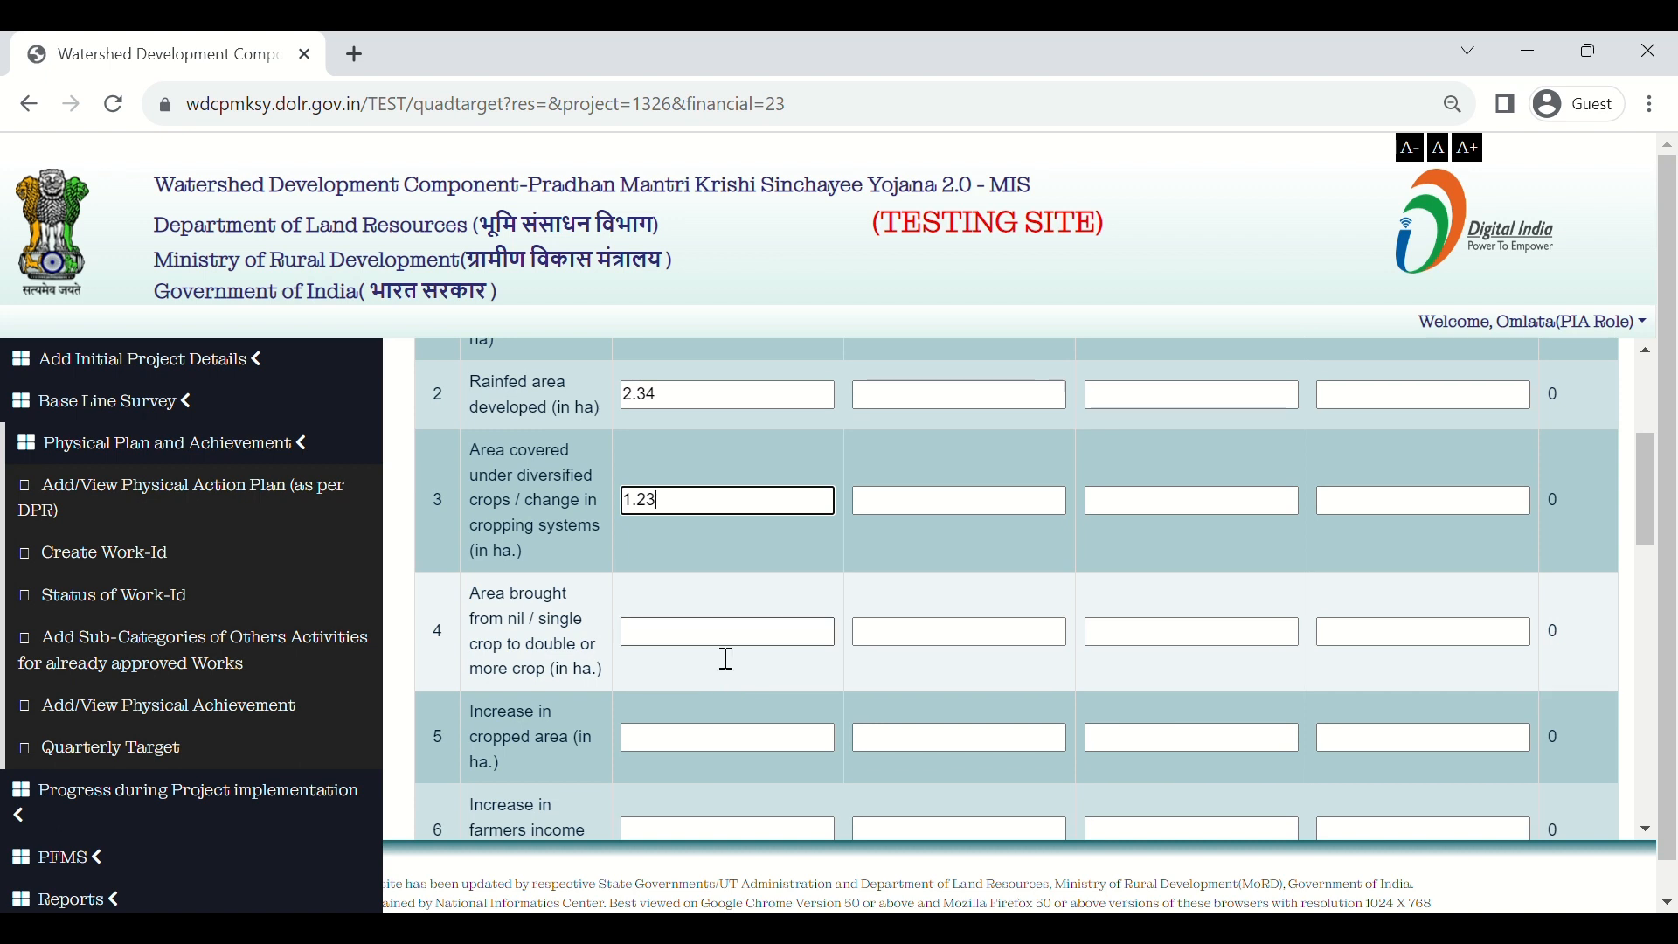
click(724, 648)
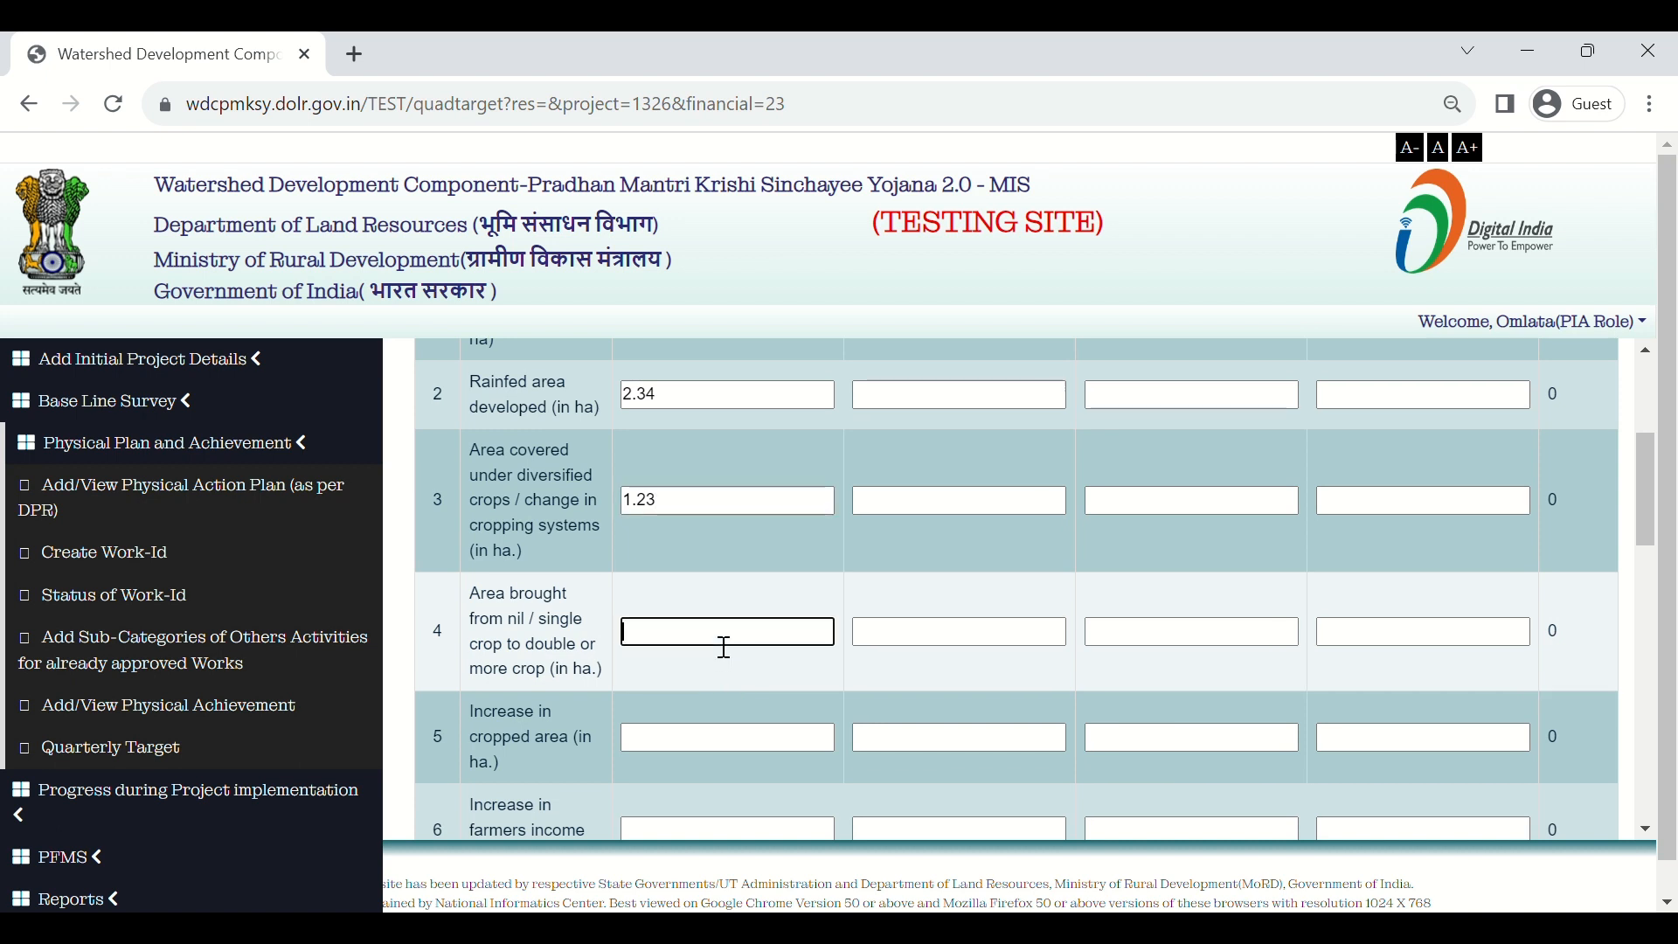
text(3.45)
scroll(725, 648, down, 1)
click(713, 688)
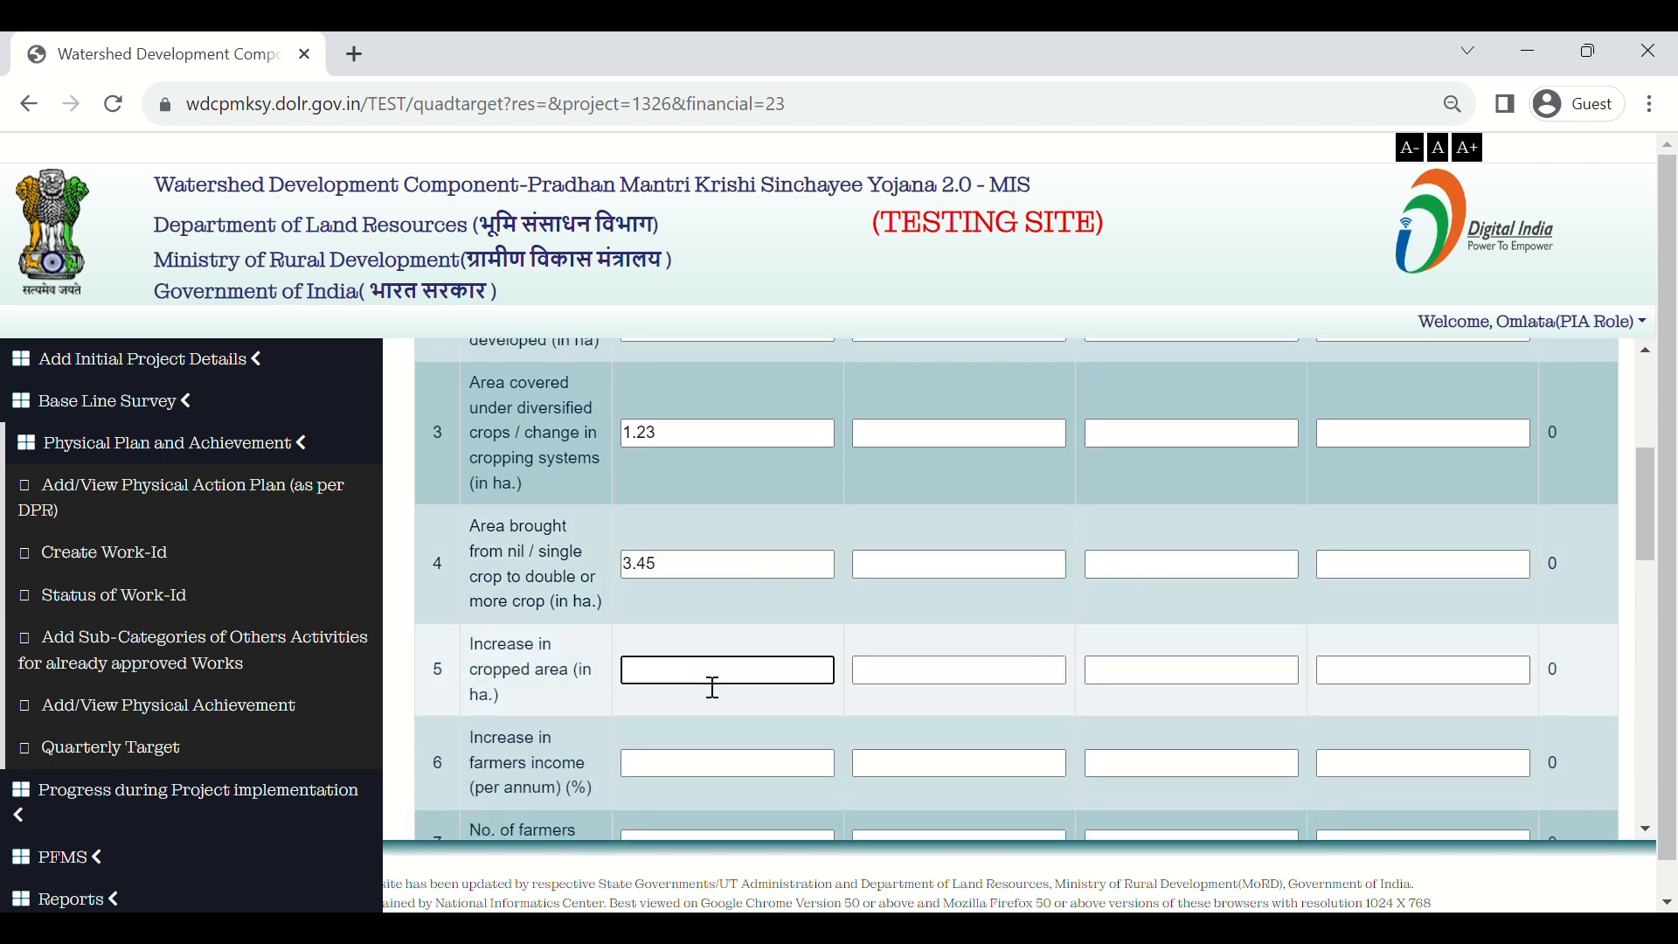
text(3.45)
Step: Set the farmers income 1st Quarter target to 5.2% and scroll to the table bottom
scroll(713, 688, down, 1)
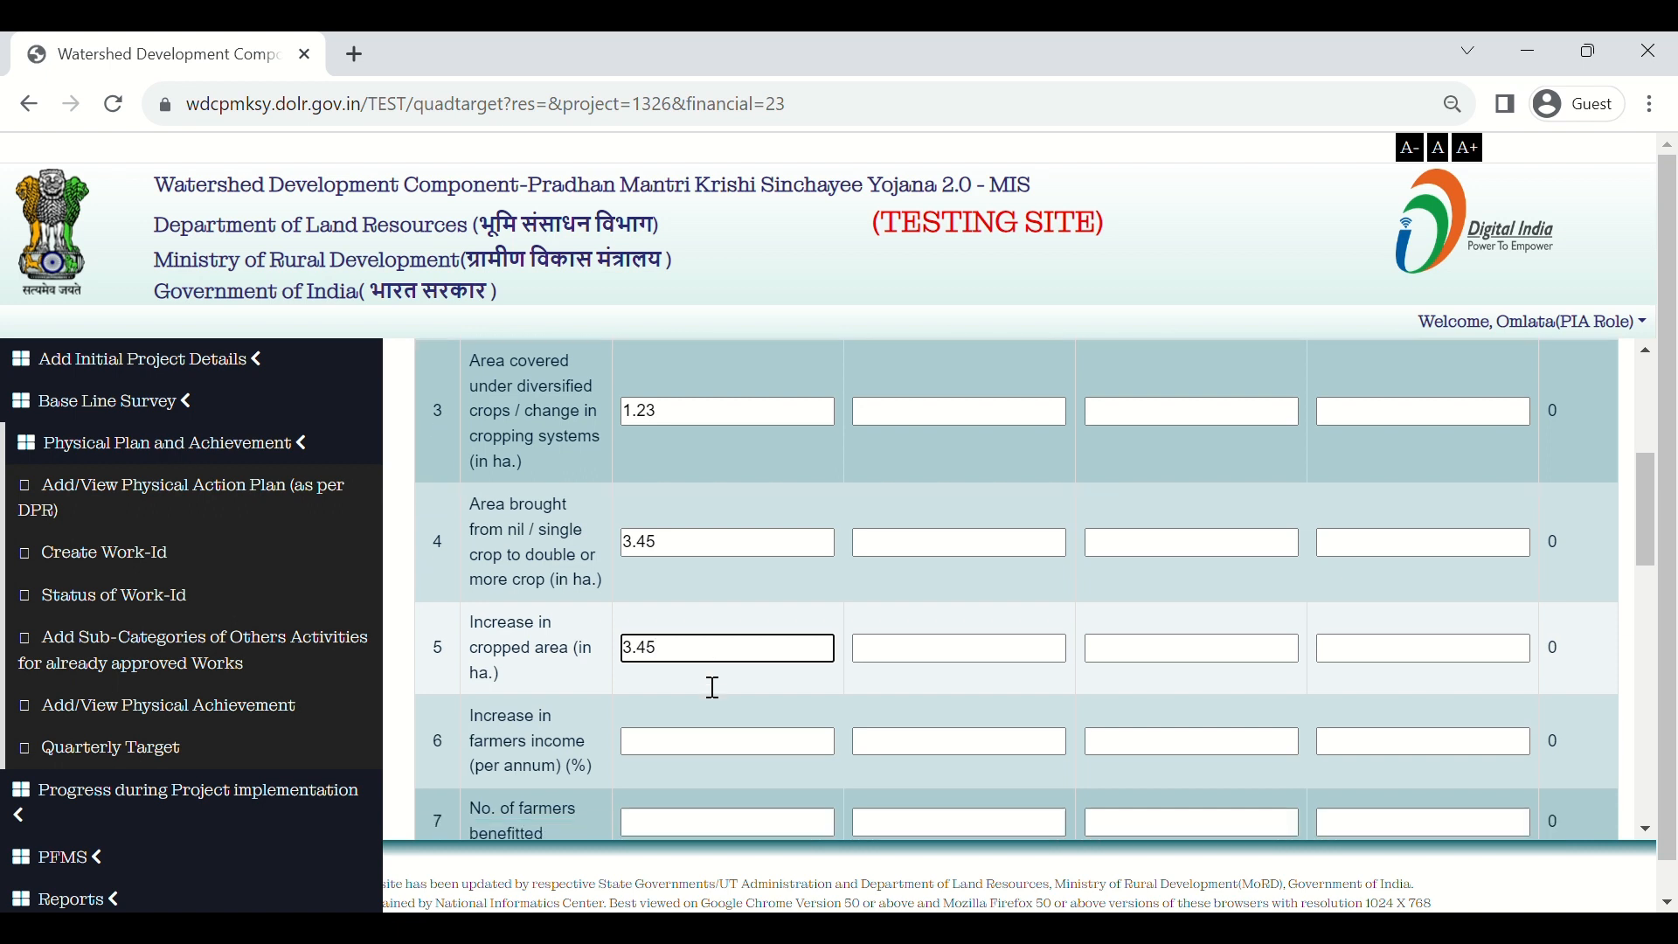
scroll(713, 688, down, 1)
click(706, 684)
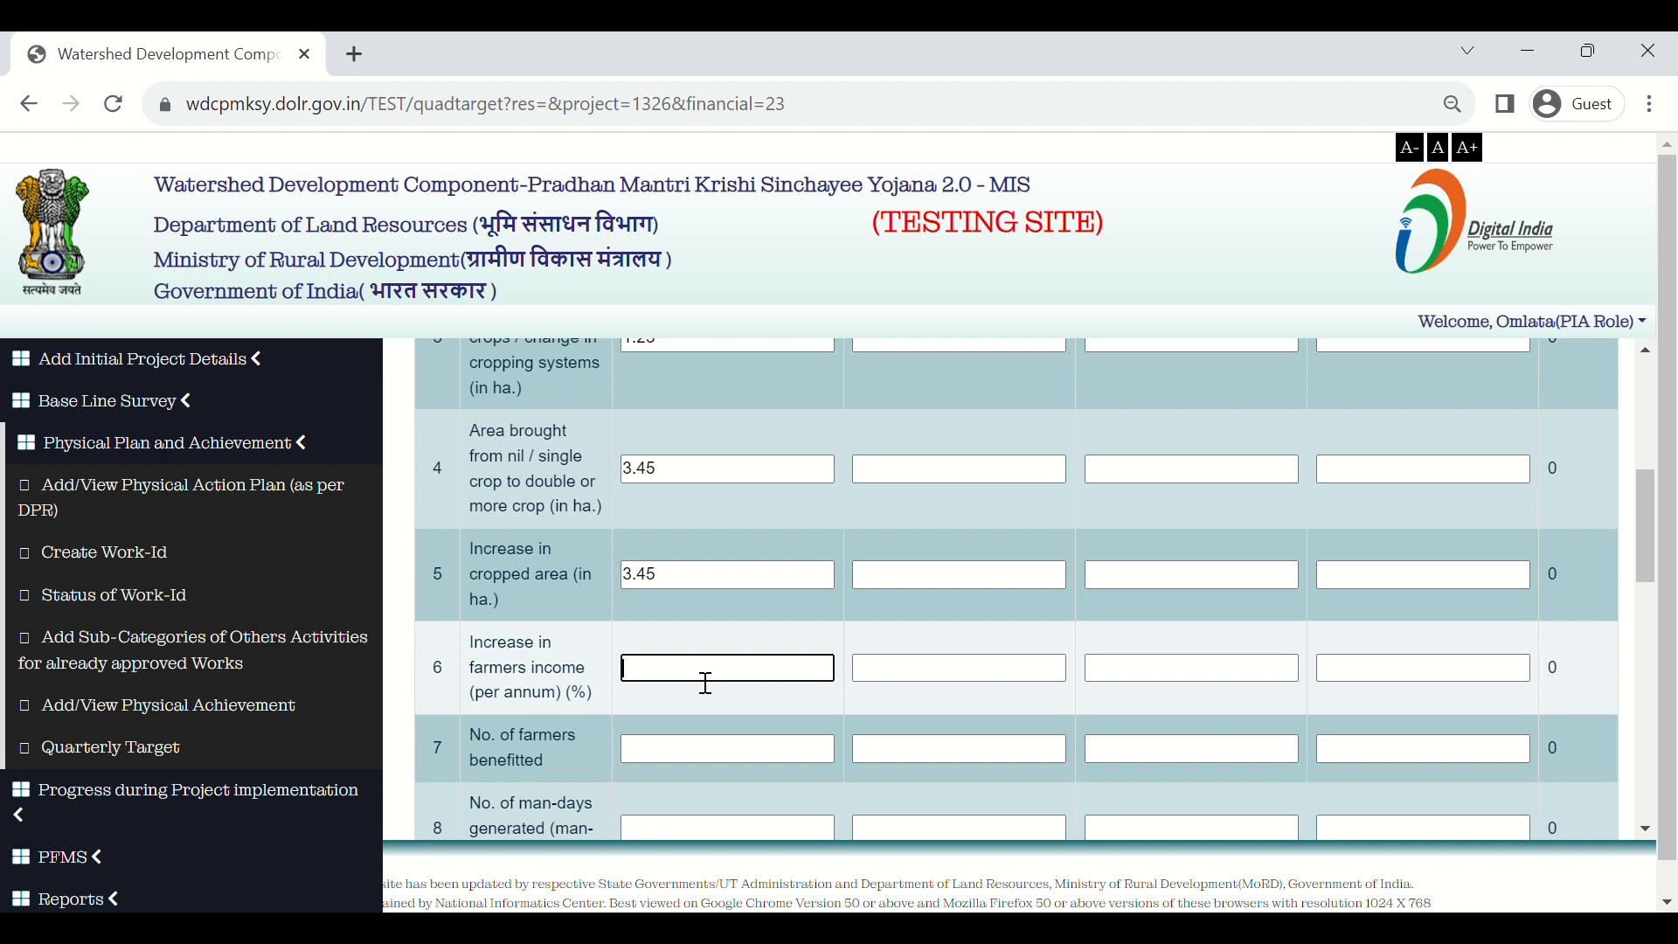
text(5)
text(2)
scroll(703, 682, down, 2)
scroll(702, 680, up, 6)
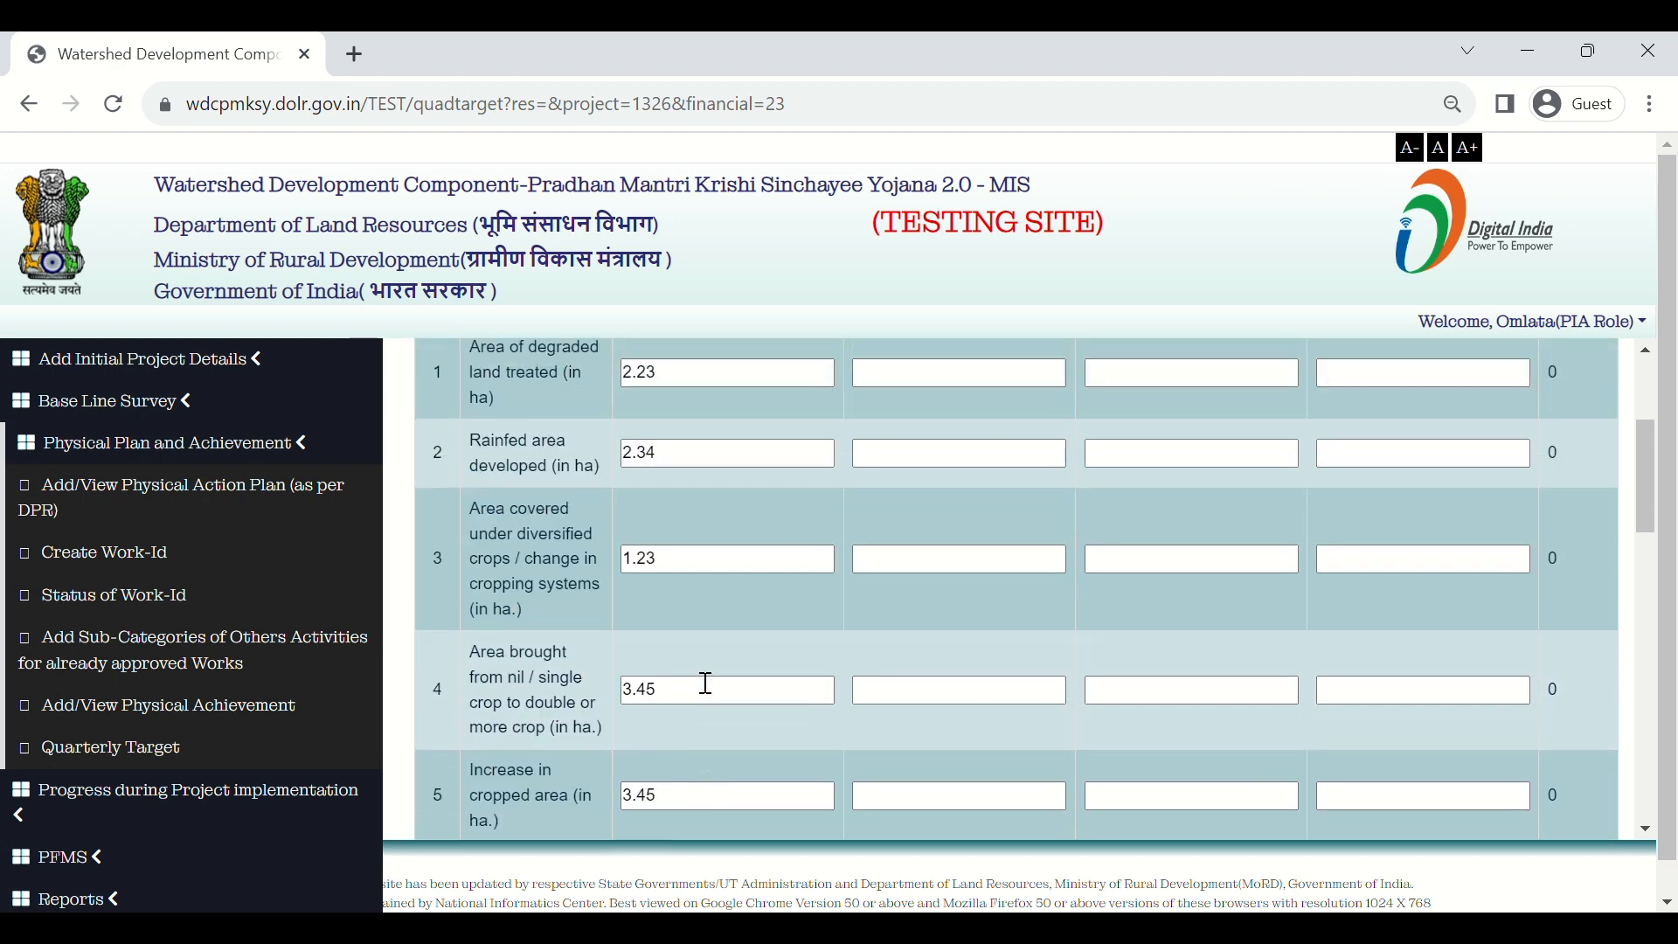
scroll(702, 680, down, 10)
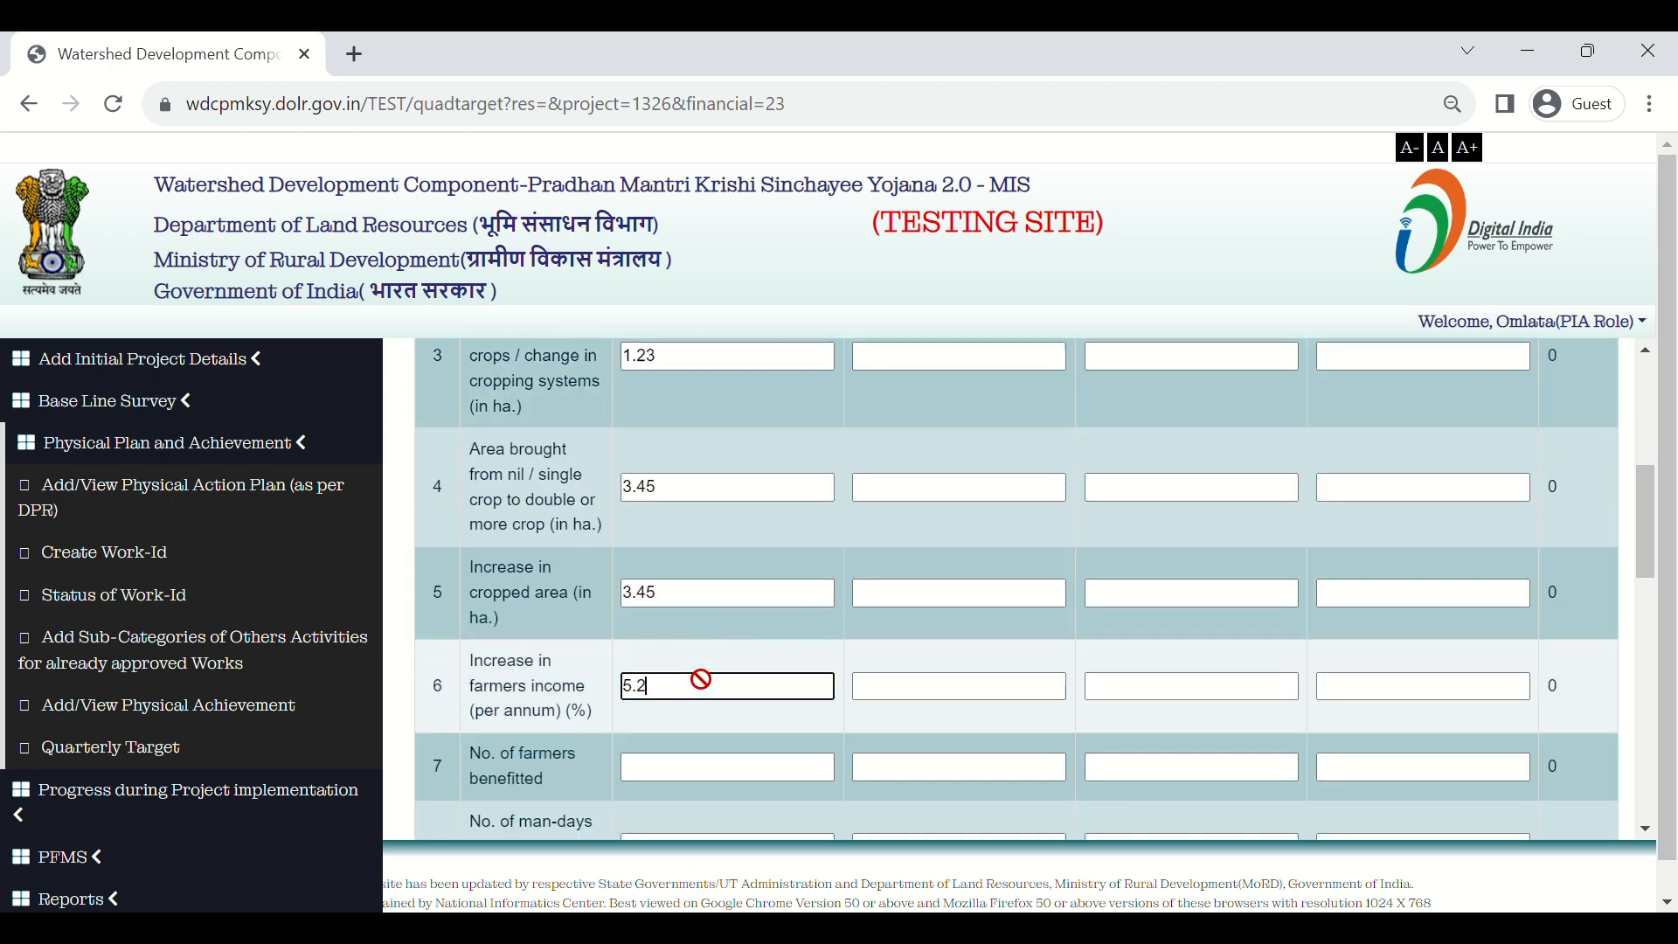
scroll(701, 679, down, 8)
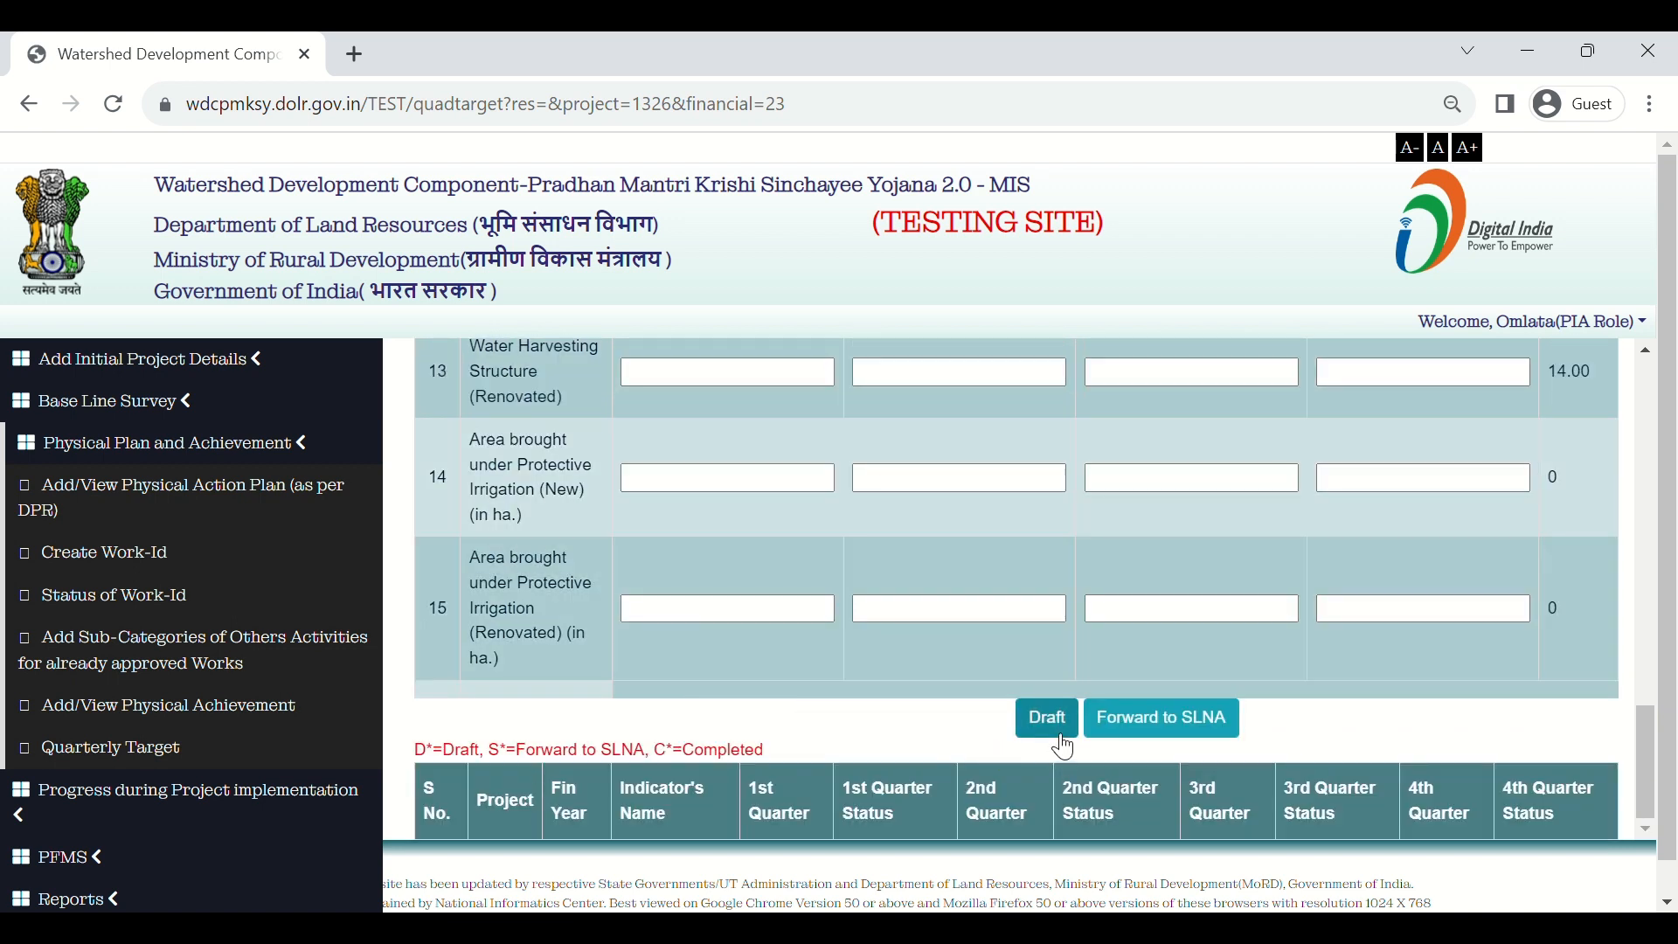
Step: Attempt a draft save and dismiss the missing 1st-quarter values warning
click(1061, 739)
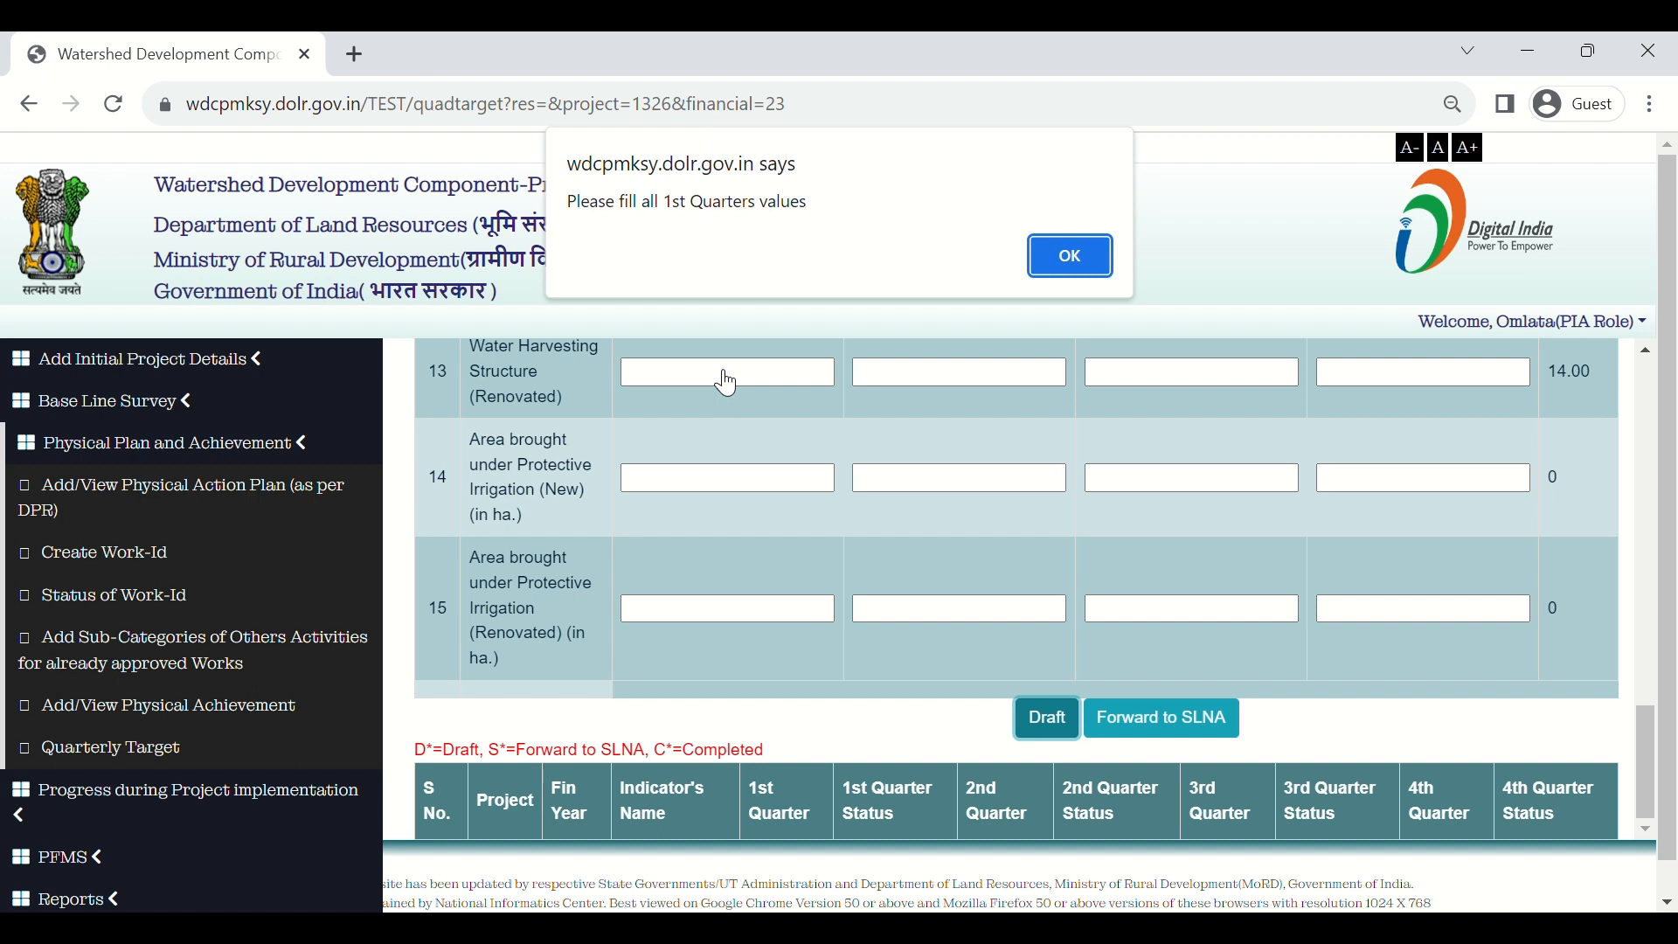
click(1055, 262)
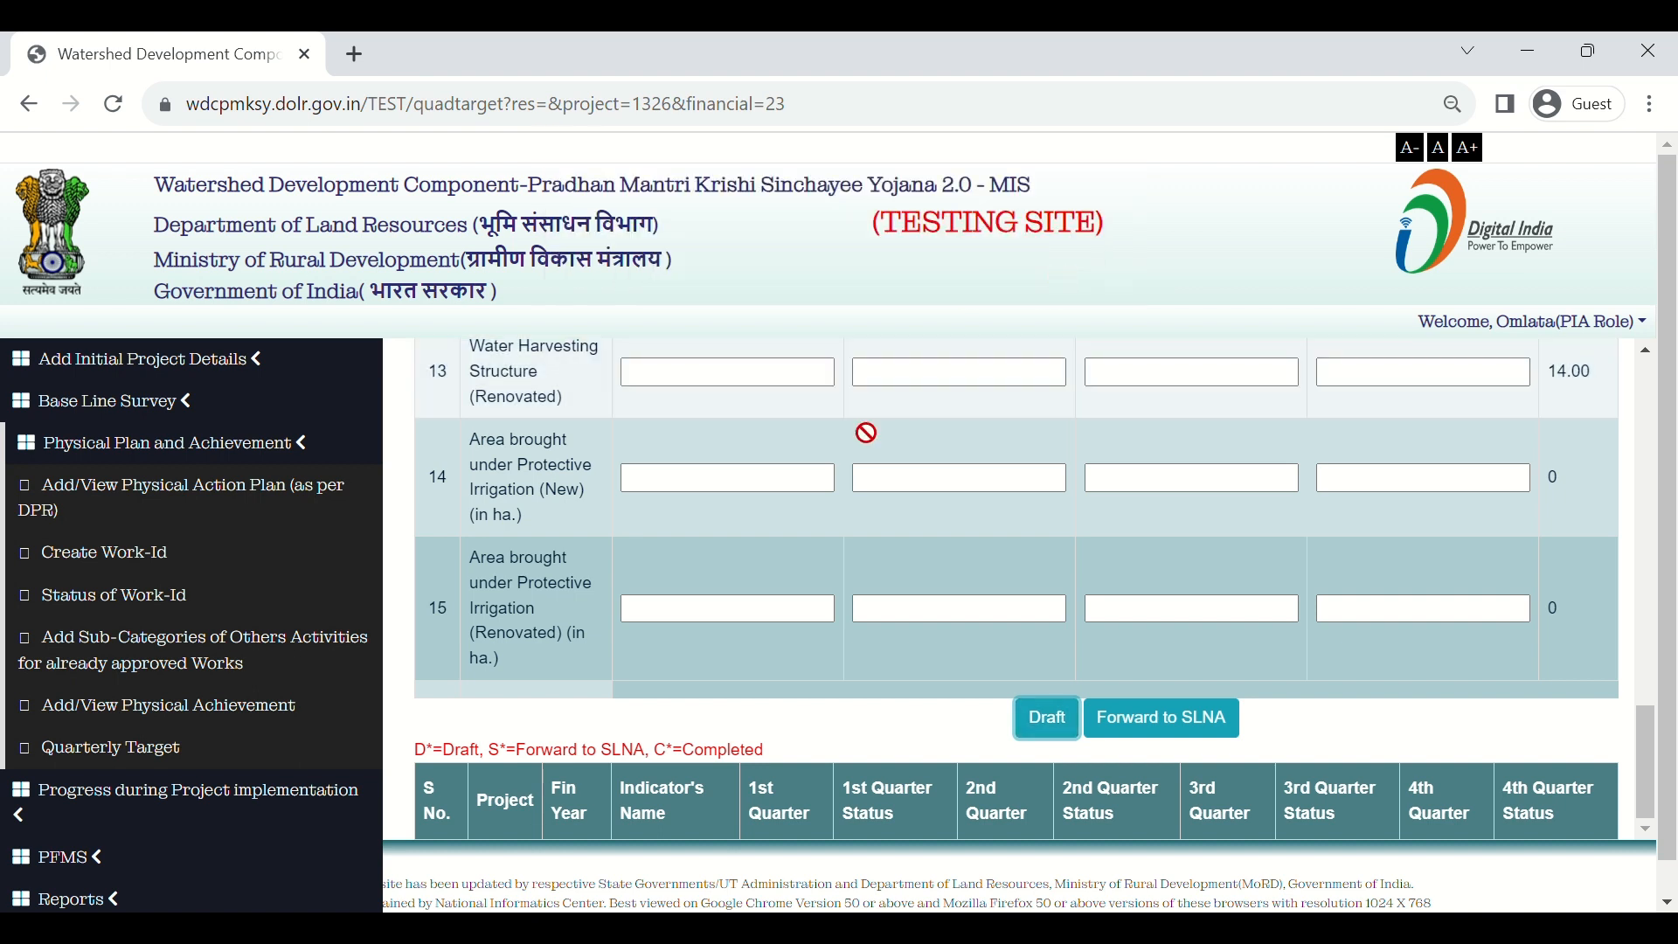
scroll(854, 446, up, 3)
scroll(851, 450, up, 5)
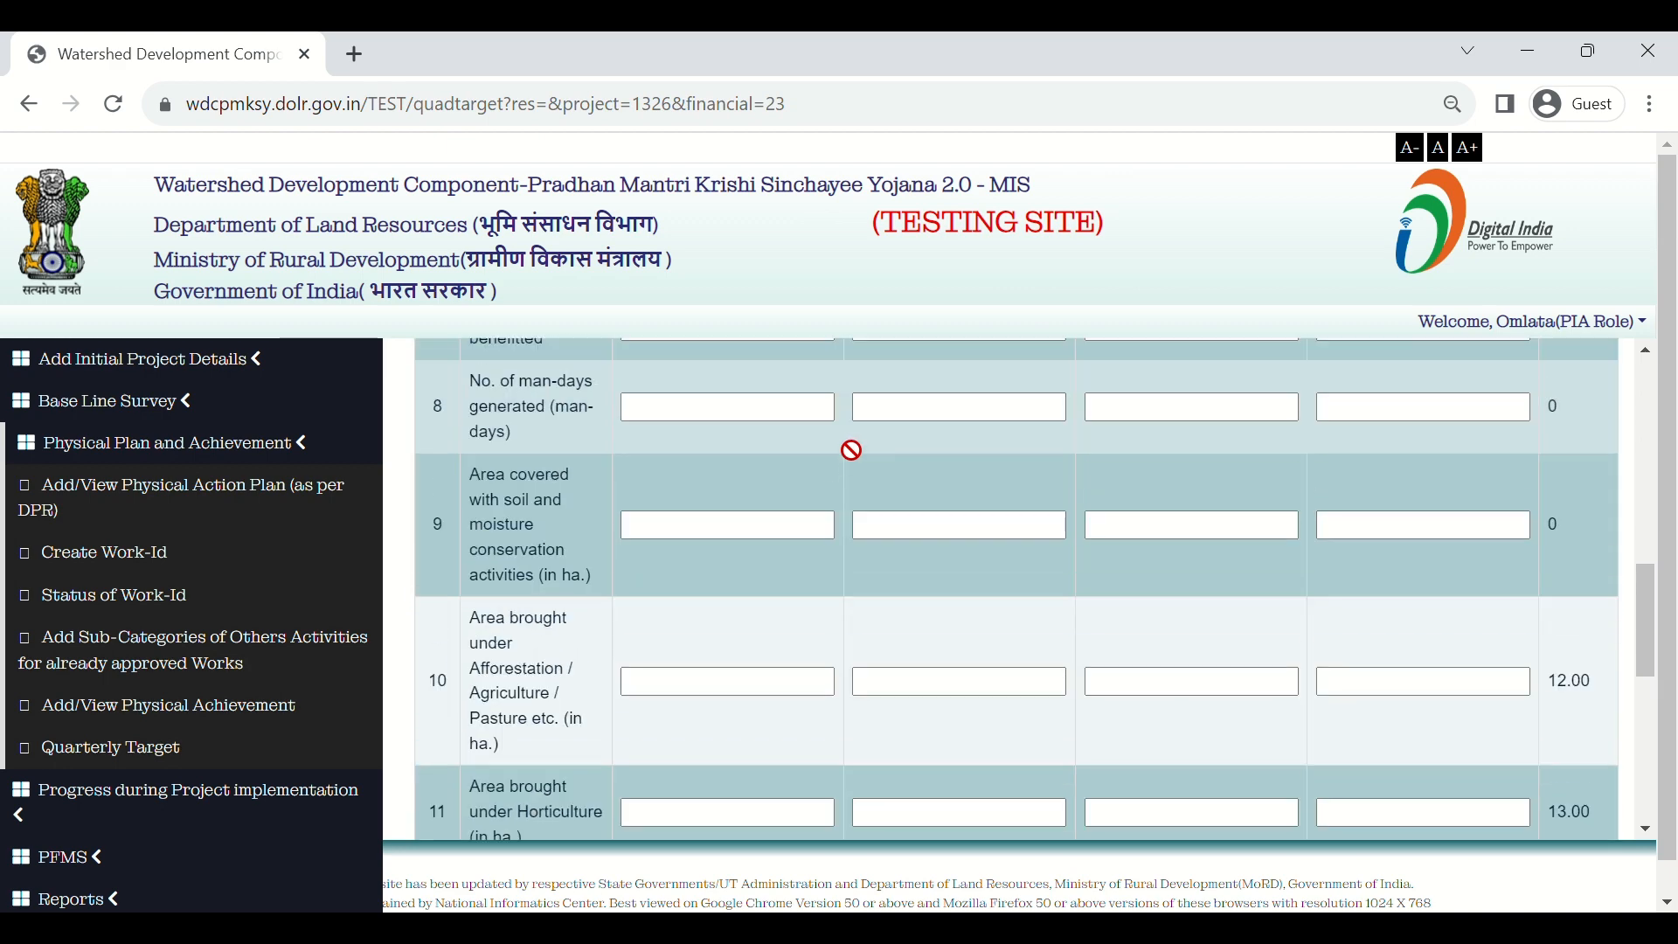
scroll(851, 450, up, 5)
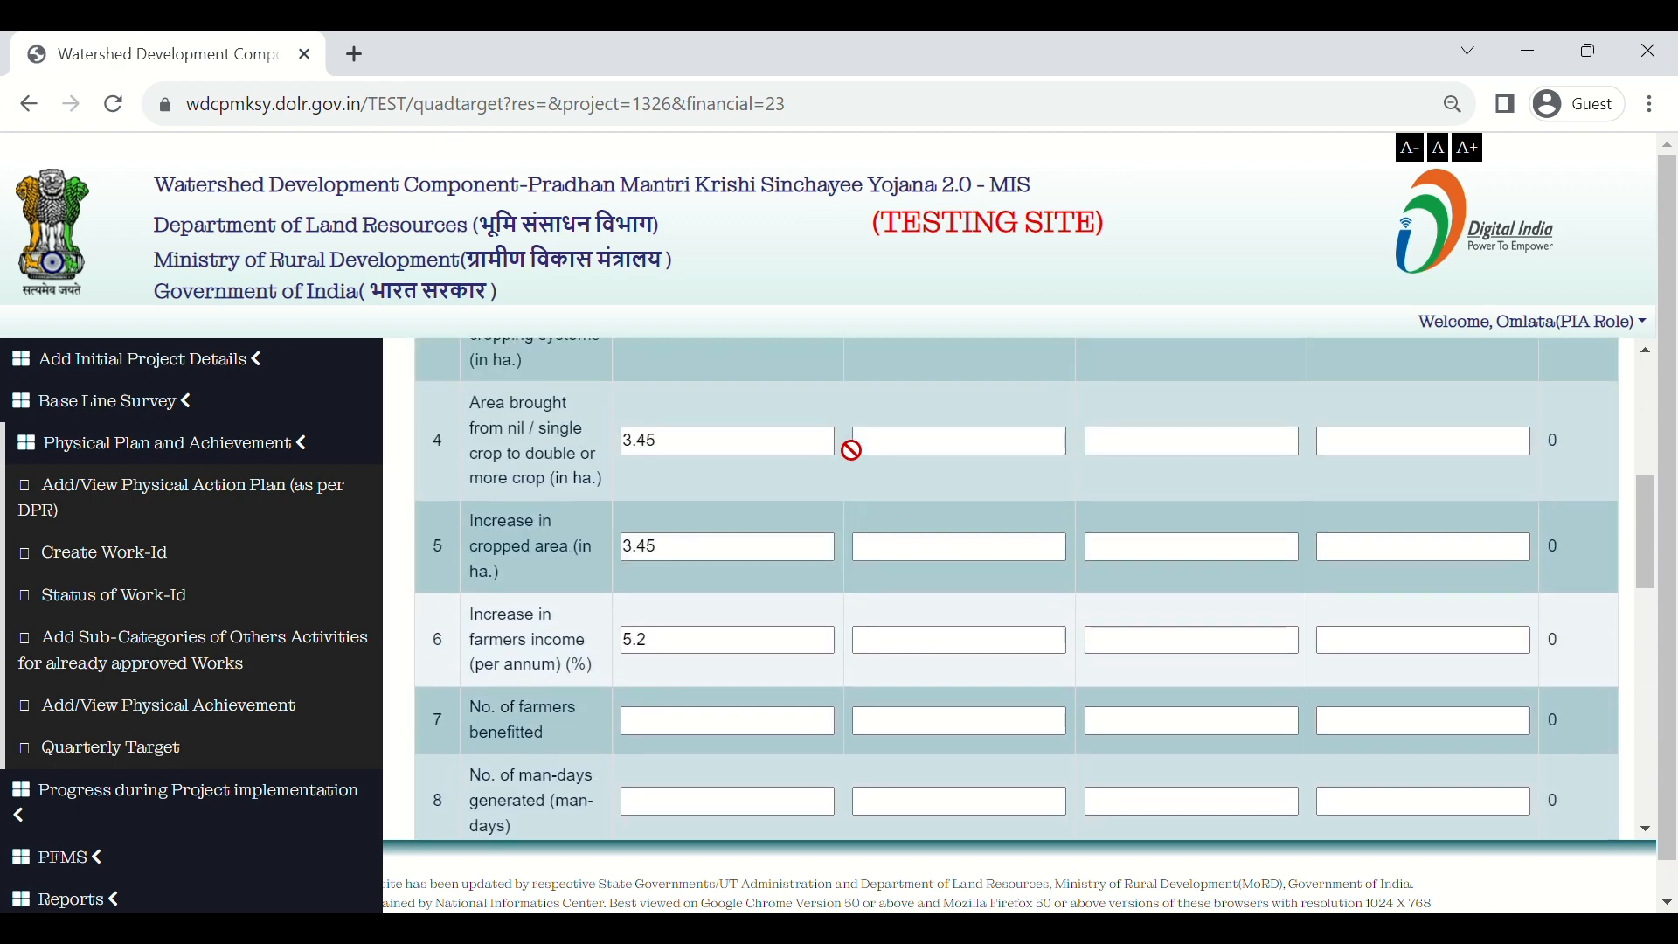
scroll(852, 450, down, 3)
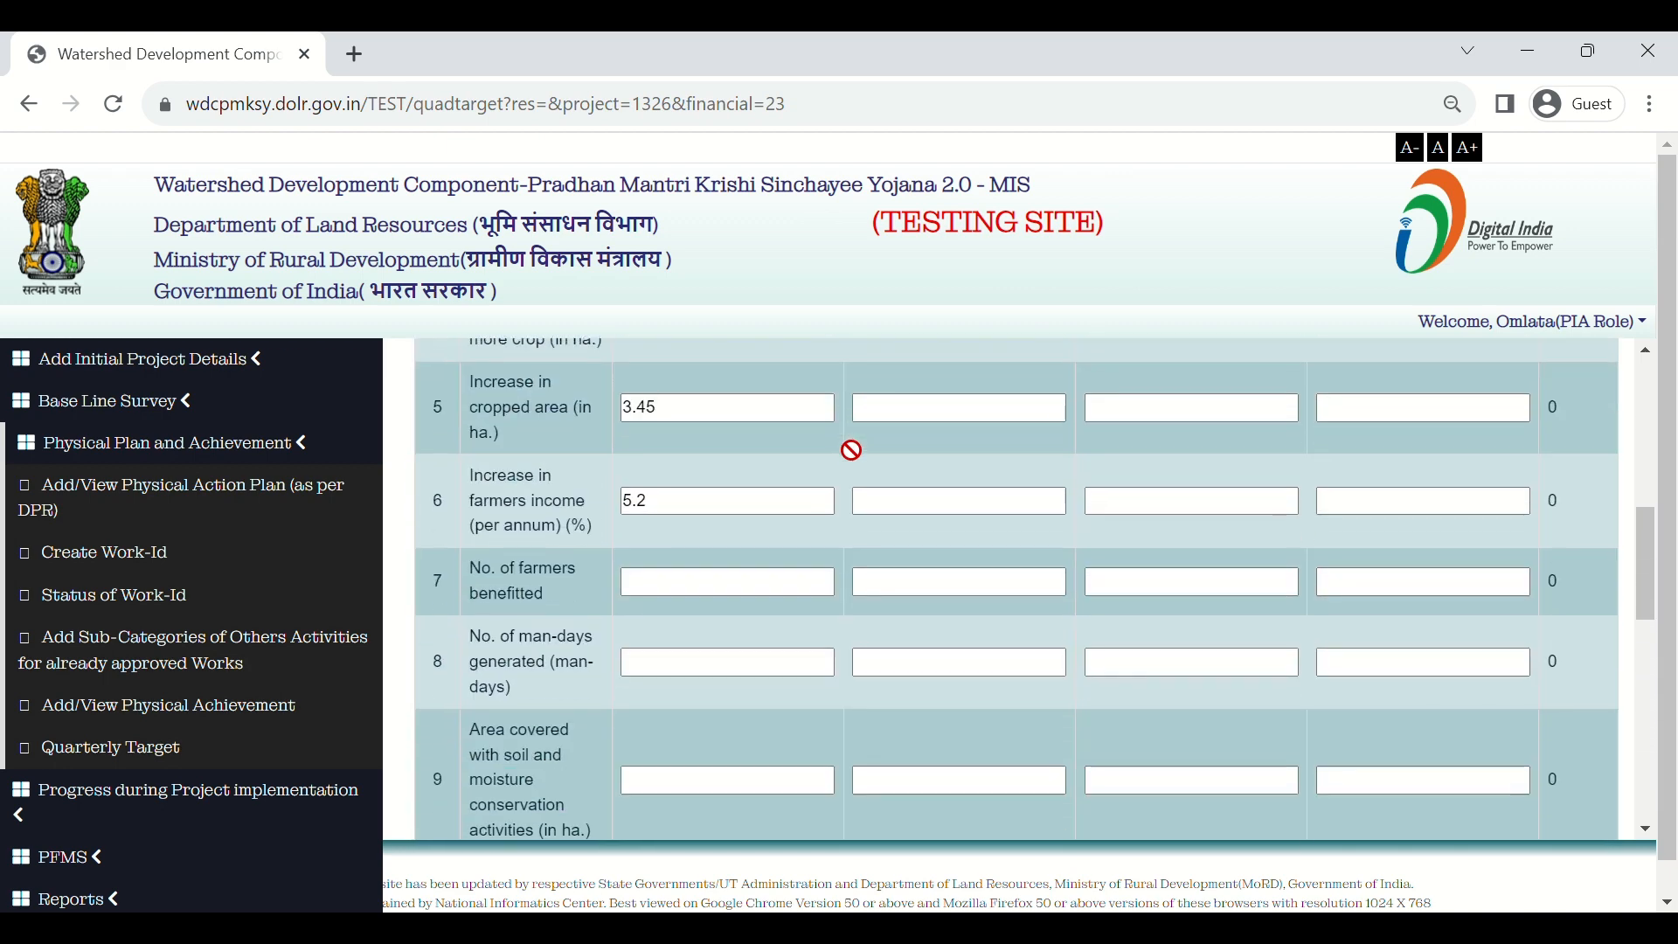
Step: Enter 1st Quarter targets of 23 farmers benefitted, 4 man-days and 5 ha soil conservation
click(701, 581)
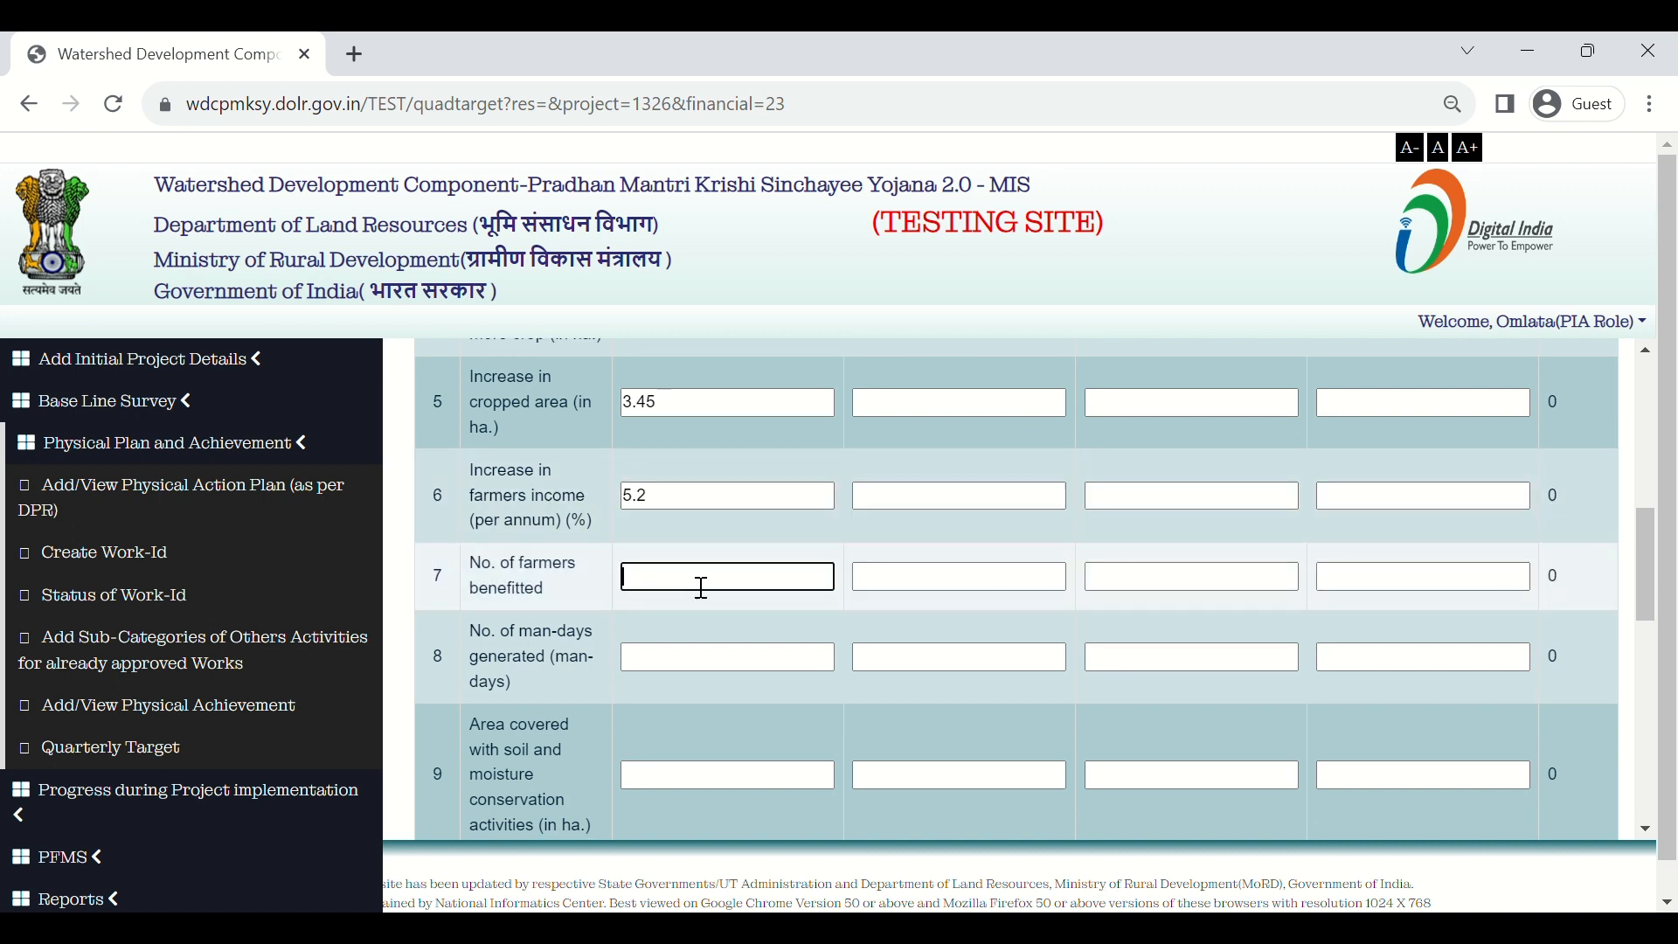
text(23)
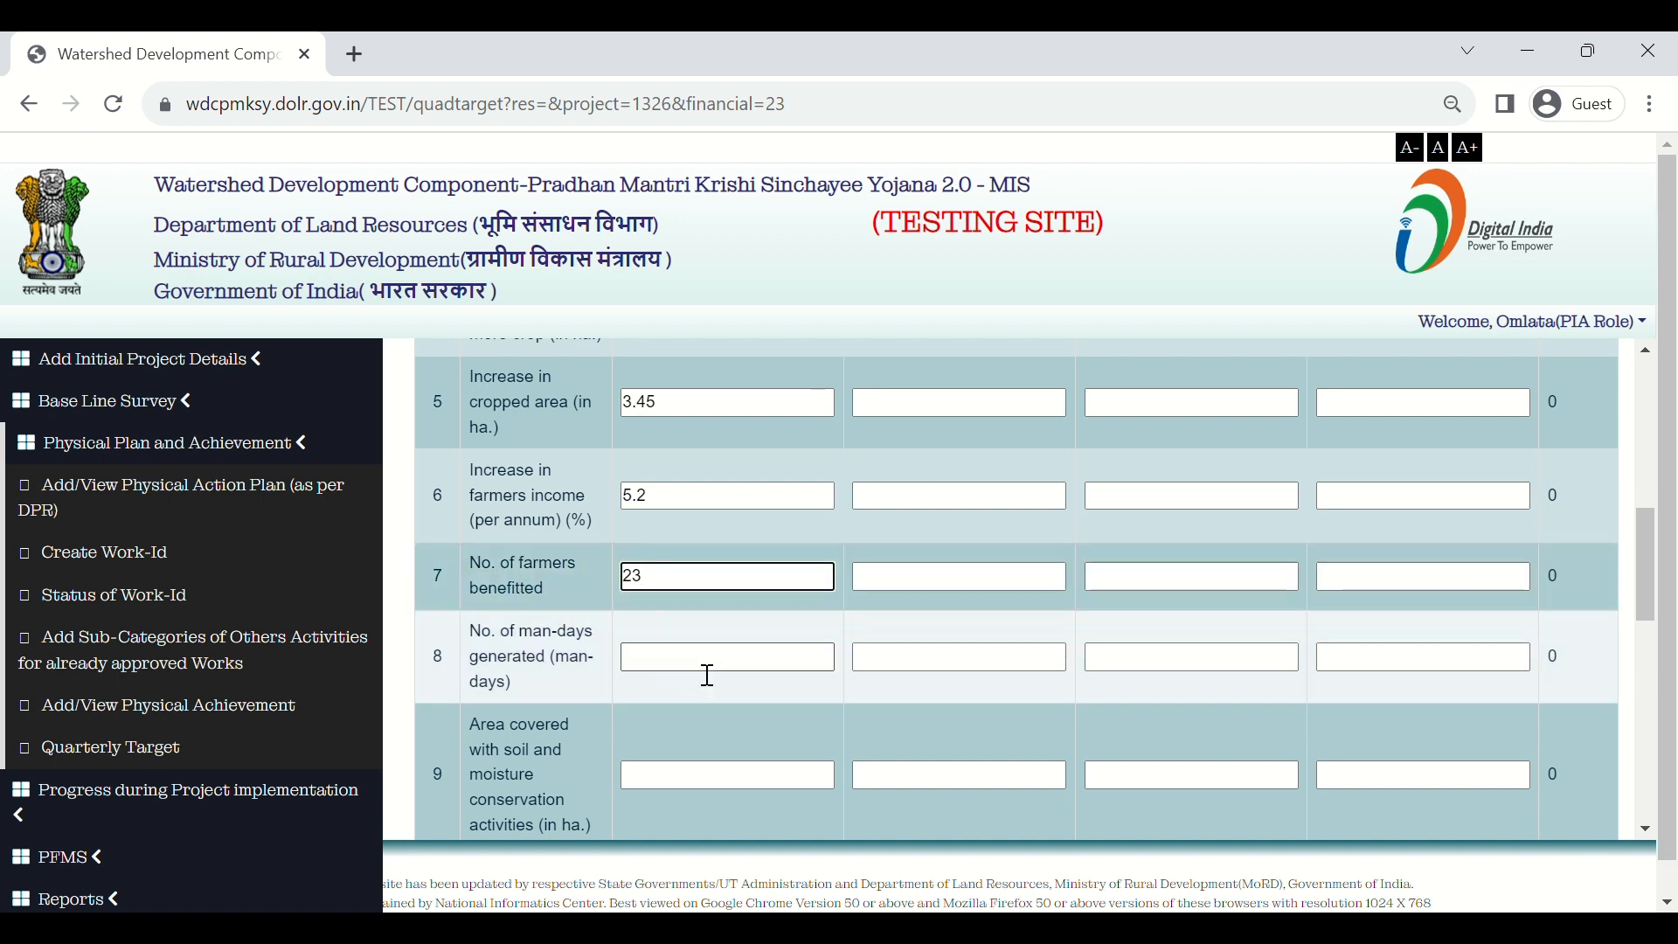
click(709, 675)
text(43)
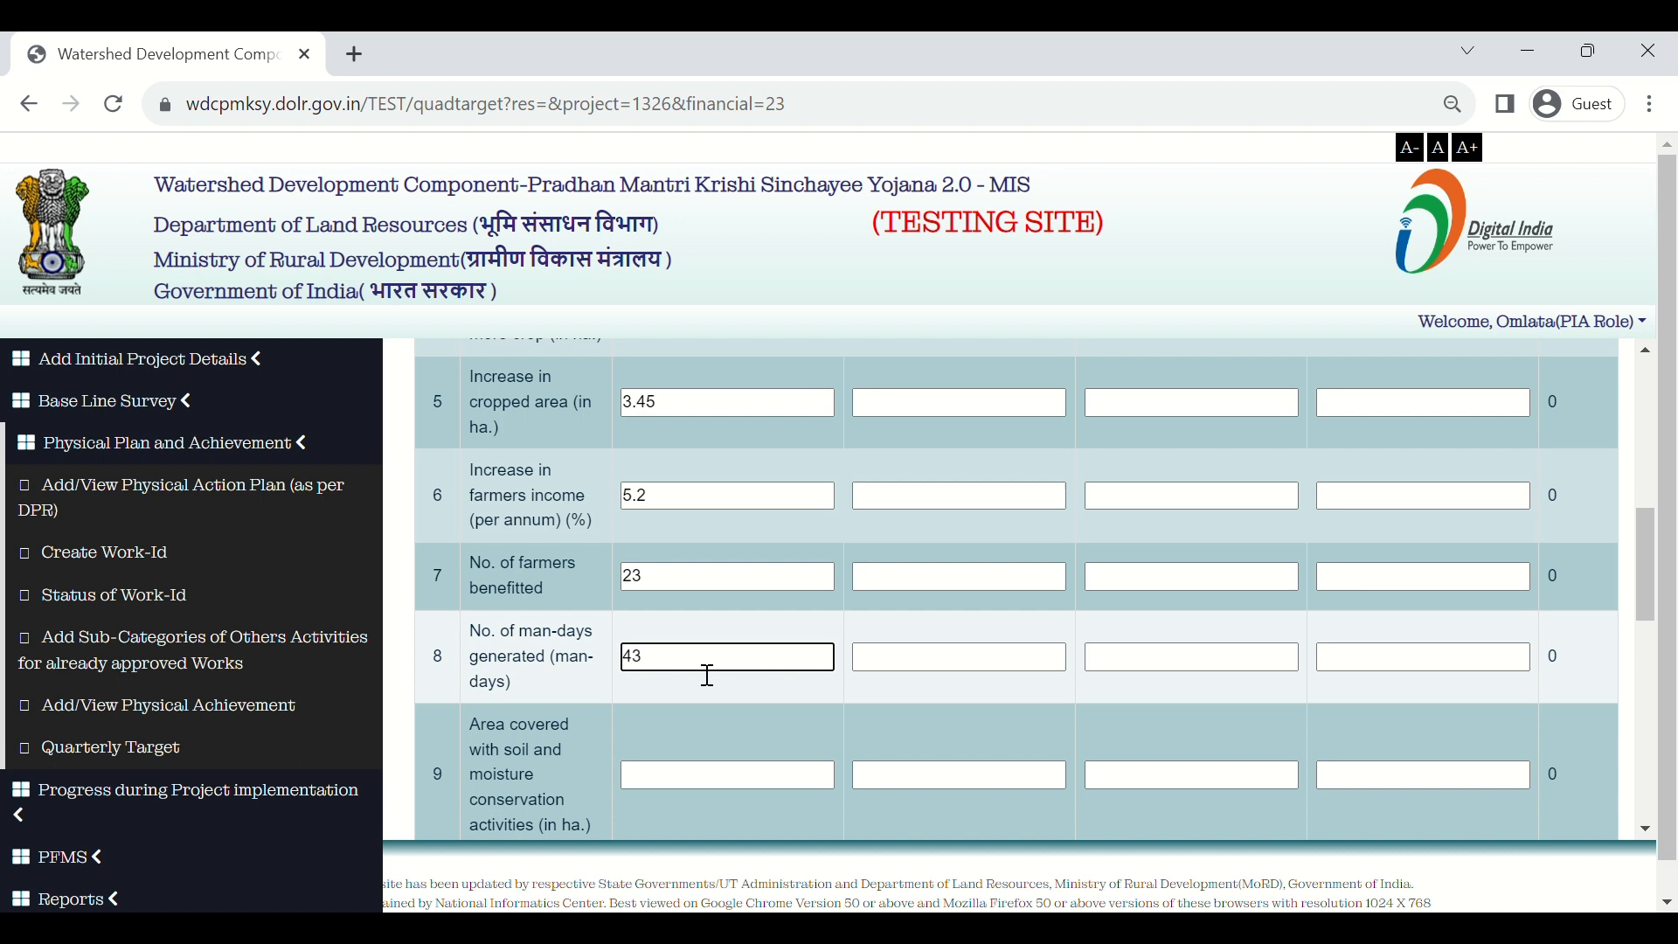
key(BackSpace)
scroll(708, 675, up, 2)
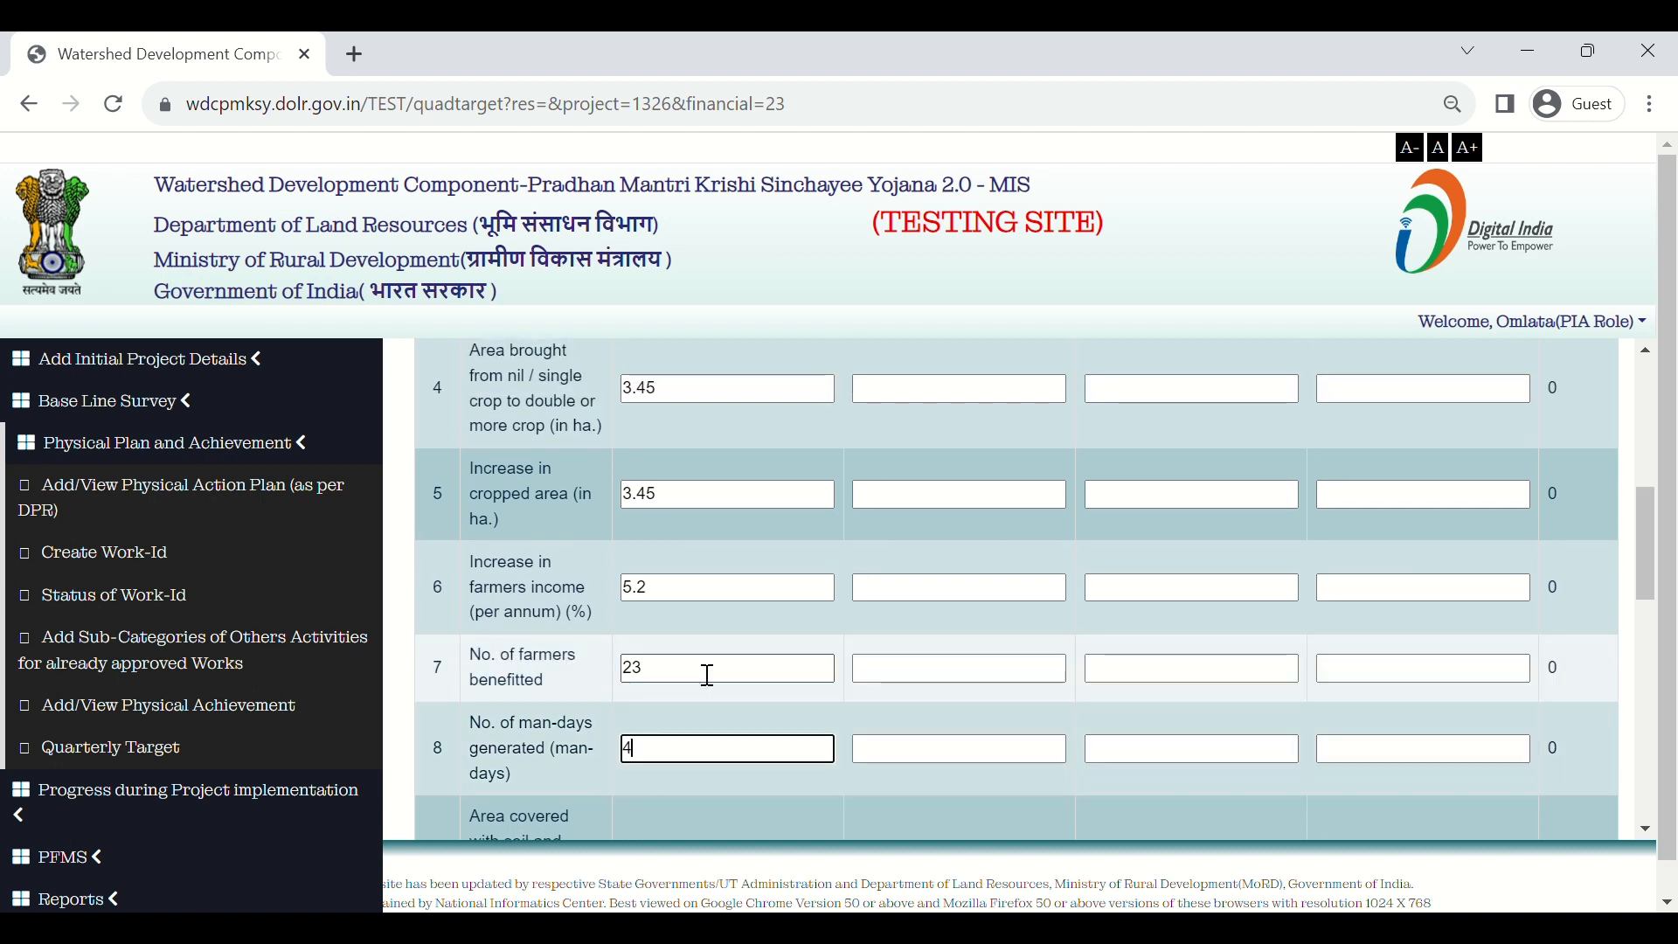
scroll(707, 675, down, 1)
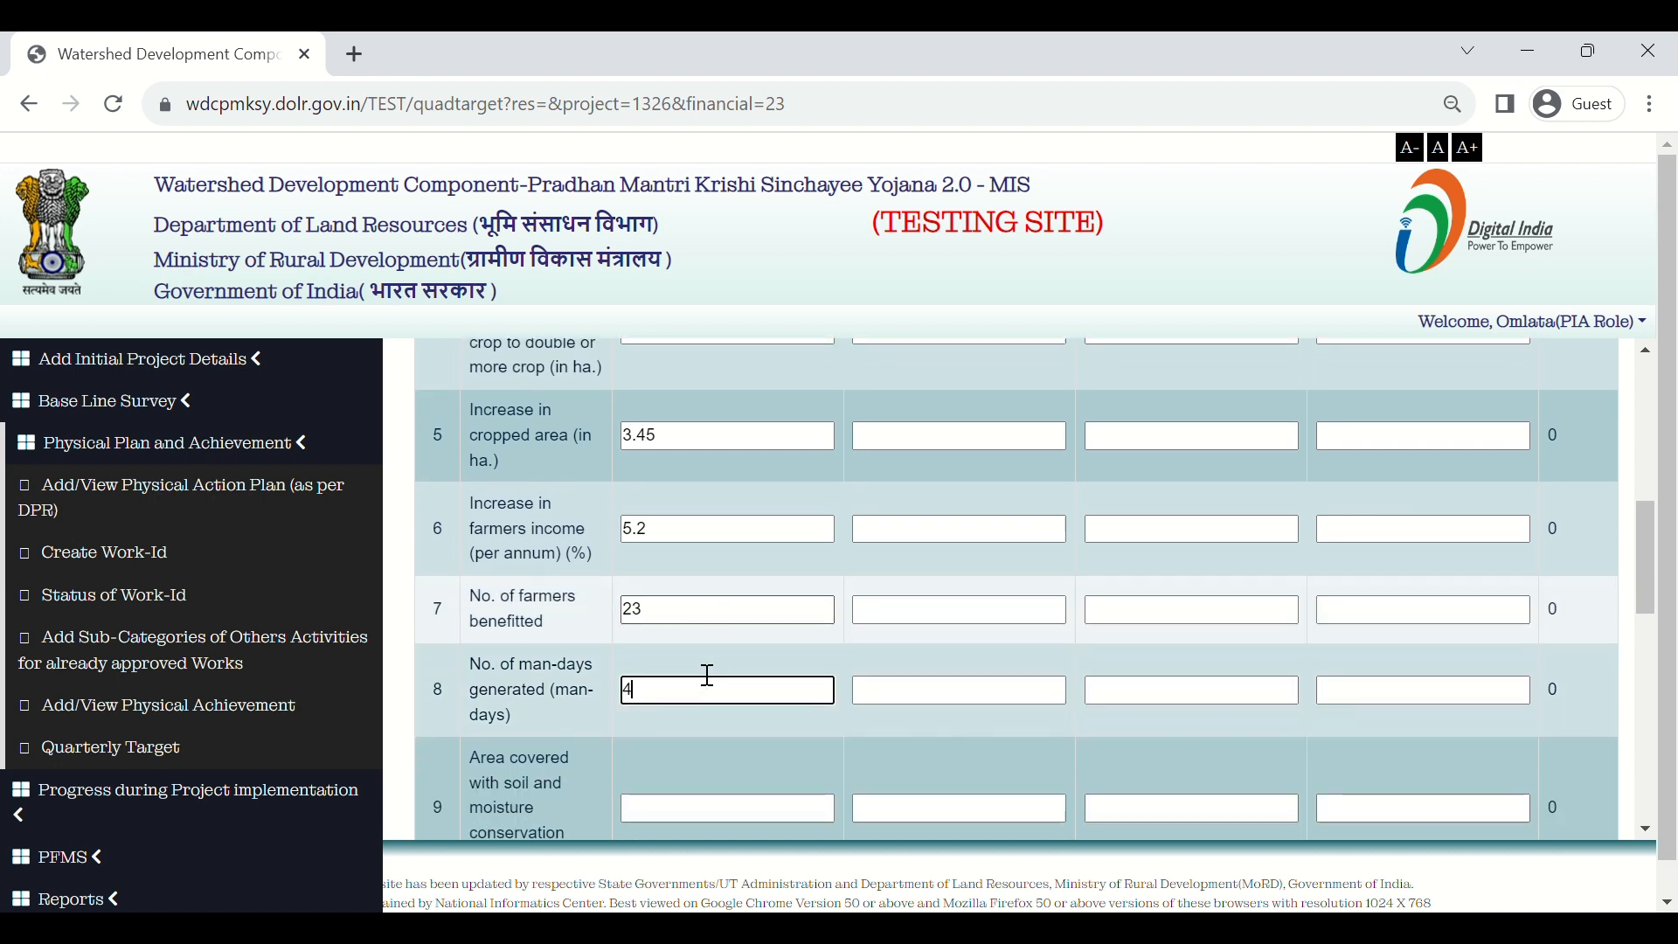
scroll(708, 675, down, 1)
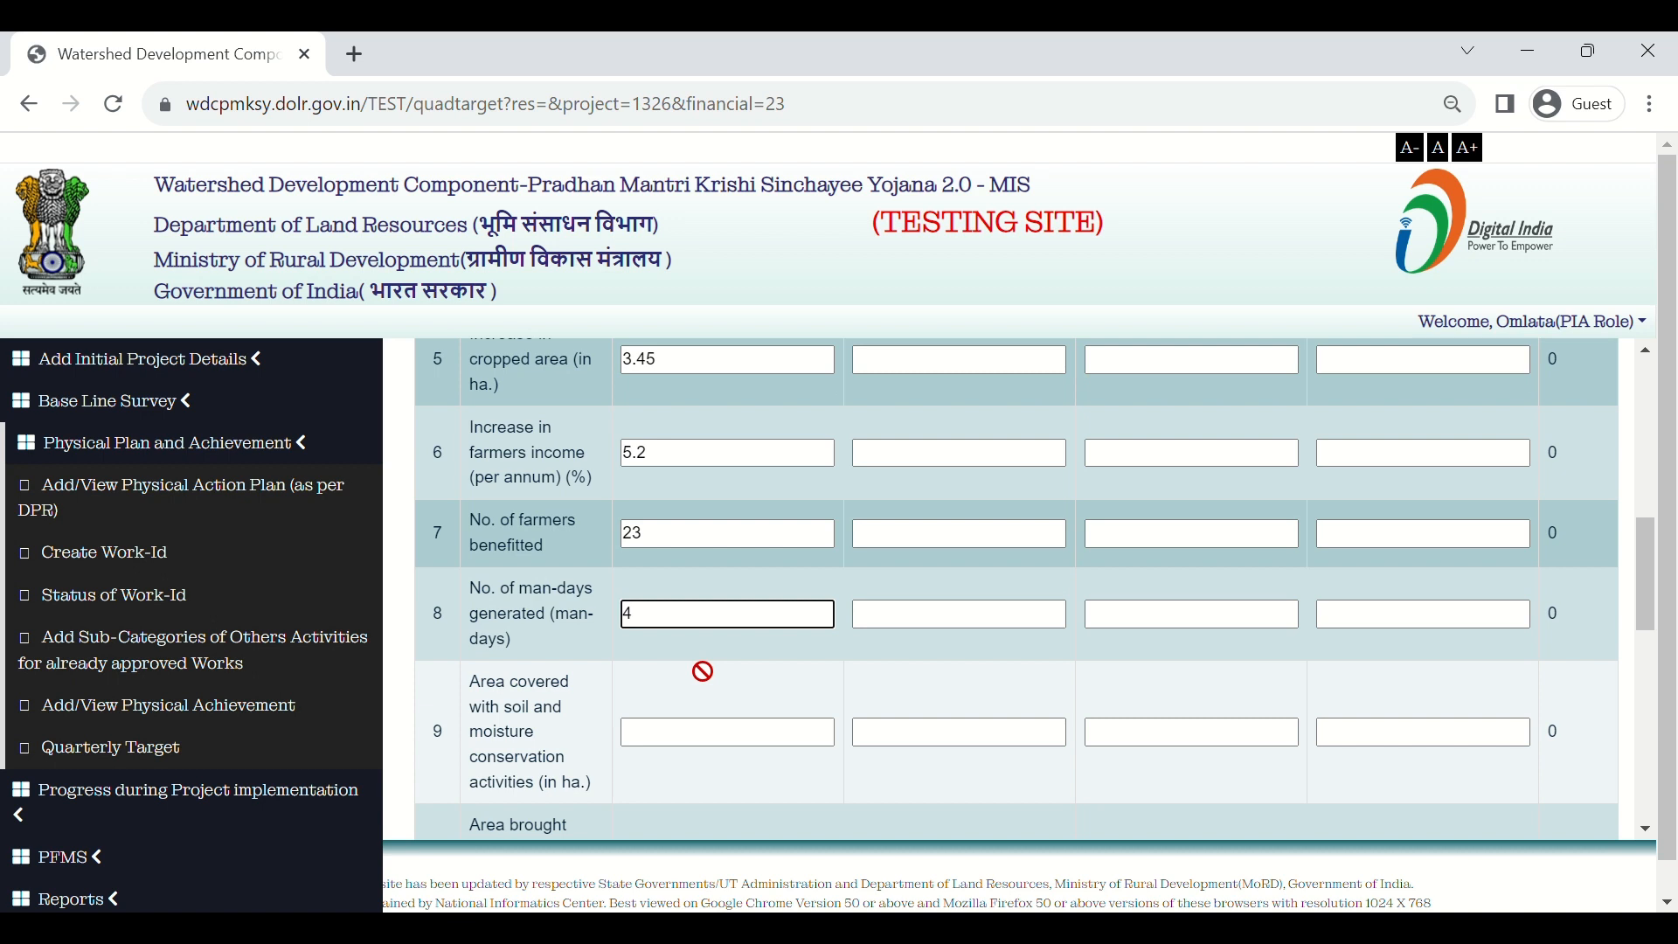
click(740, 742)
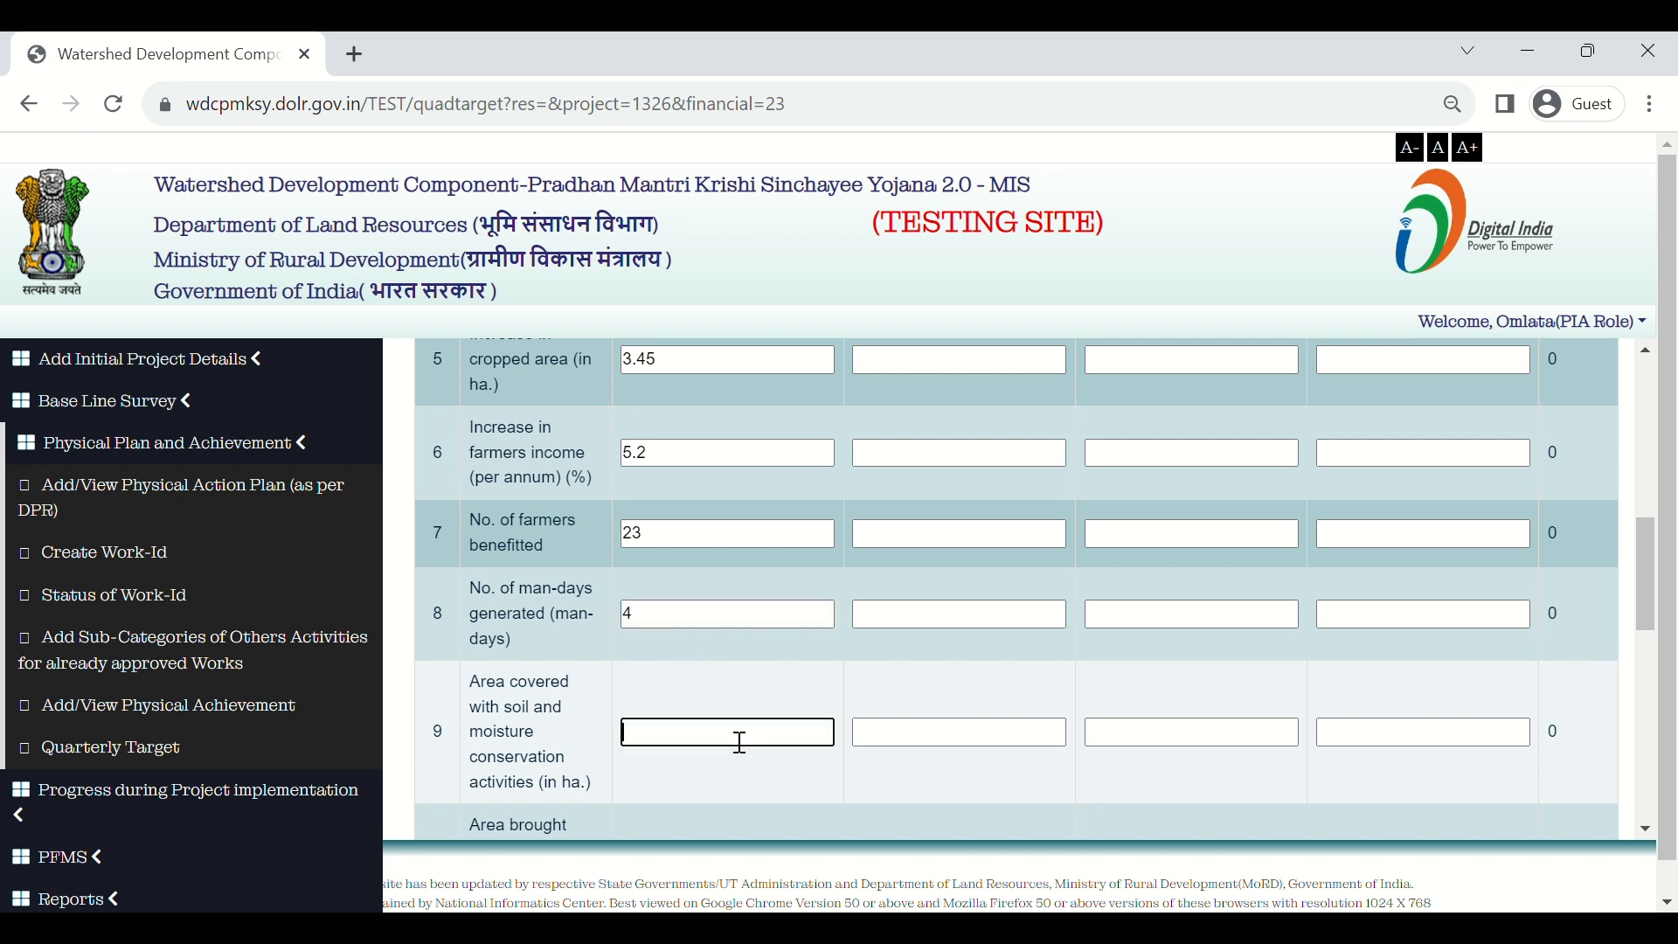
text(5)
scroll(714, 766, down, 2)
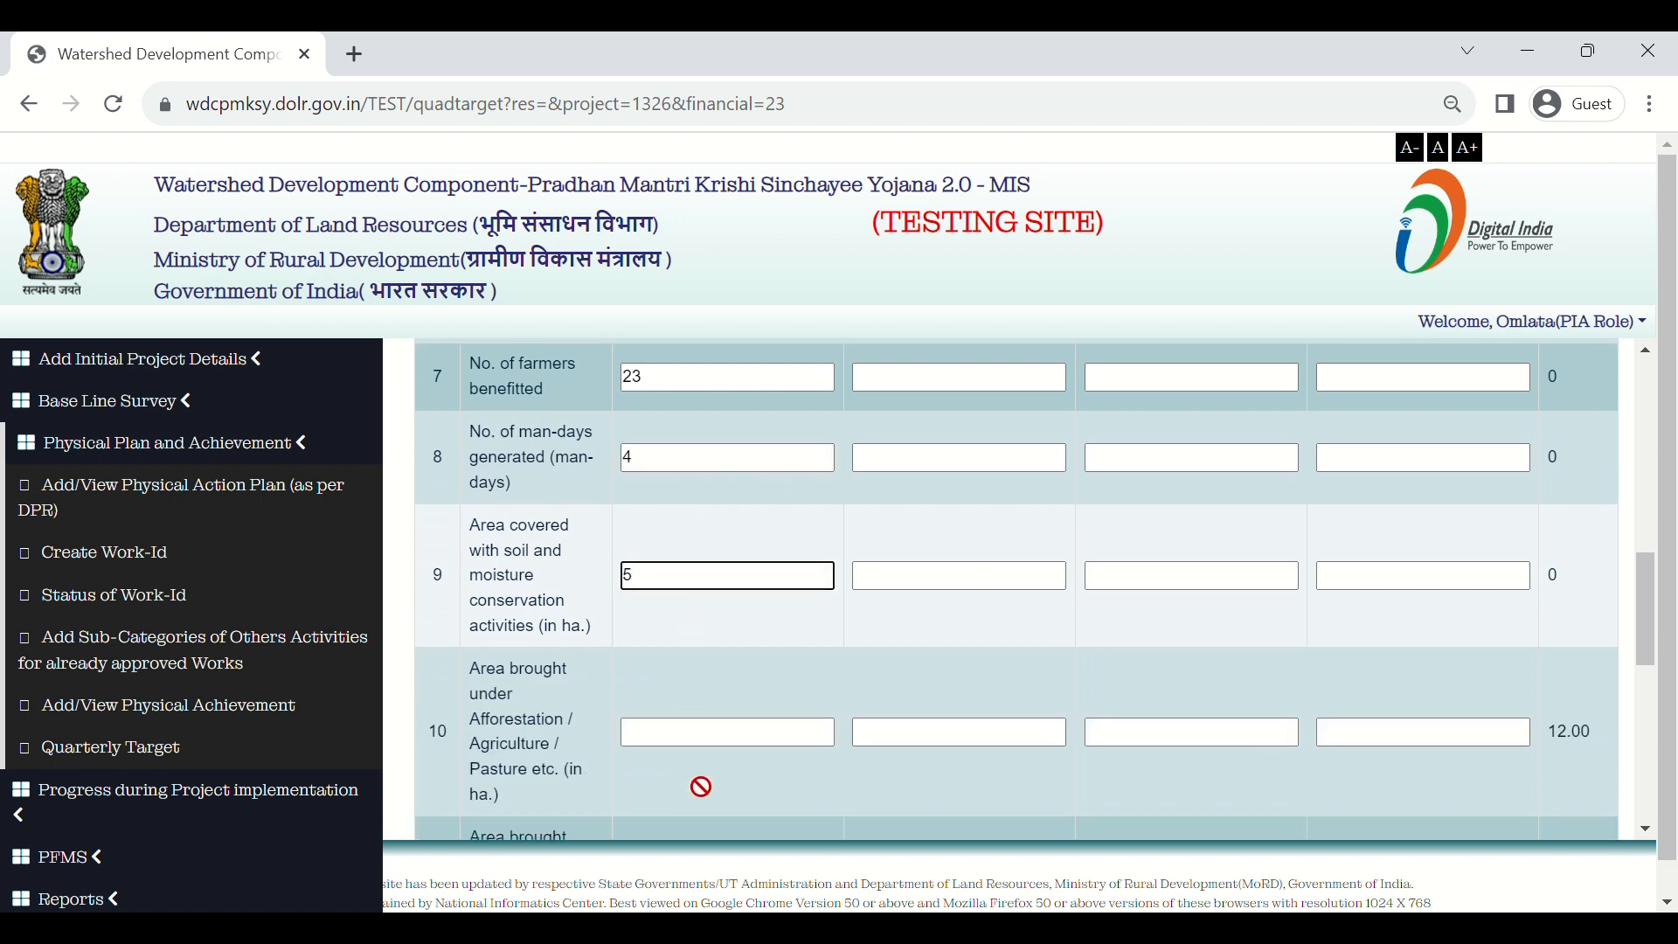
Step: Move to row 10 and acknowledge the alert rejecting 5 ha as above the annual target
click(751, 738)
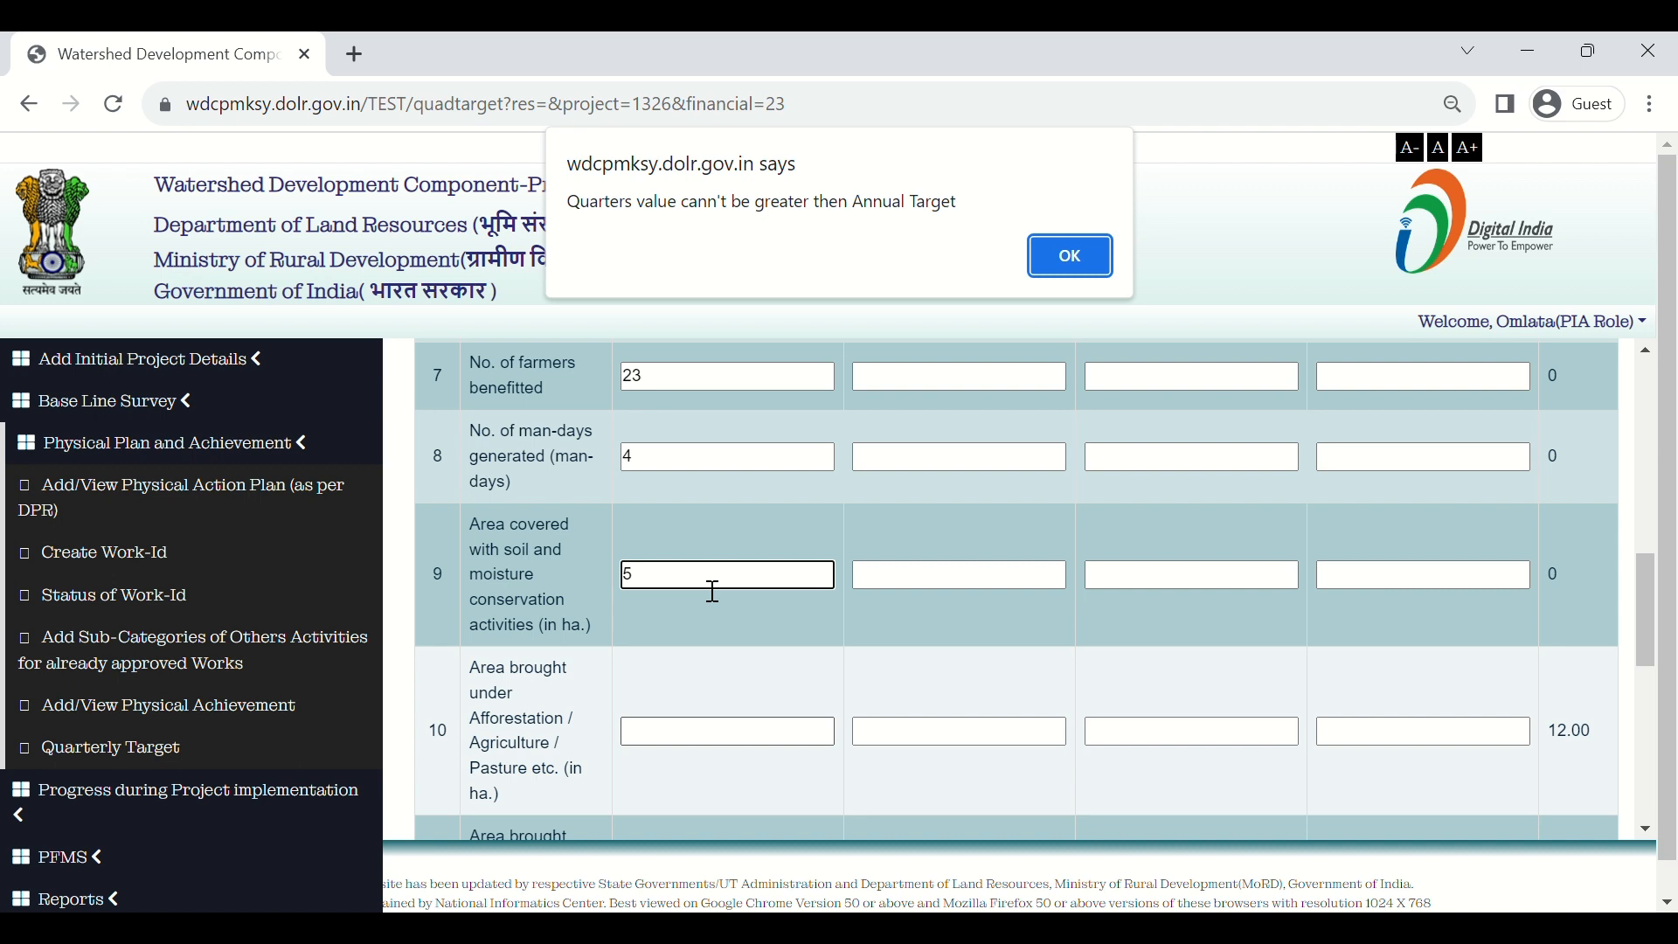
click(1095, 269)
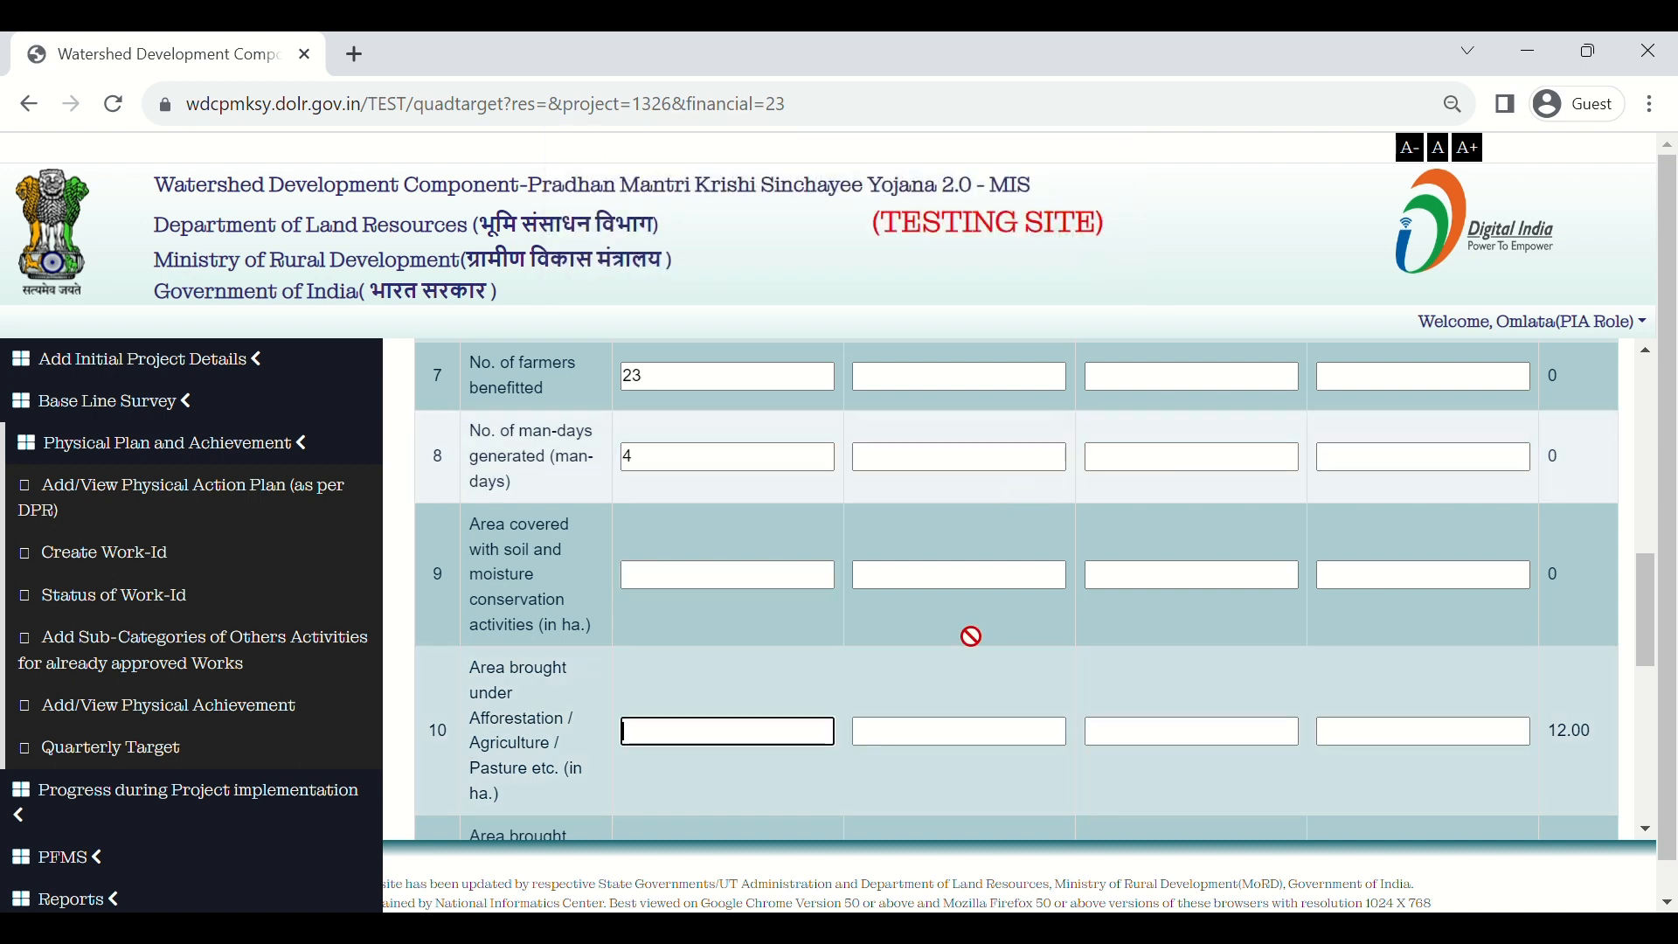
Step: Re-enter the soil and moisture conservation 1st Quarter target as 0
scroll(925, 783, down, 1)
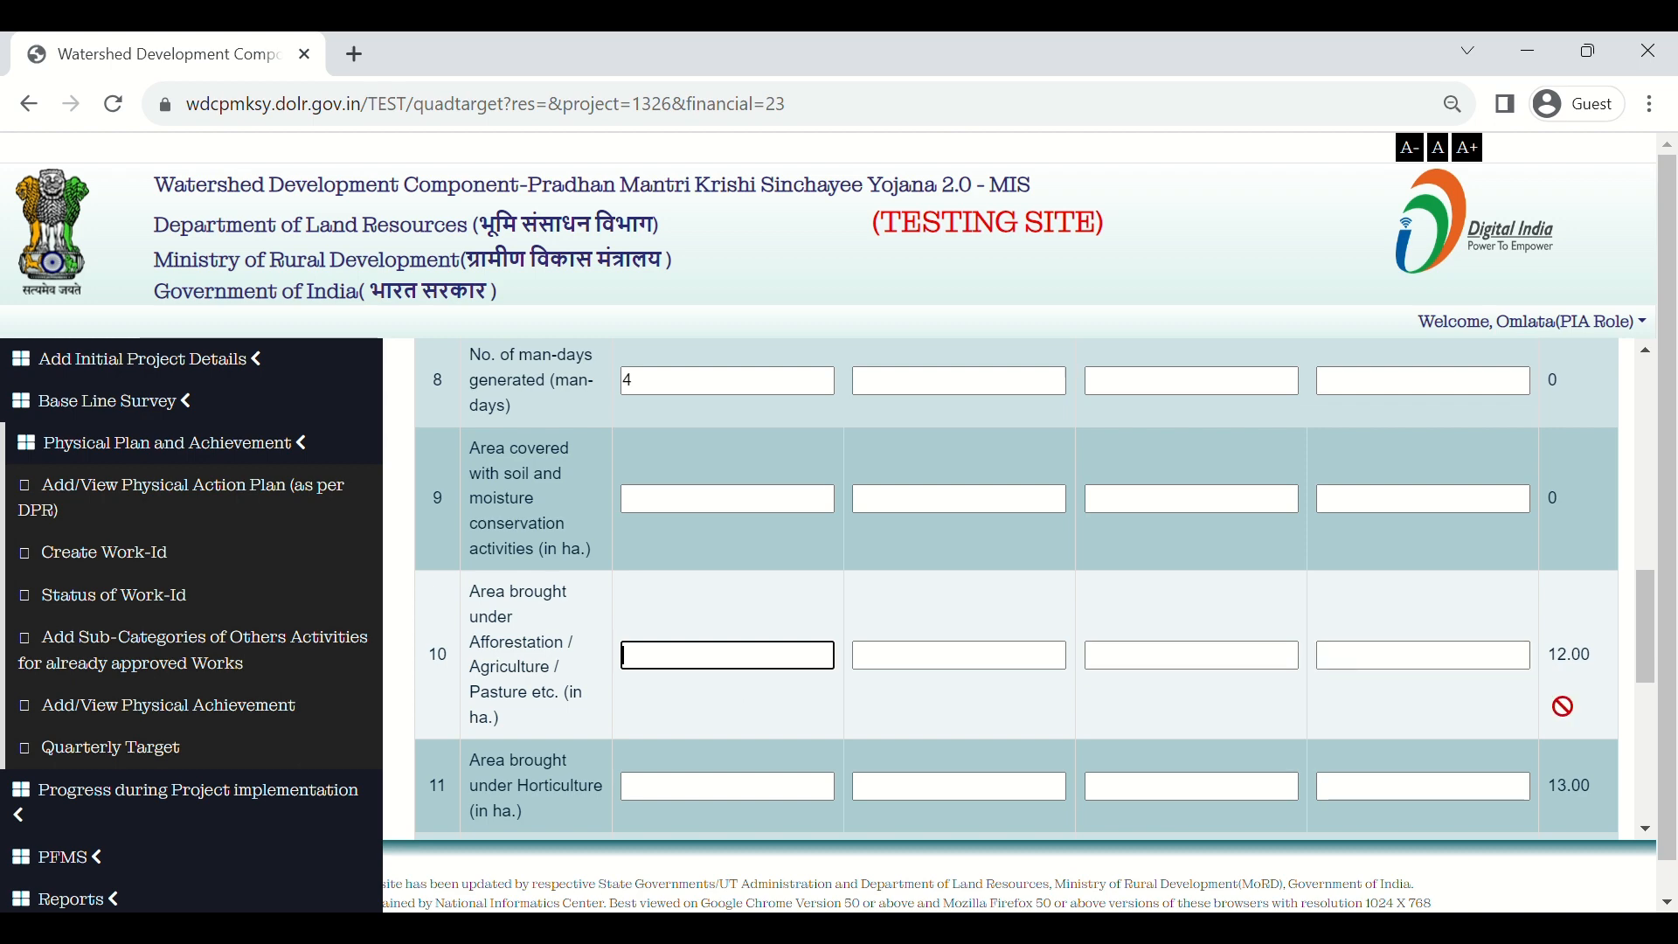
scroll(1563, 706, up, 8)
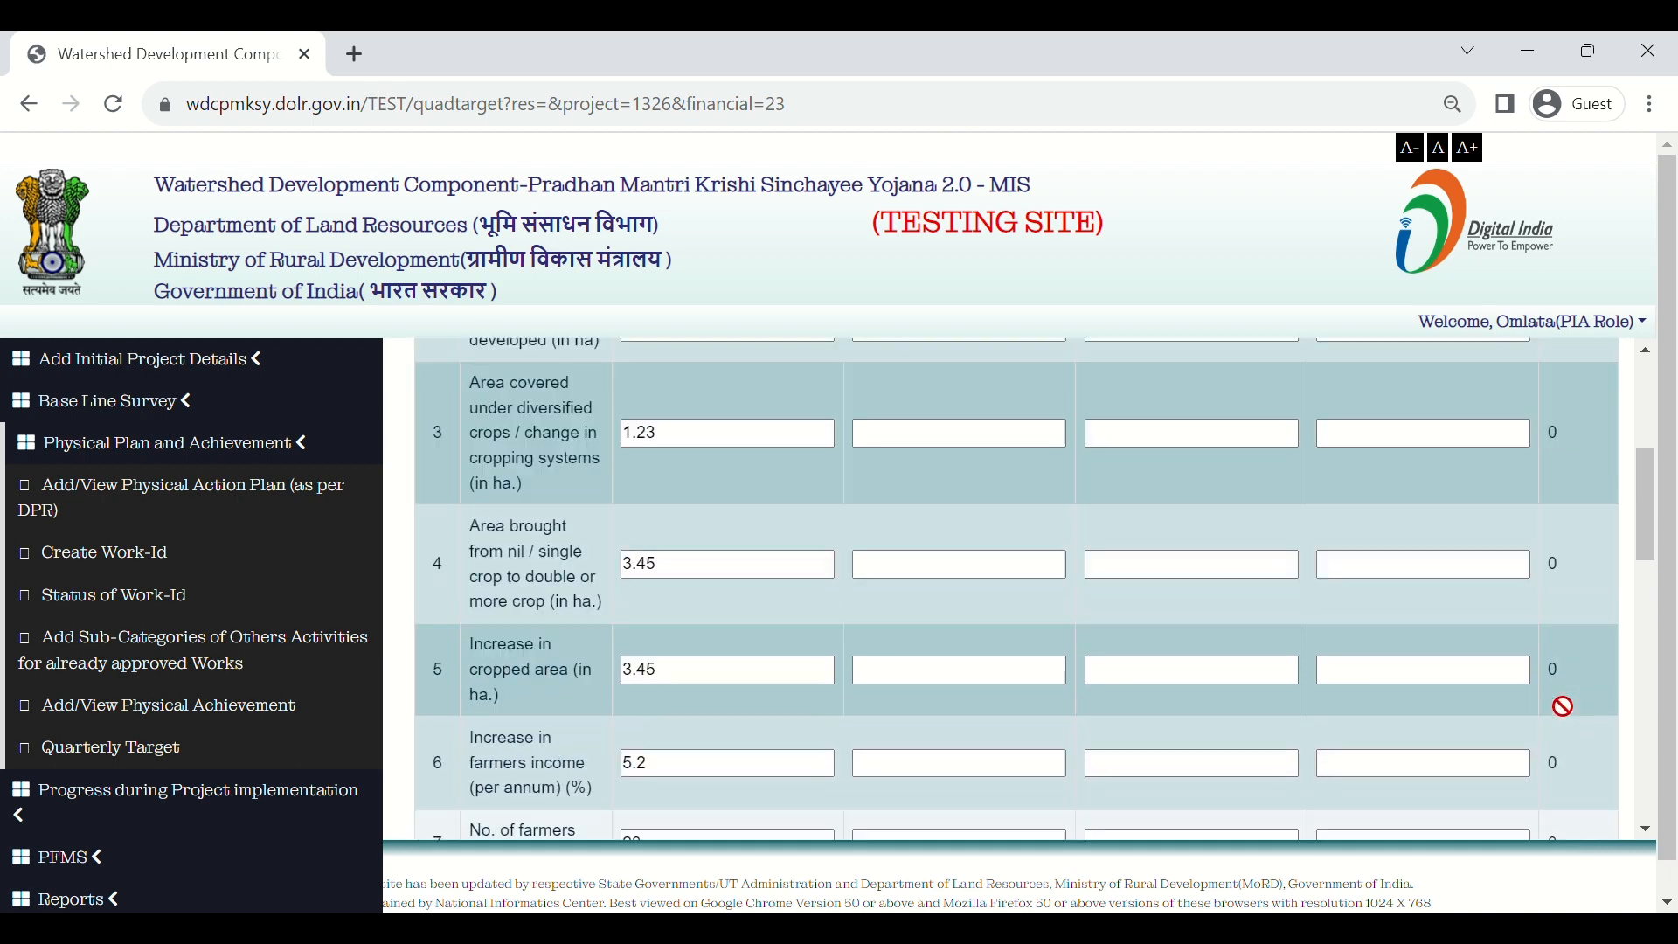
scroll(1562, 706, up, 2)
scroll(1562, 706, down, 10)
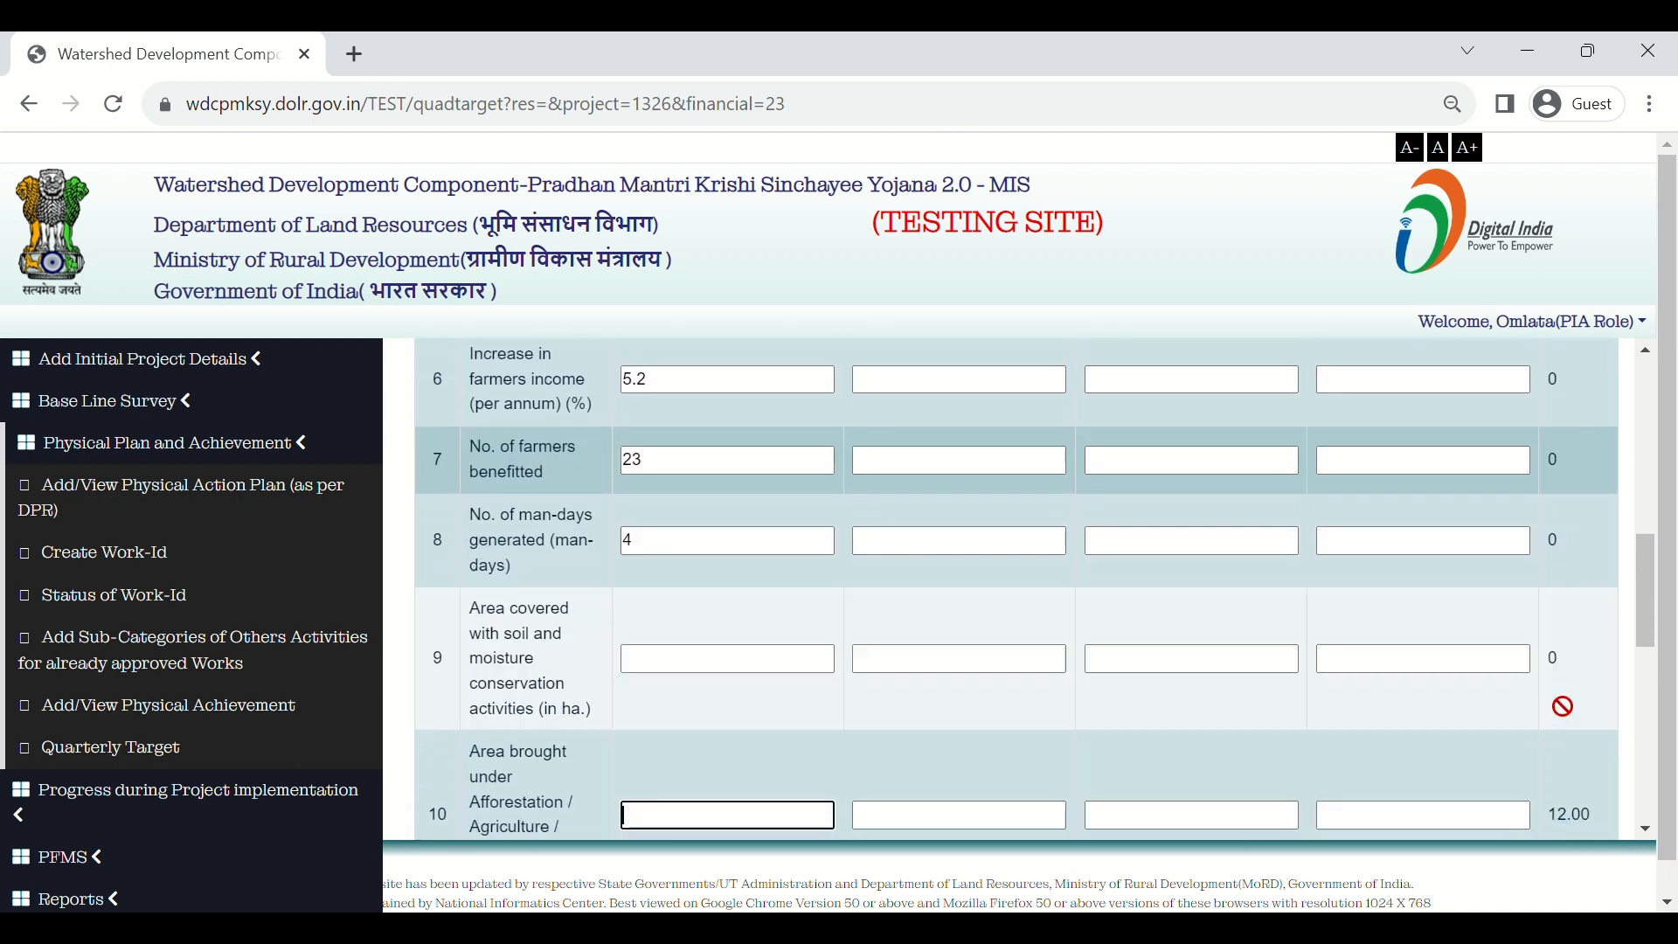
scroll(1575, 519, up, 2)
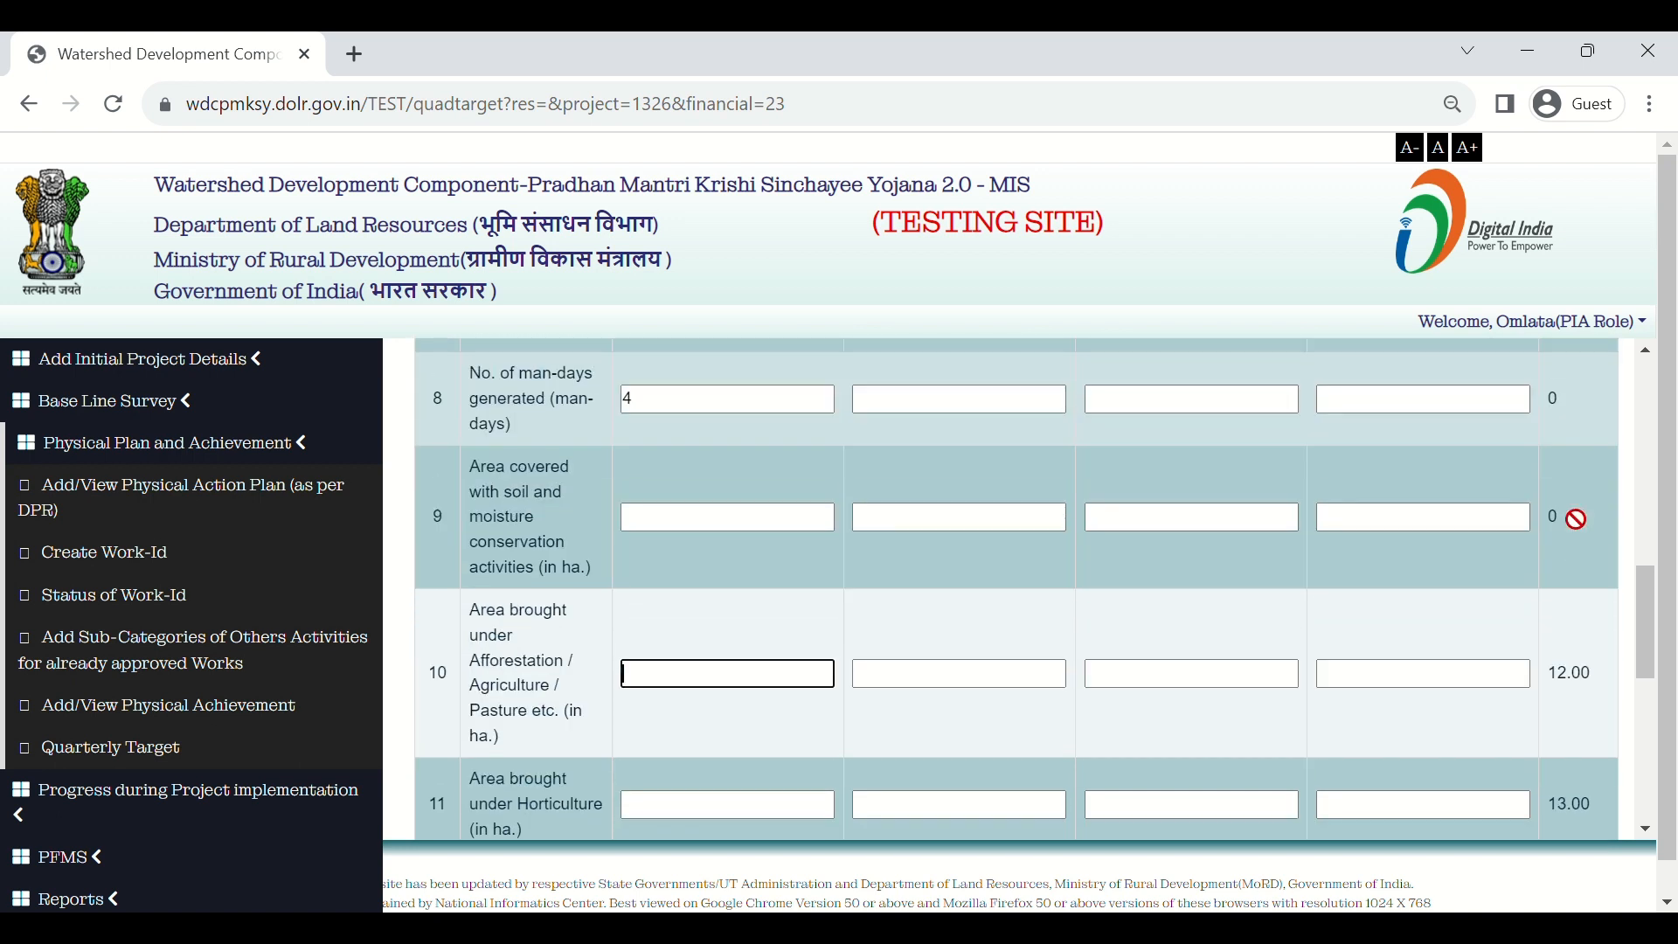
scroll(1465, 622, up, 1)
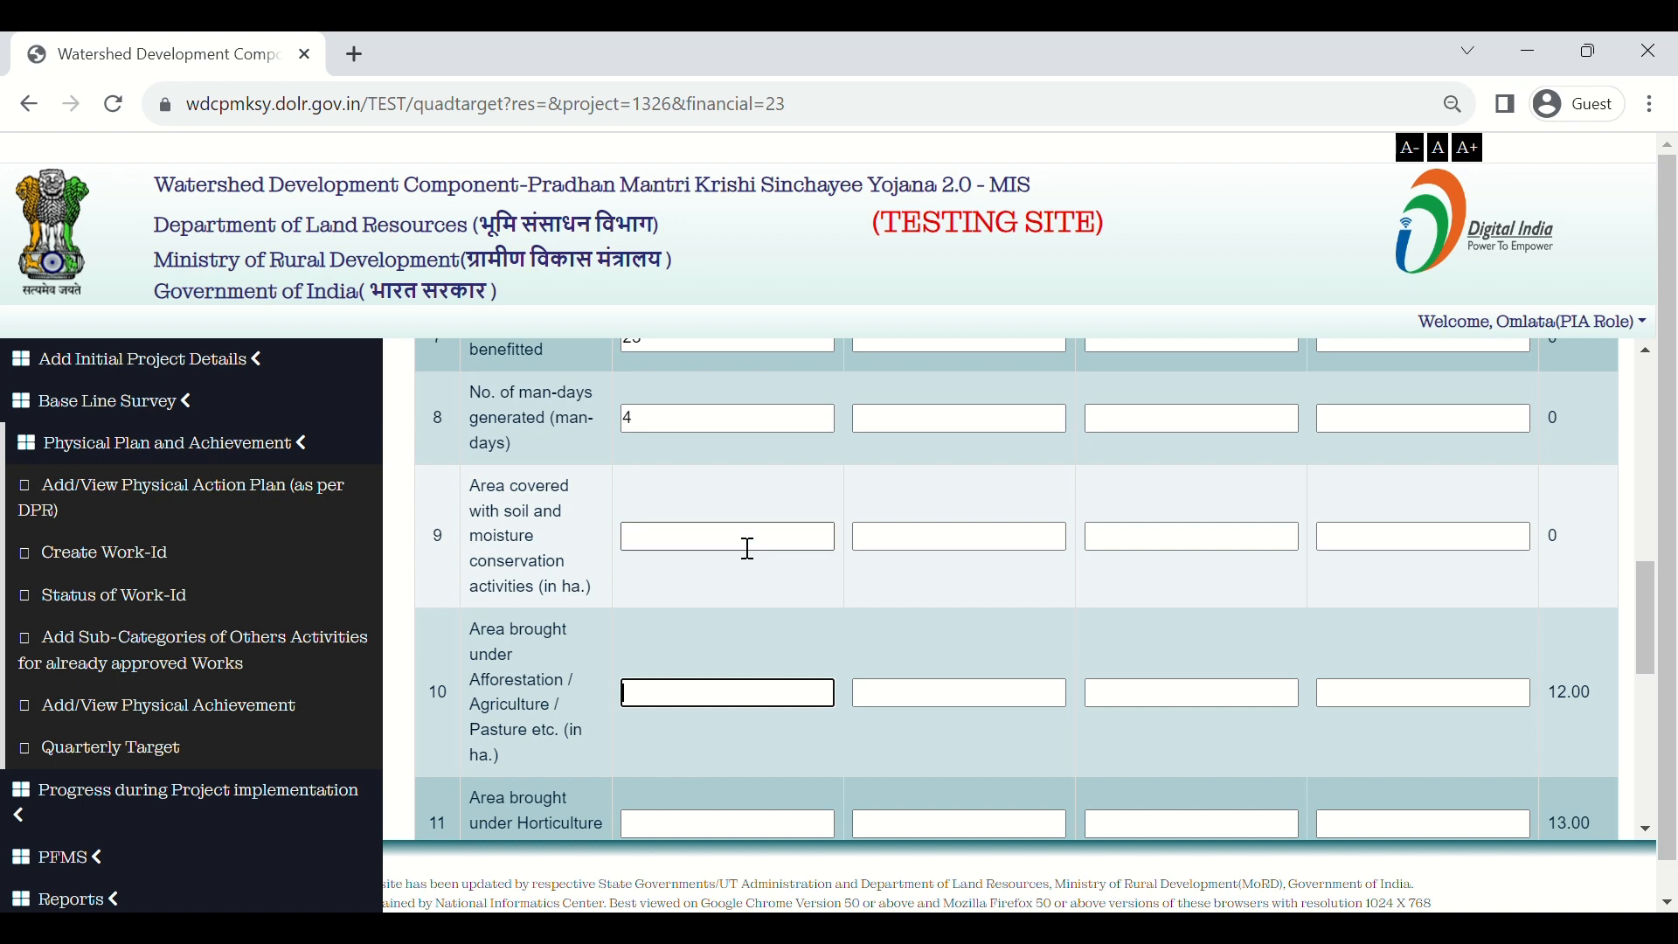
click(748, 548)
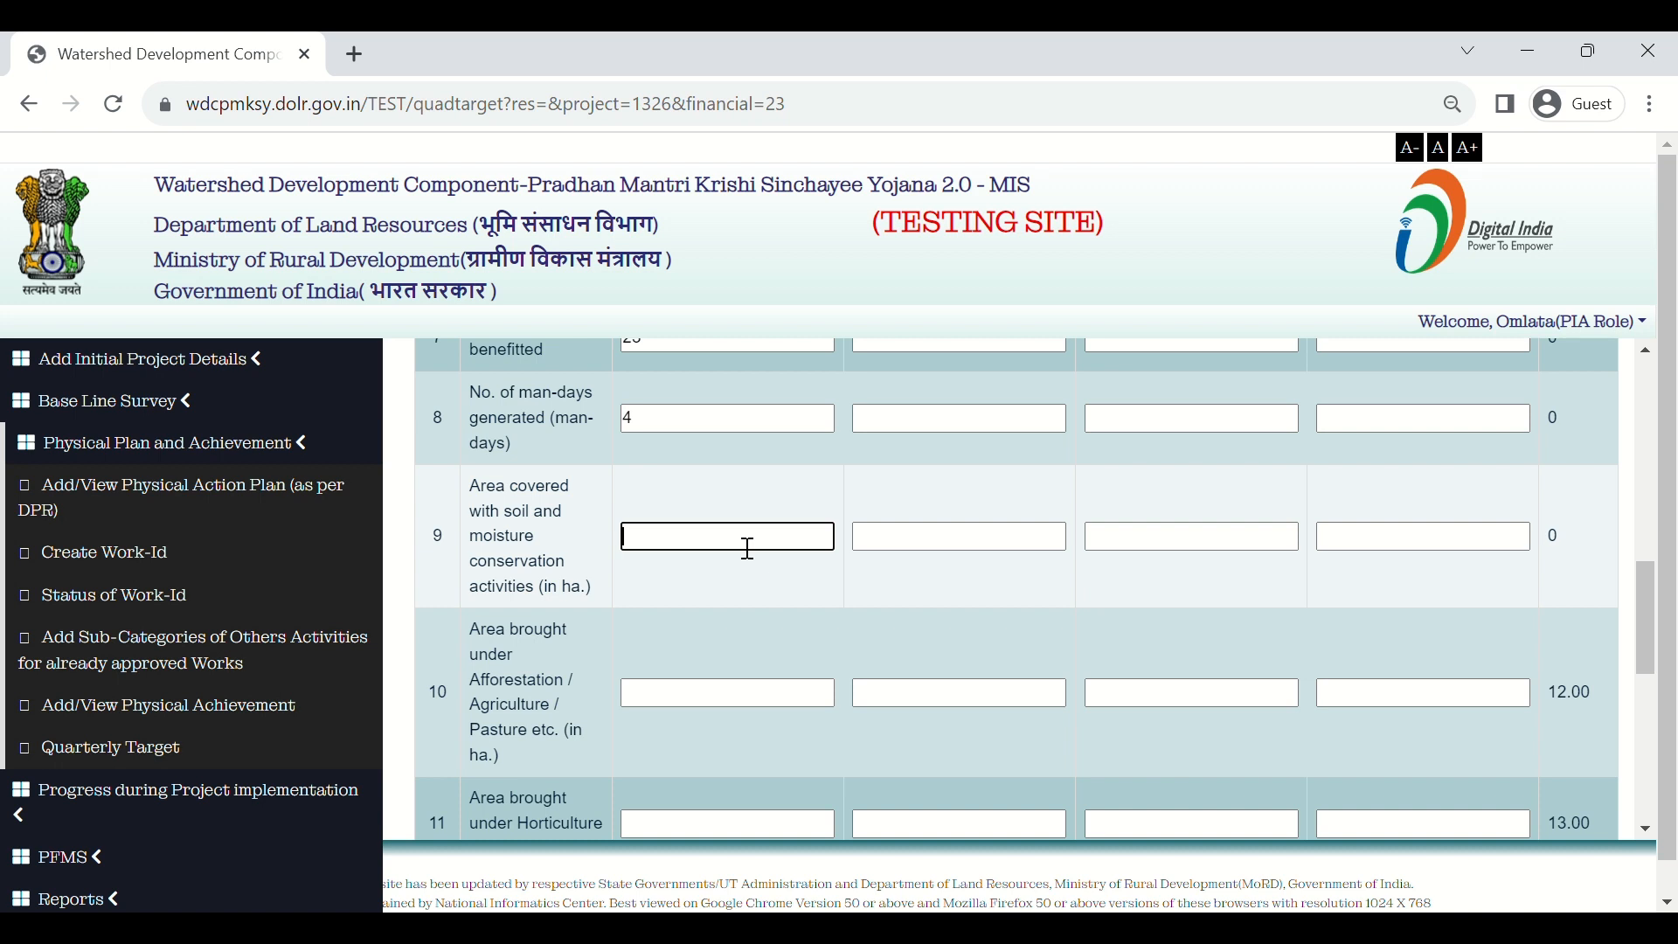
text(0)
scroll(751, 571, down, 1)
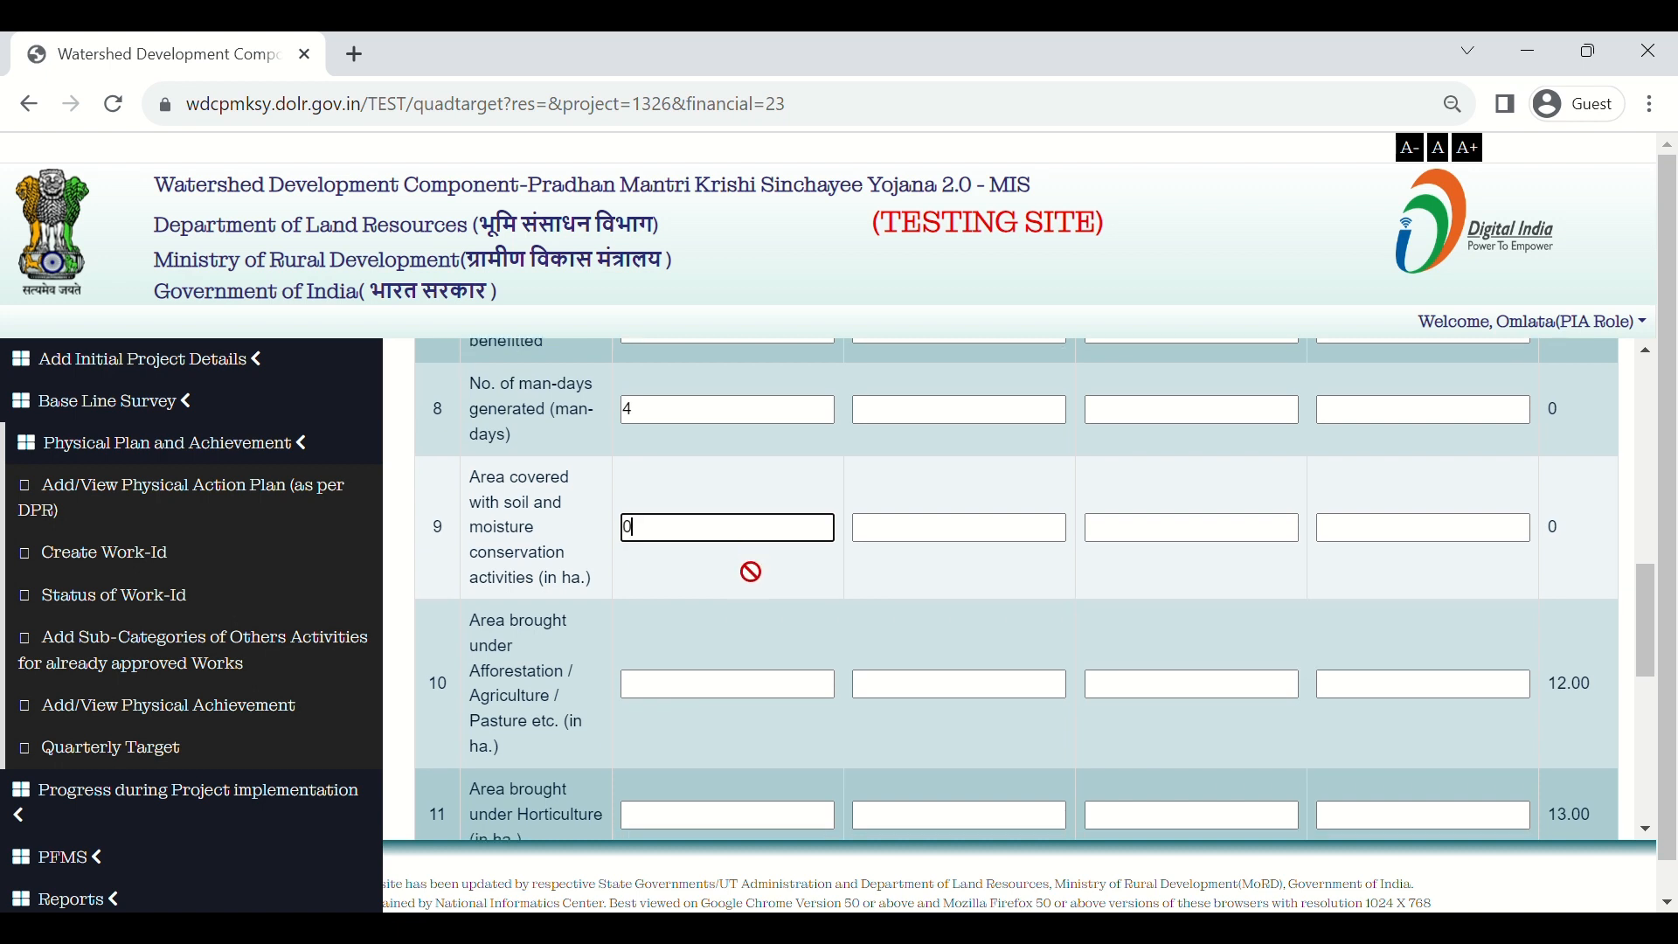
scroll(750, 572, down, 1)
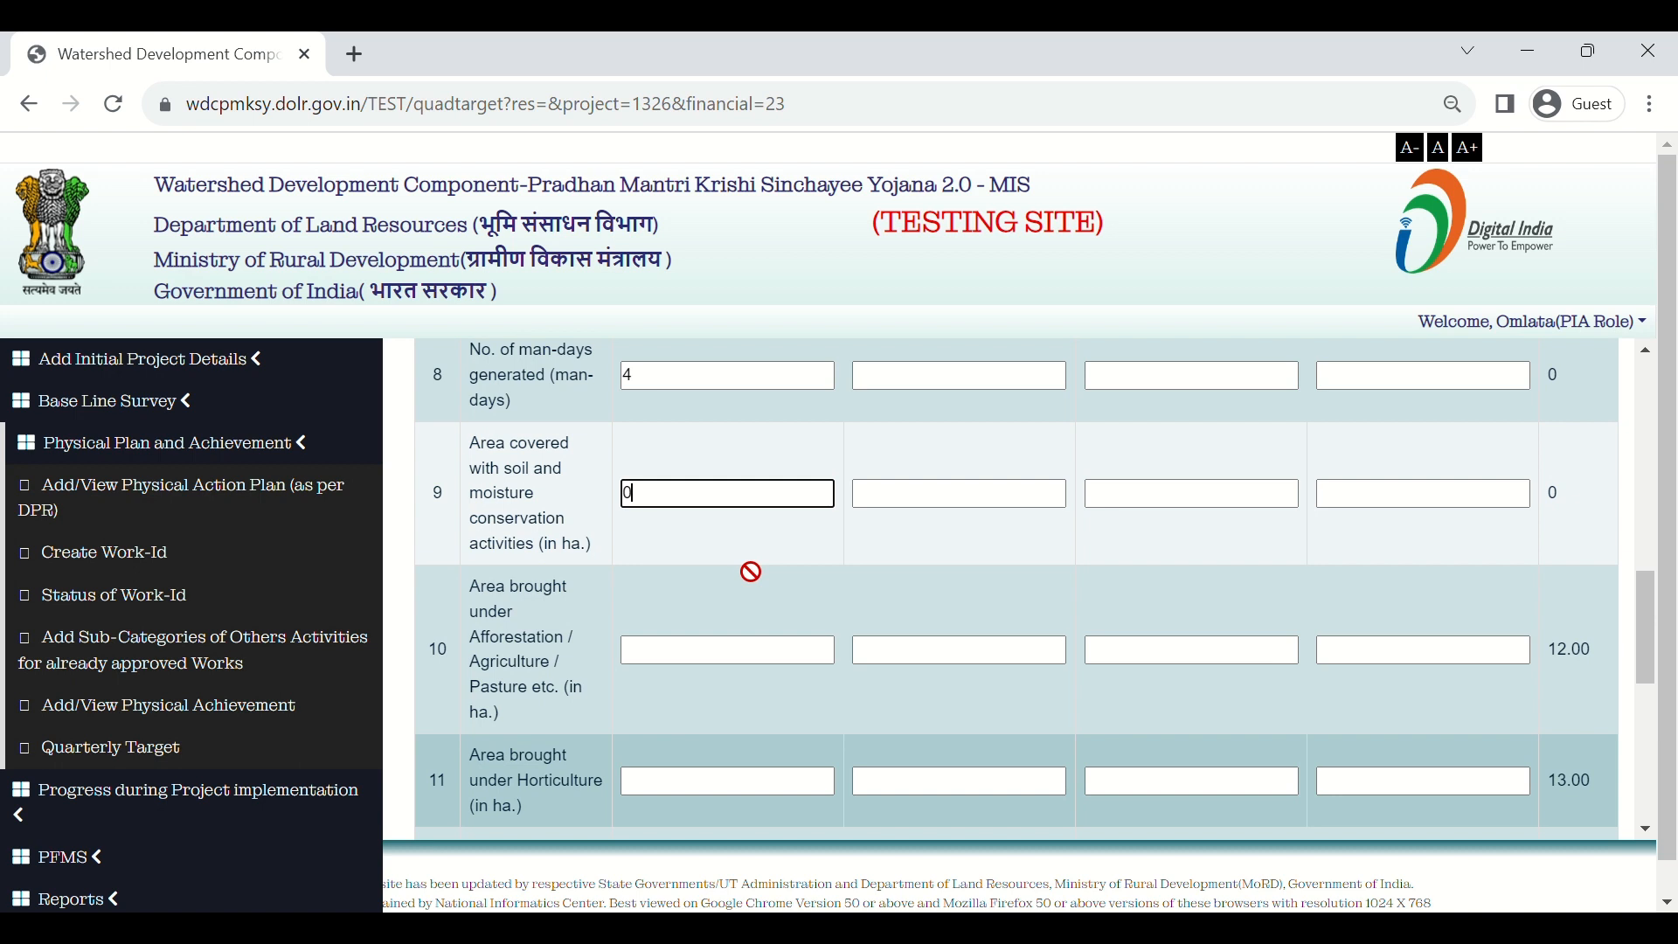
scroll(751, 571, down, 1)
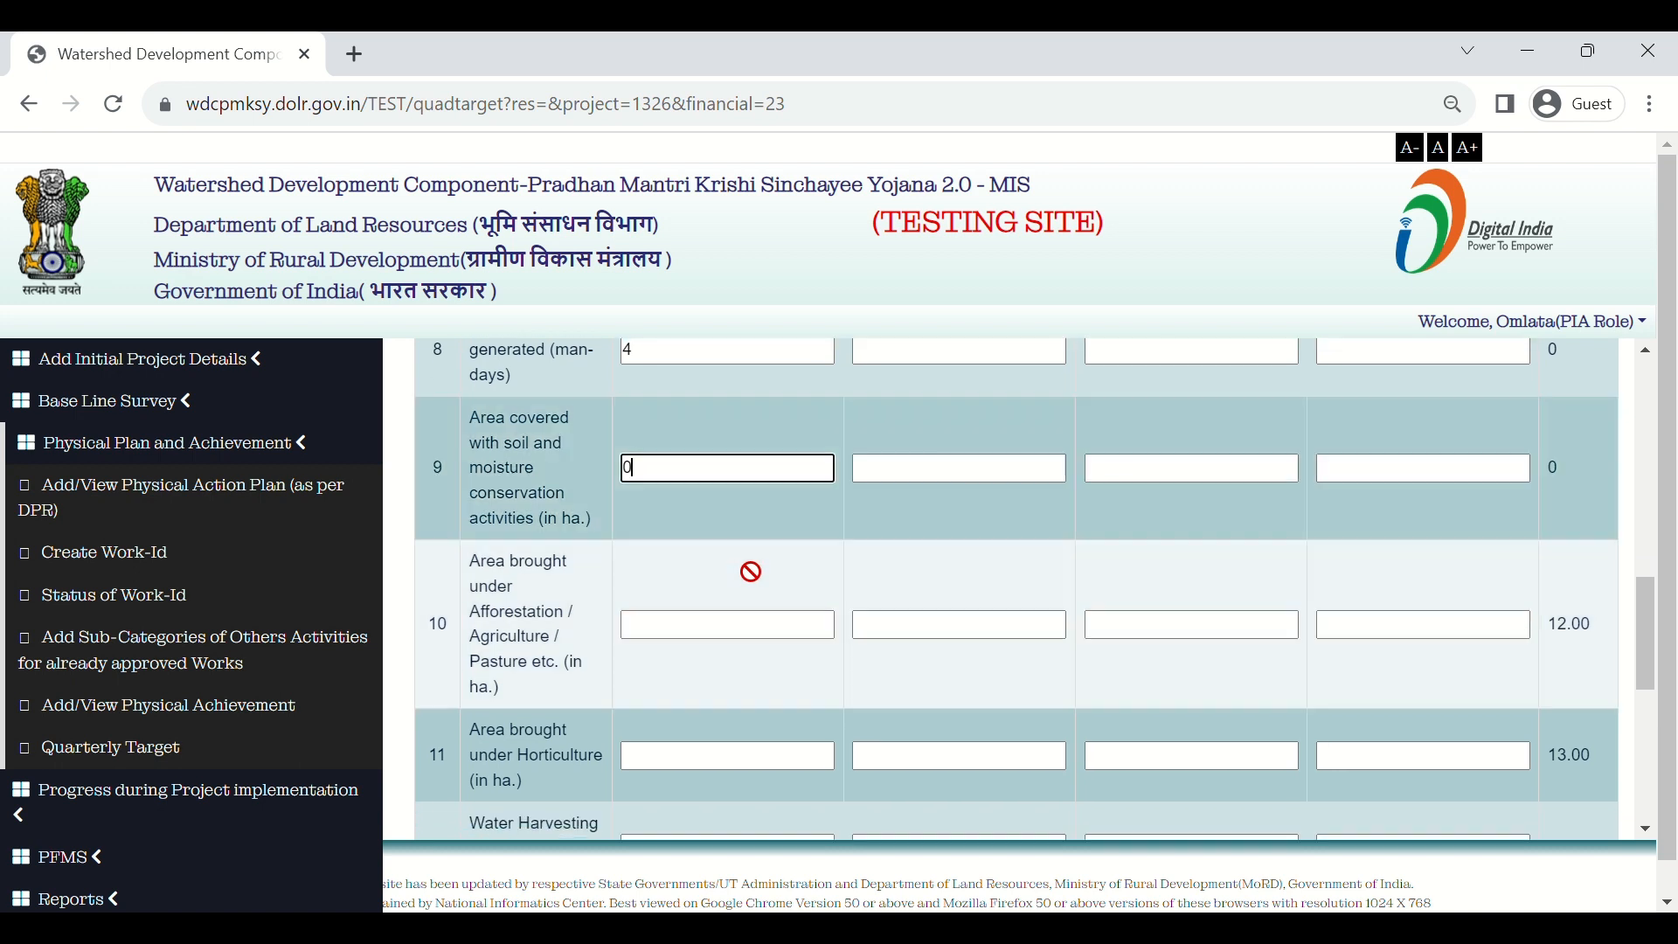
click(713, 651)
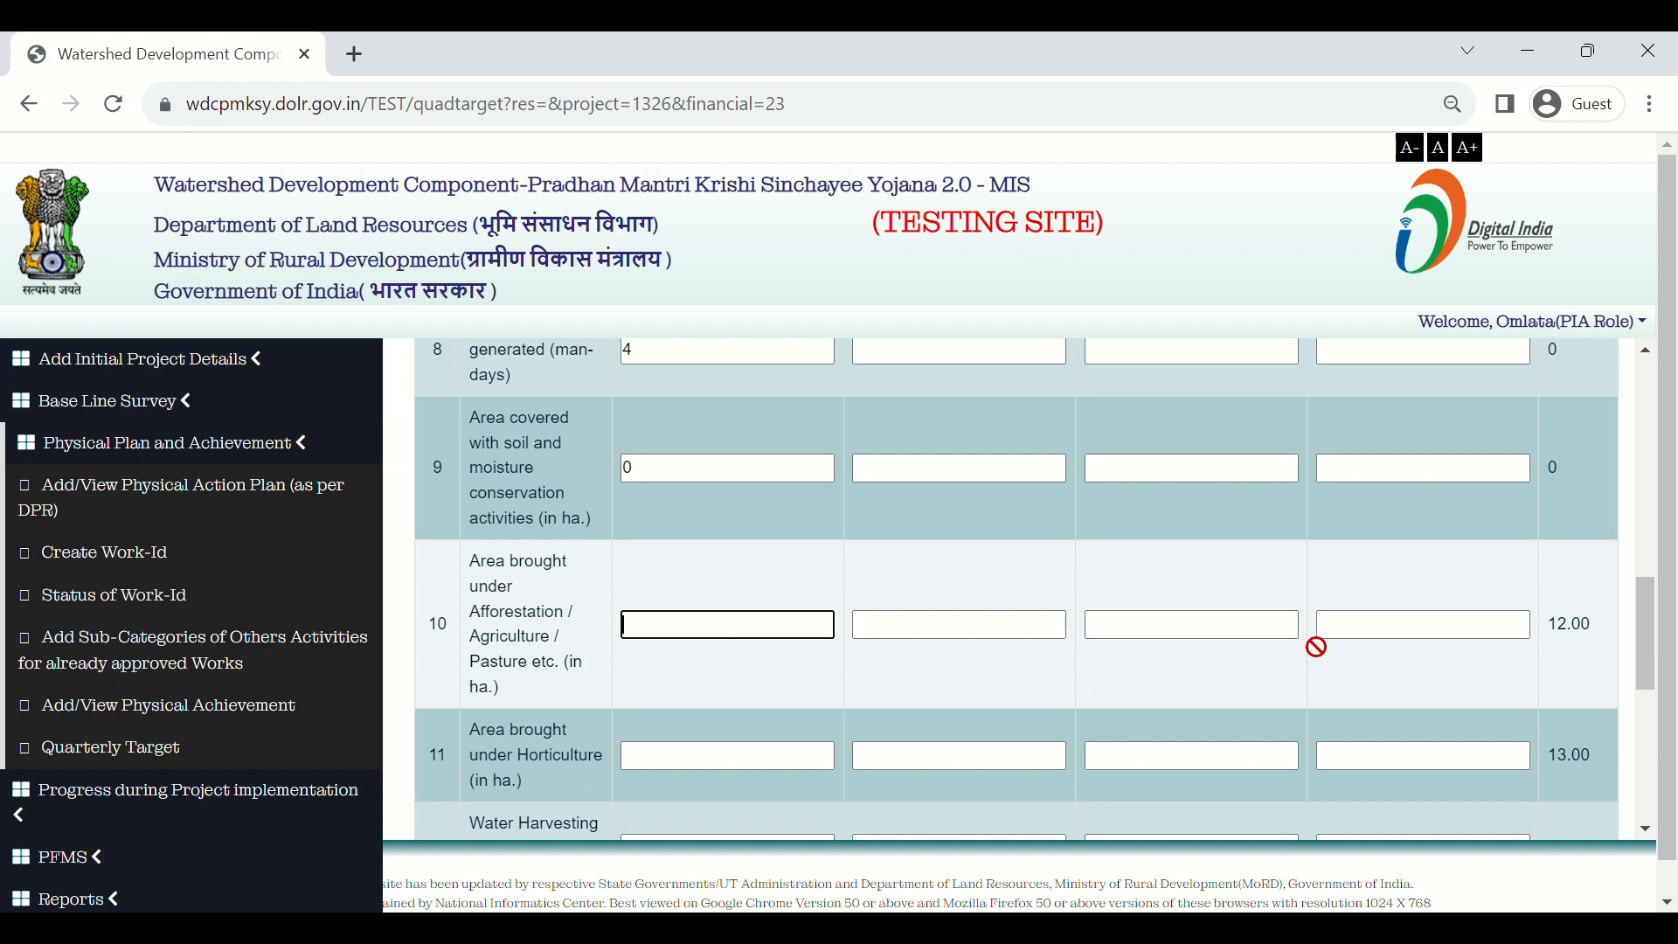
Step: Enter 1st Quarter targets of 2 for afforestation, 3 for horticulture and 0 for new water harvesting
text(2)
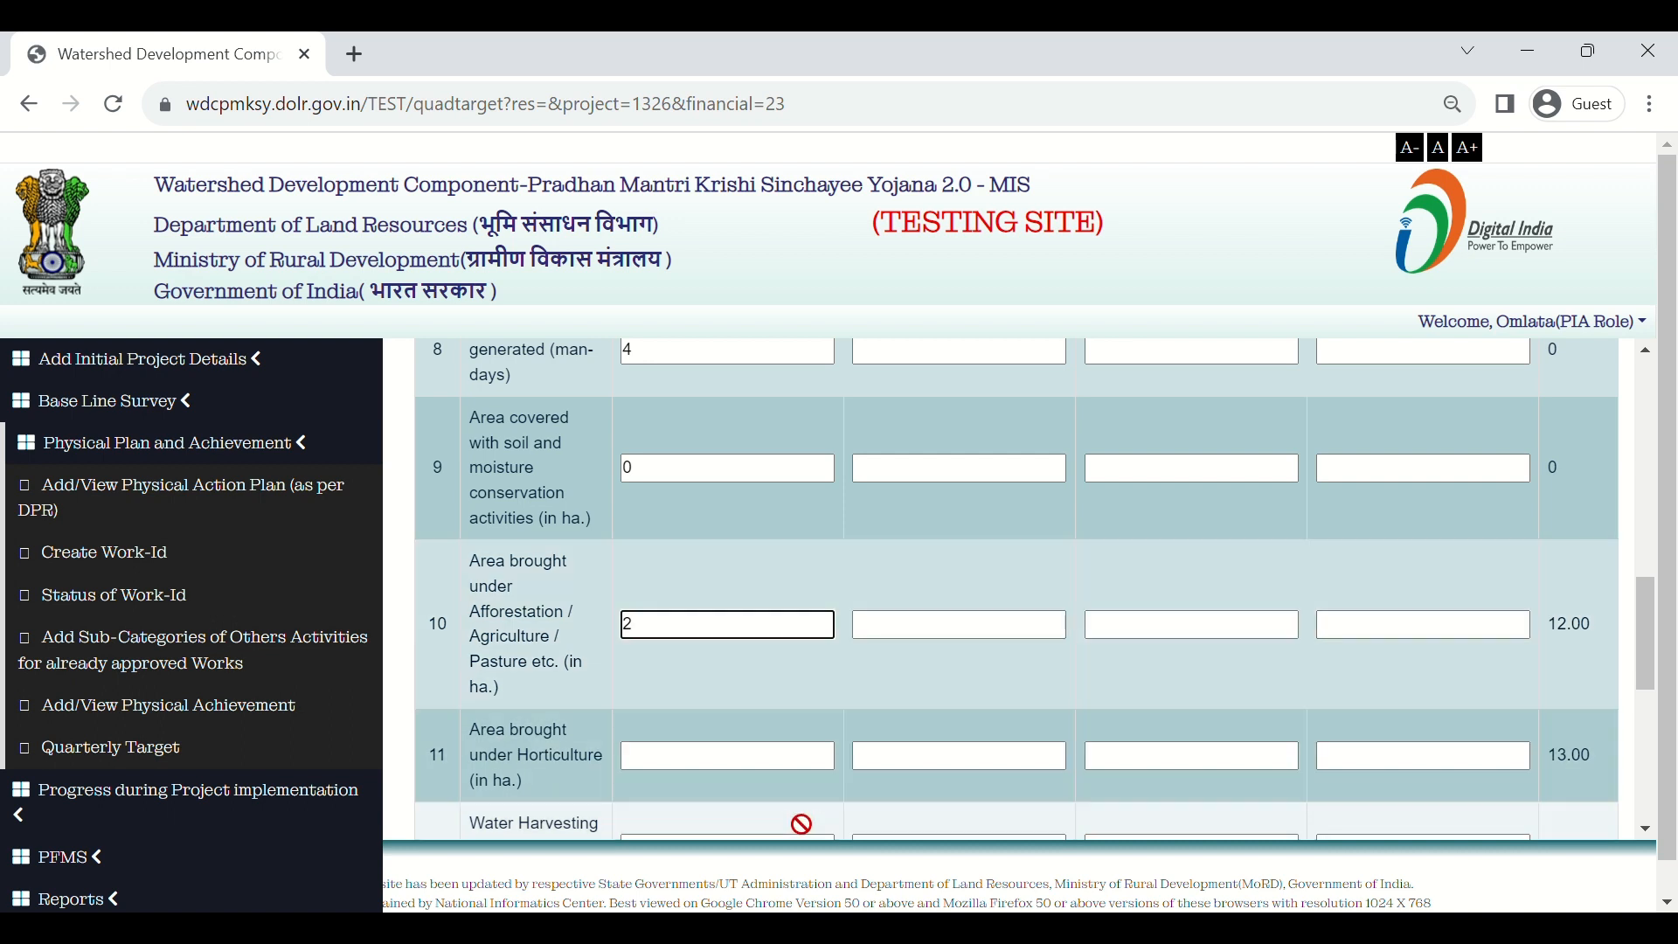
scroll(805, 822, down, 1)
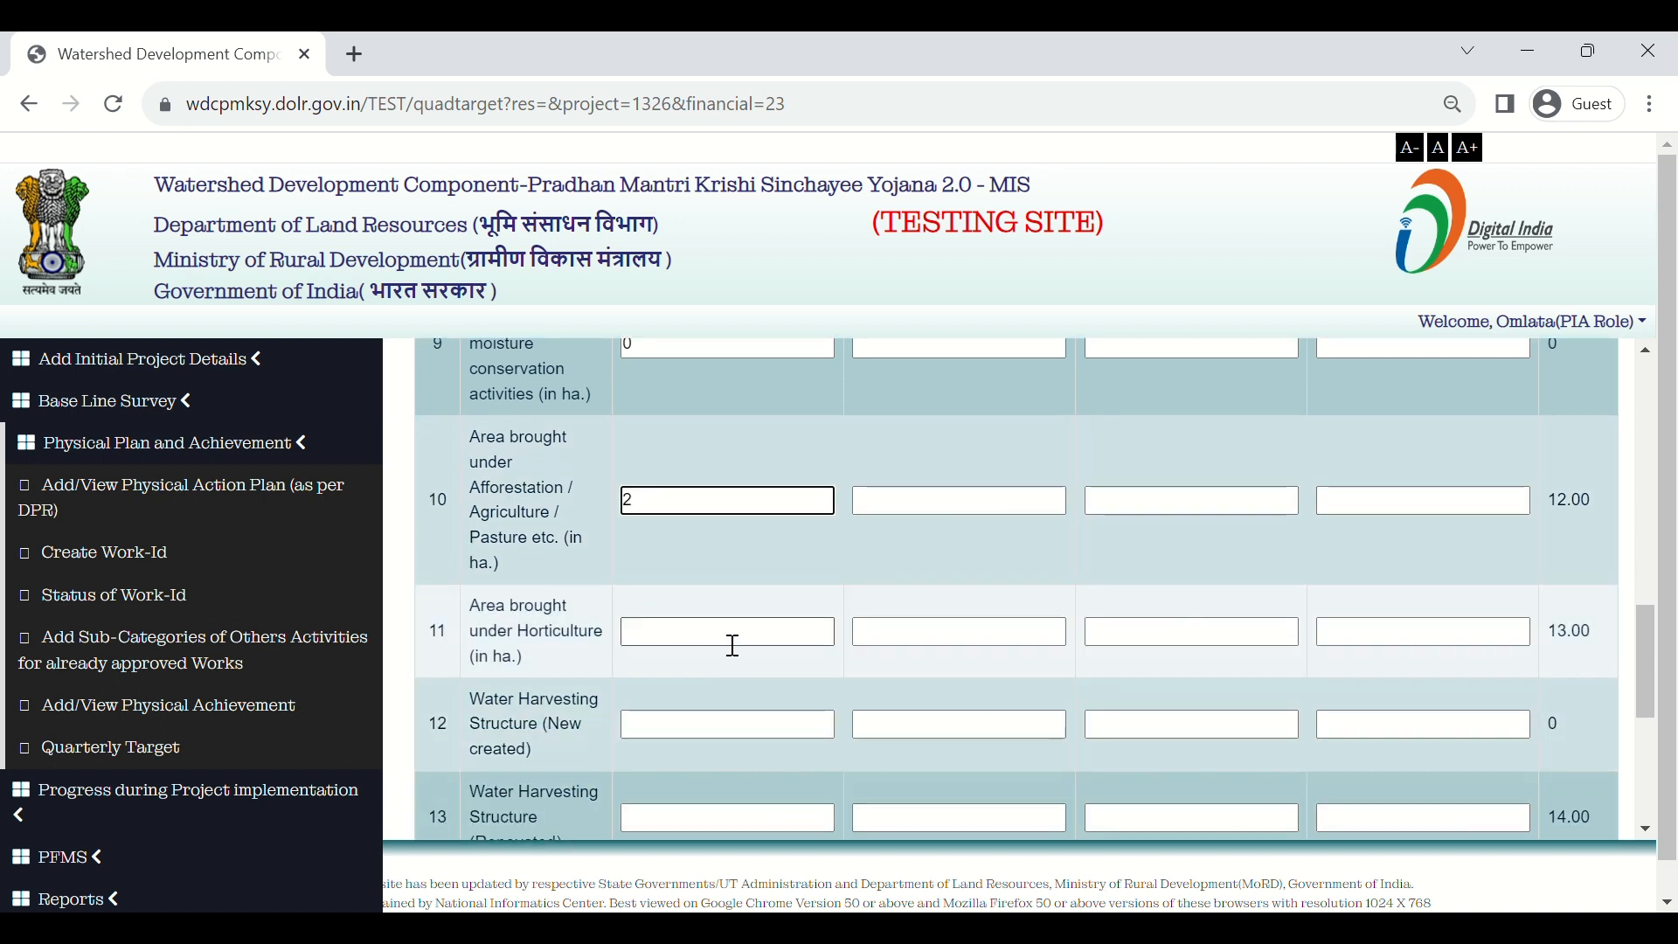
click(734, 649)
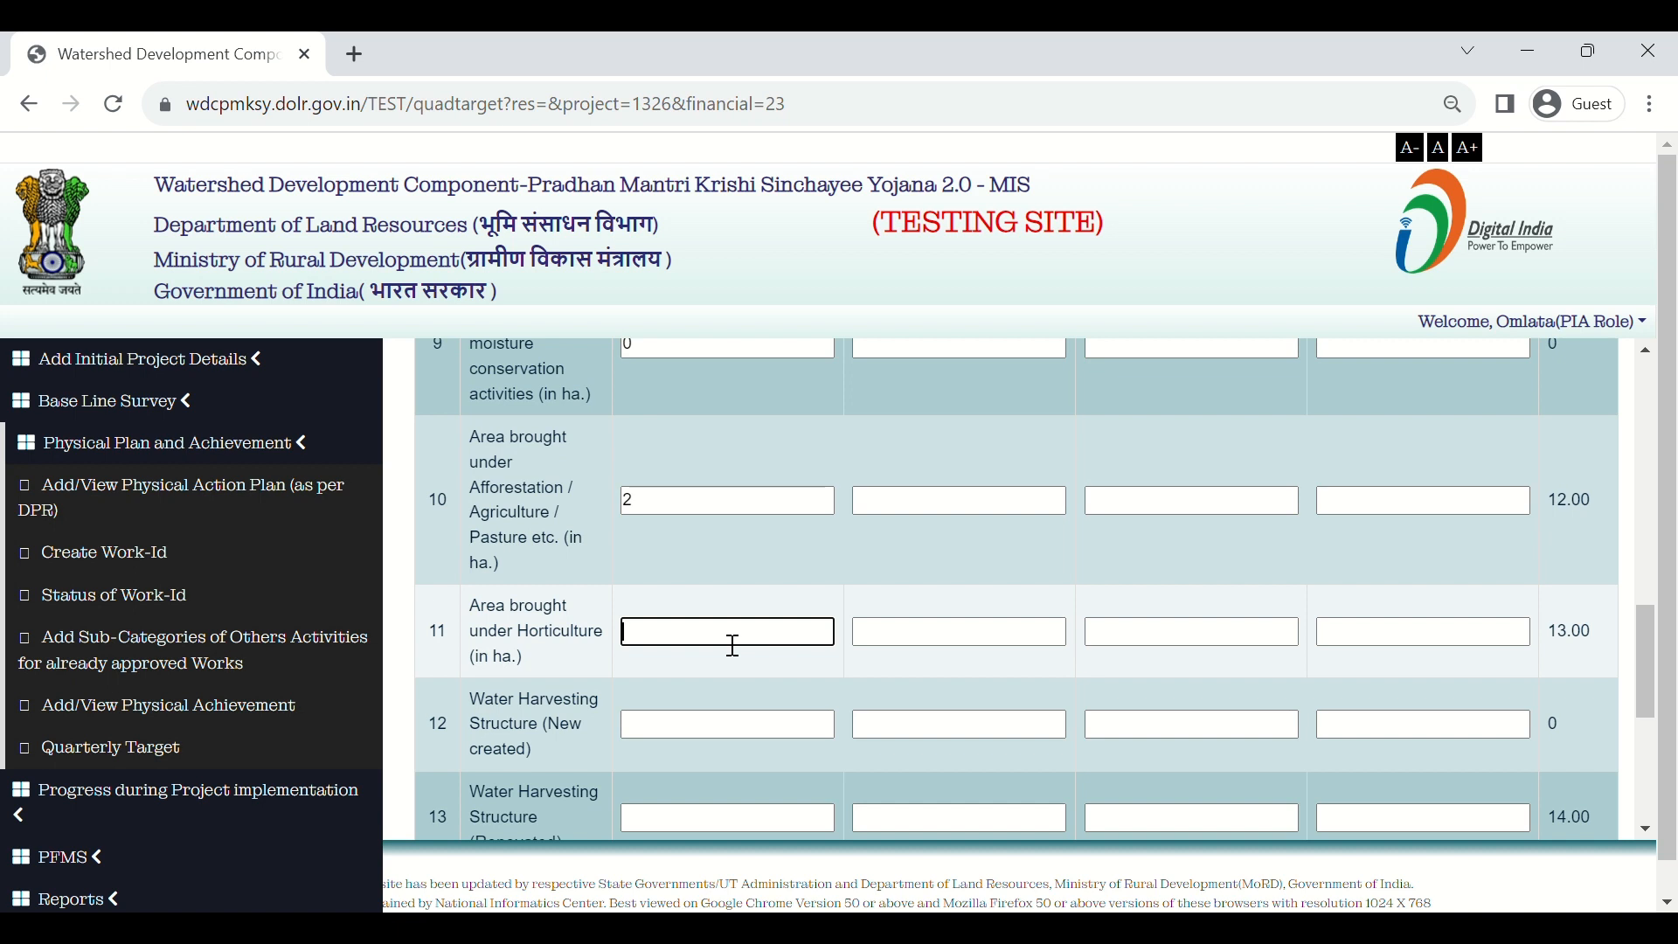
text(3)
scroll(750, 712, down, 1)
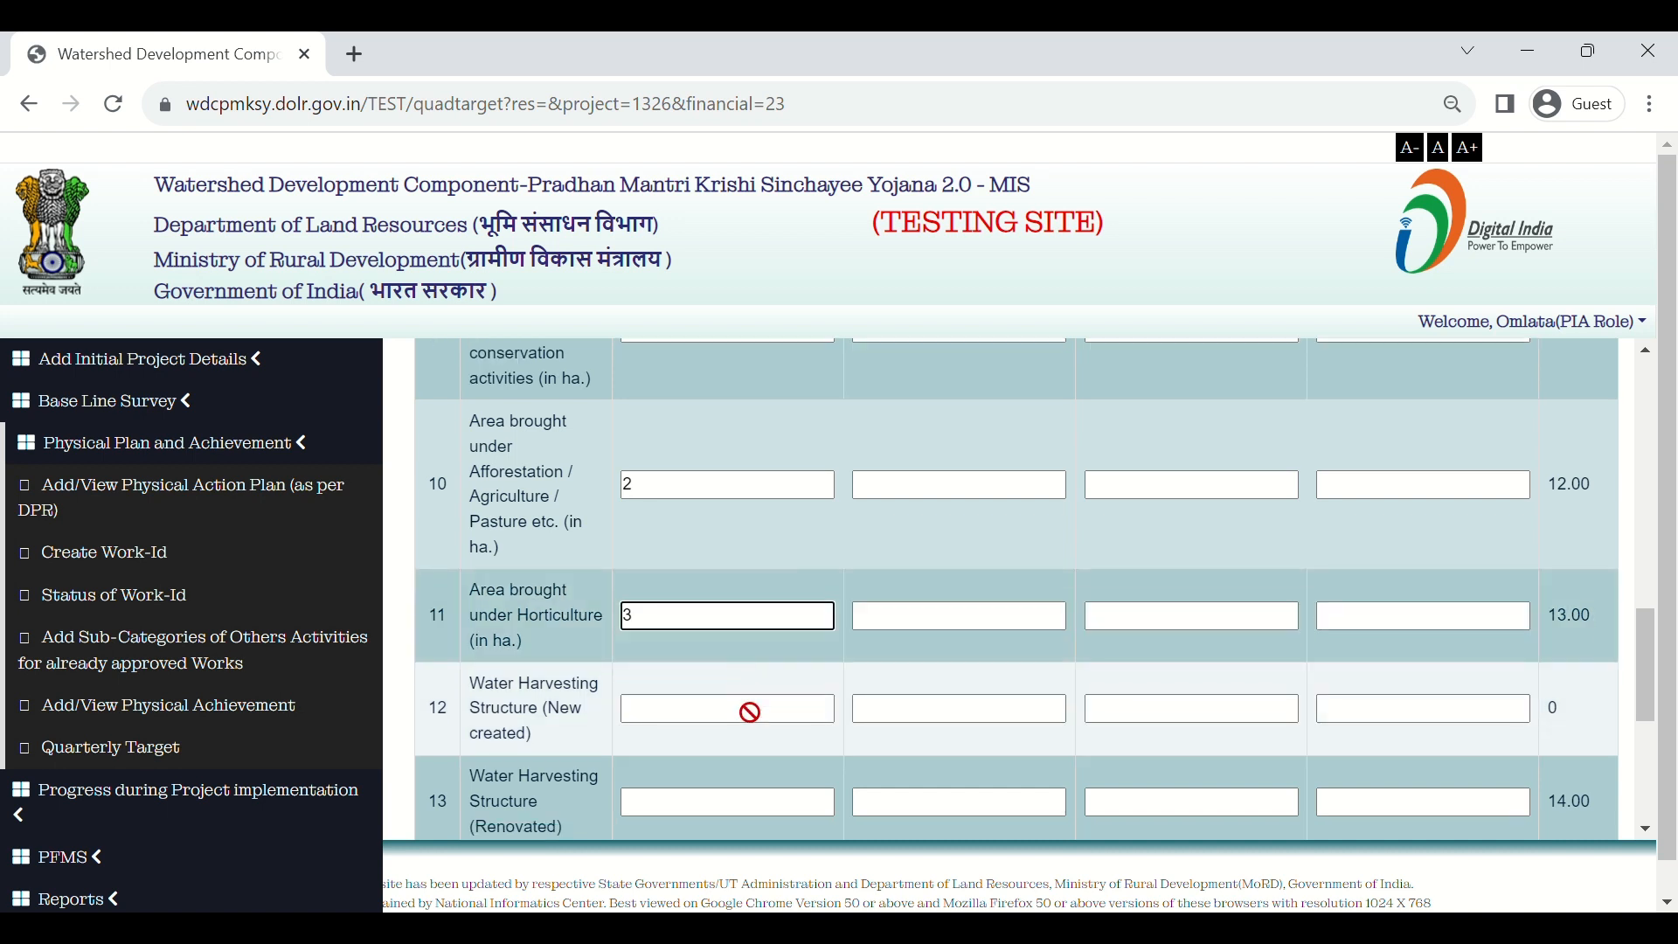
click(724, 695)
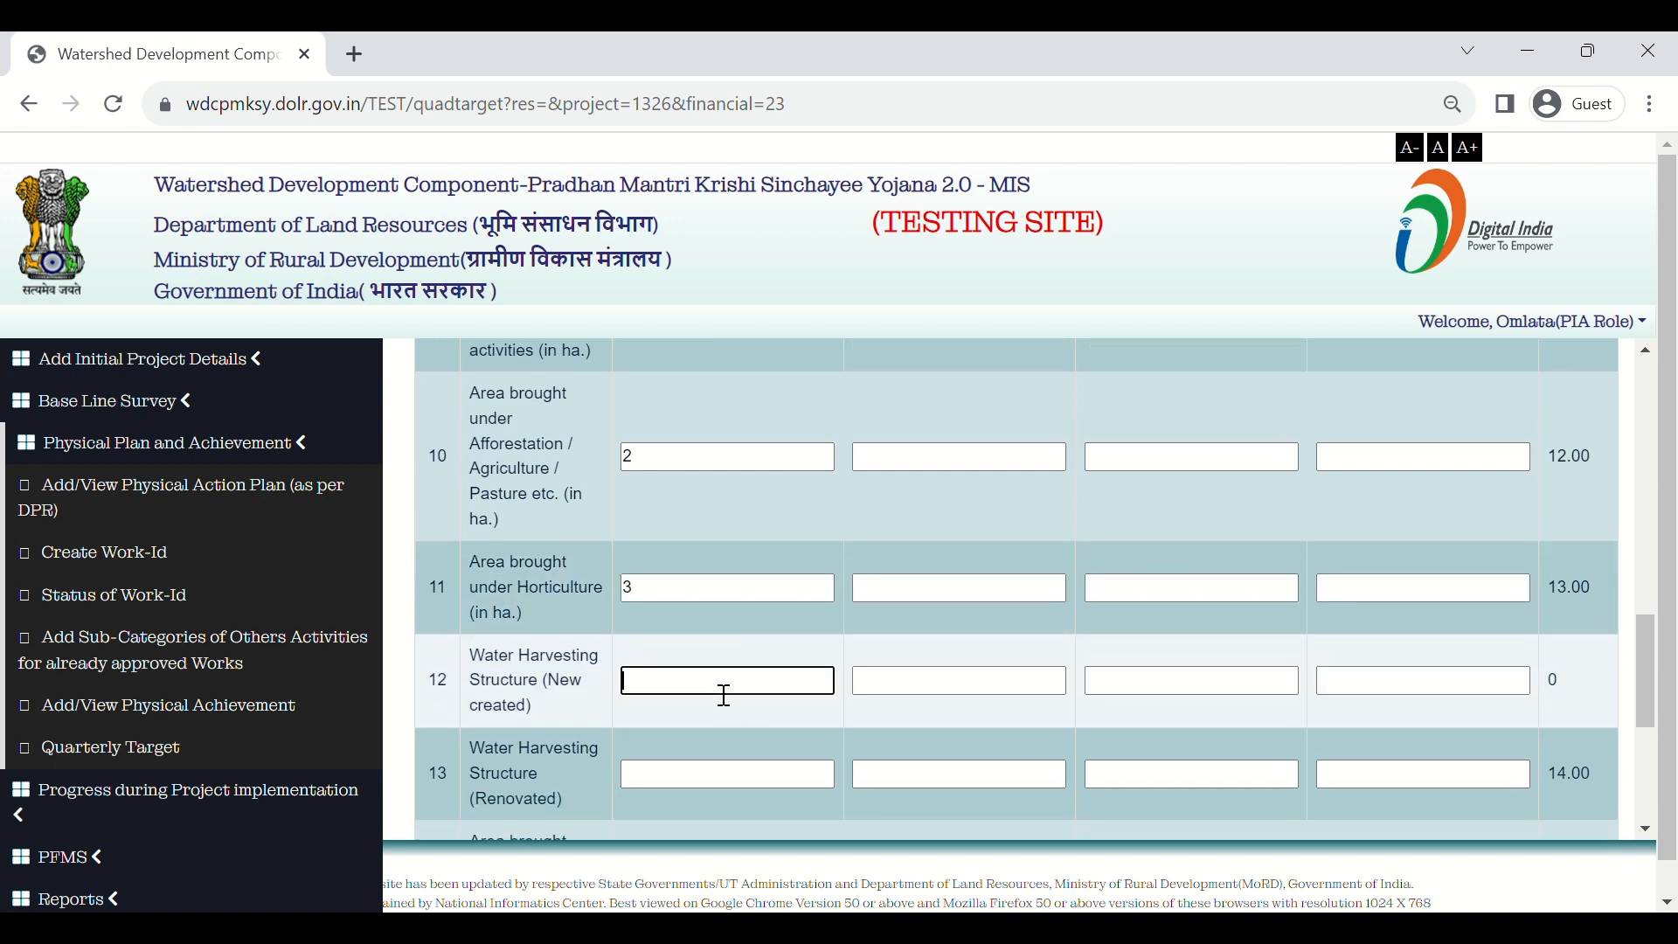
text(0)
Step: Enter 4 for renovated water harvesting and 0 for both protective irrigation rows
scroll(724, 696, down, 2)
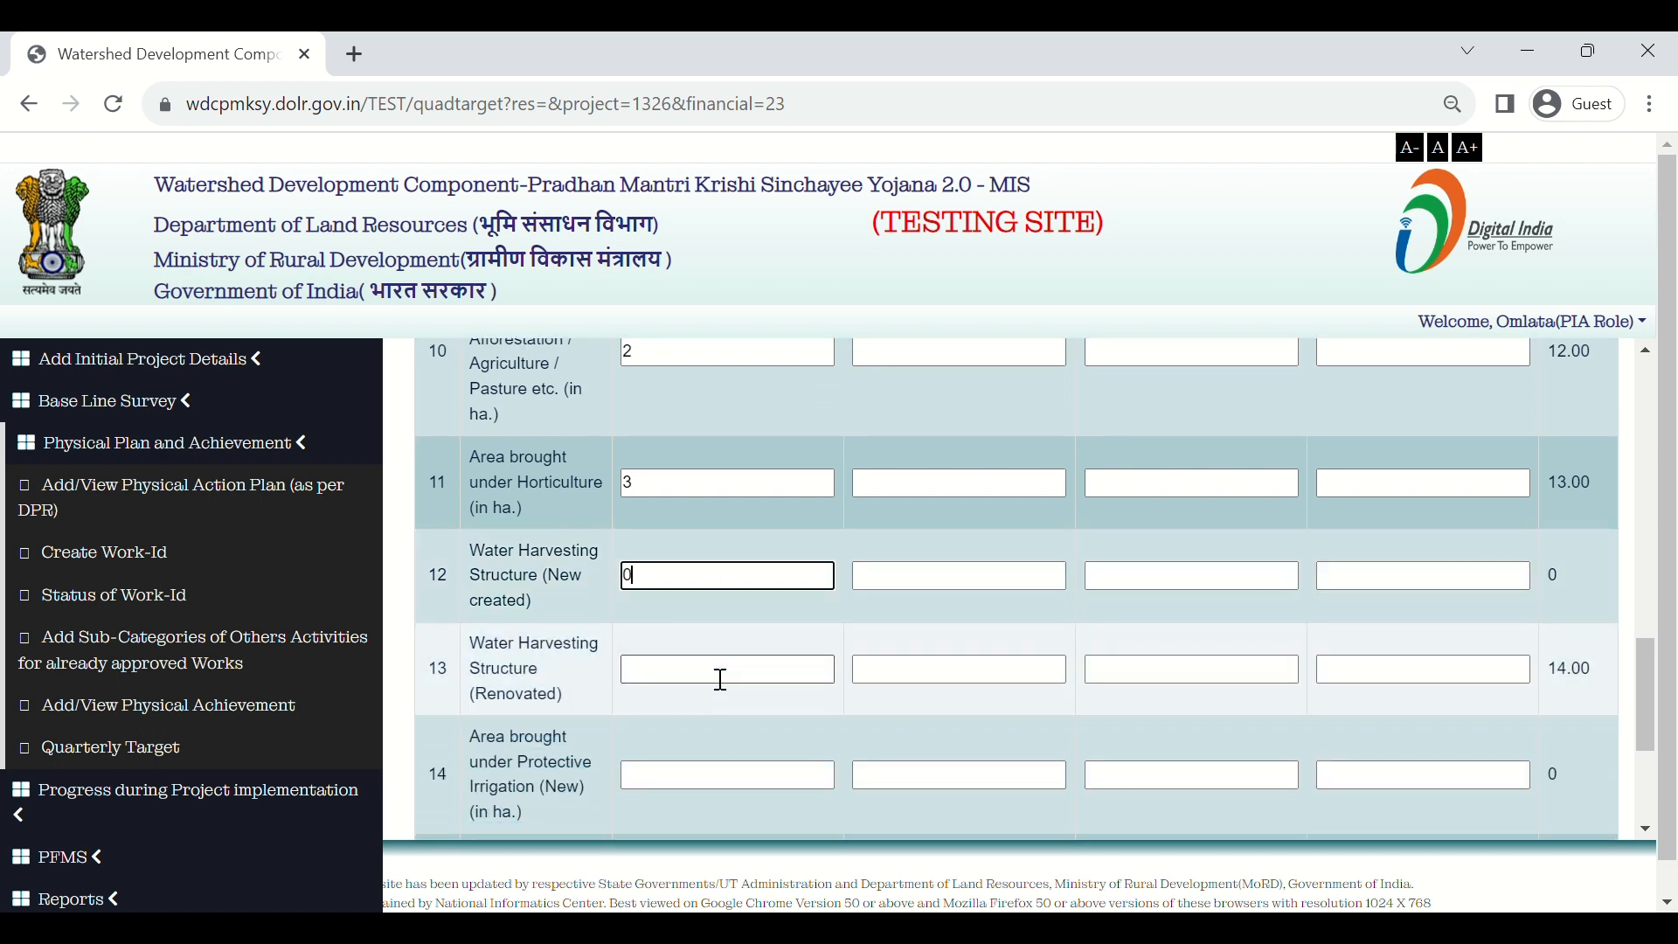
click(722, 680)
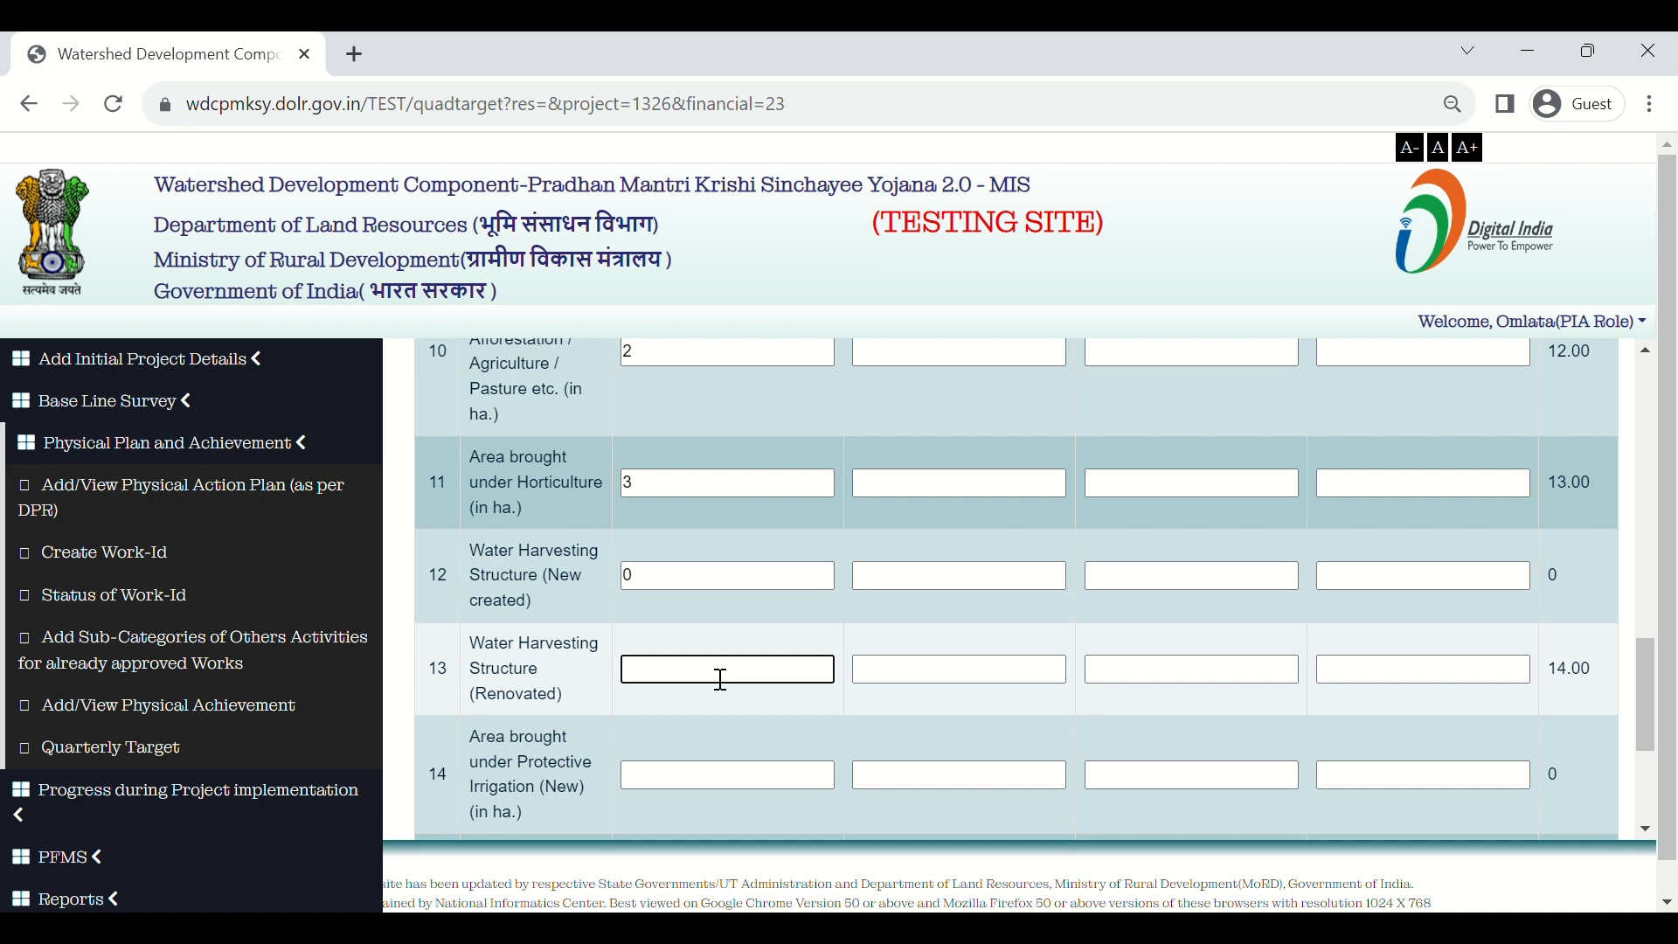
text(4)
scroll(790, 742, down, 1)
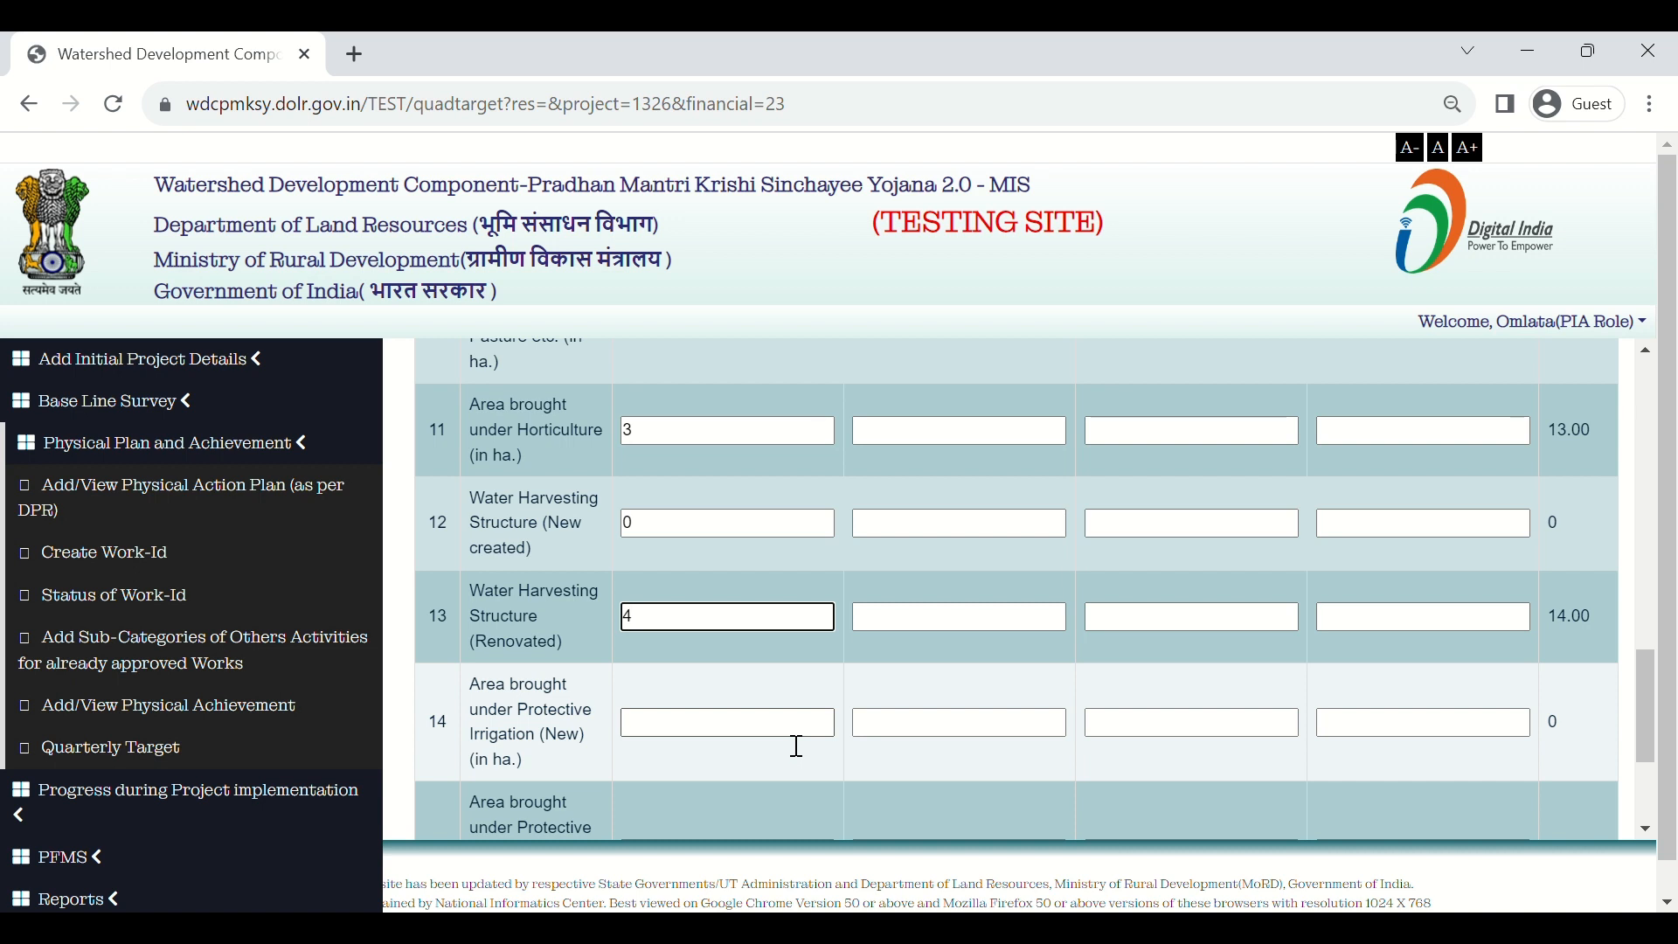
scroll(797, 746, down, 1)
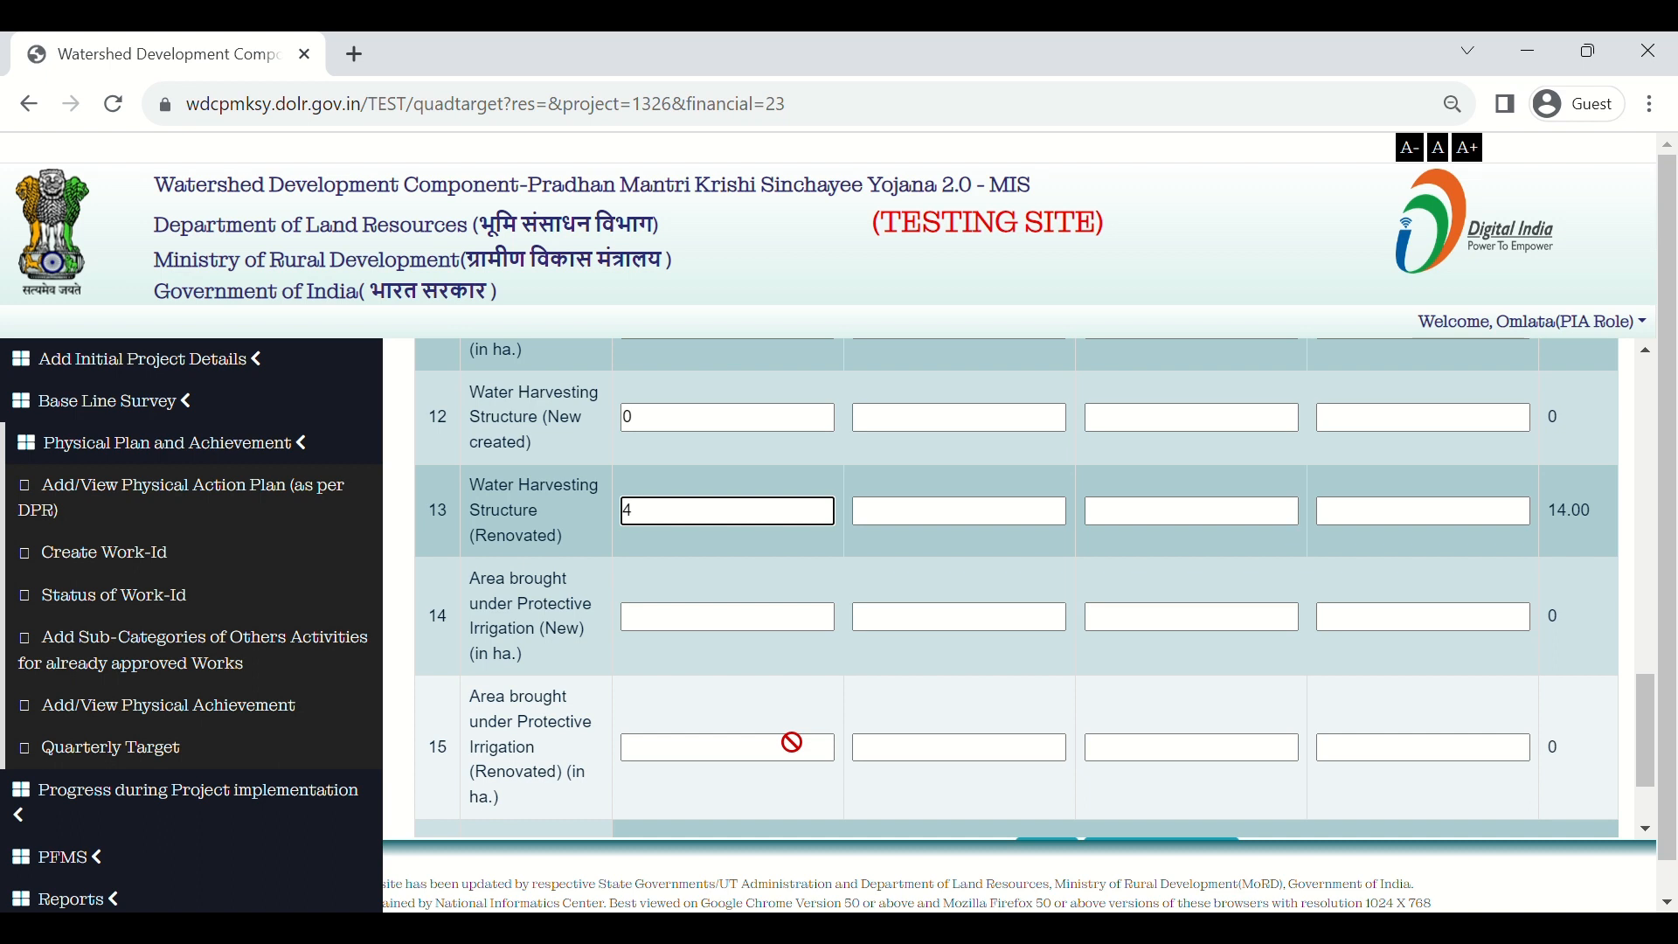
scroll(788, 743, down, 1)
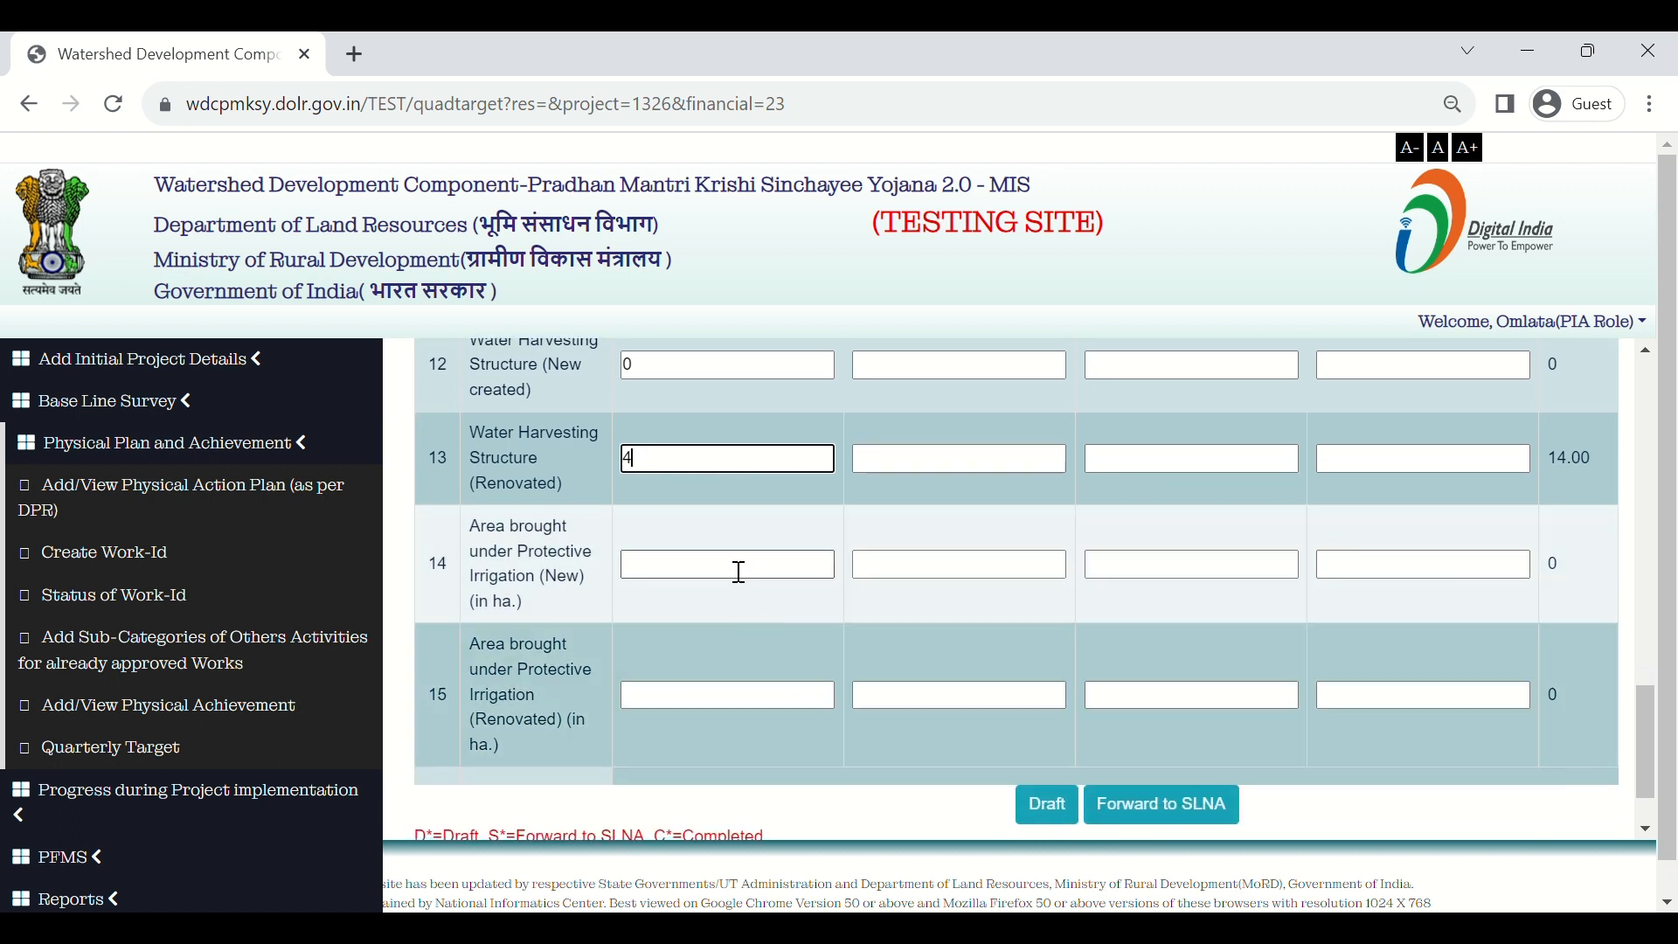
click(739, 568)
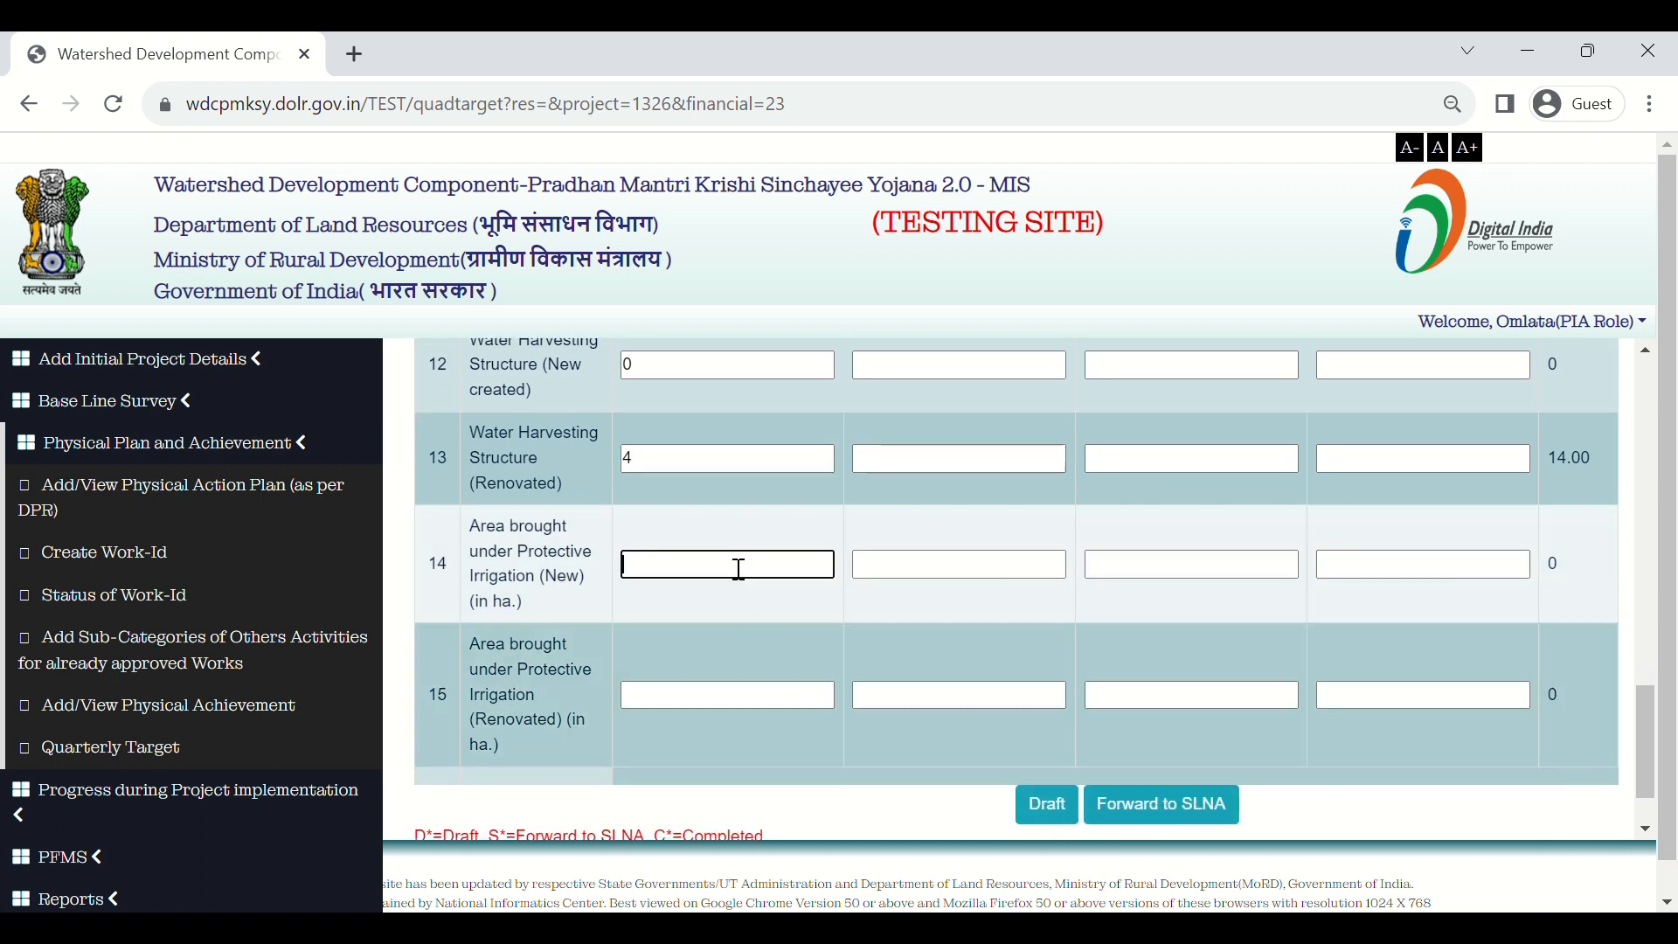
text(0)
scroll(739, 568, down, 1)
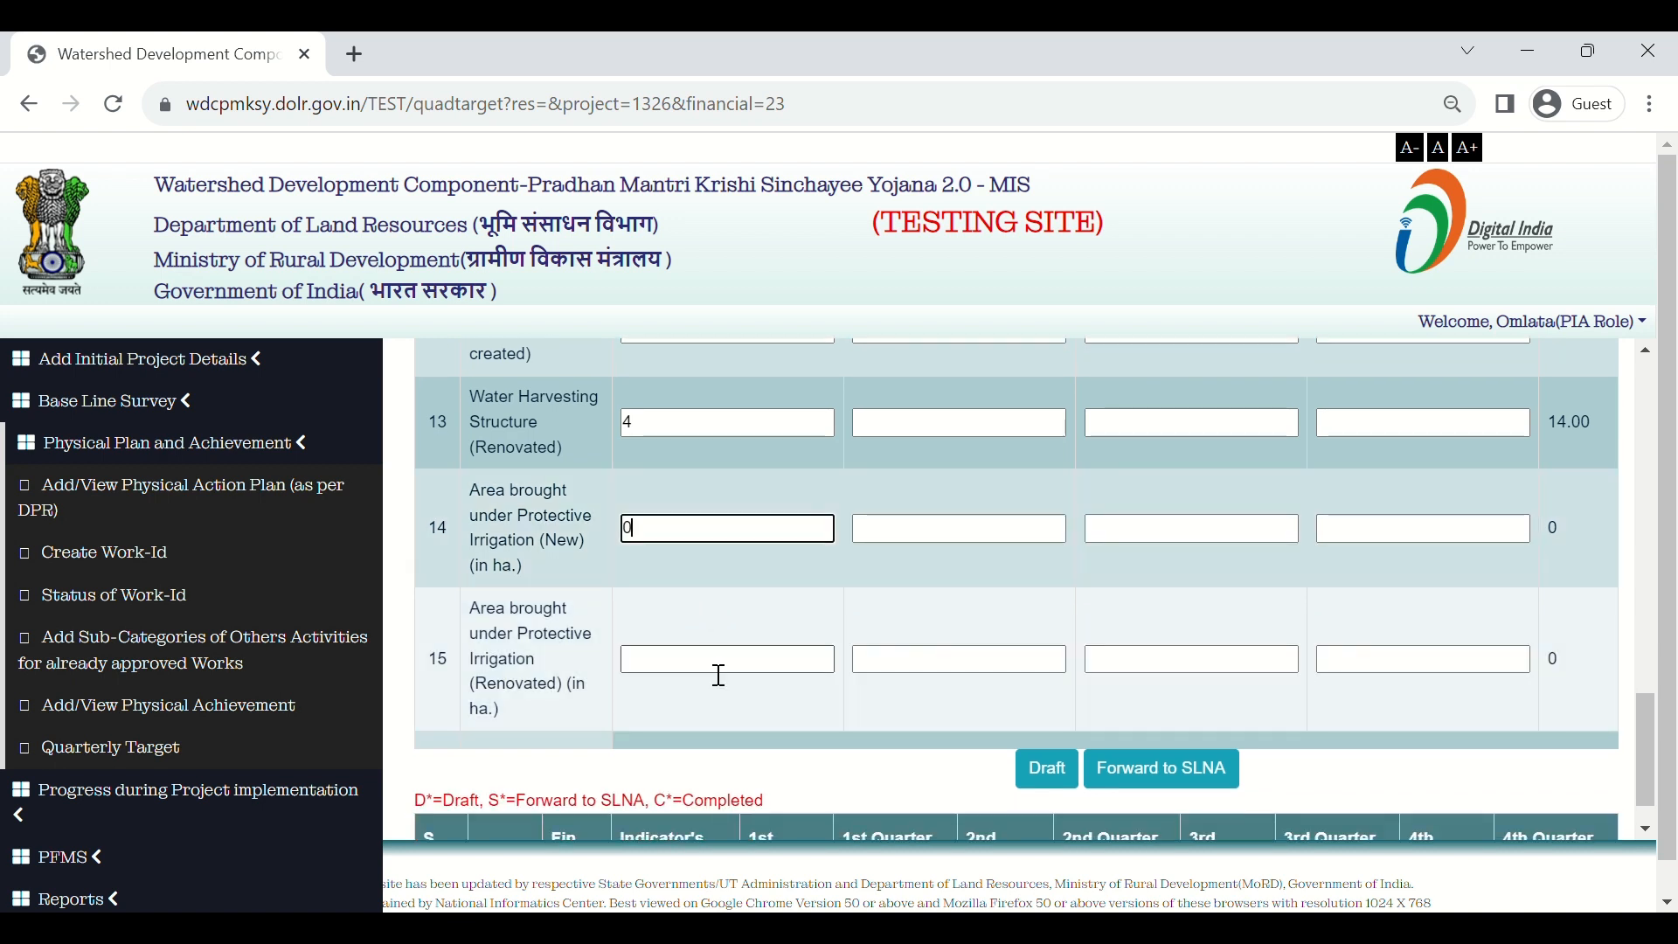
click(717, 668)
text(0)
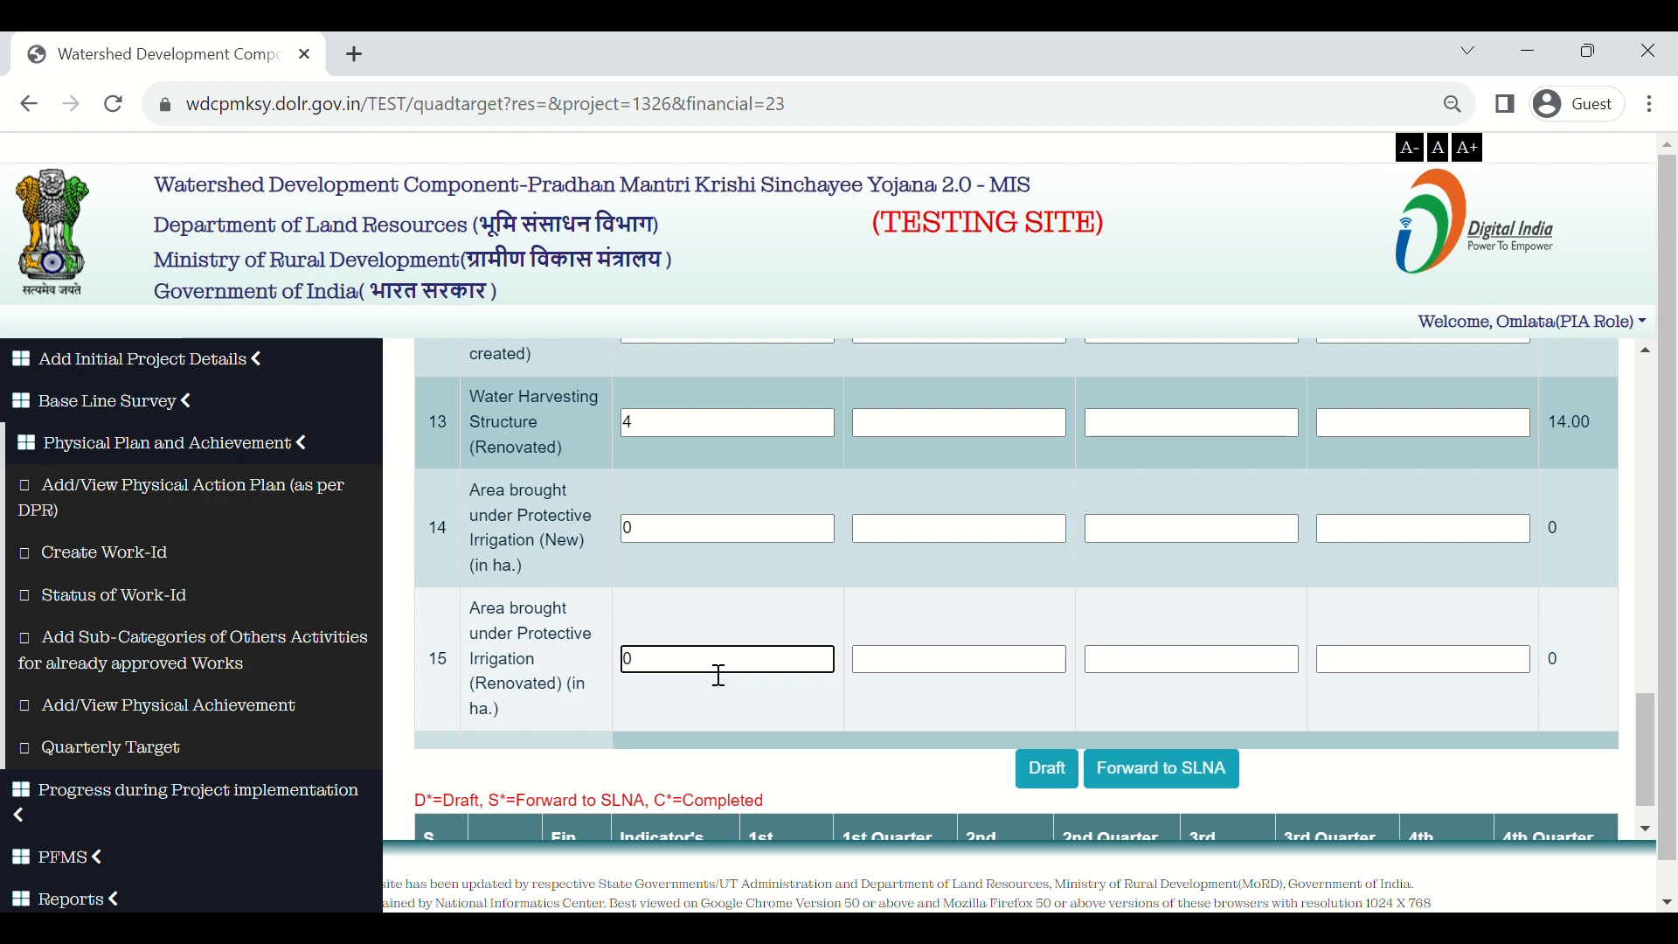
scroll(719, 675, up, 3)
Step: Review the entered 1st-quarter target values in the table and choose to save them as a draft
scroll(719, 676, up, 10)
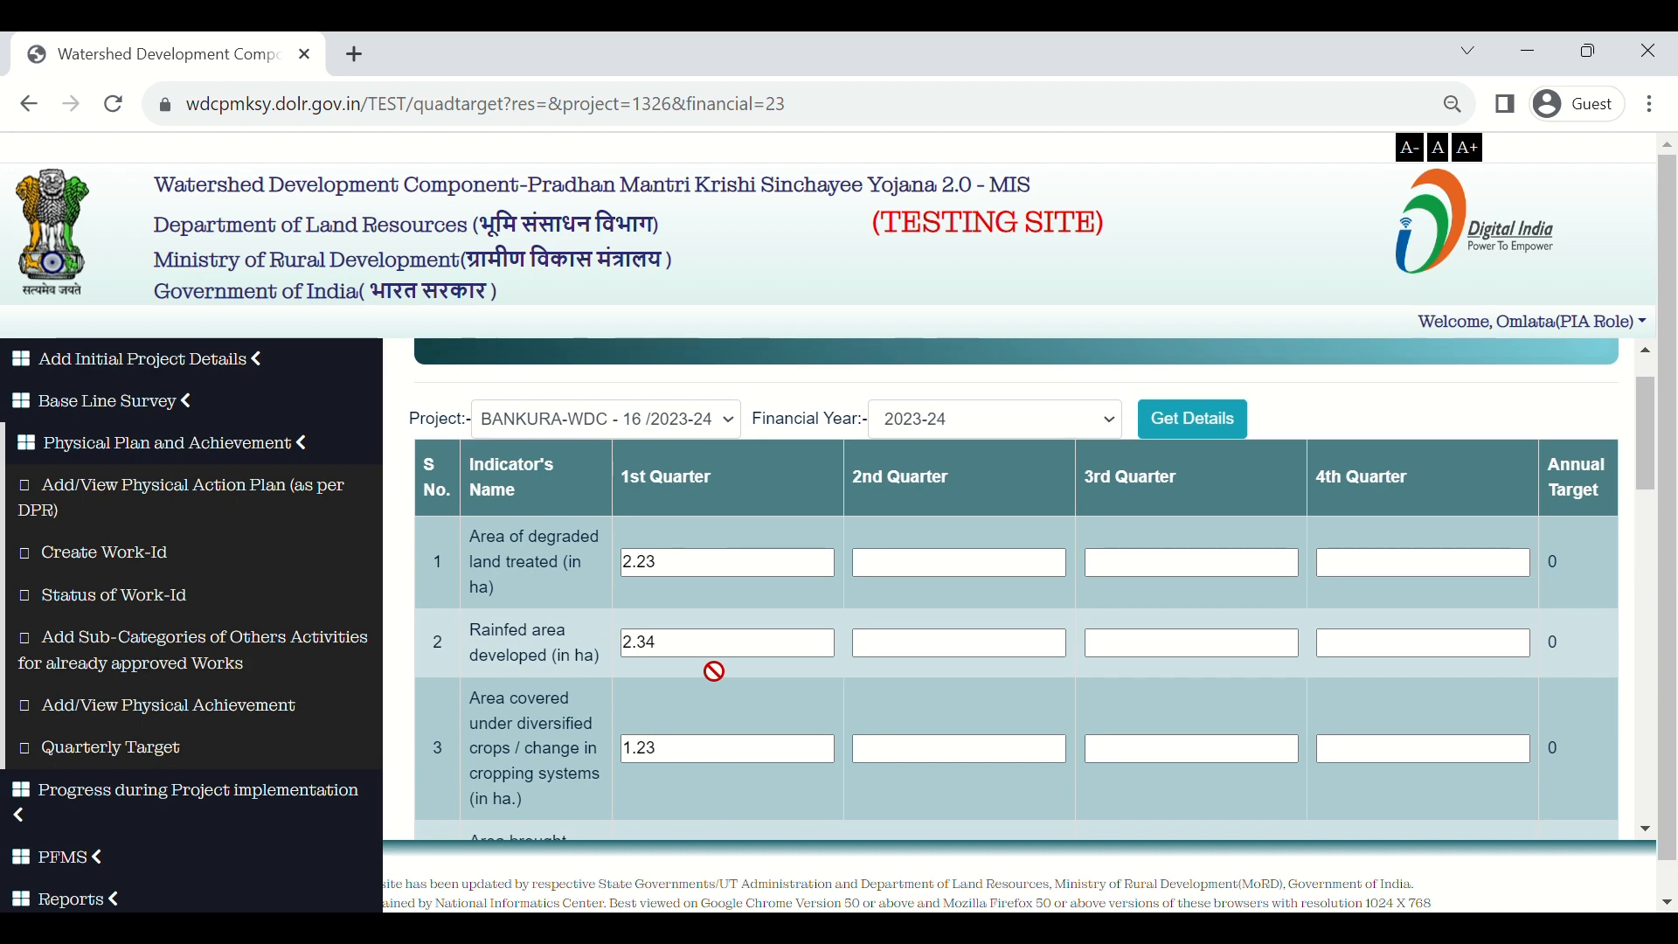
scroll(714, 671, down, 2)
scroll(714, 671, down, 12)
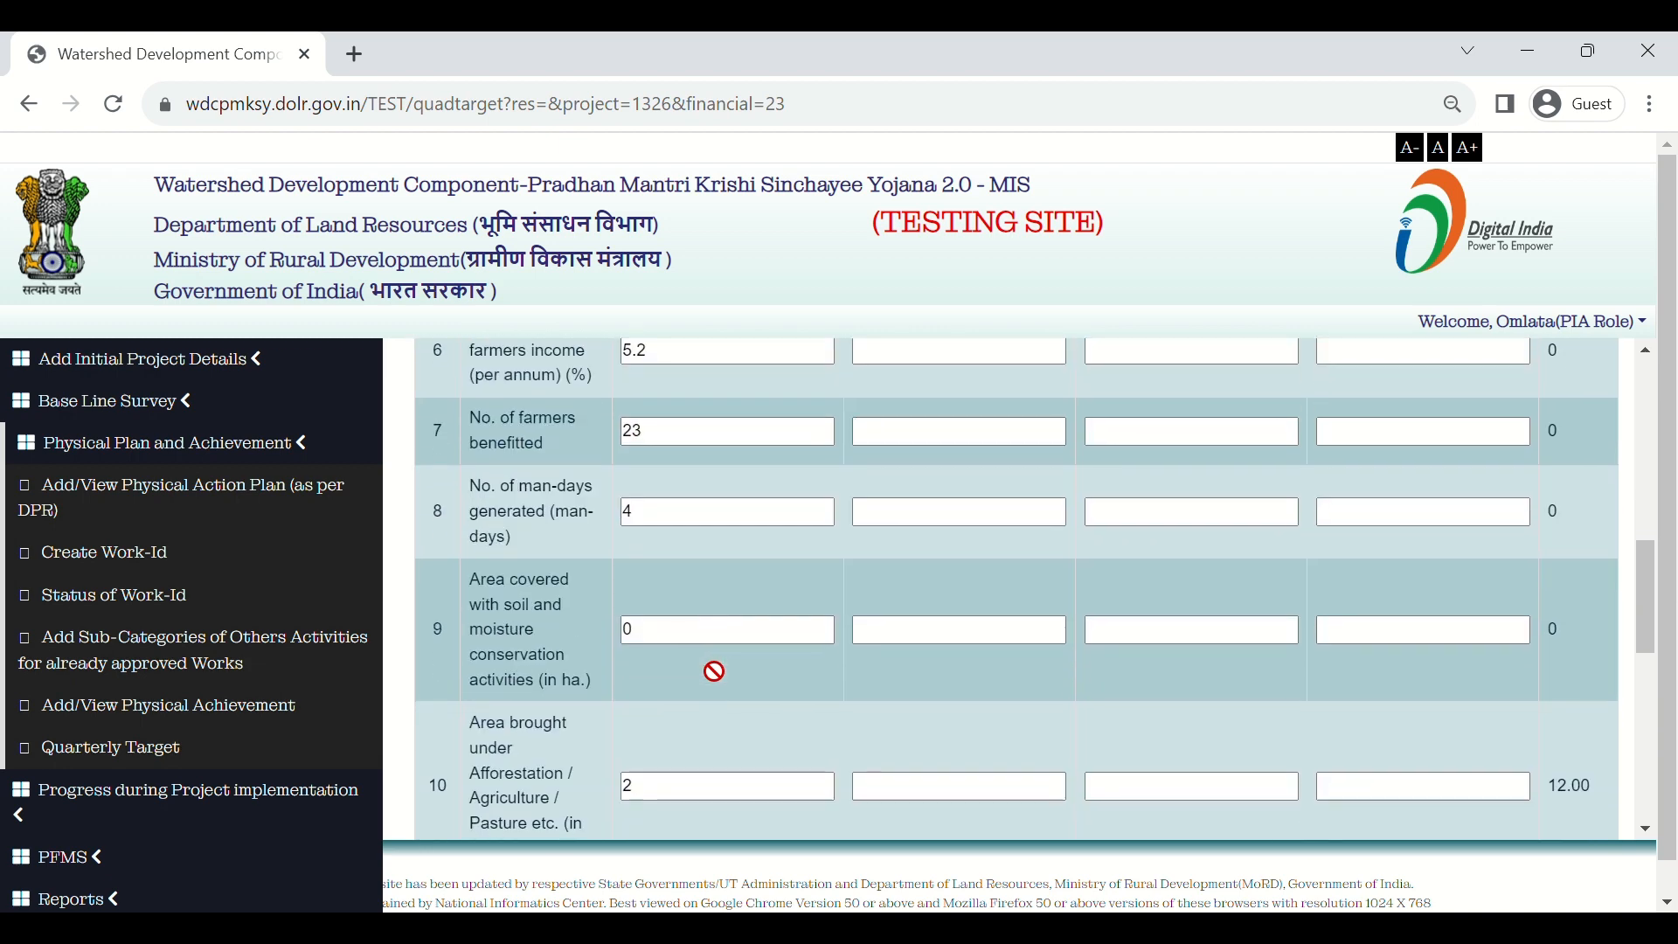
scroll(715, 671, down, 1)
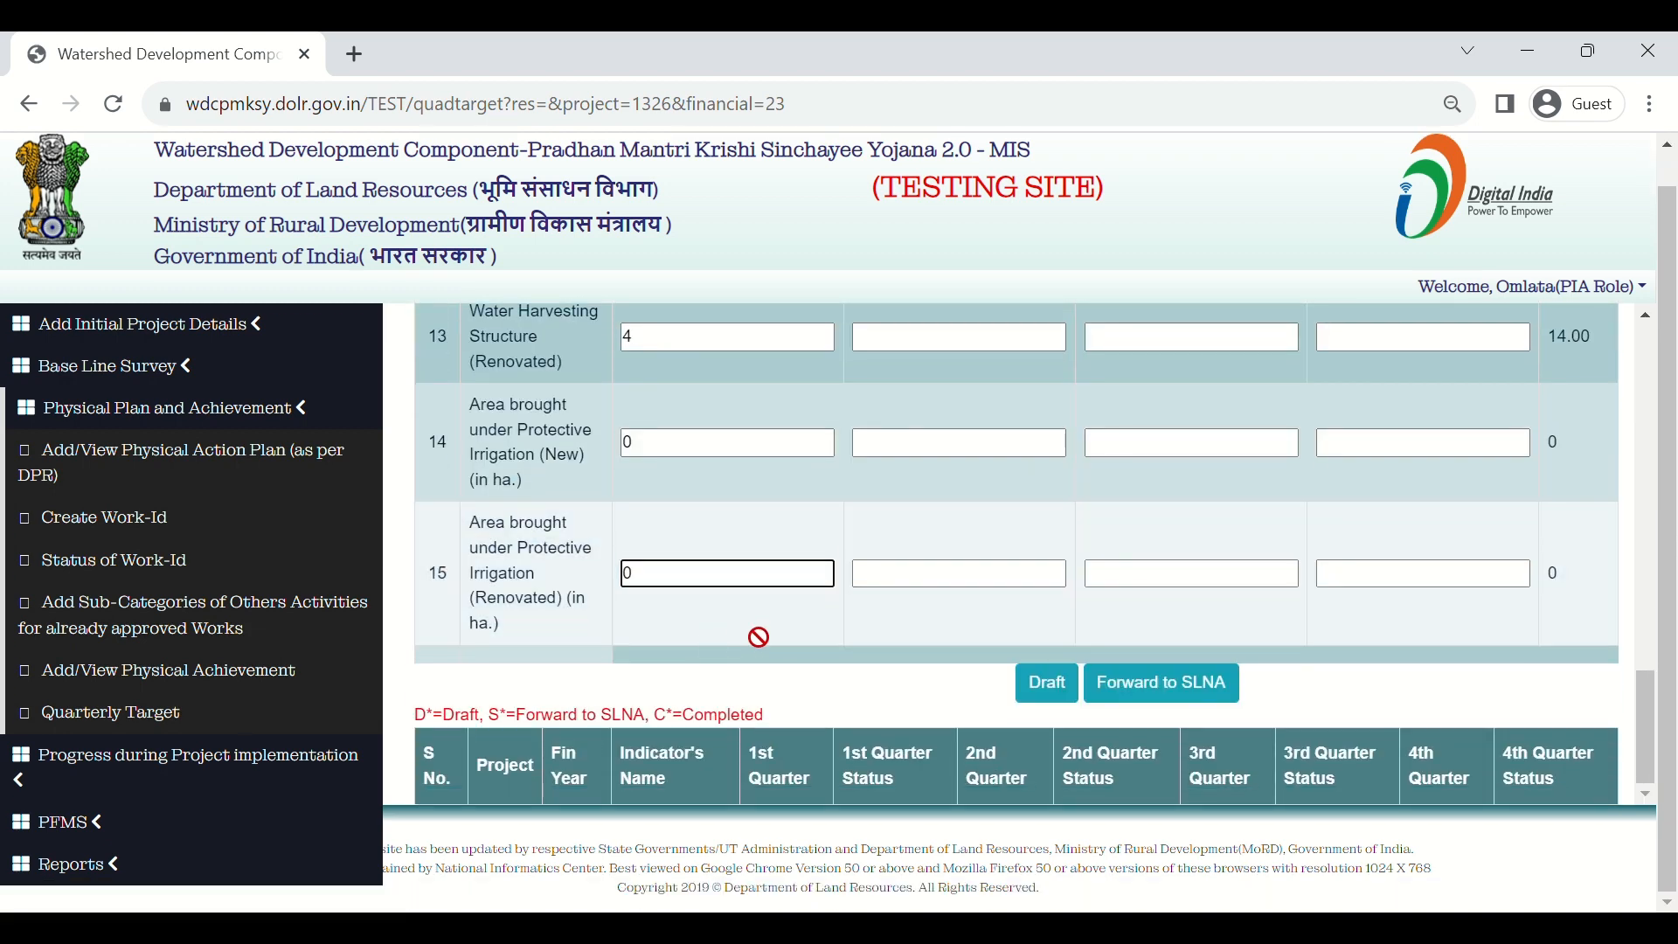
scroll(772, 651, up, 13)
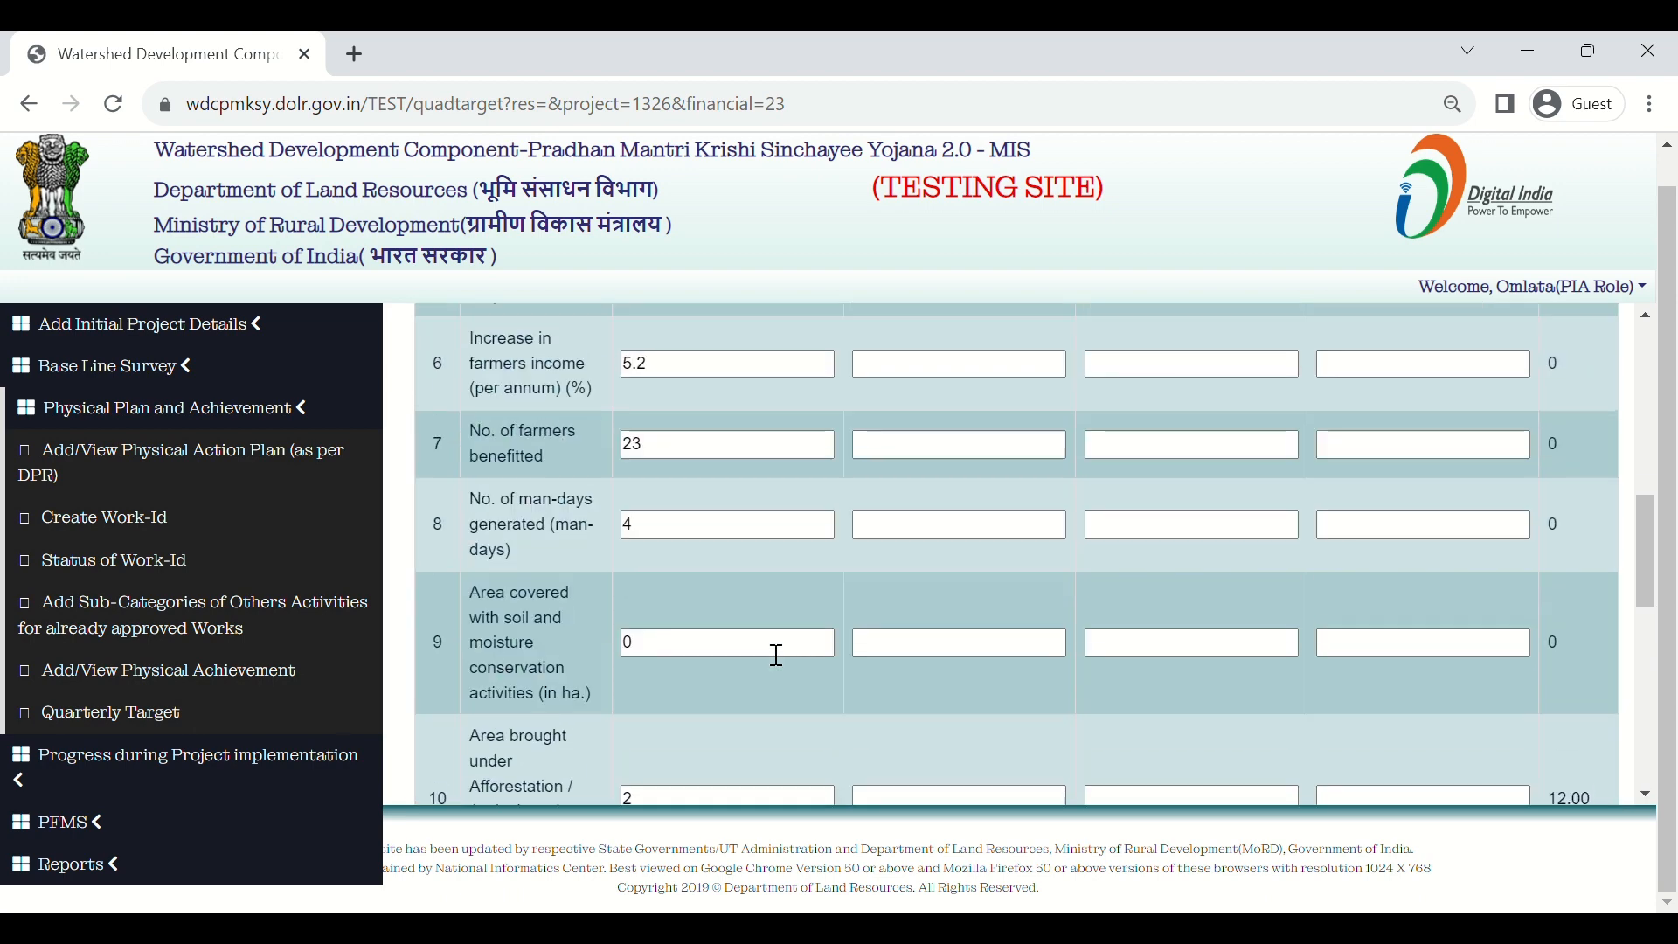
scroll(772, 651, up, 3)
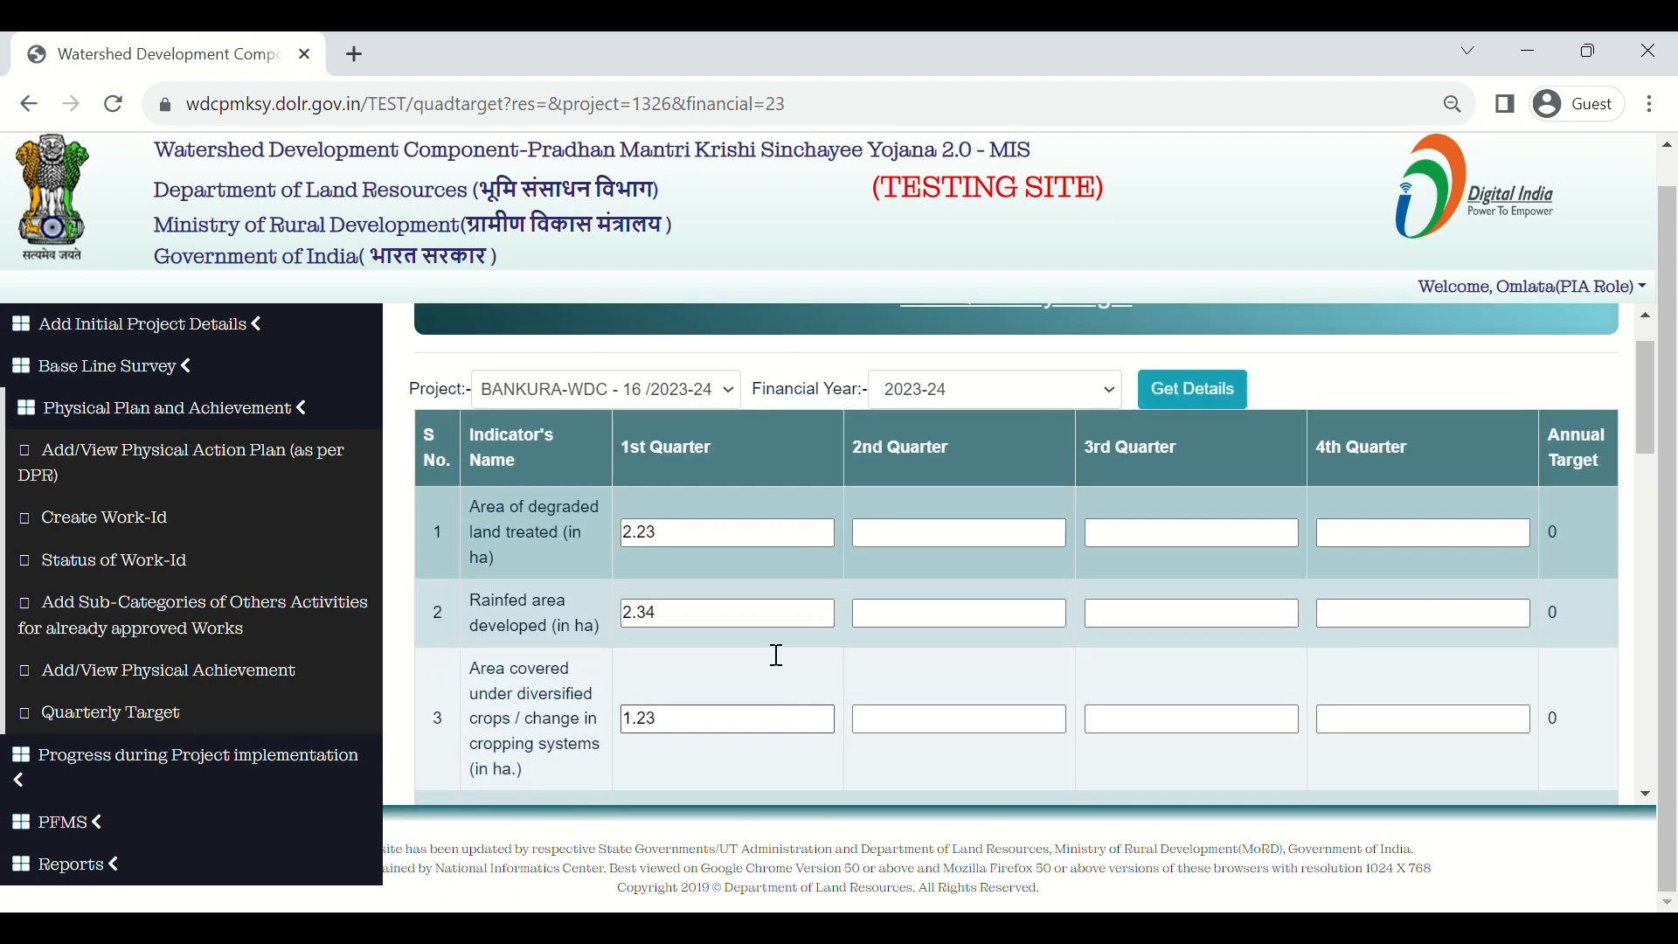
scroll(771, 651, down, 12)
scroll(771, 651, down, 3)
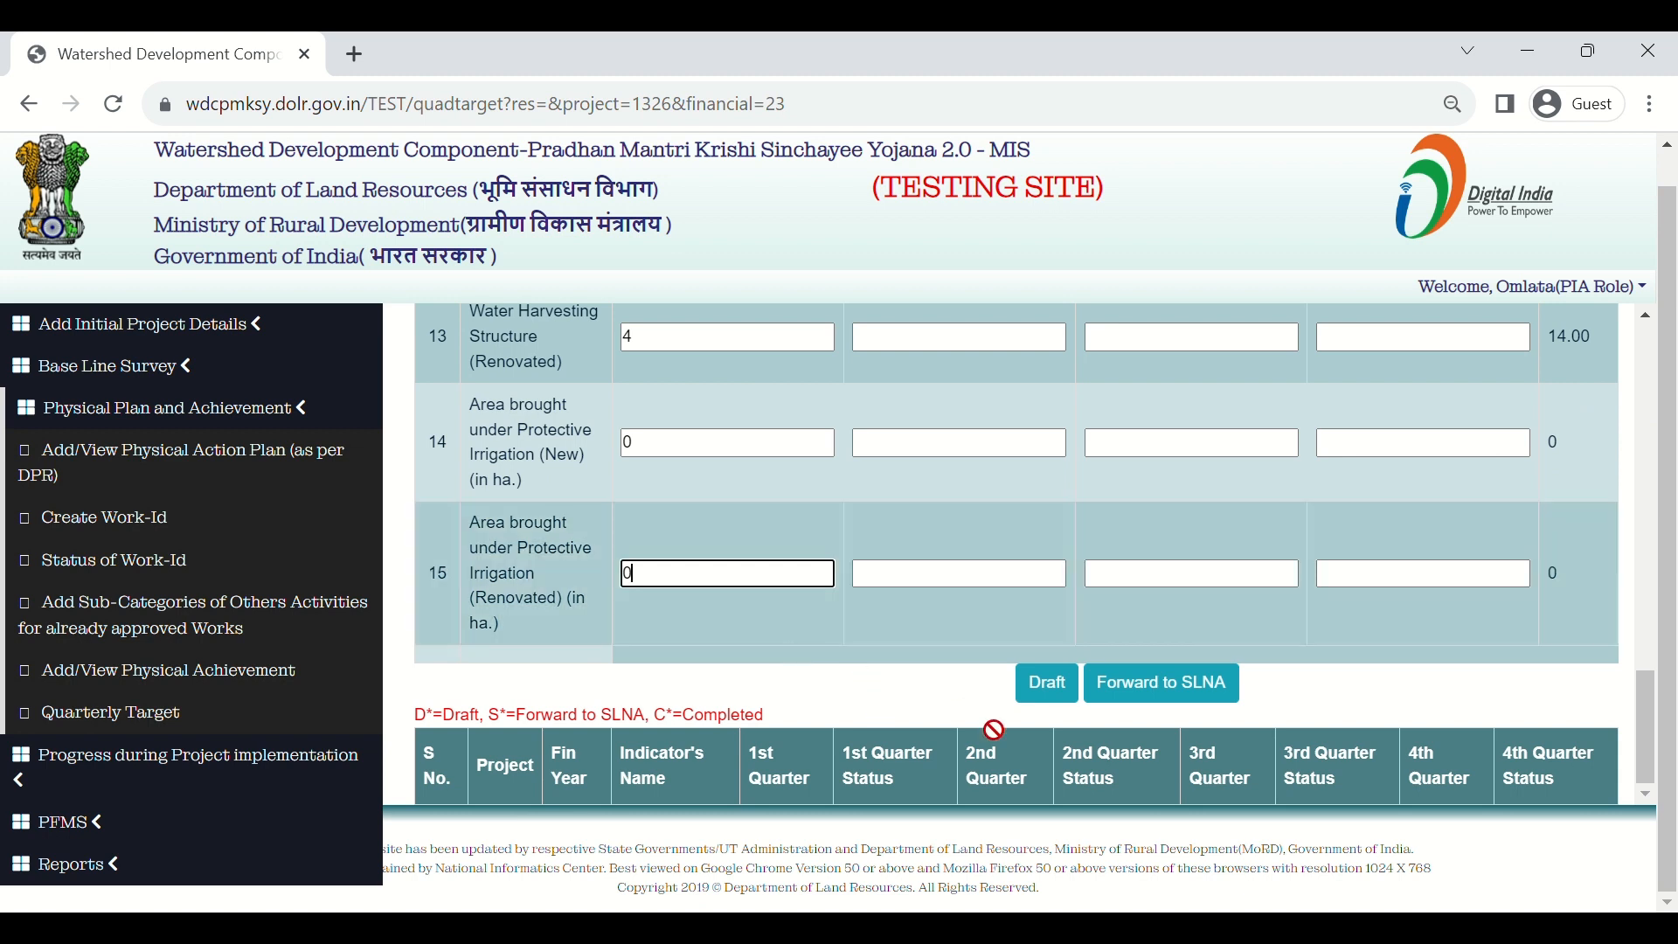
click(1048, 684)
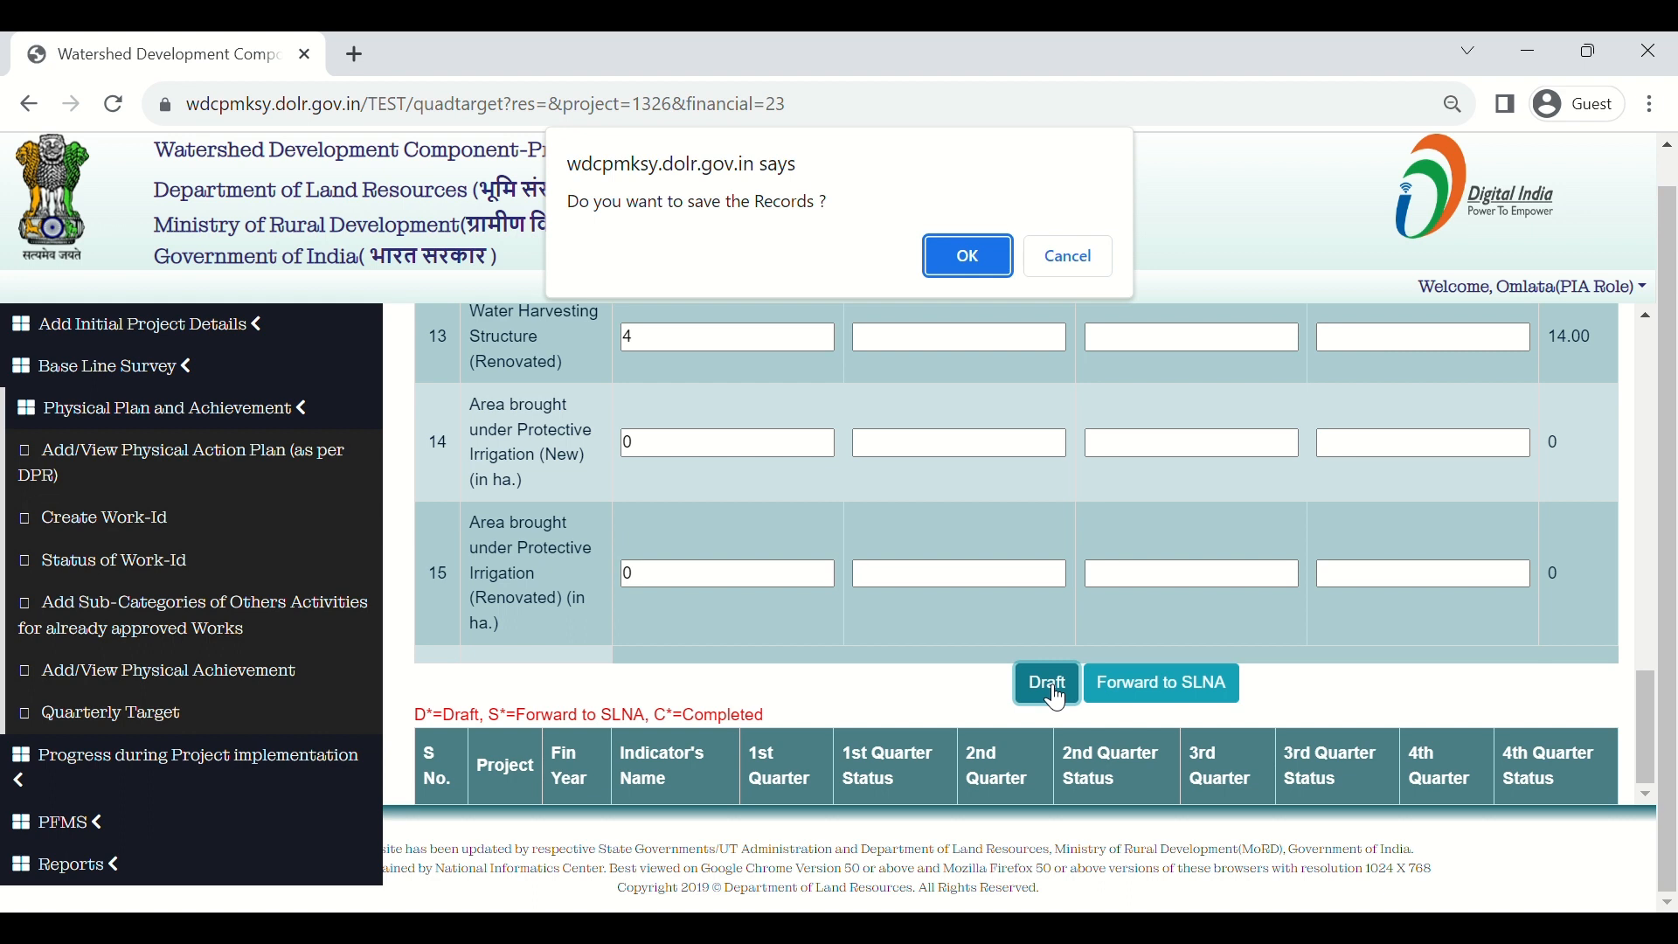
Step: Confirm the draft save and reload BANKURA-WDC - 16 /2023-24 for financial year 2023-24
click(967, 256)
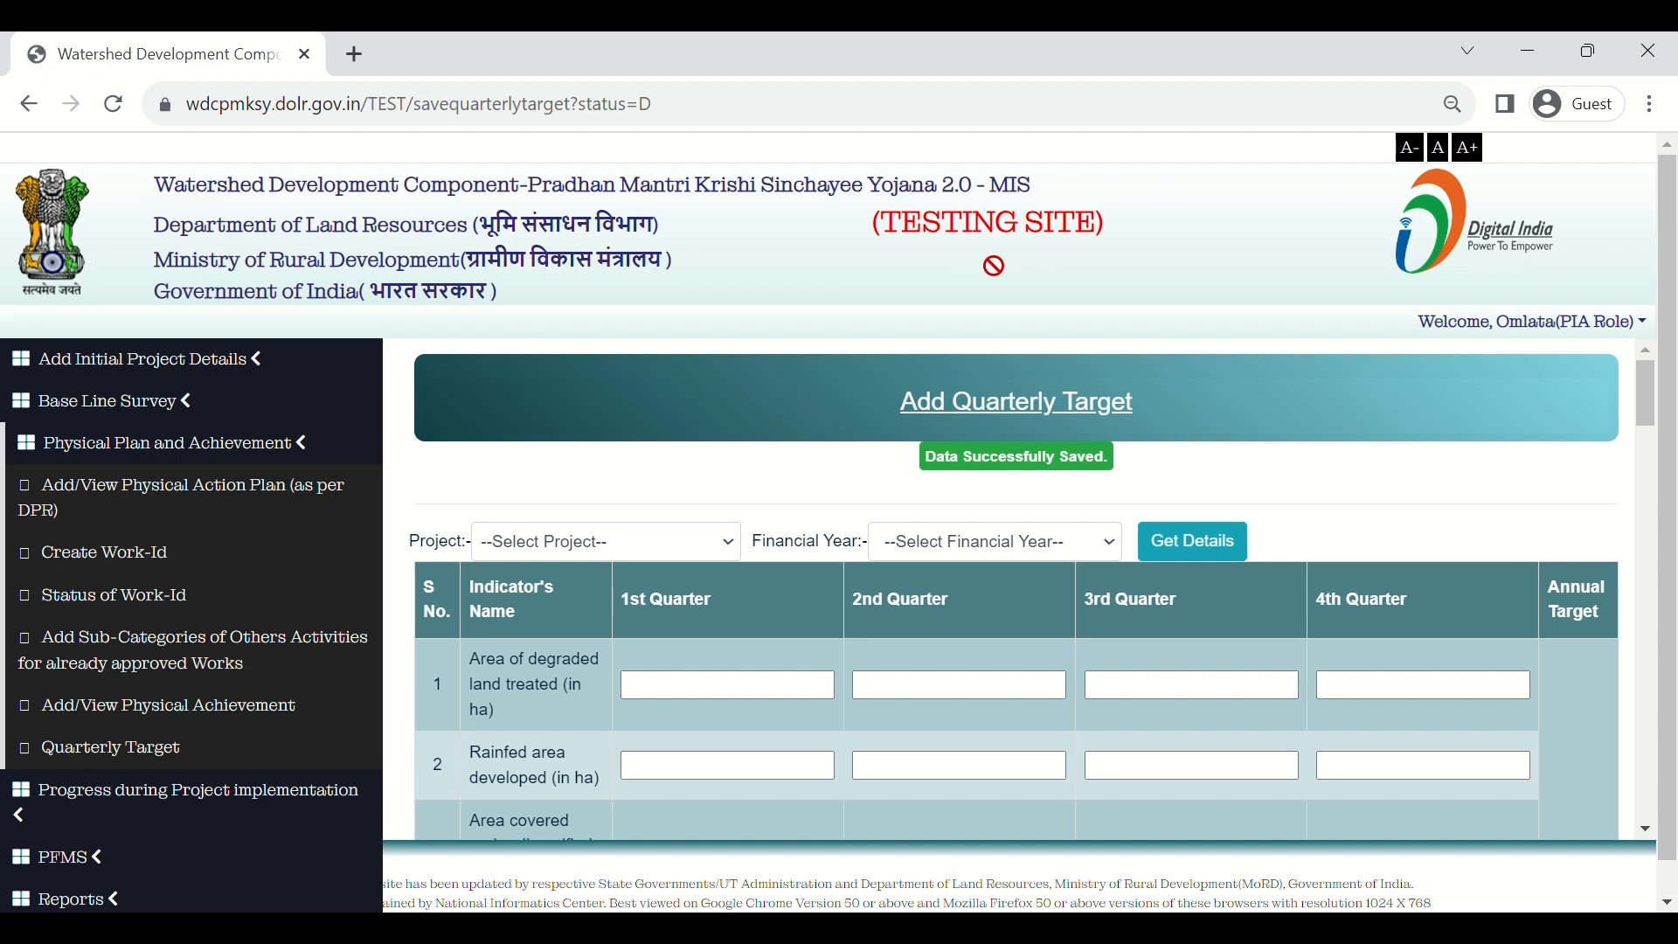
click(627, 540)
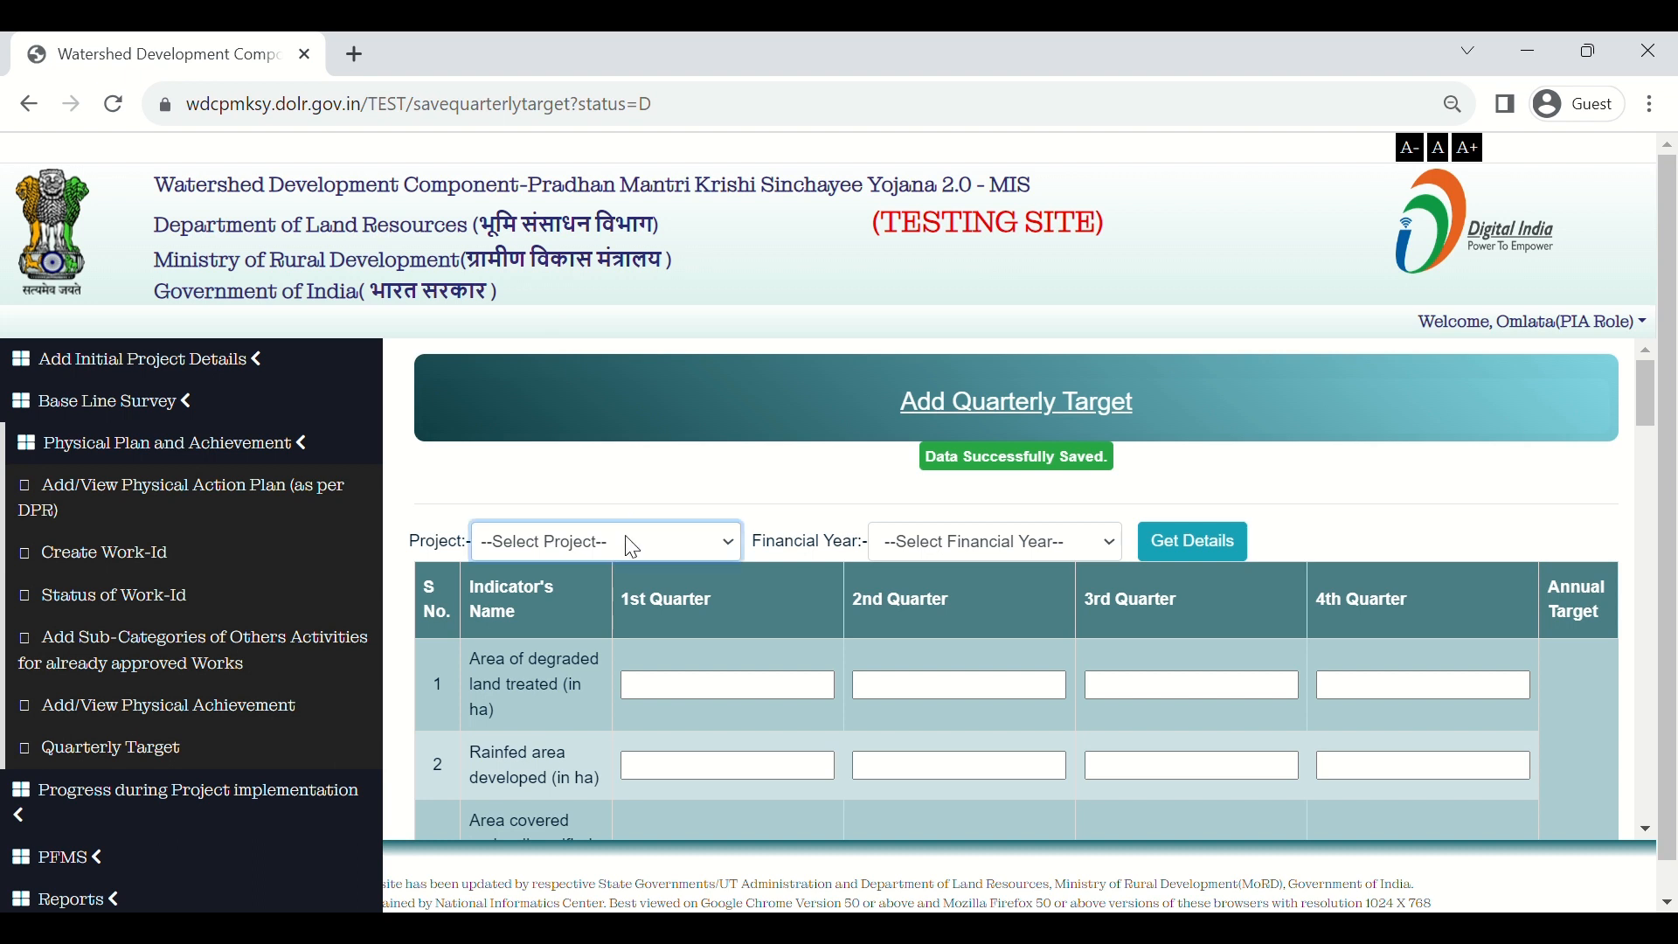
click(652, 594)
click(982, 545)
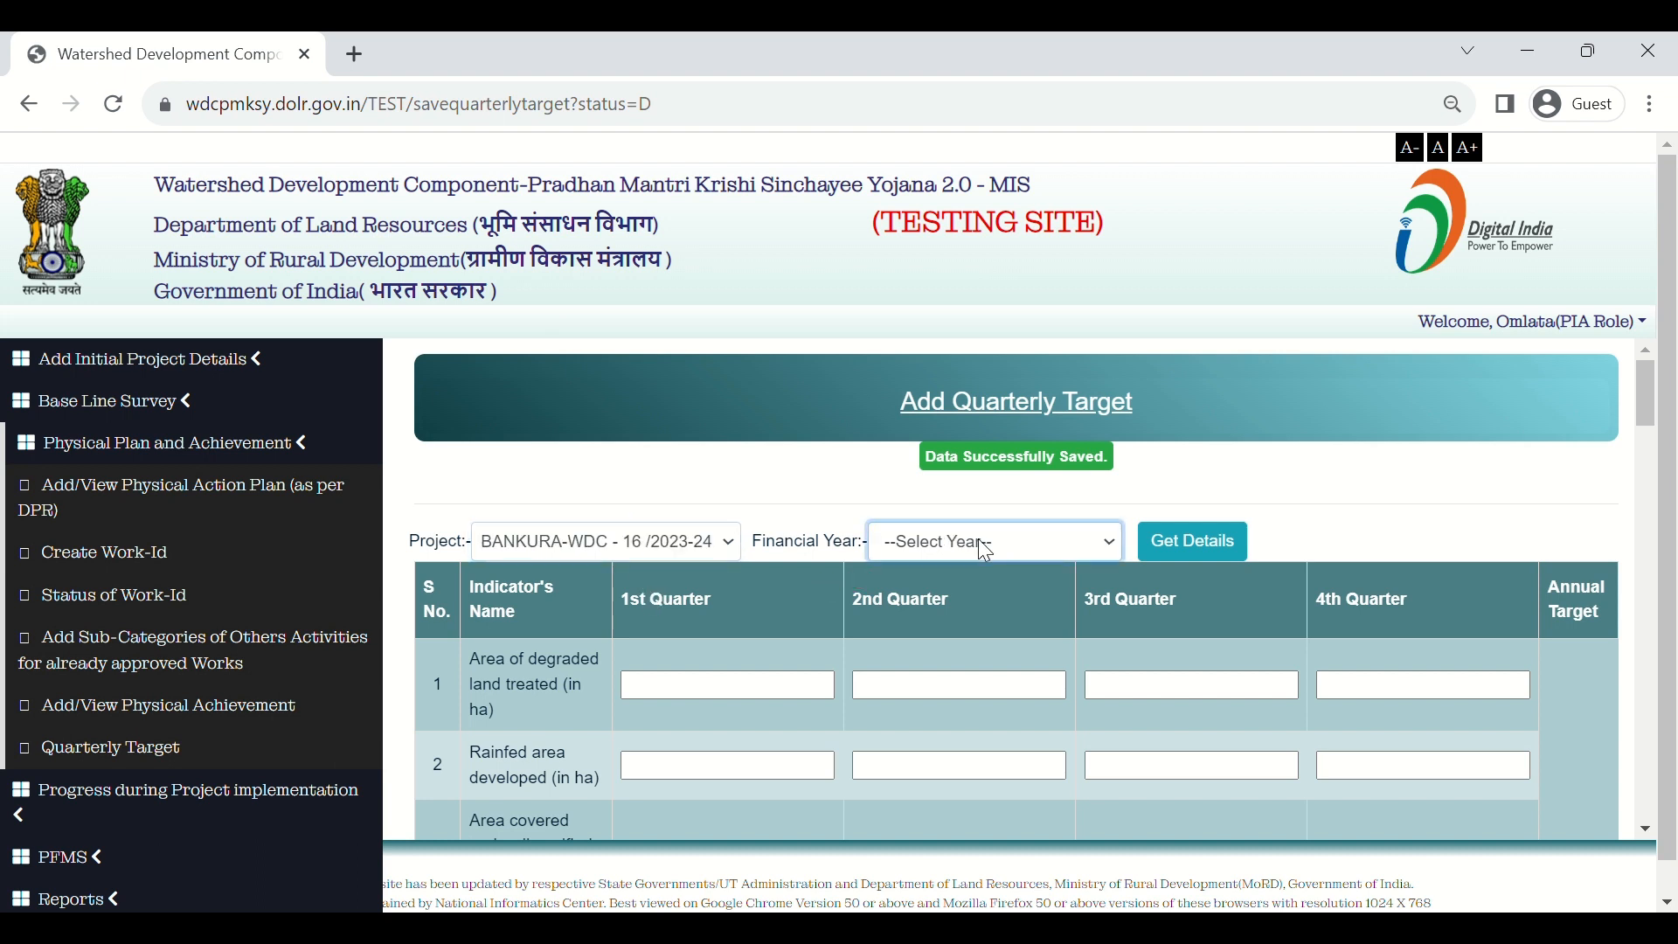
click(990, 597)
click(1179, 558)
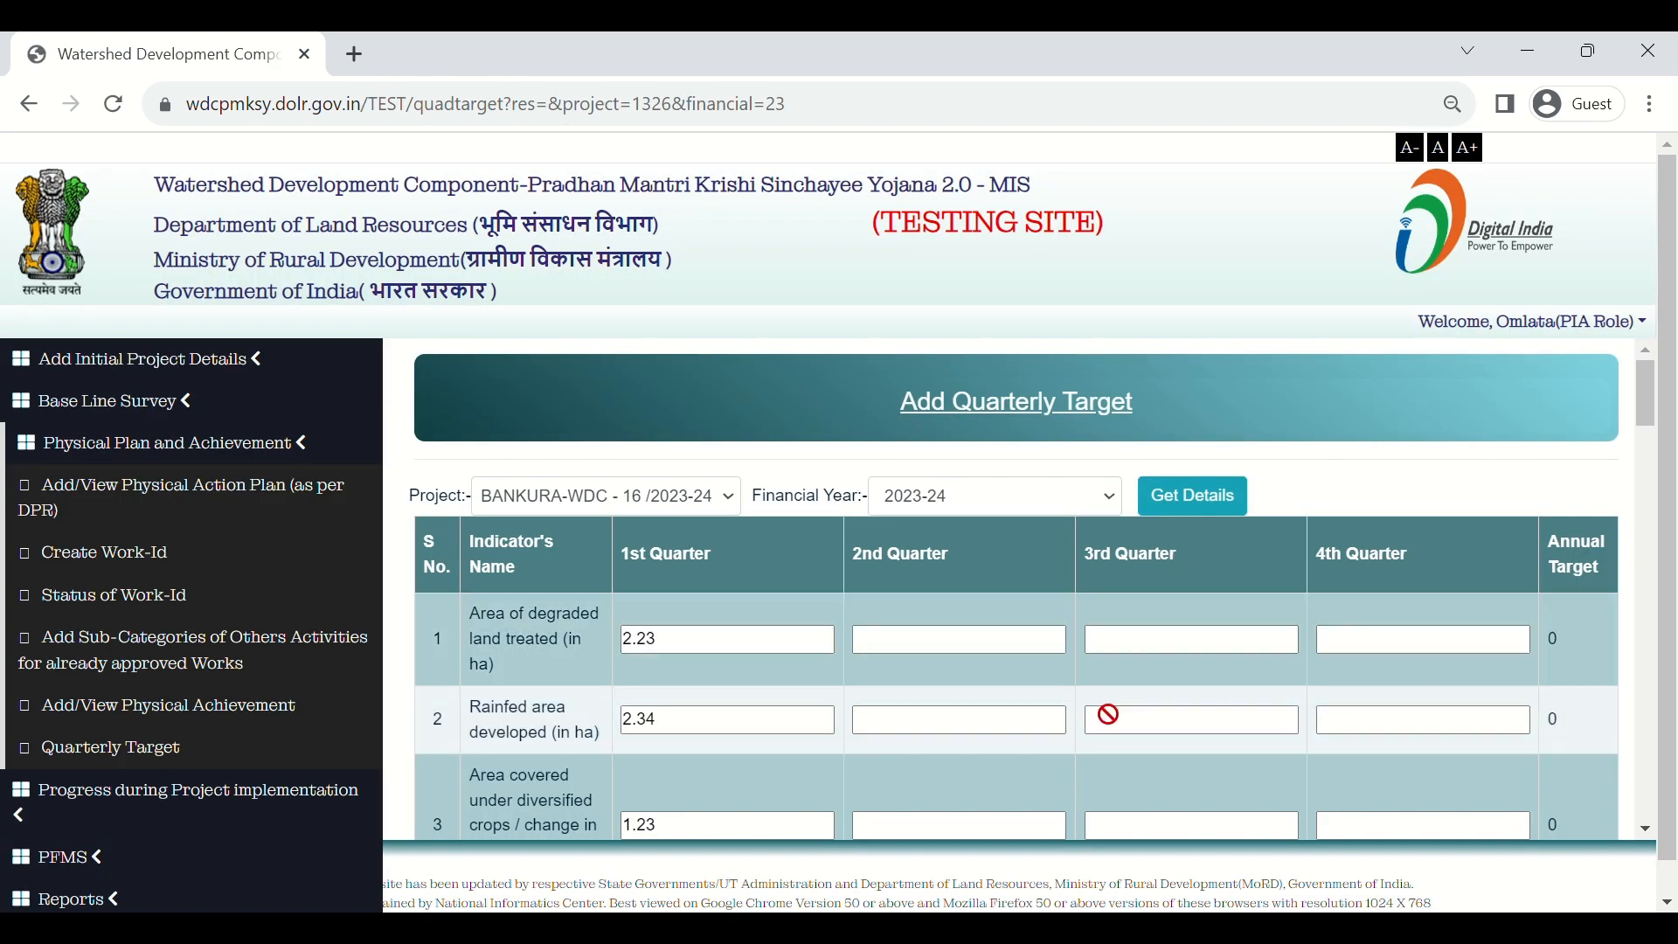
scroll(1108, 715, down, 8)
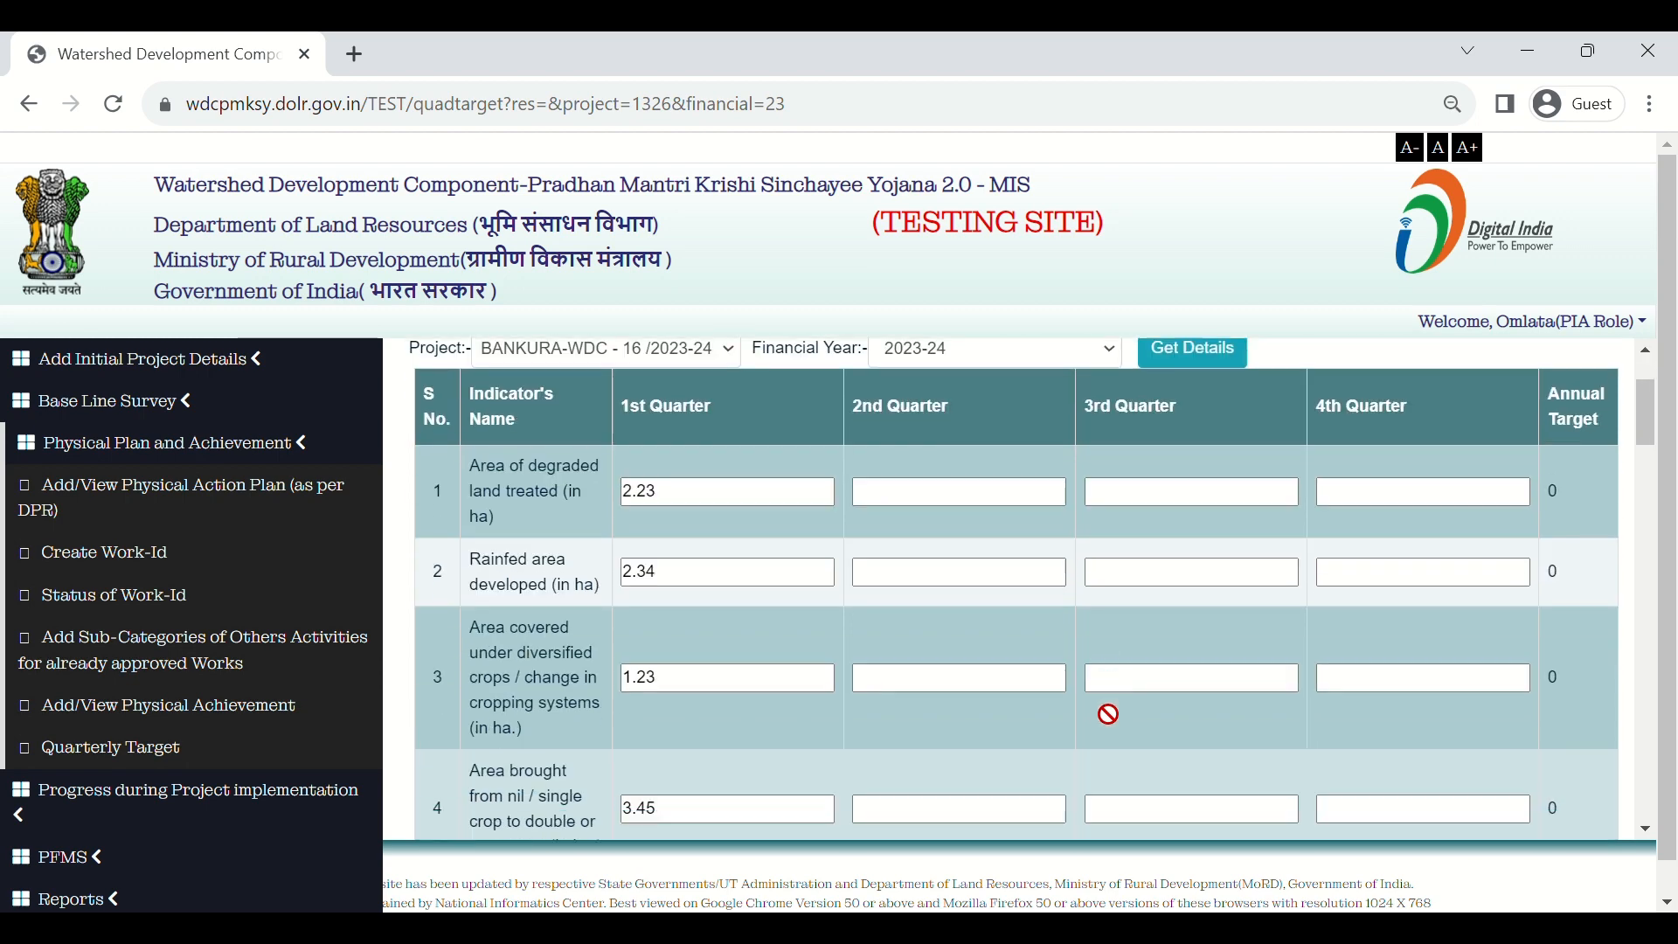
scroll(1110, 715, down, 15)
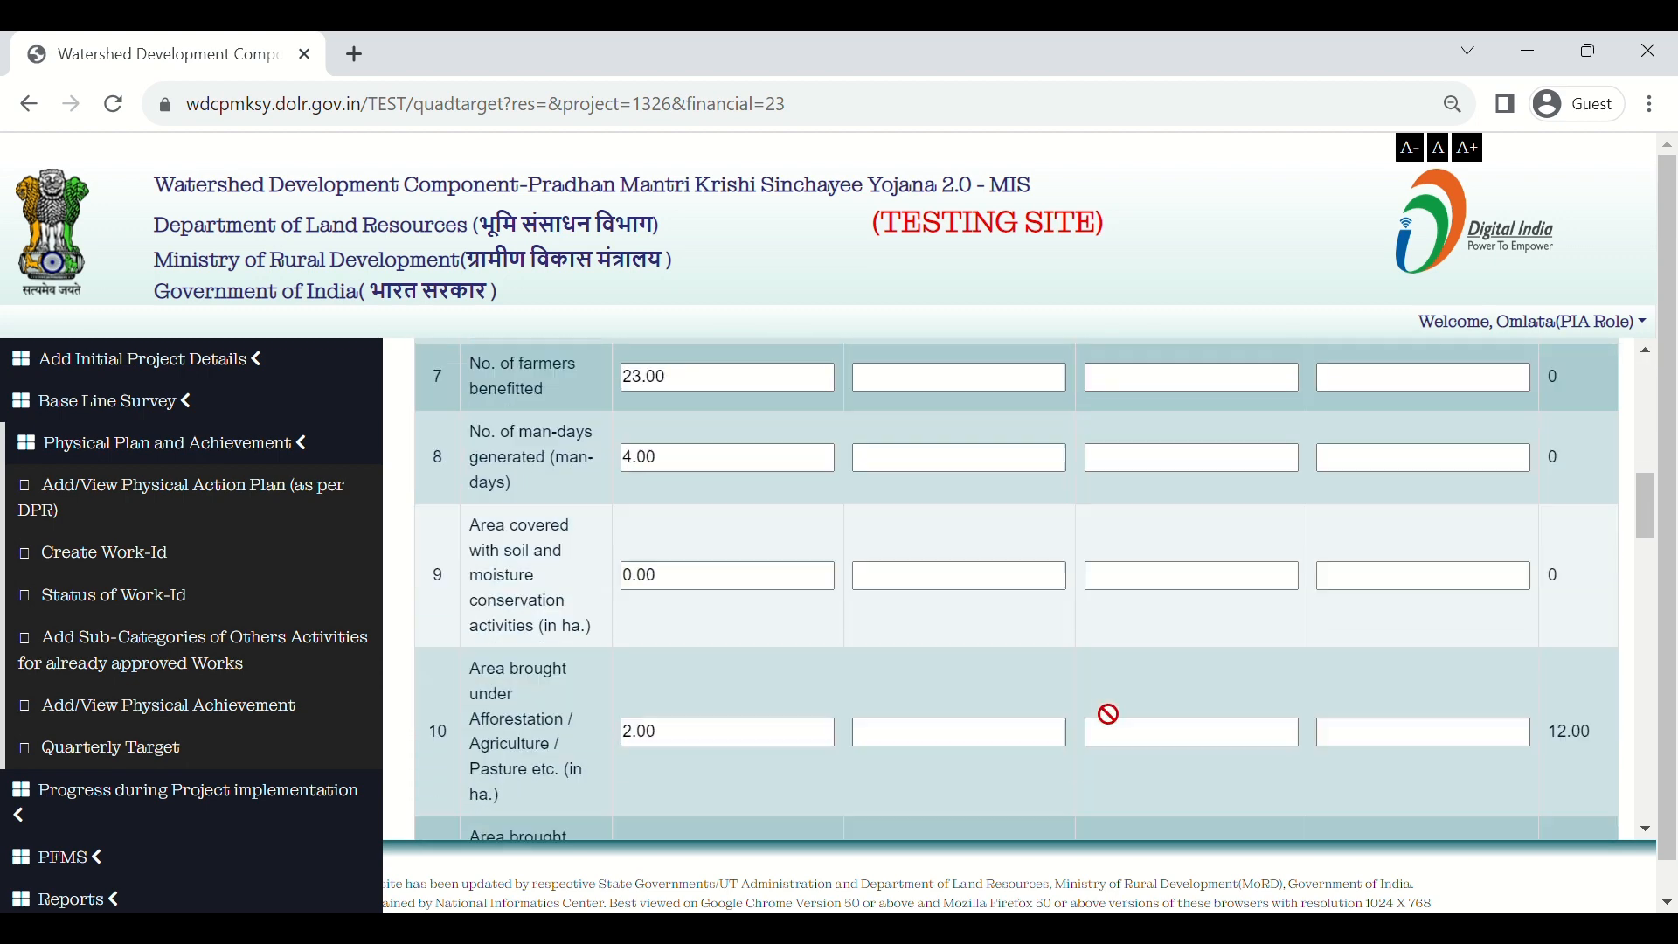
scroll(1108, 715, down, 1)
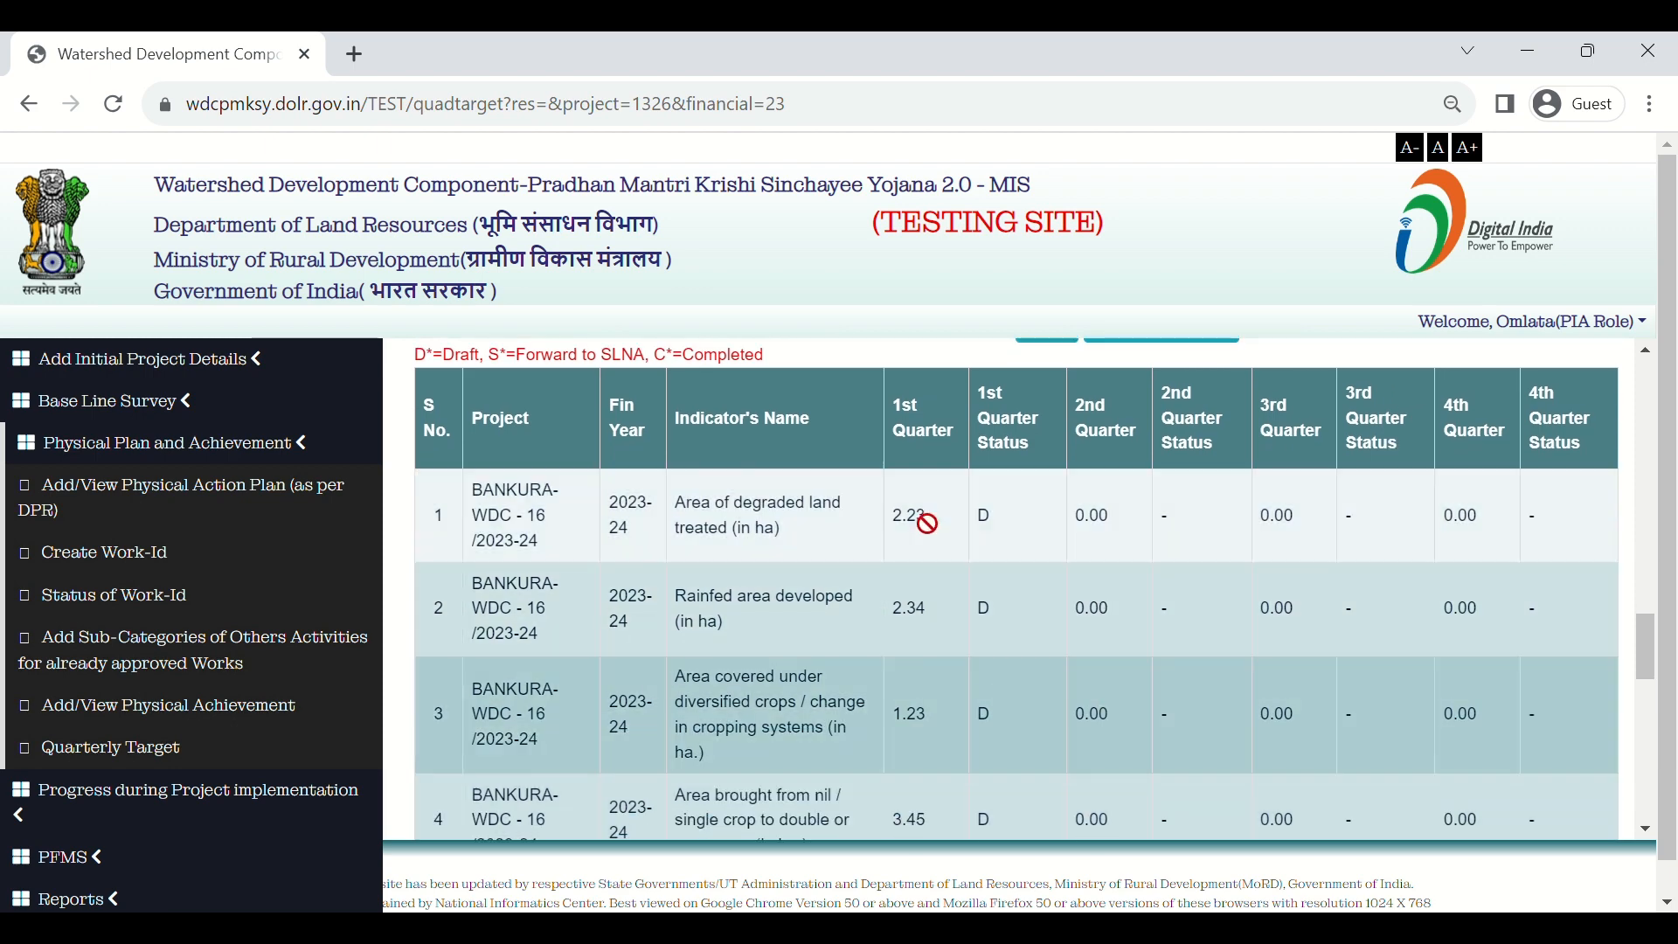
scroll(922, 553, down, 10)
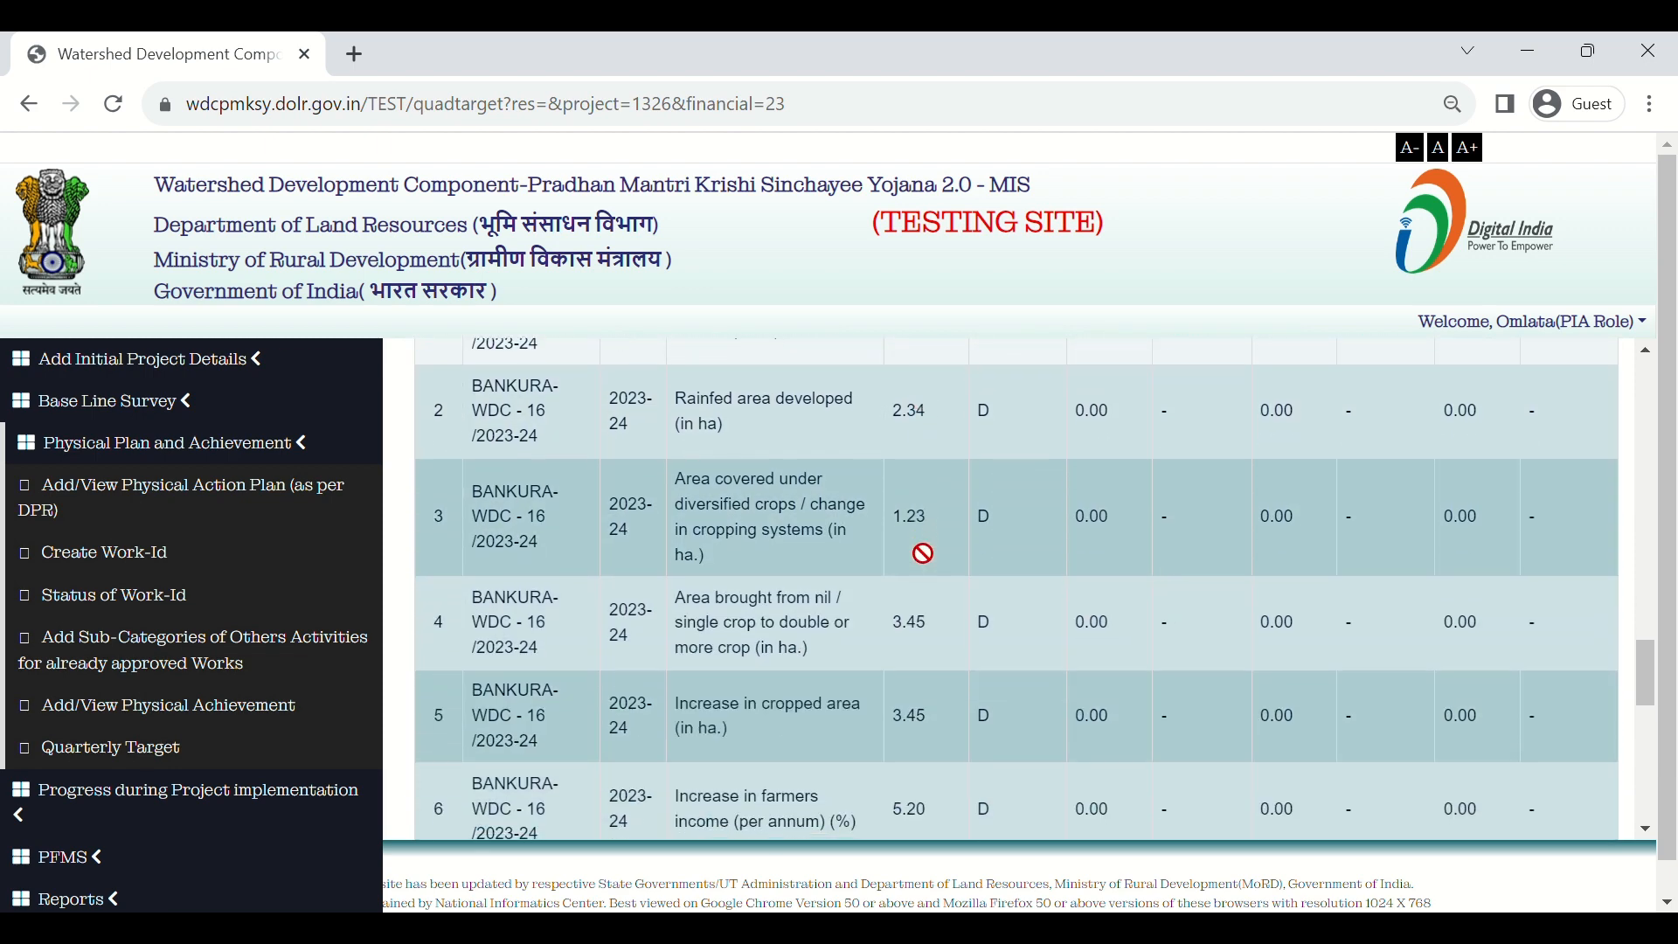
scroll(923, 553, down, 1)
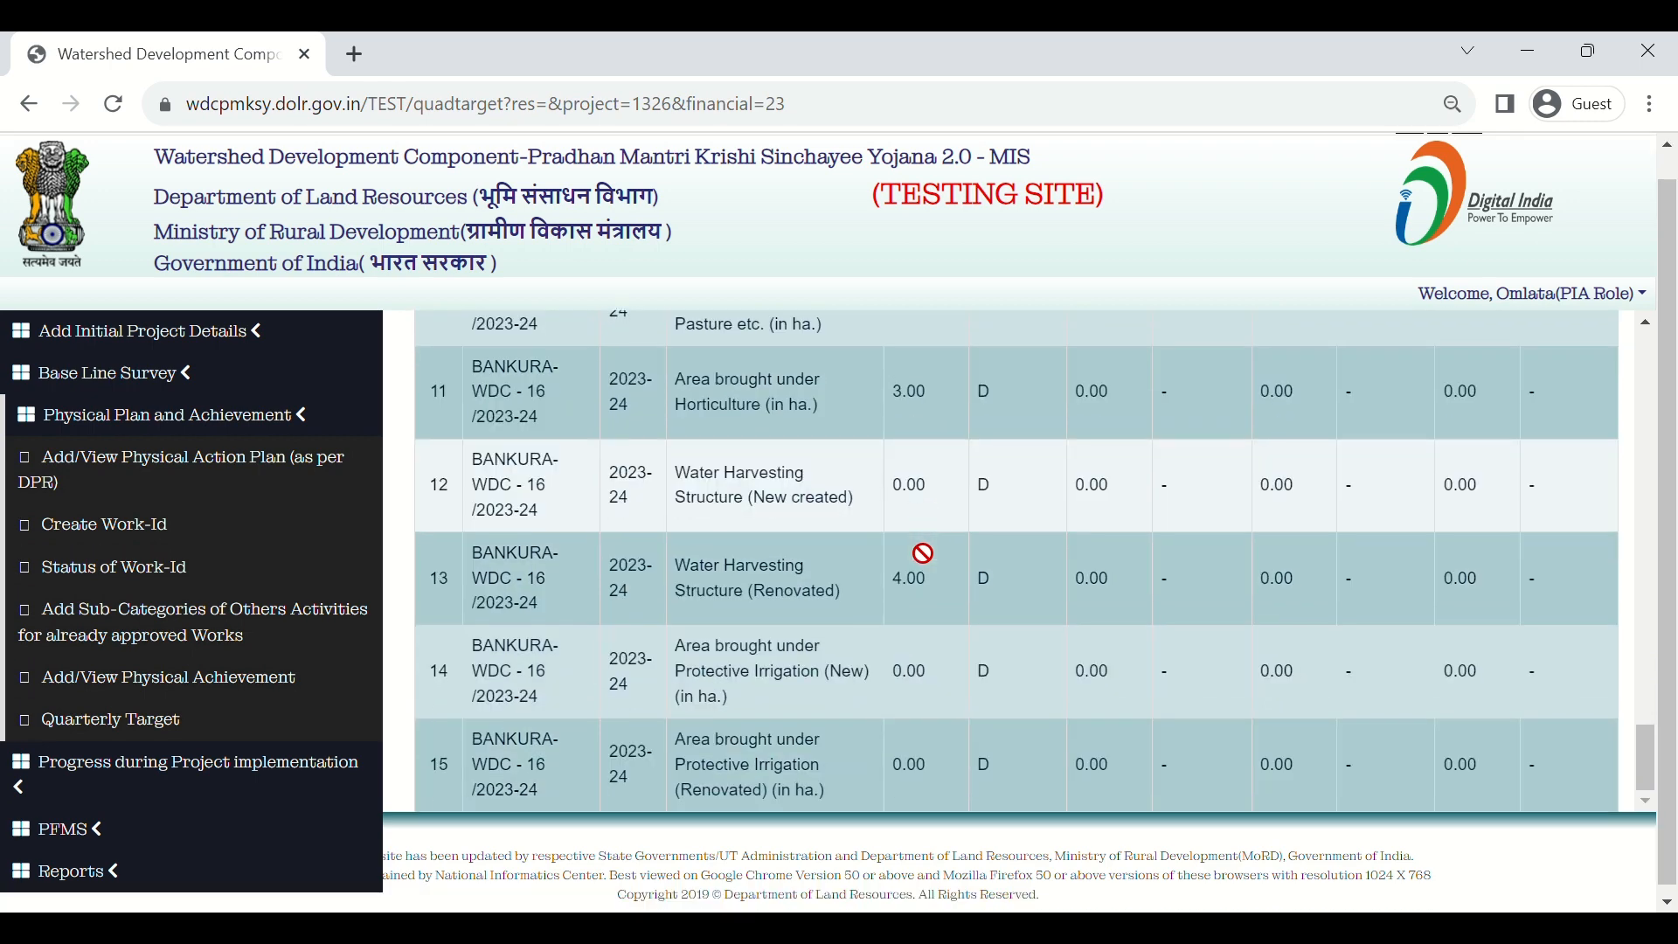
scroll(922, 553, up, 5)
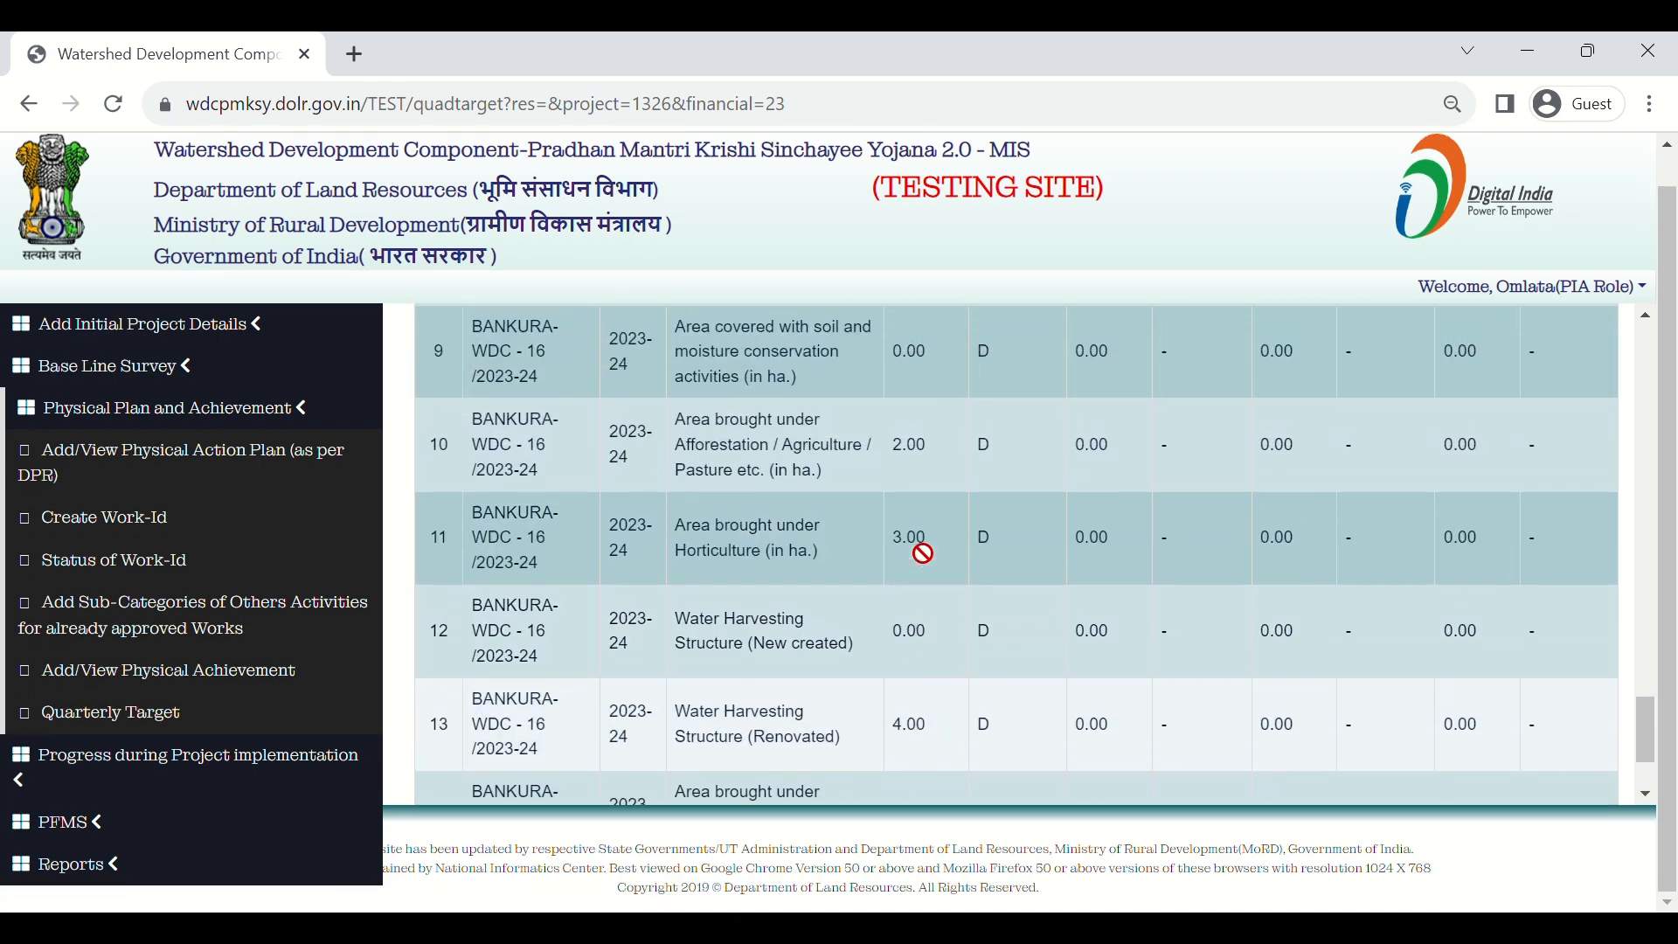
scroll(923, 553, up, 9)
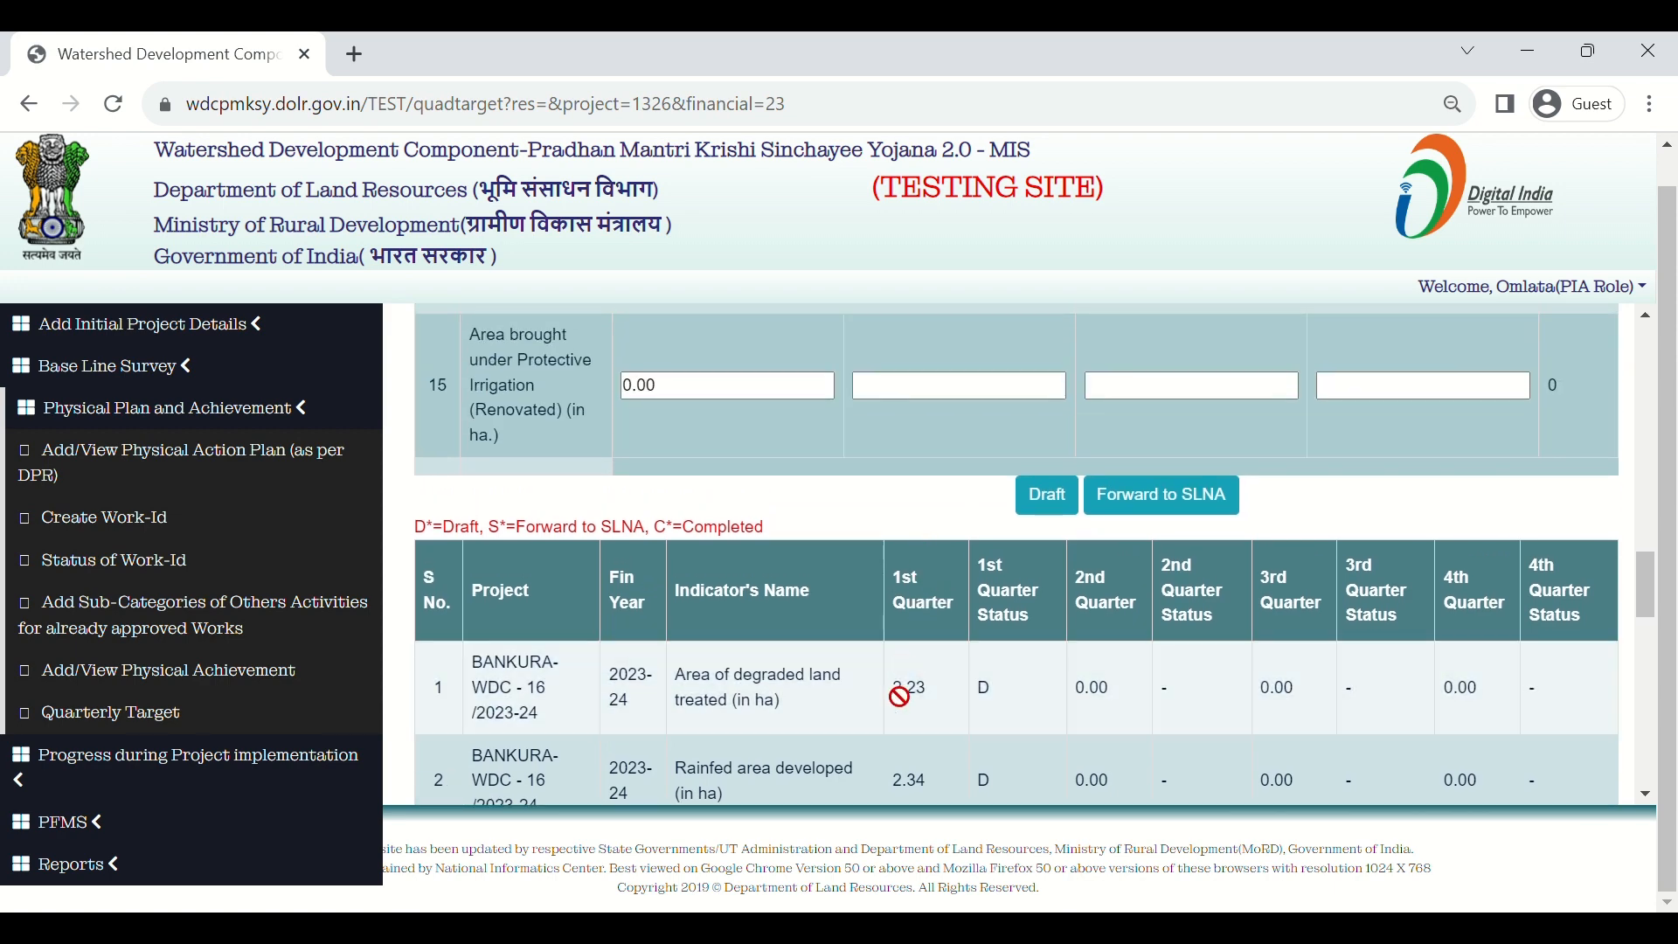
scroll(899, 696, down, 8)
scroll(900, 696, down, 5)
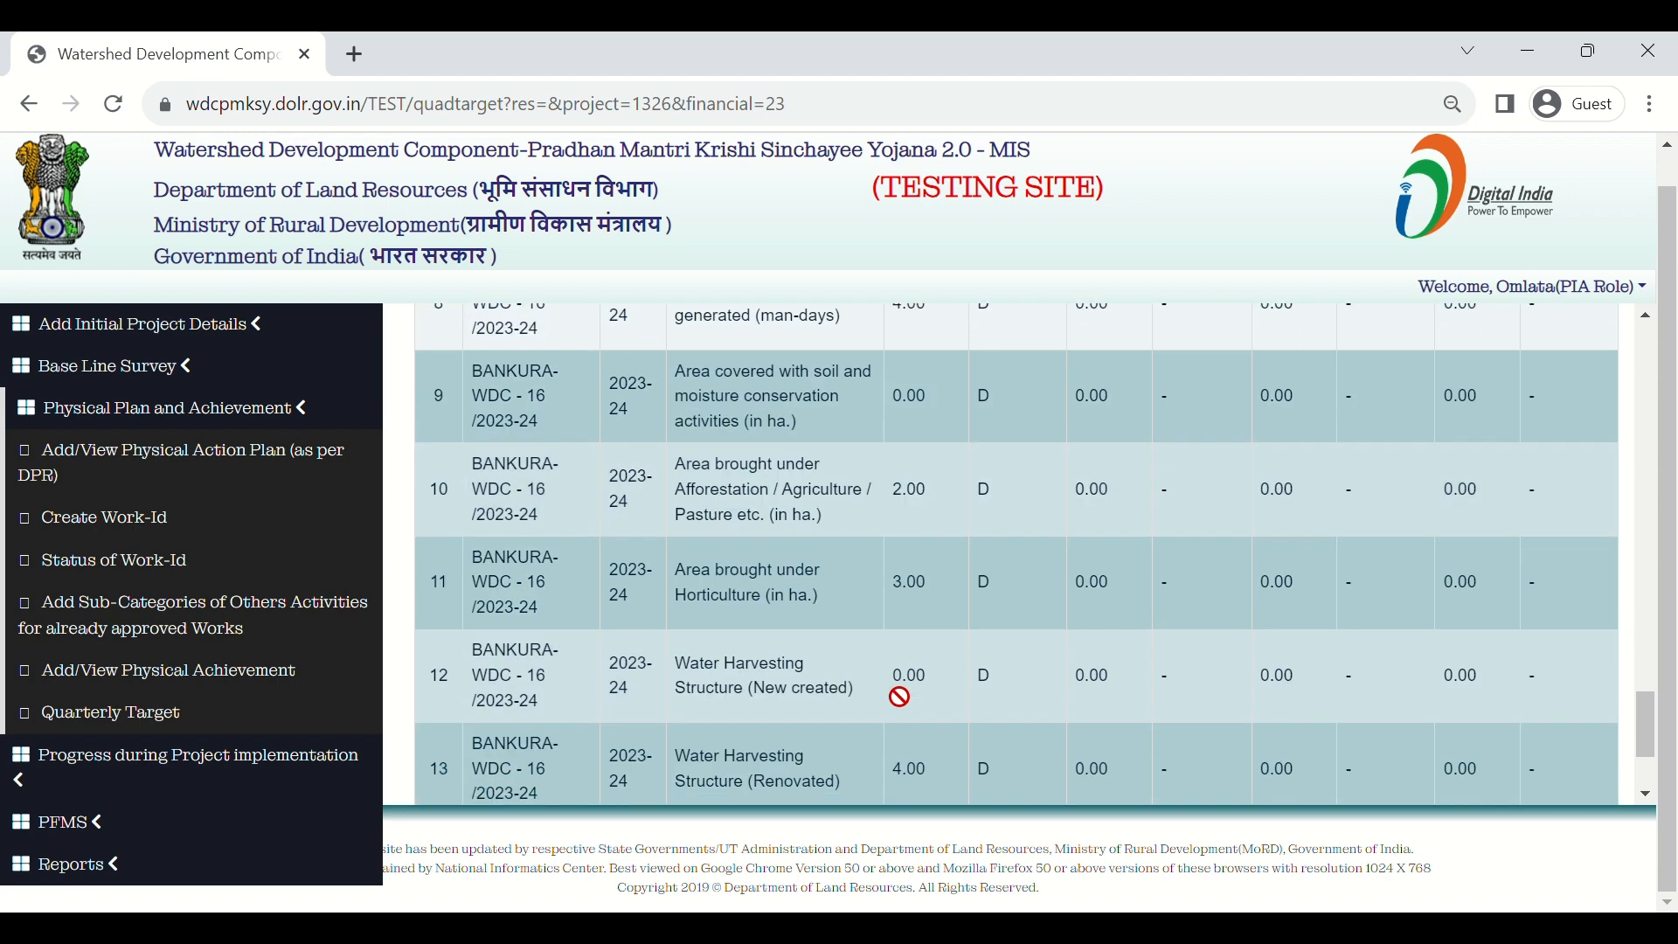
scroll(899, 696, up, 12)
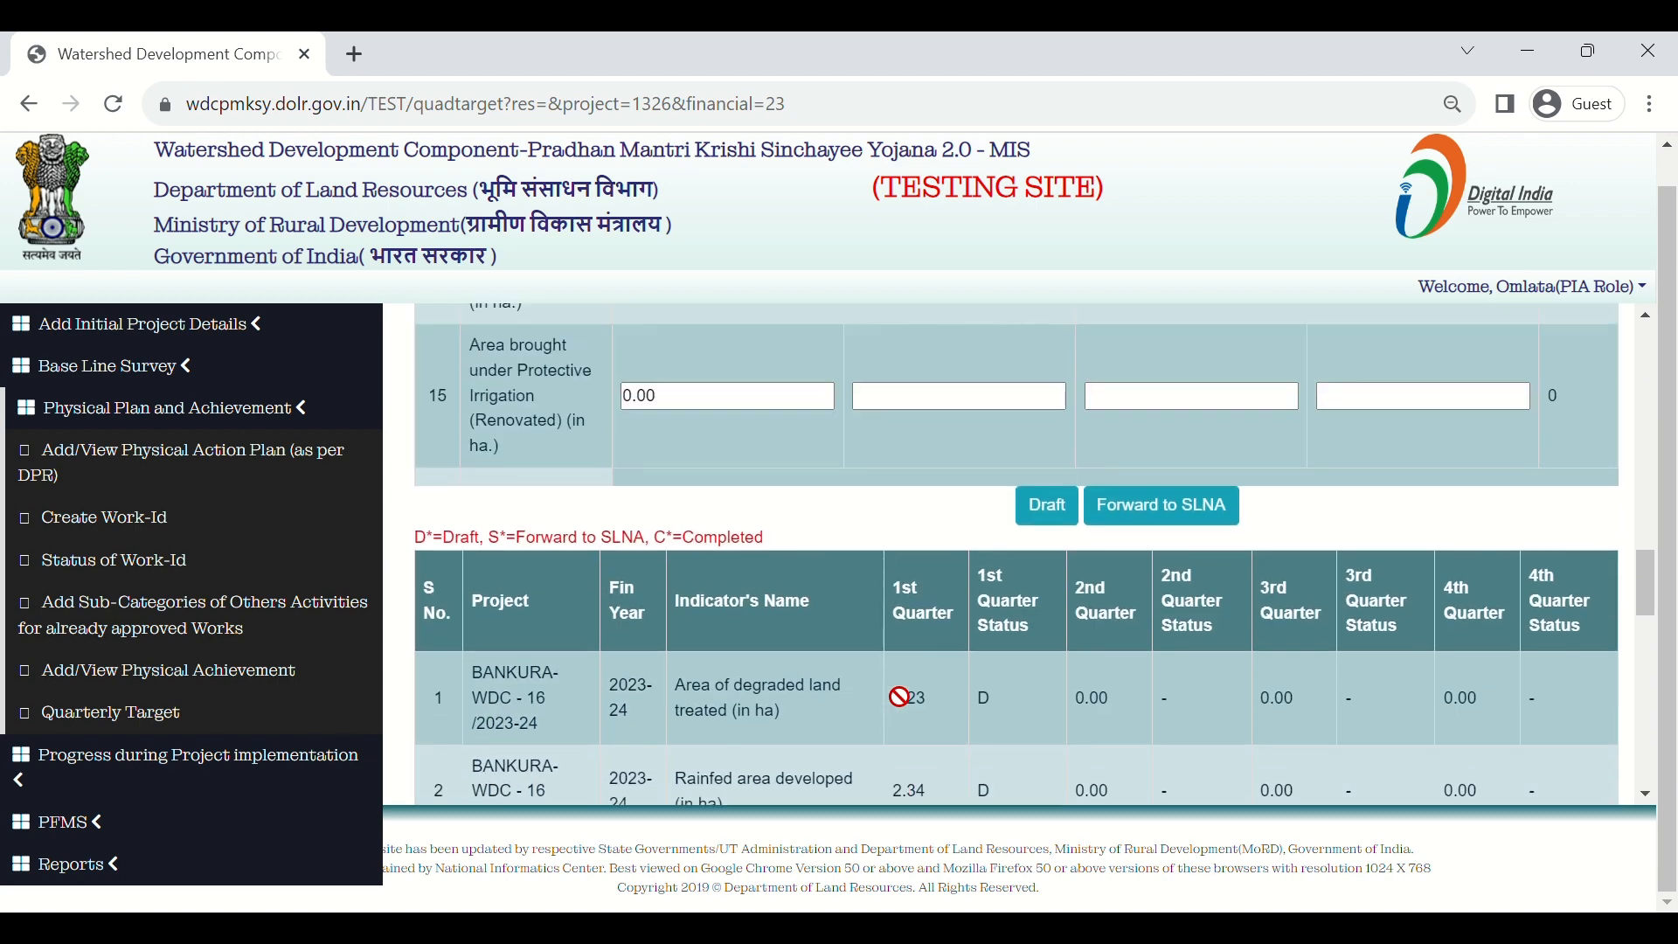
scroll(899, 697, down, 3)
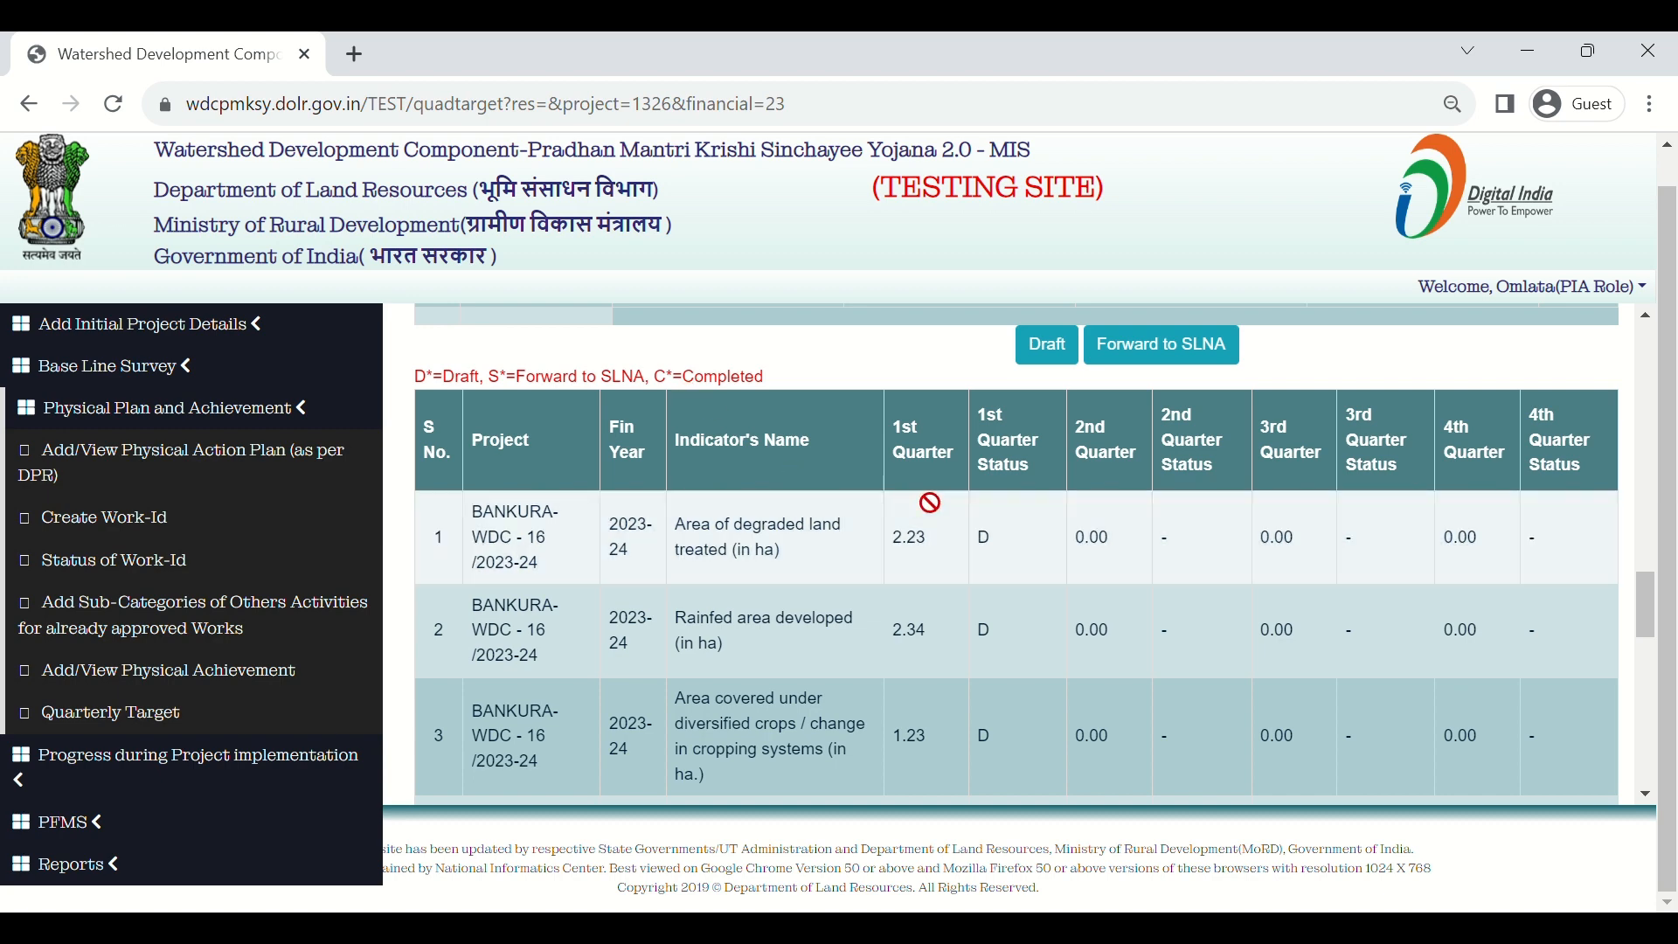
scroll(929, 502, down, 3)
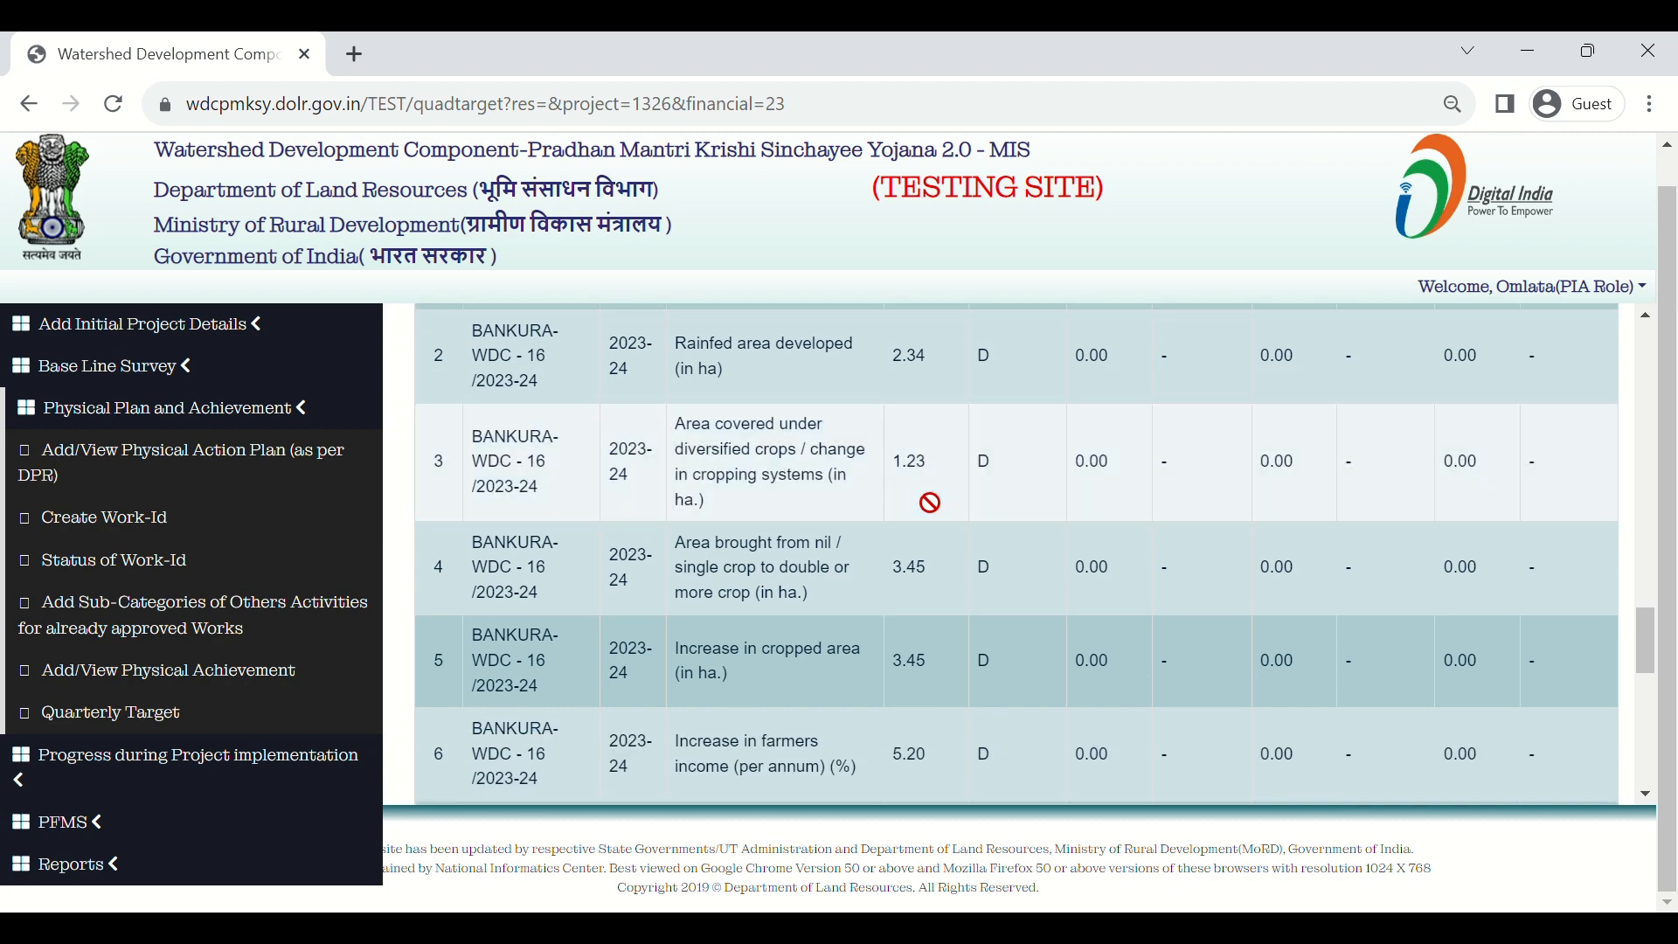
scroll(929, 502, up, 5)
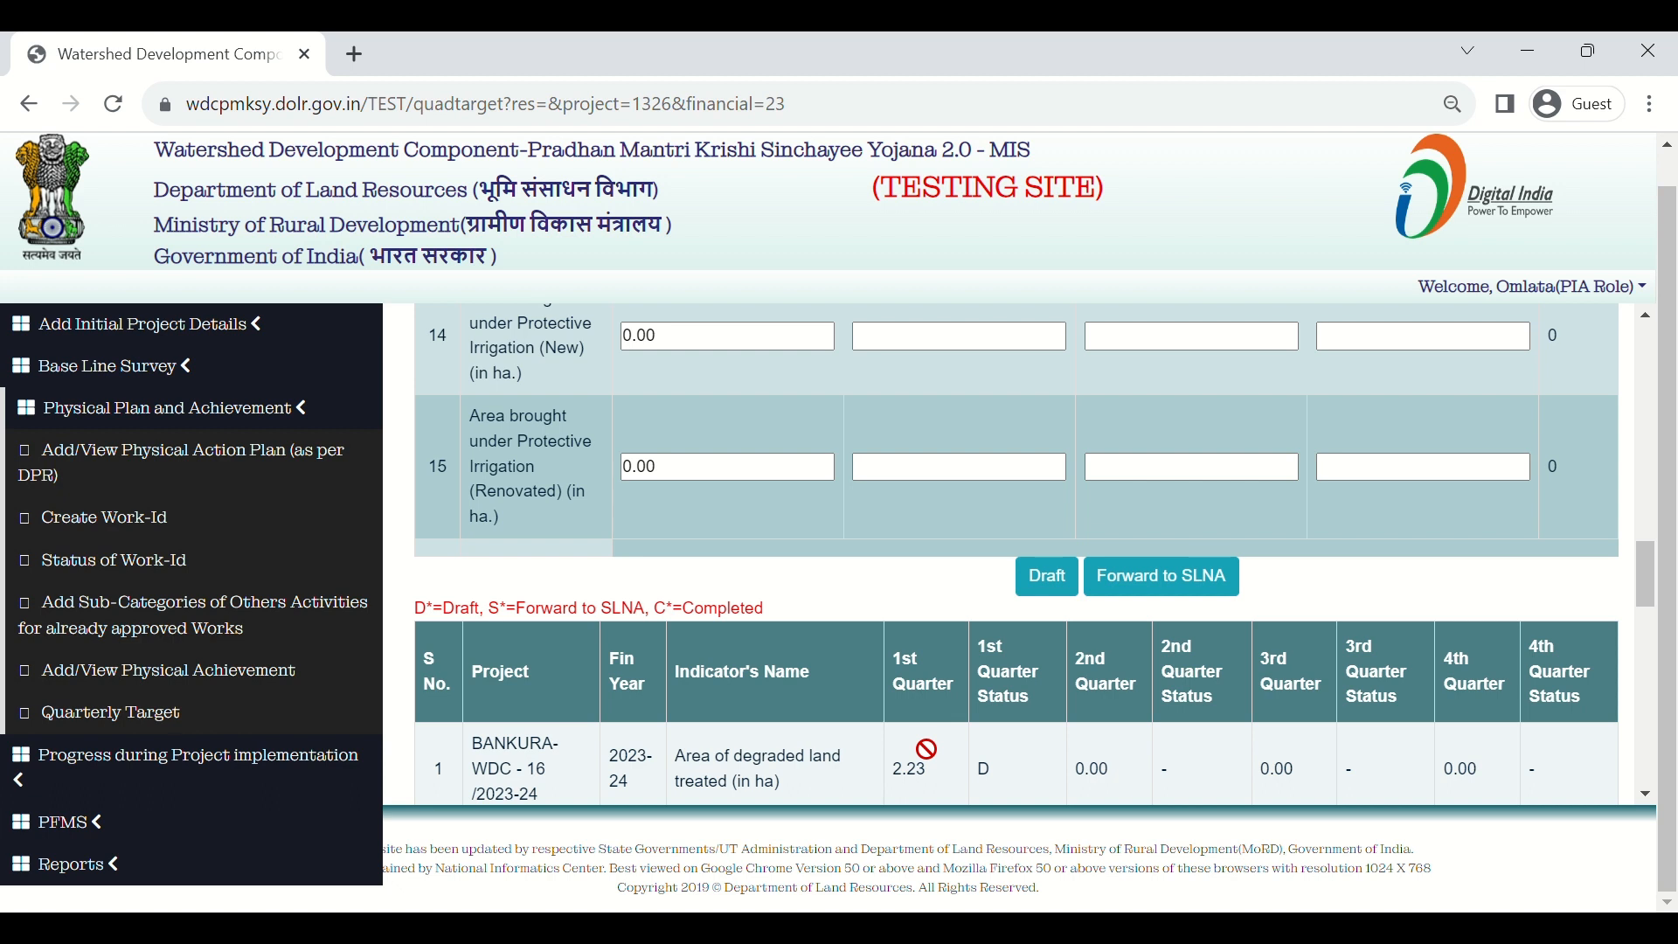
Step: Forward the Bankura quarterly targets to SLNA and confirm, then return to the page top
click(1171, 578)
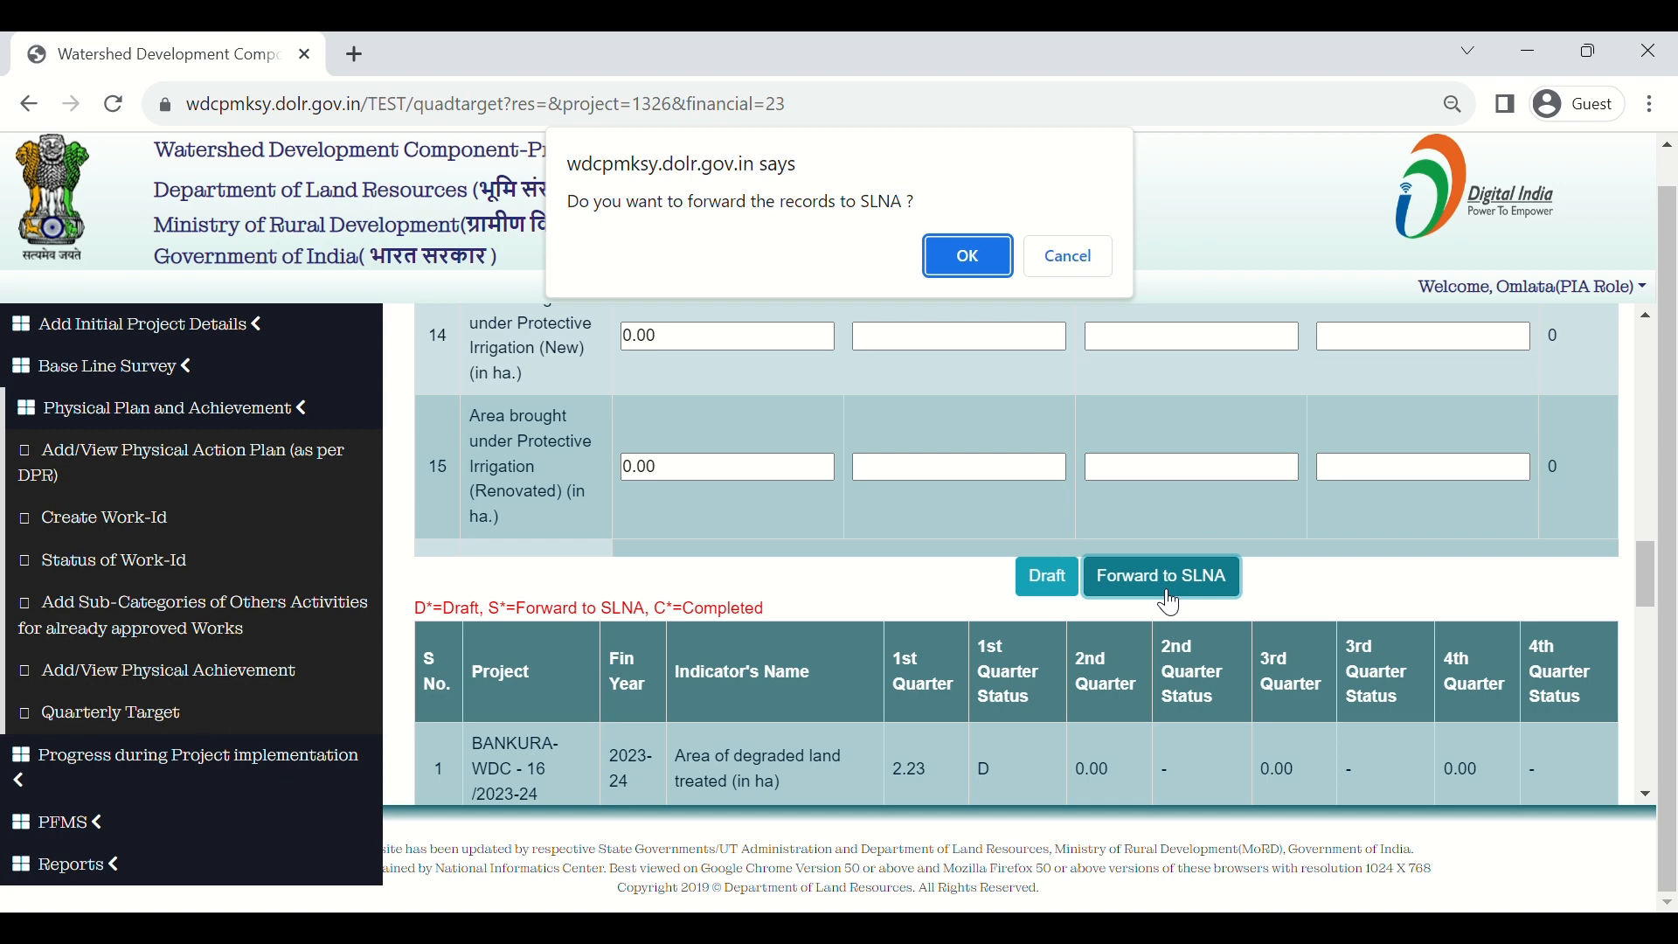
click(959, 258)
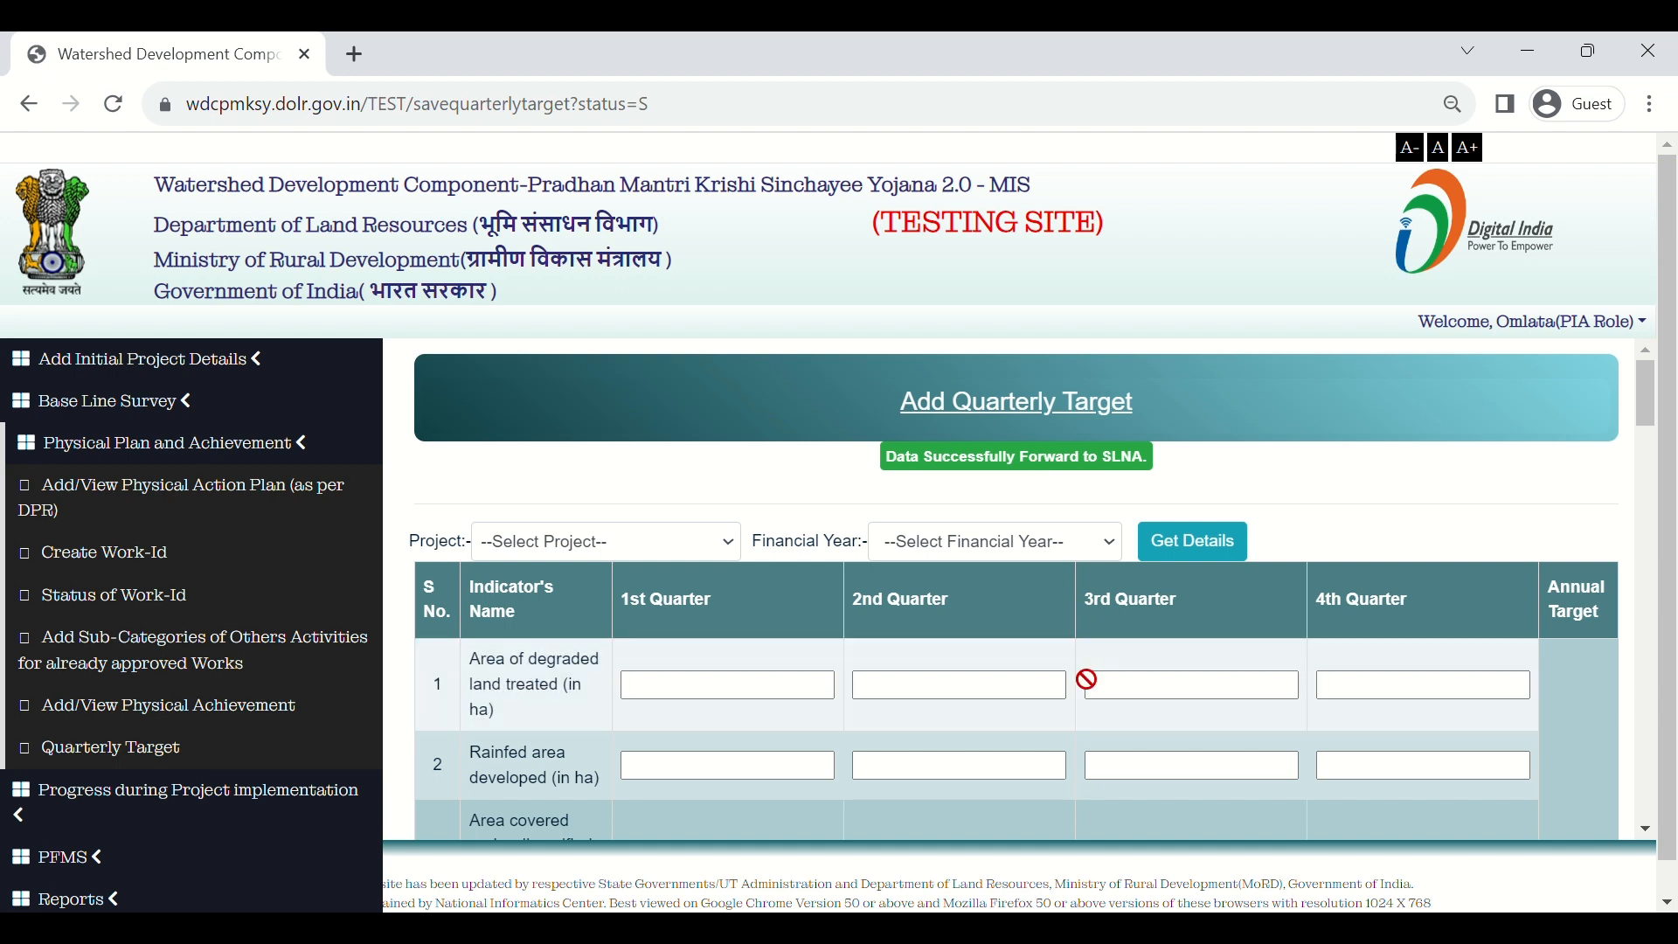
scroll(1086, 679, down, 2)
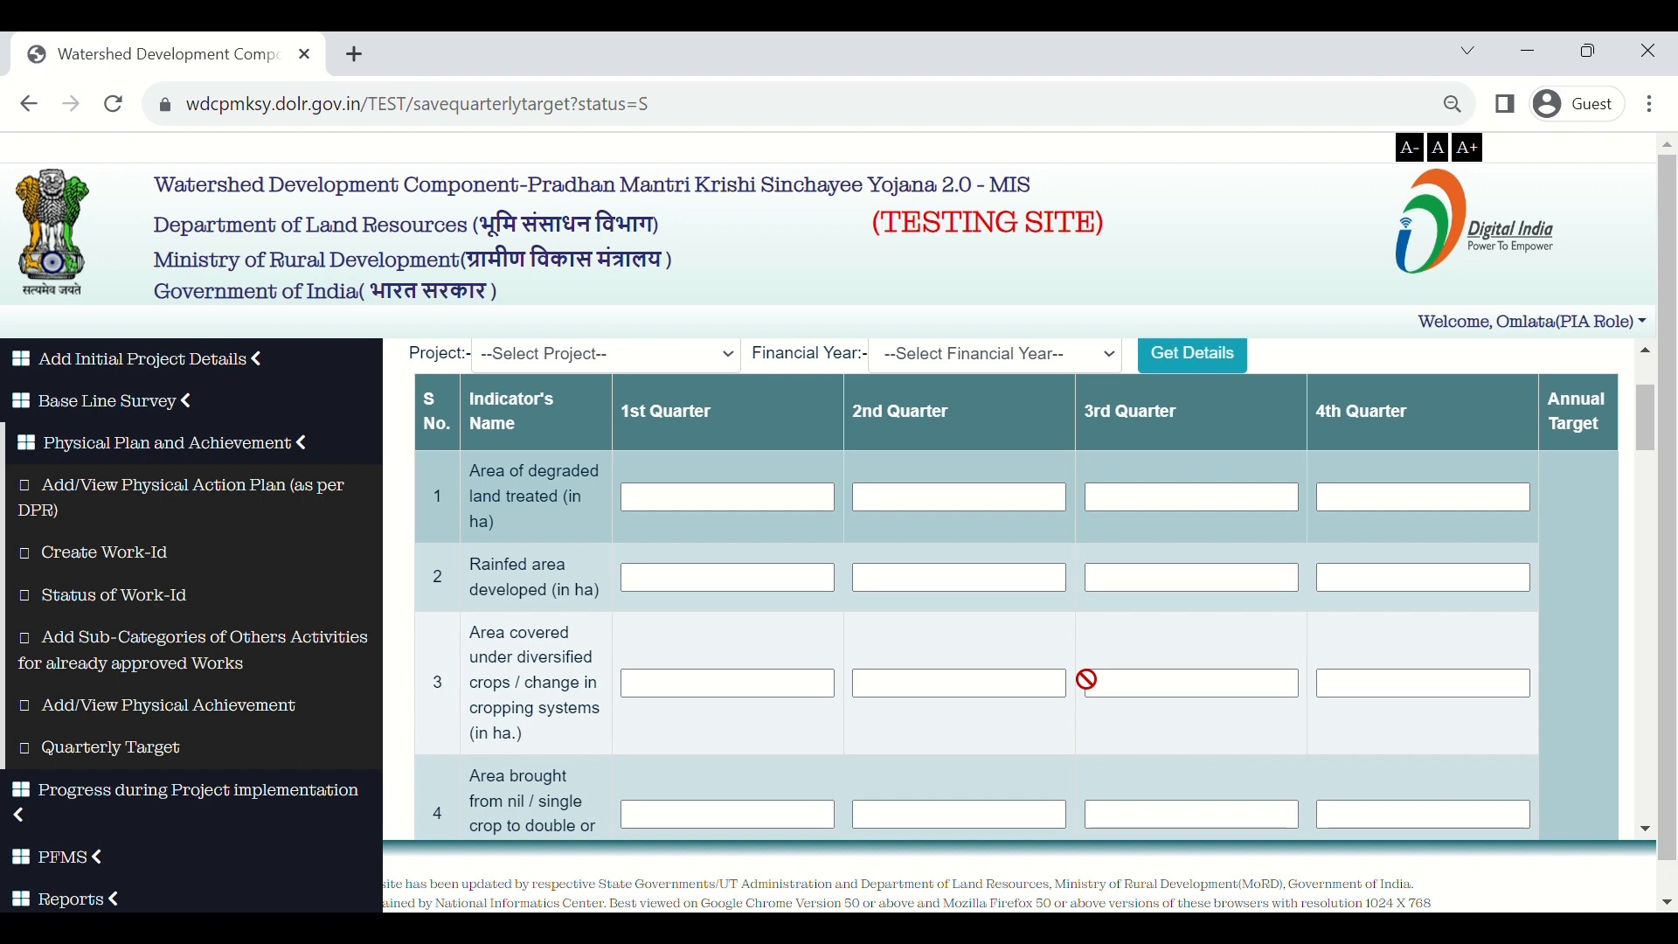
scroll(1088, 679, up, 3)
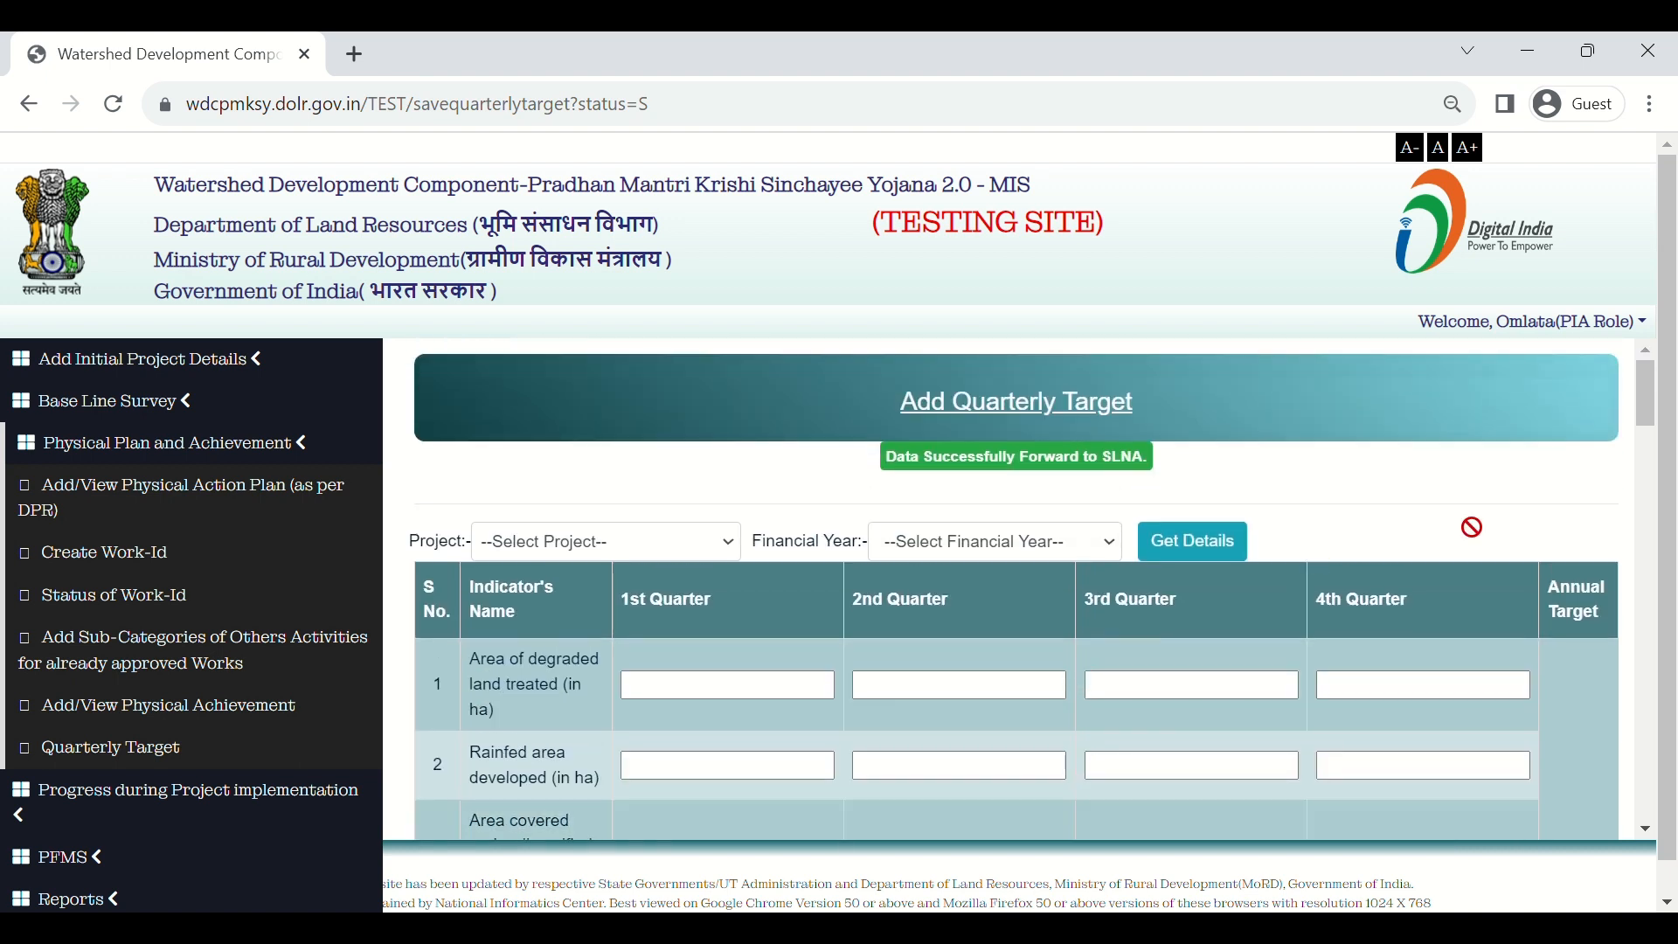
Step: Log out of the PIA account and fill in the SLNA user name, password and security code
click(1580, 328)
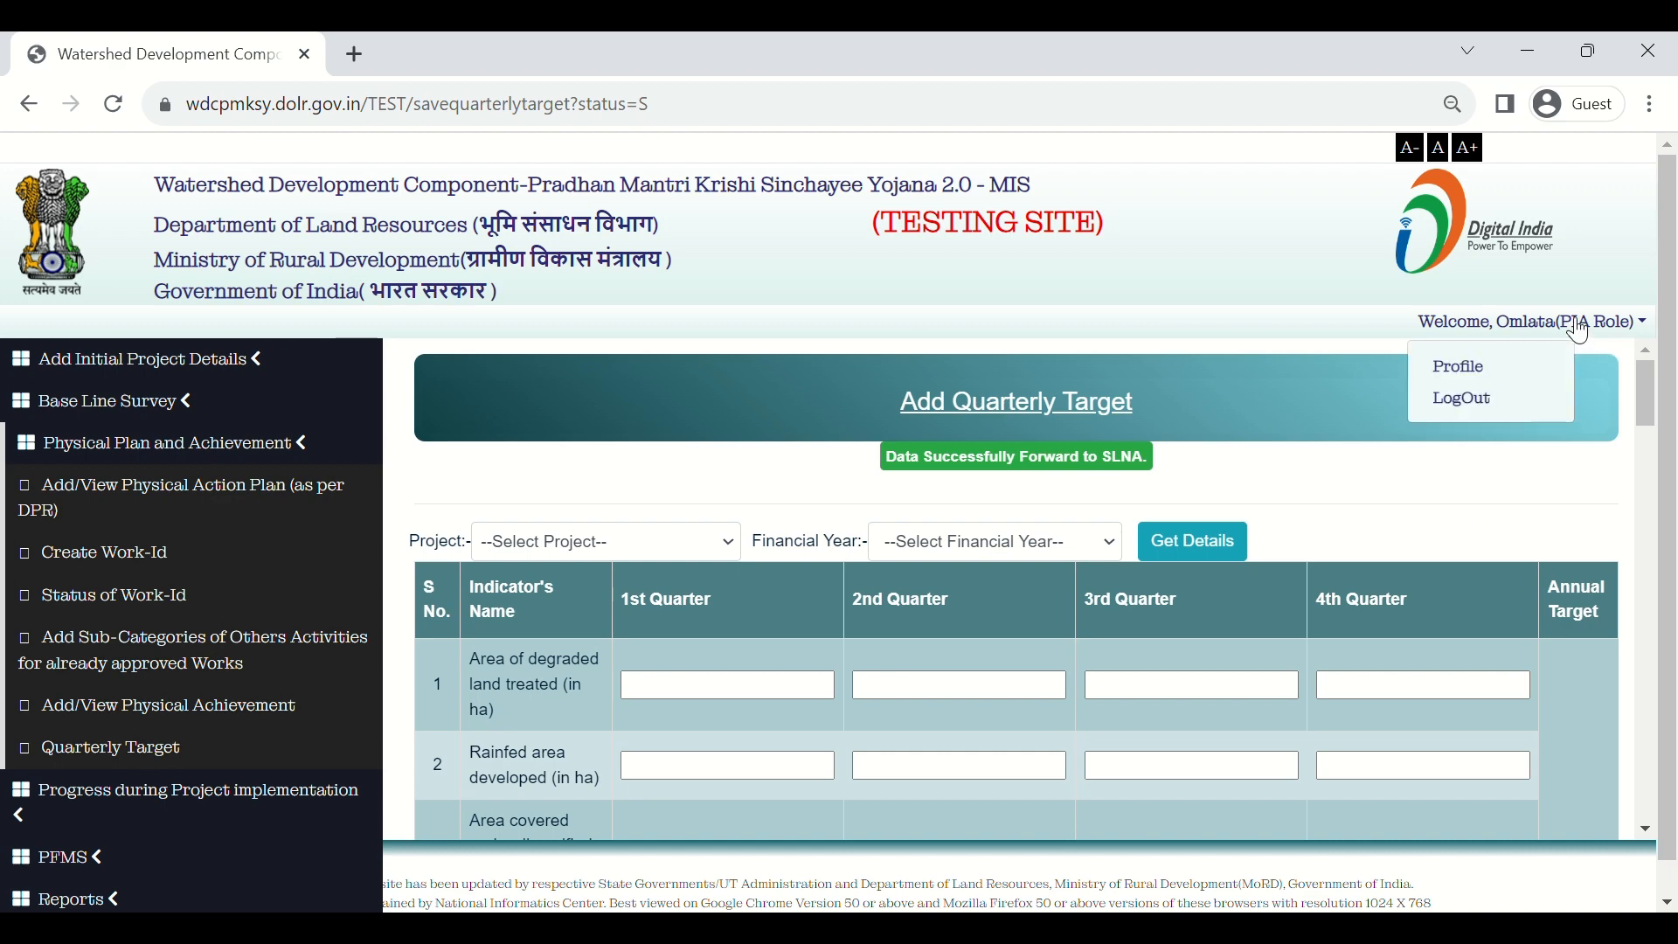
click(1488, 420)
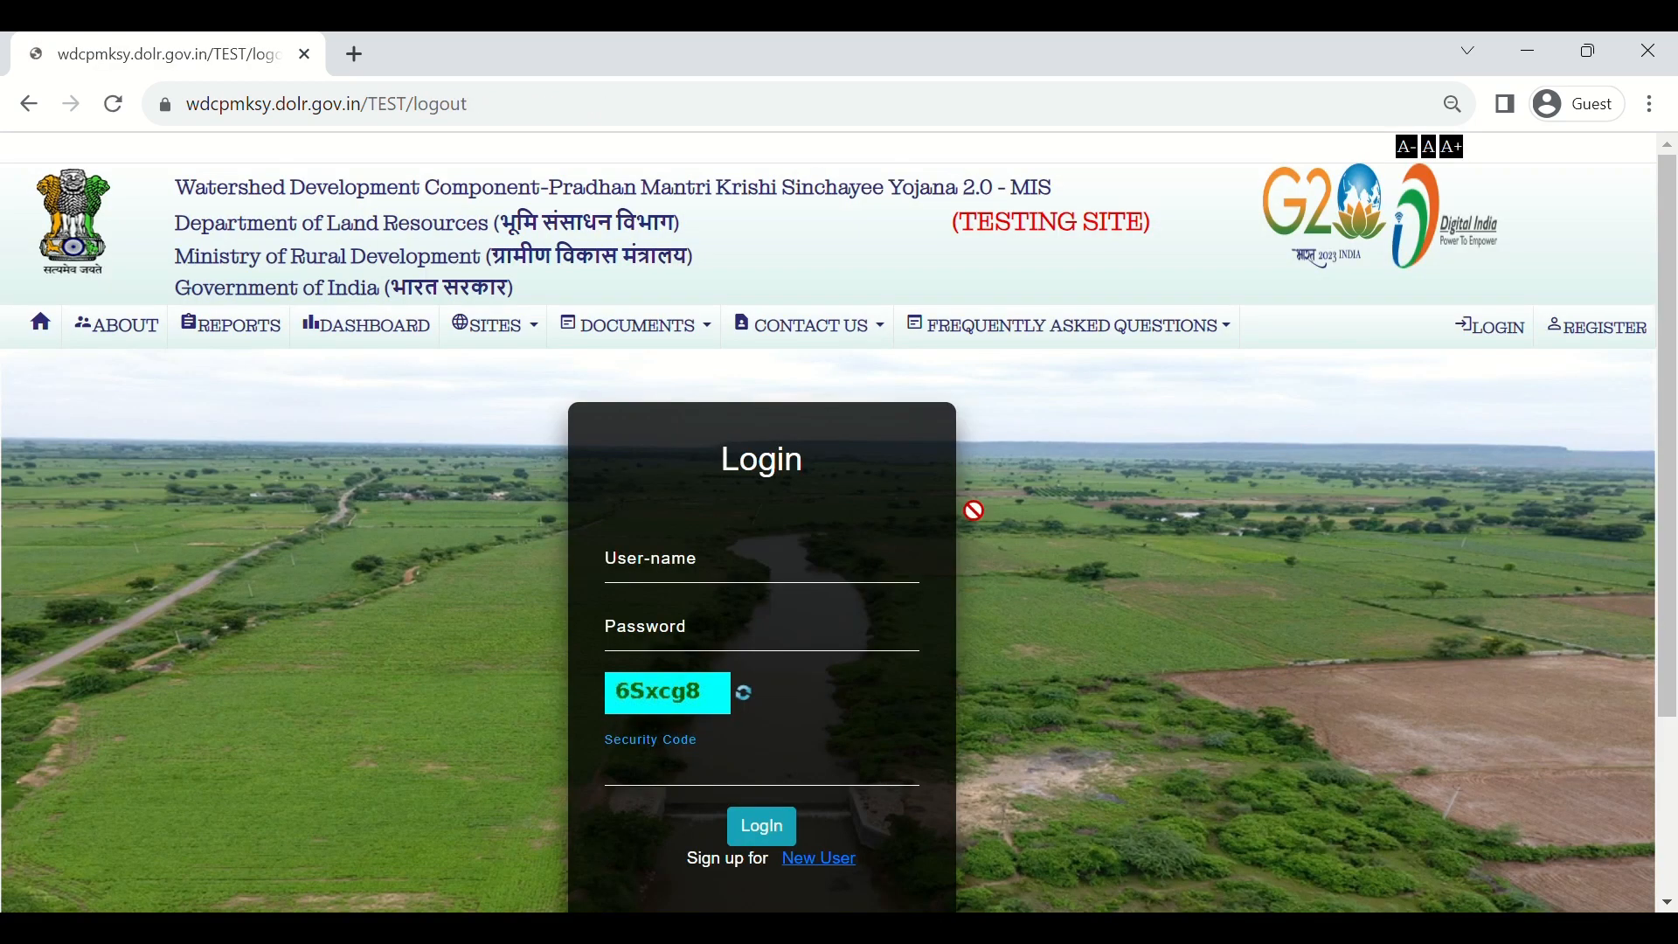
click(664, 570)
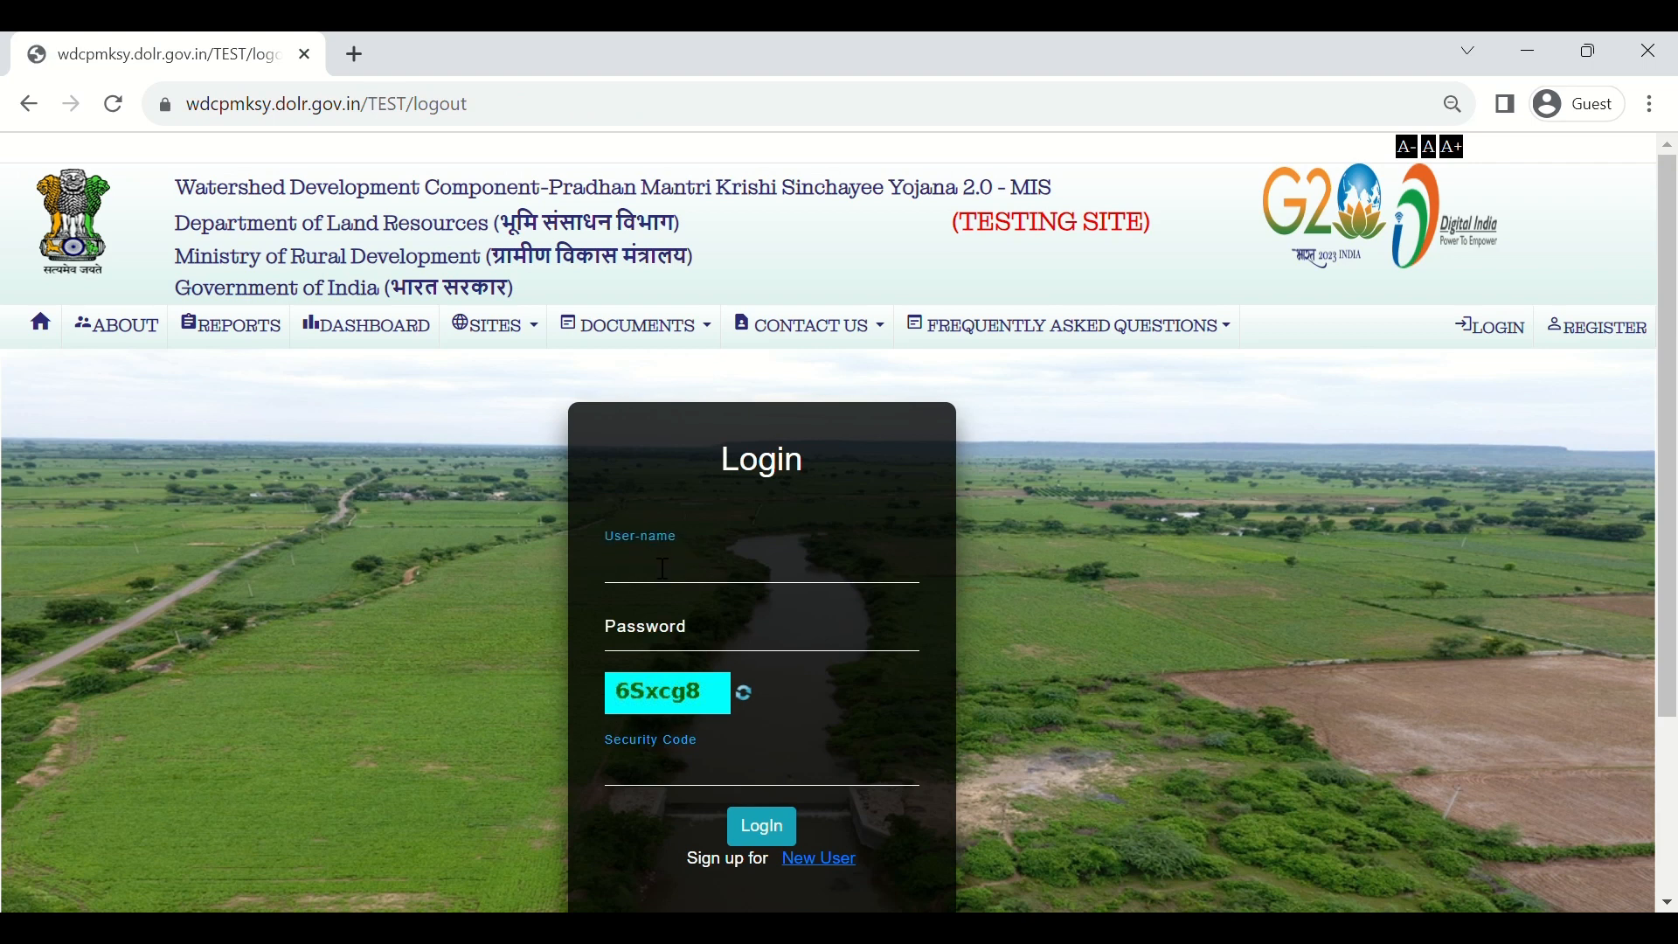
text(sl1900cb)
key(Tab)
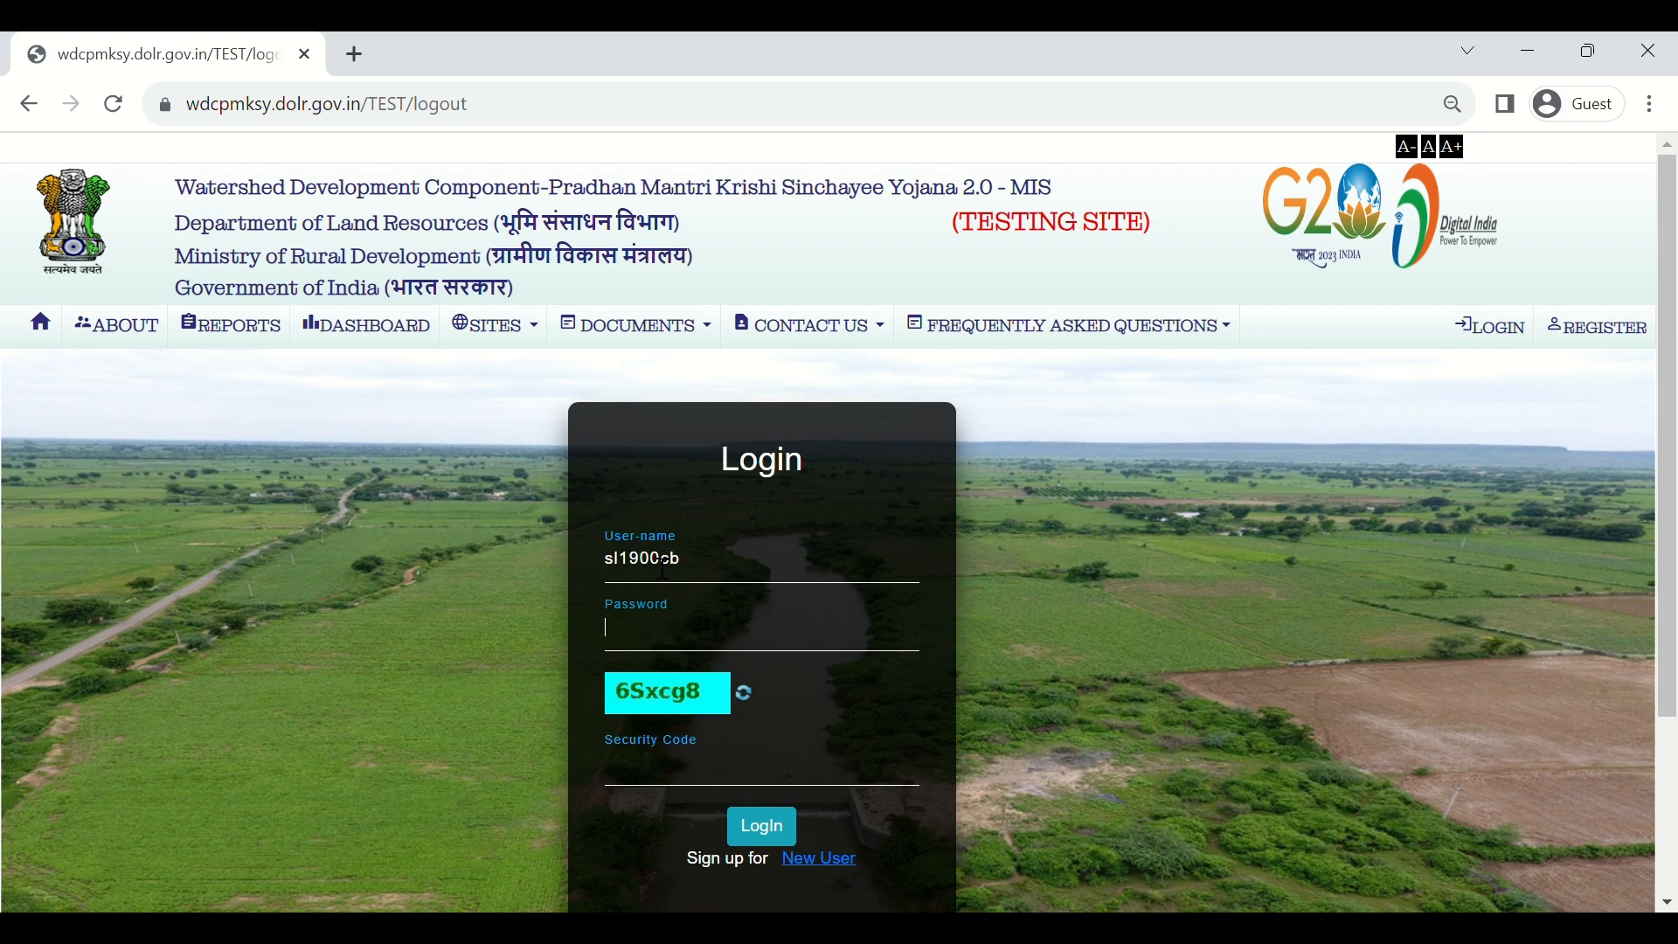
text(*******)
key(Tab)
key(Tab)
text(6Sxcg8)
Step: Log in as SLNA and open Physical Plan and Achievement > Approval/Rejection of Quarterly Target
click(774, 837)
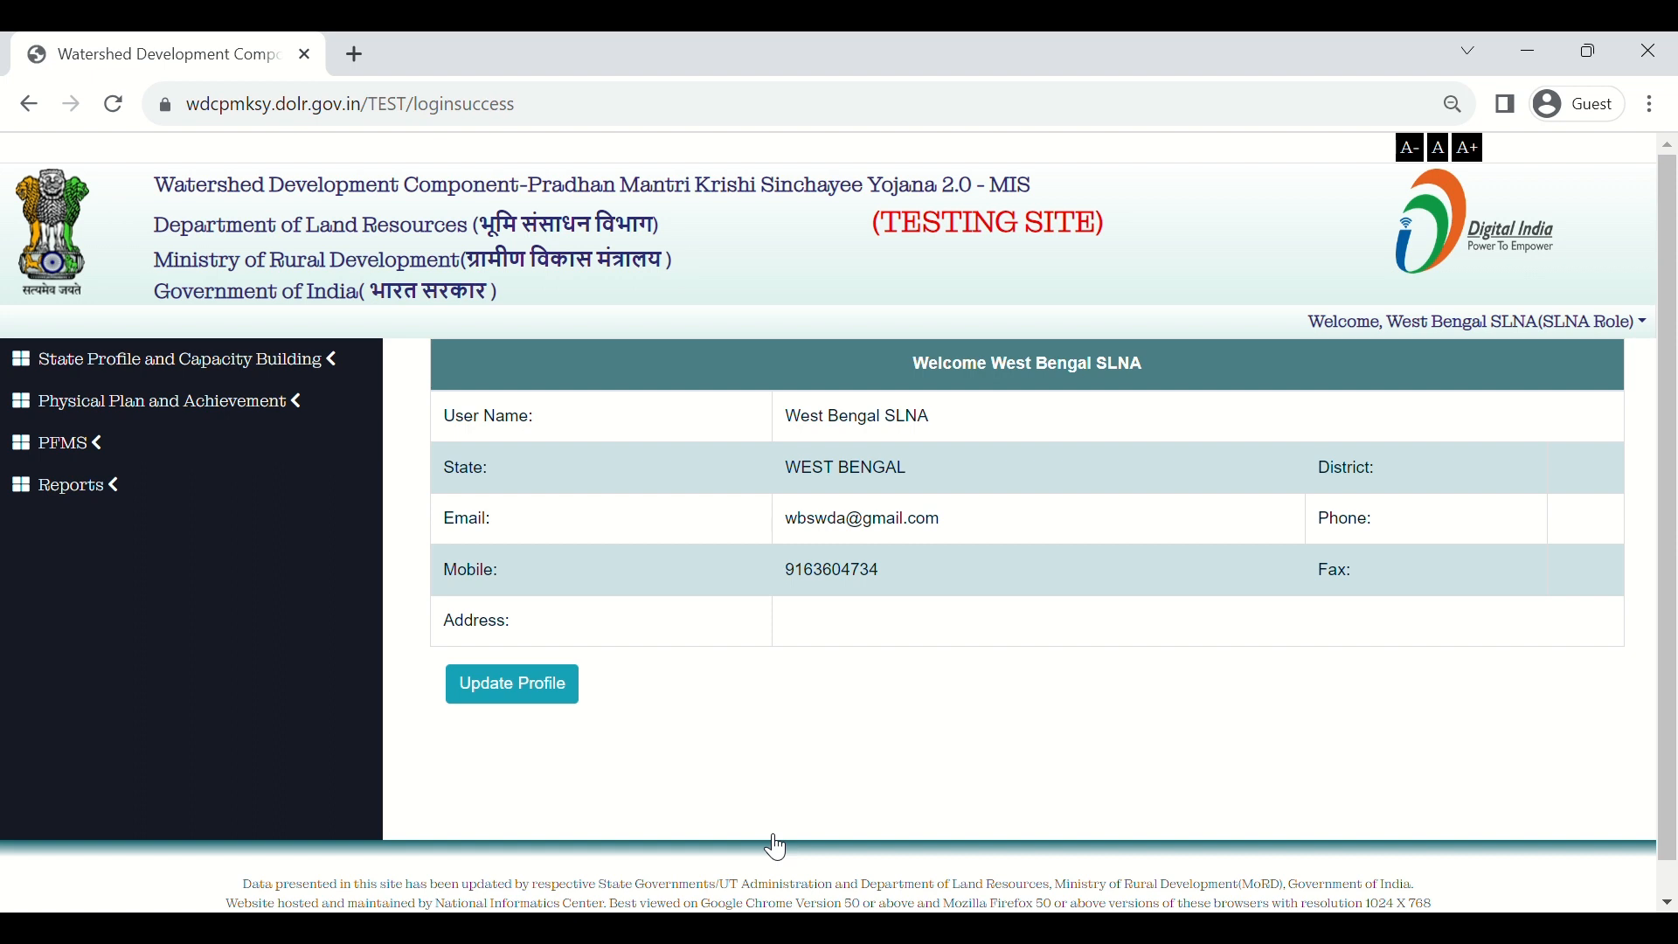
click(277, 422)
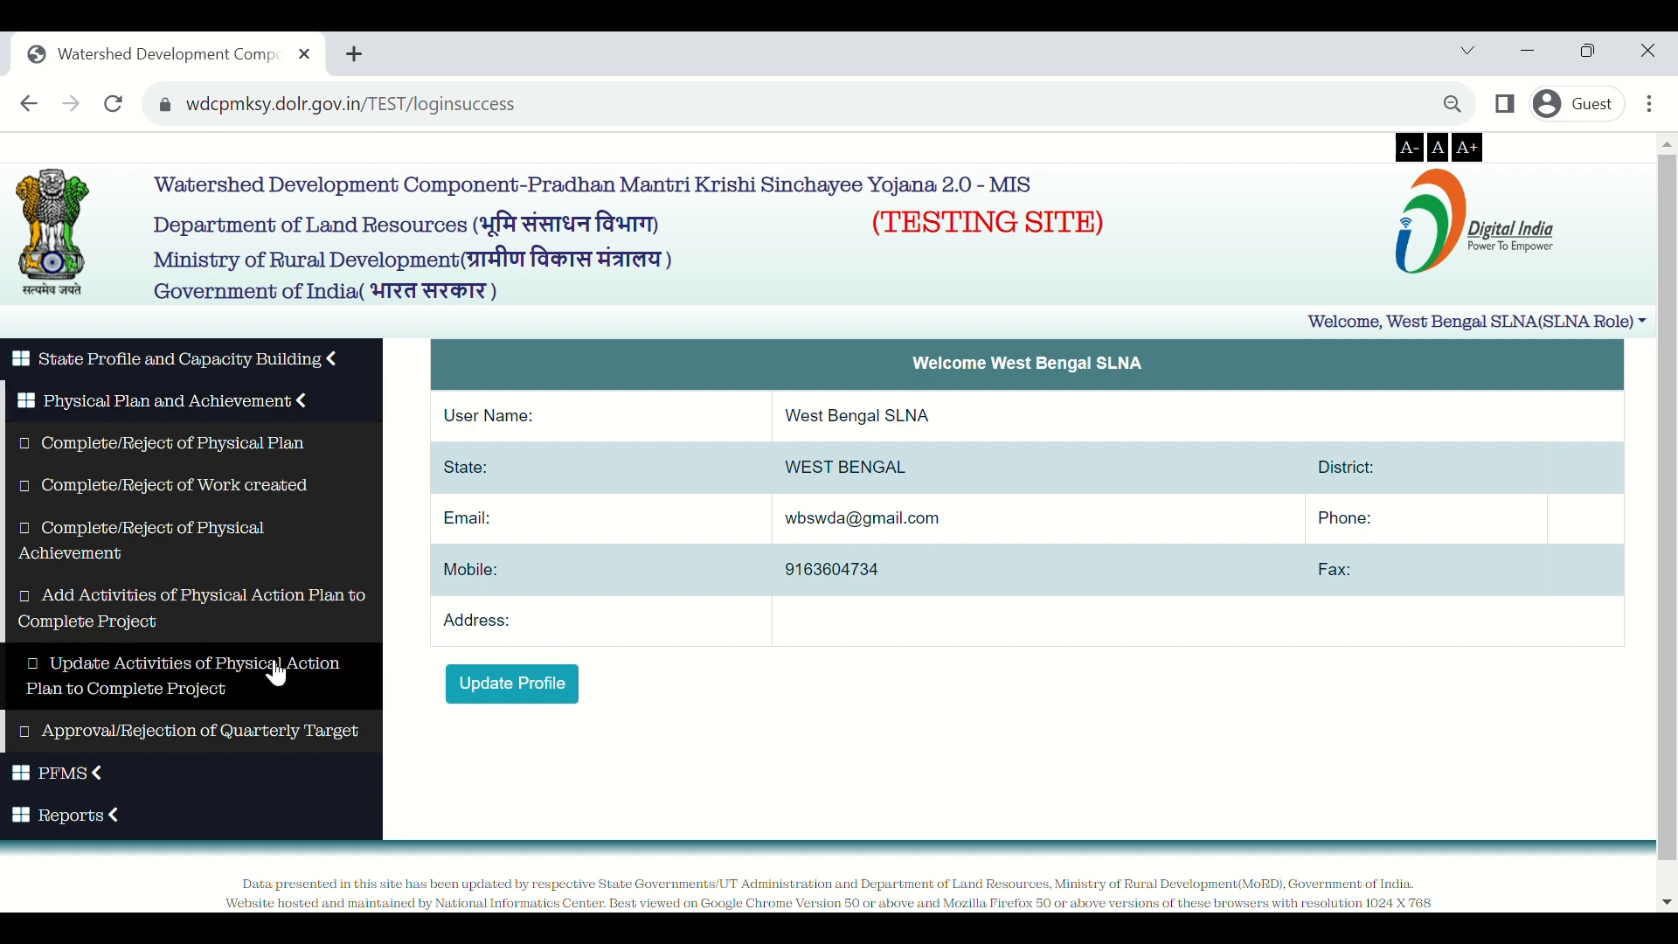
click(281, 734)
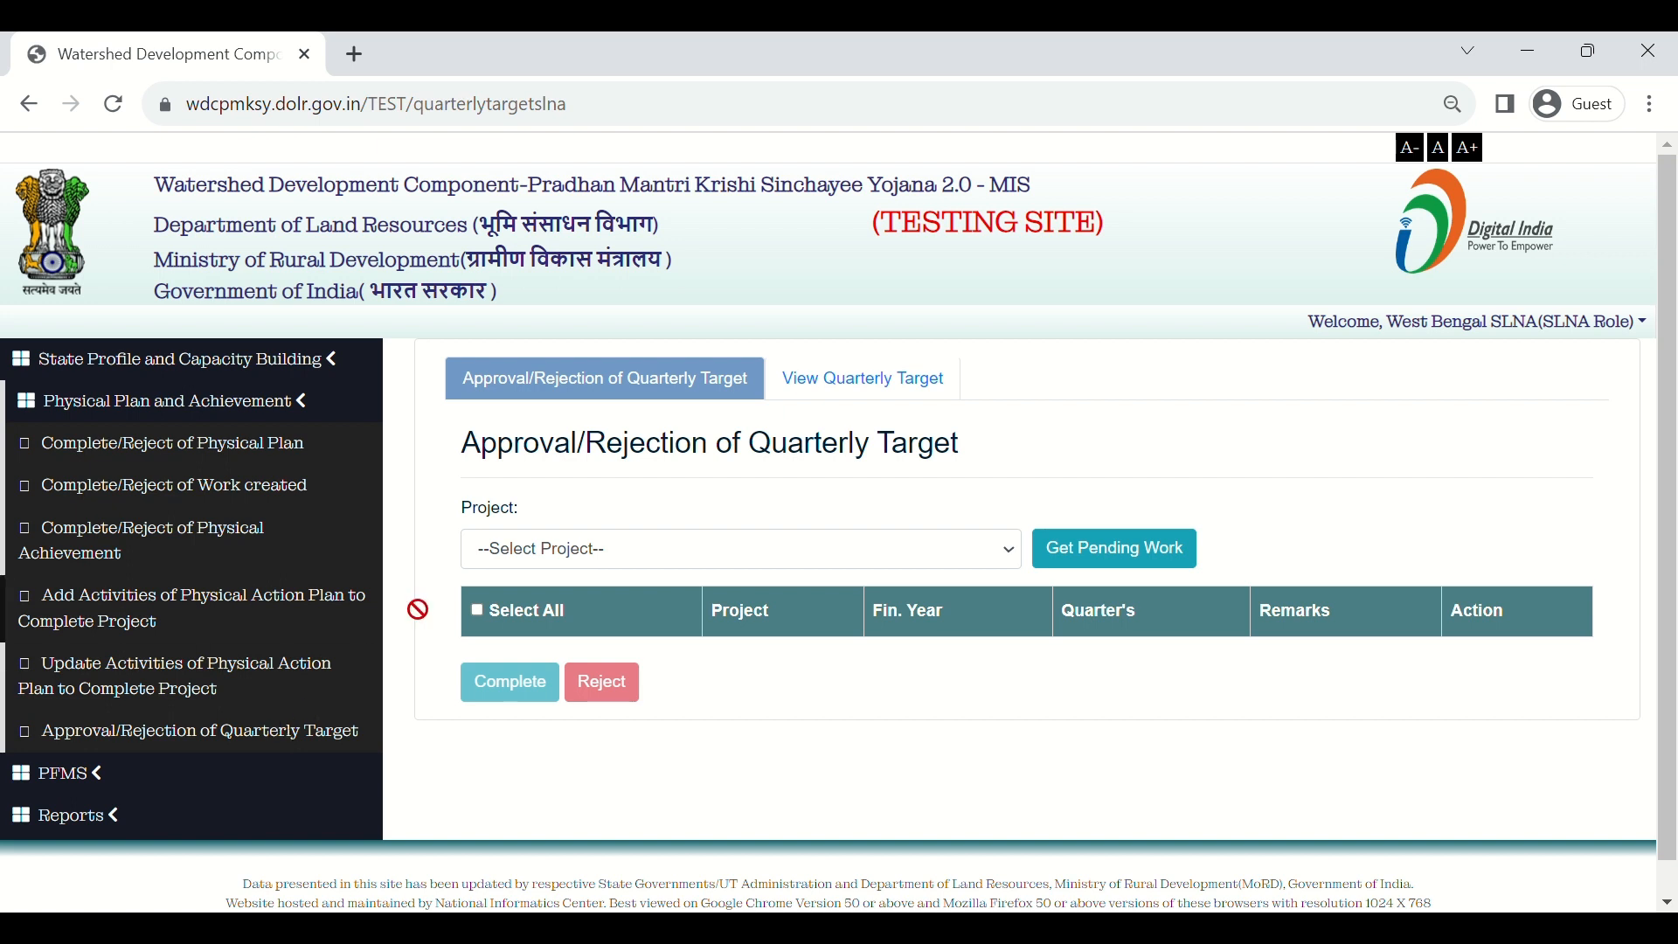
Step: Select project BANKURA-WDC - 16 /2023-24 and fetch its pending quarterly targets
click(622, 557)
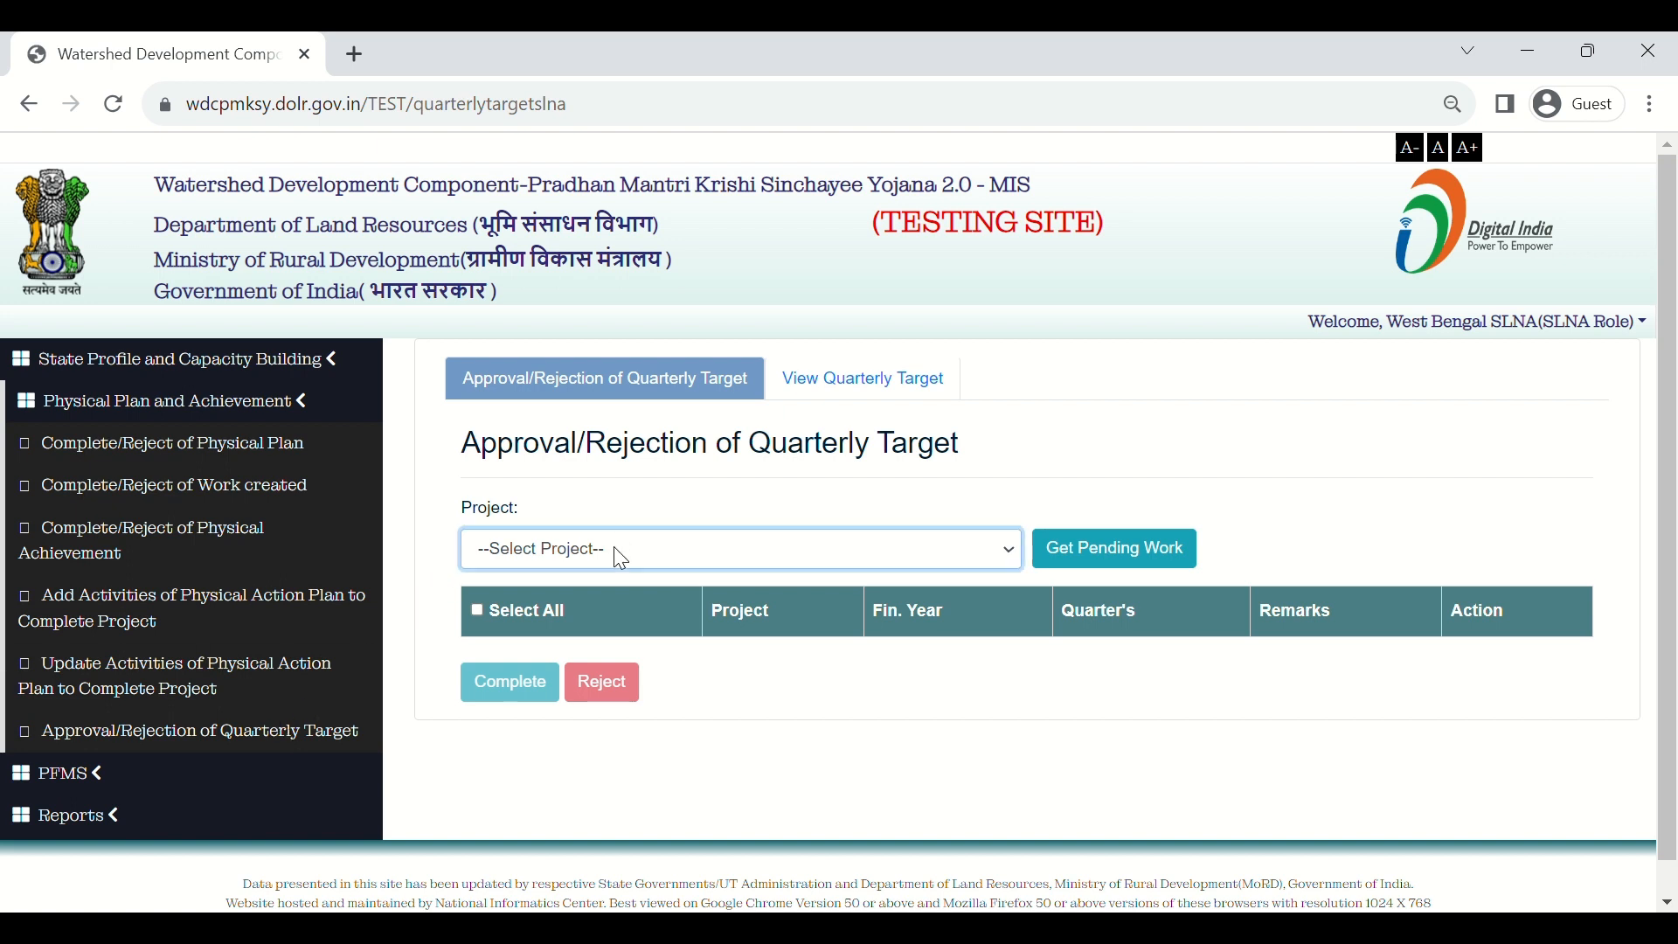
click(646, 652)
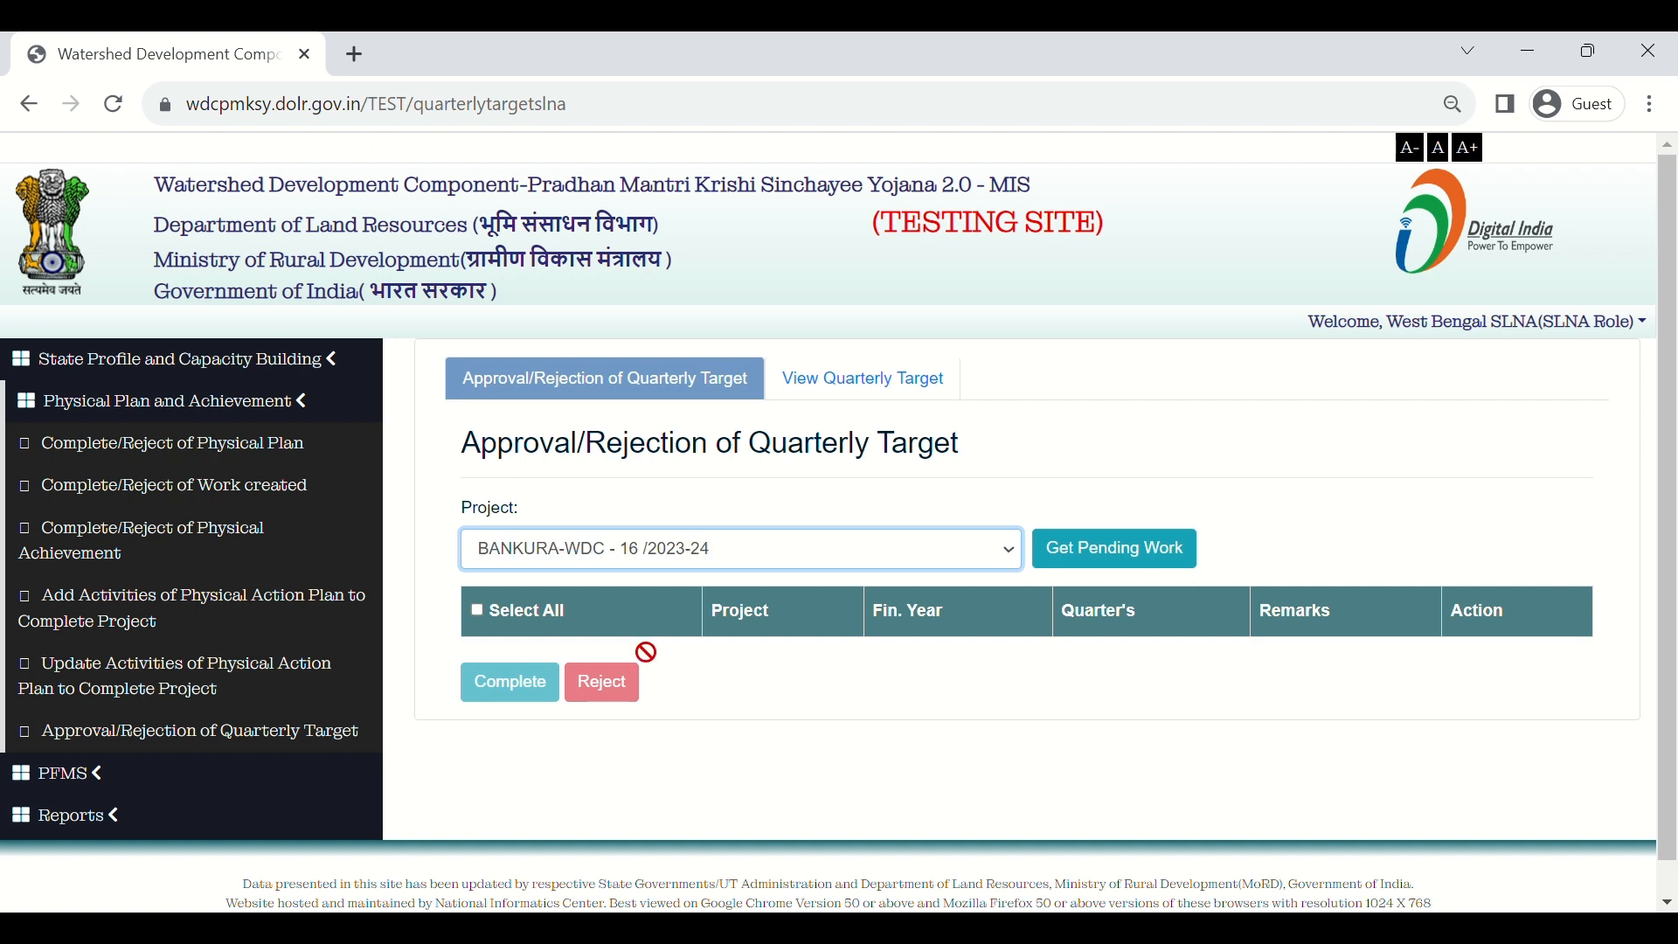
click(1101, 560)
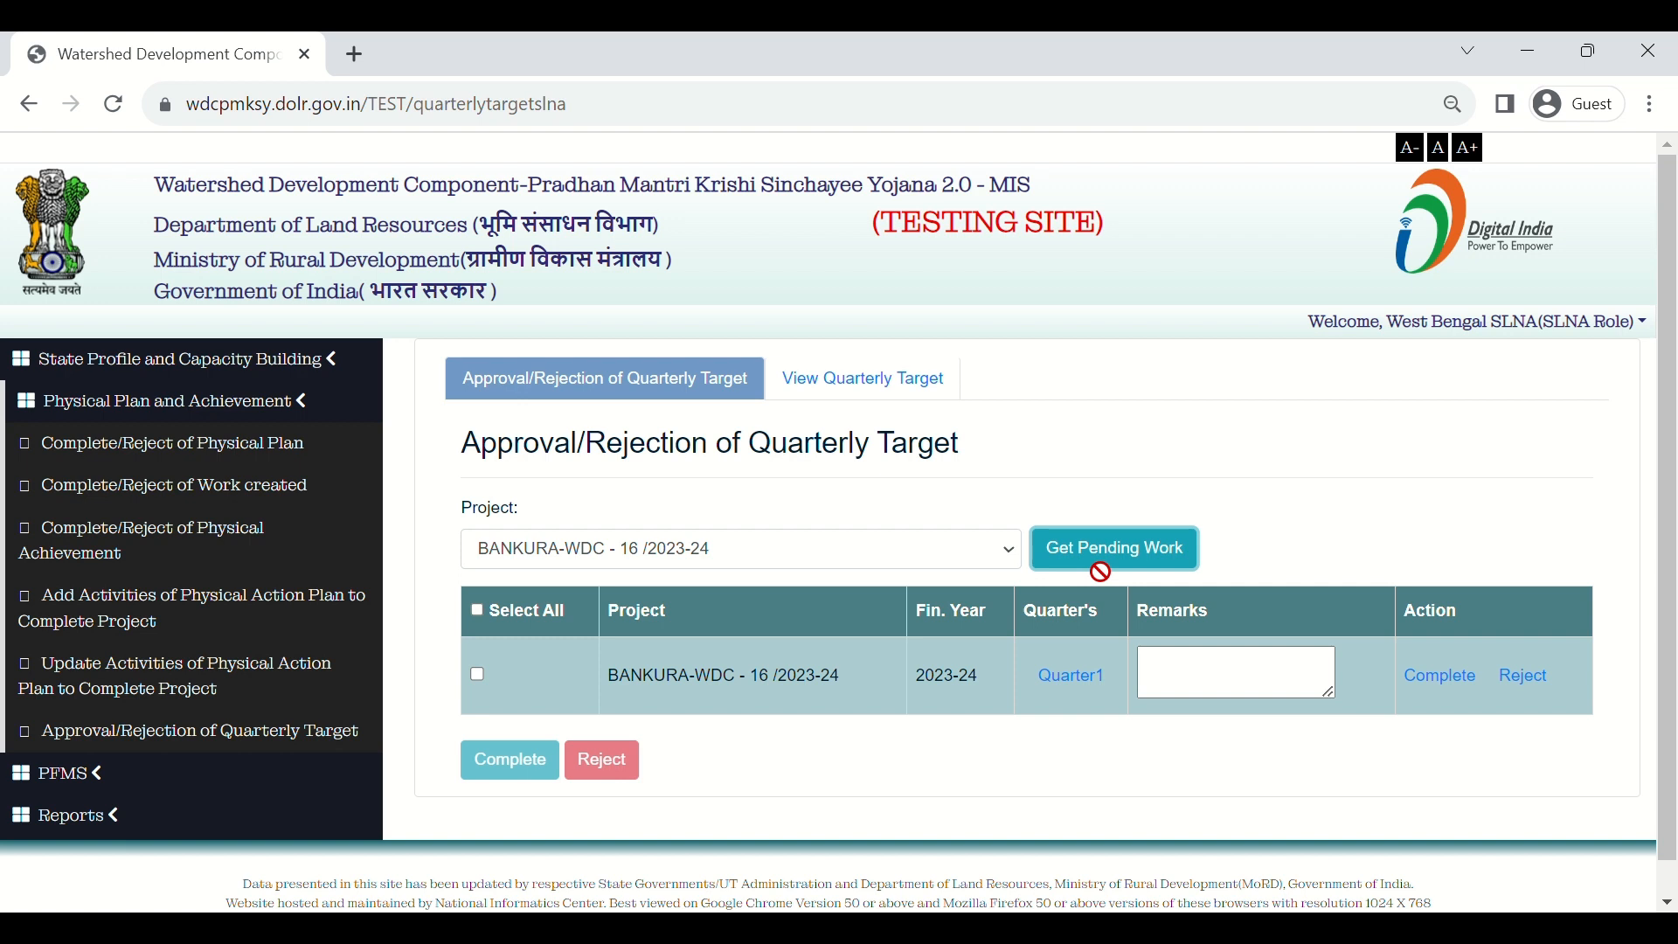
Step: Inspect the Quarter1 target details, close them, and attempt to reject Quarter1
click(1096, 684)
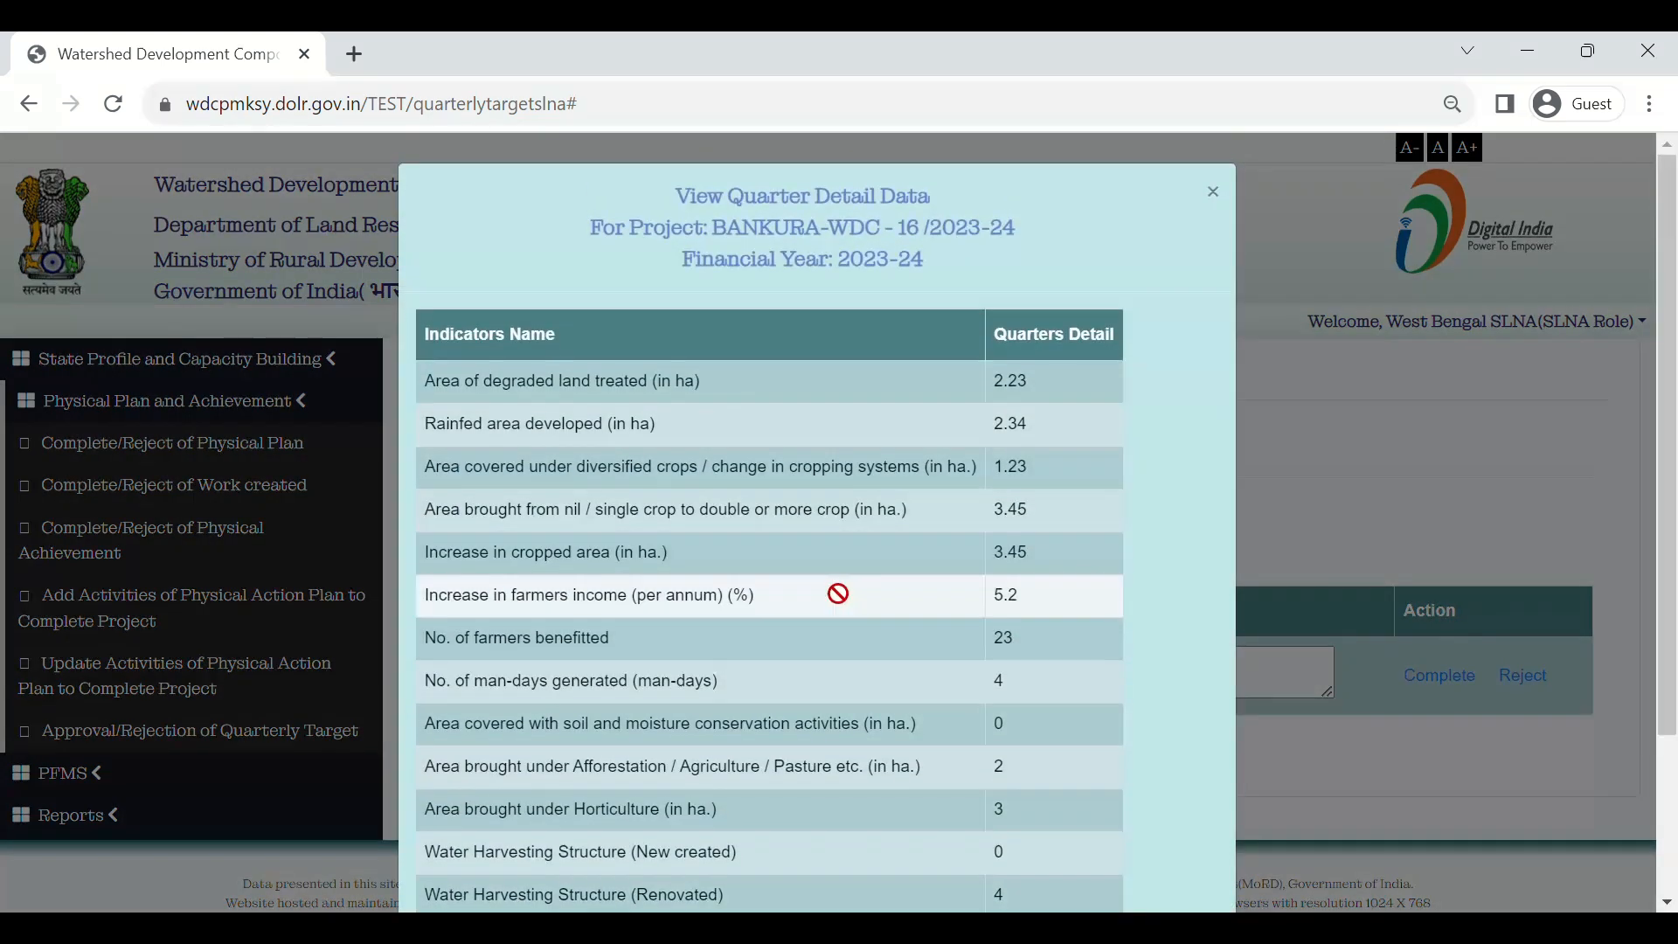
scroll(809, 601, down, 3)
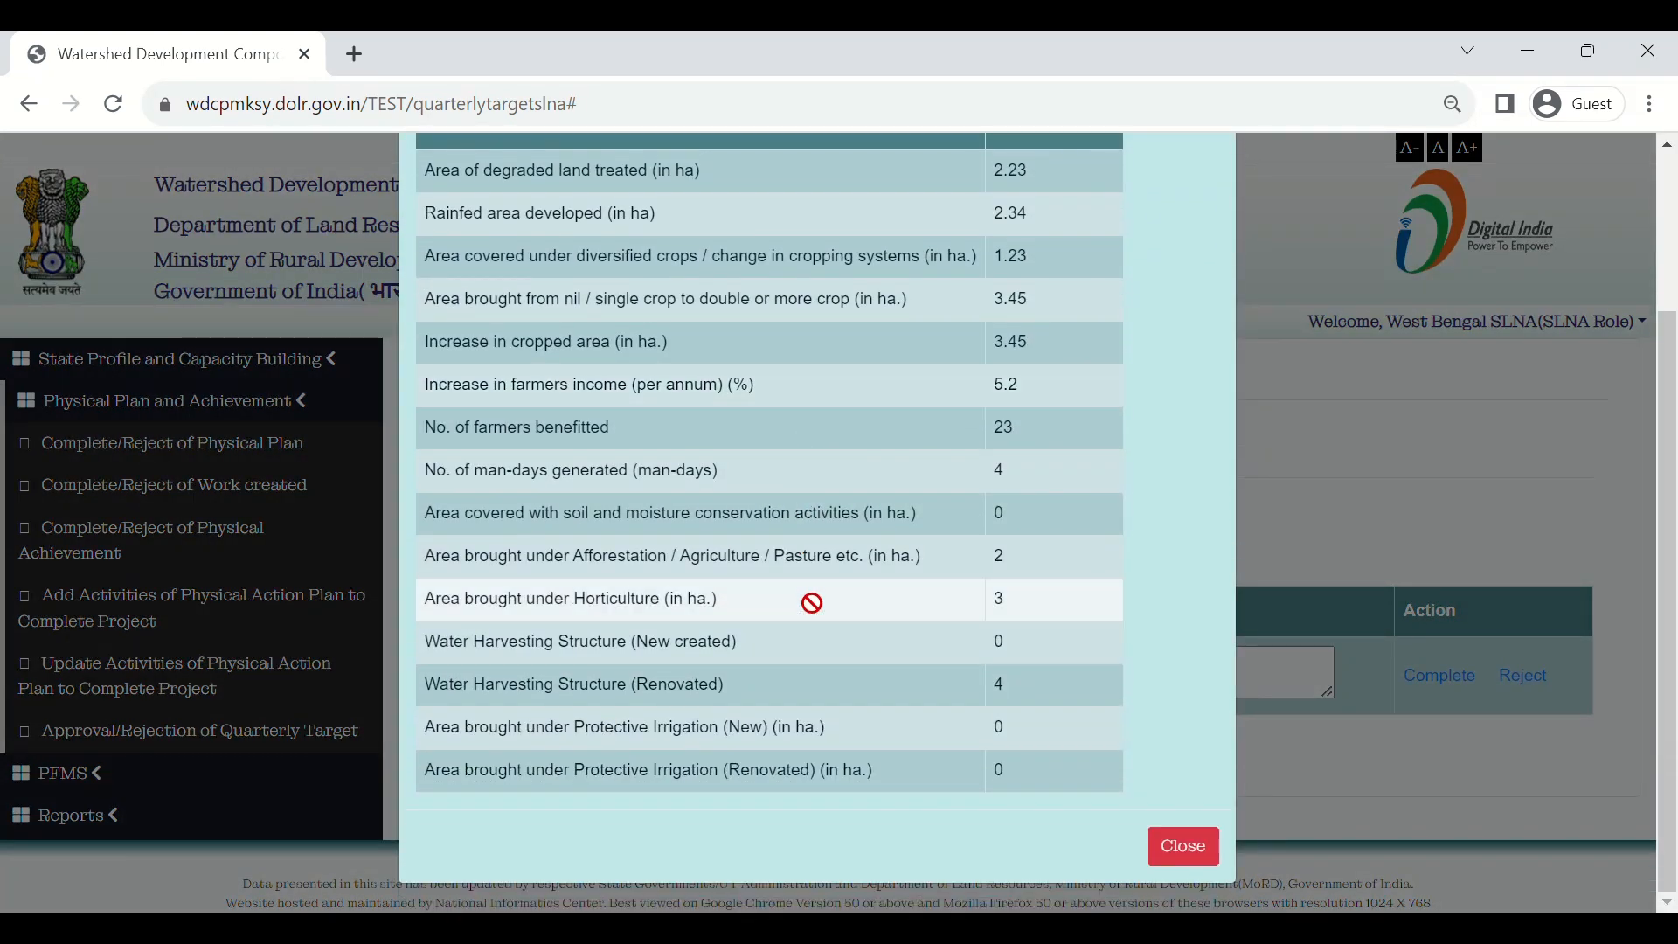
scroll(812, 602, up, 3)
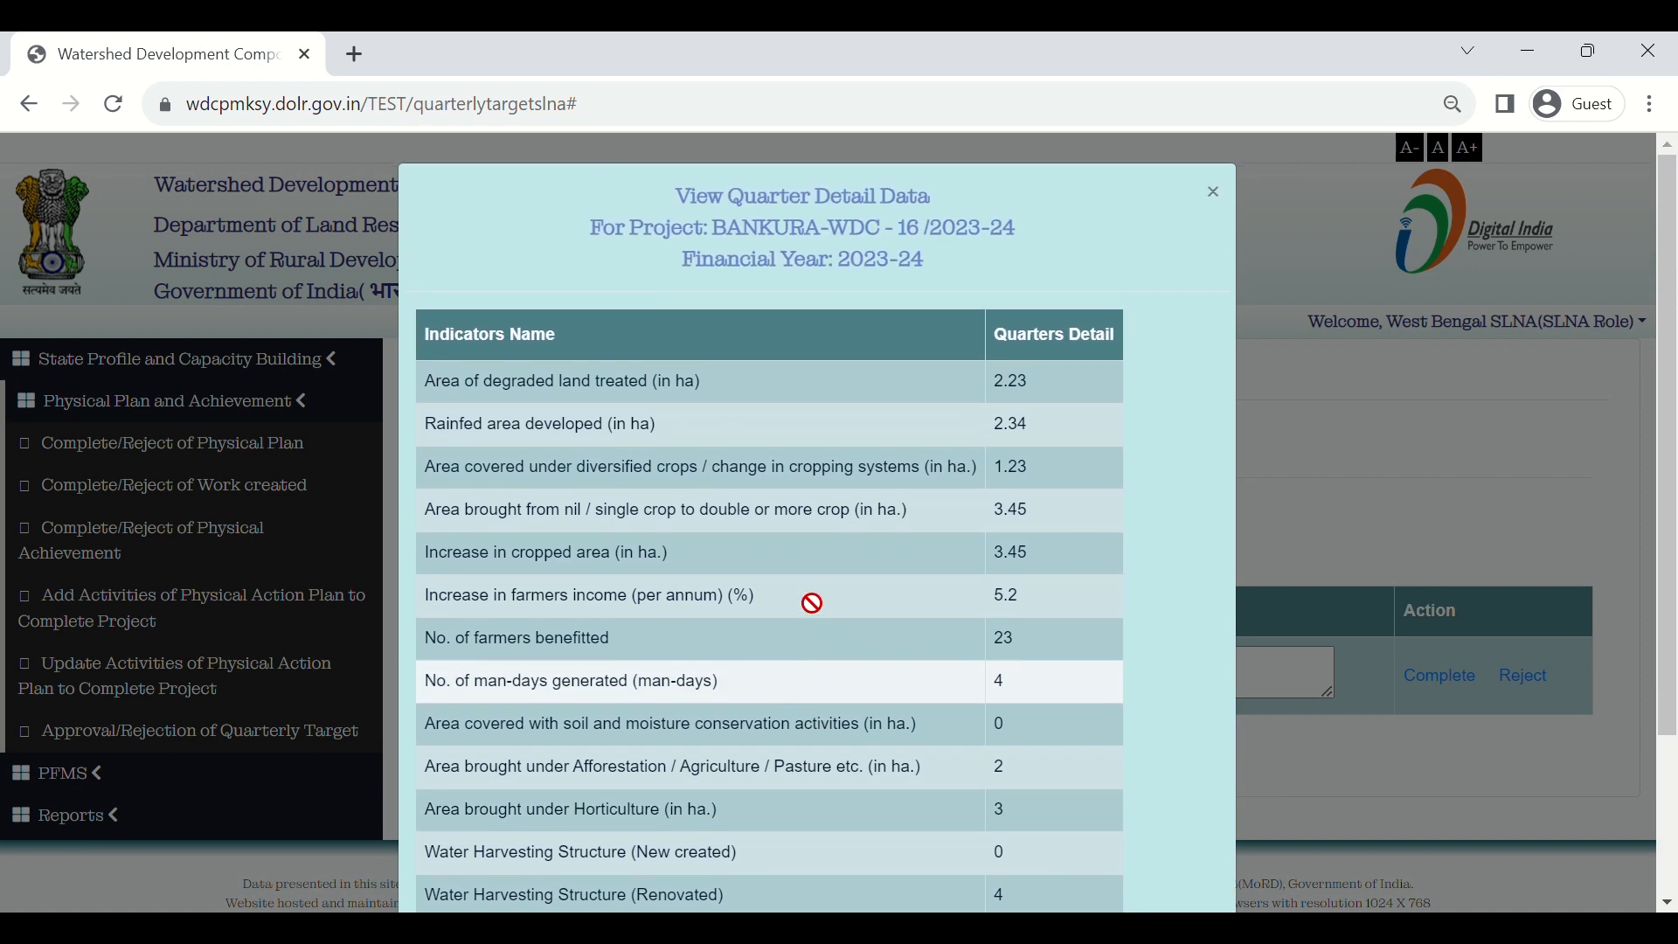
scroll(813, 603, down, 2)
scroll(813, 603, up, 2)
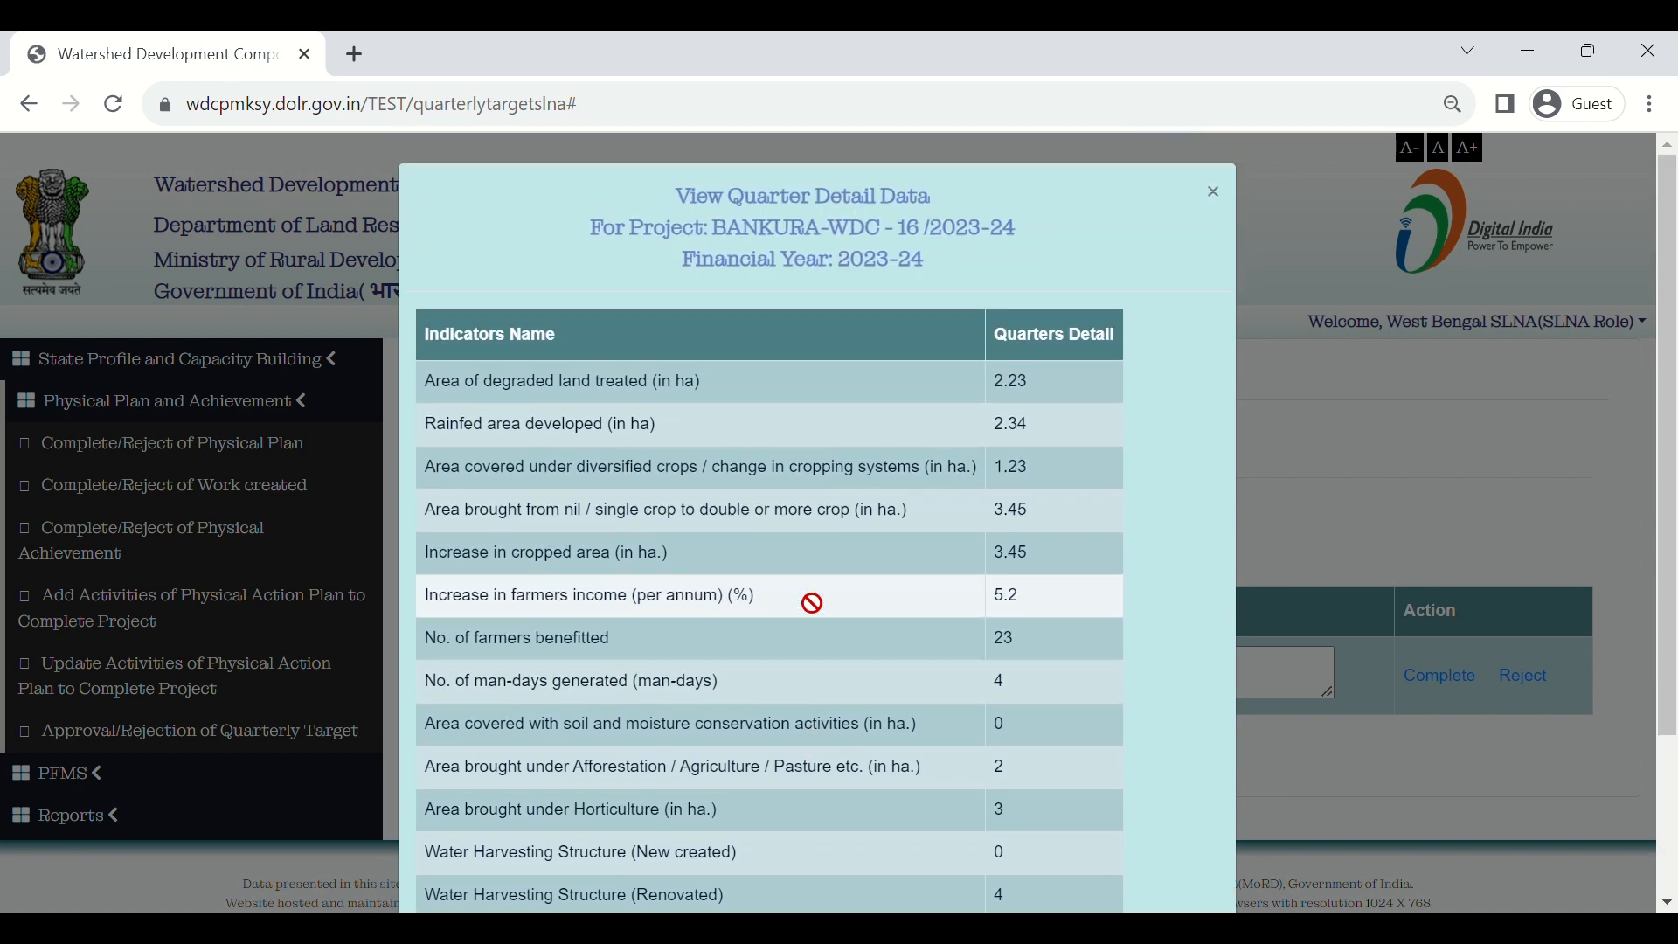
scroll(812, 603, down, 1)
scroll(812, 603, up, 1)
scroll(812, 603, down, 3)
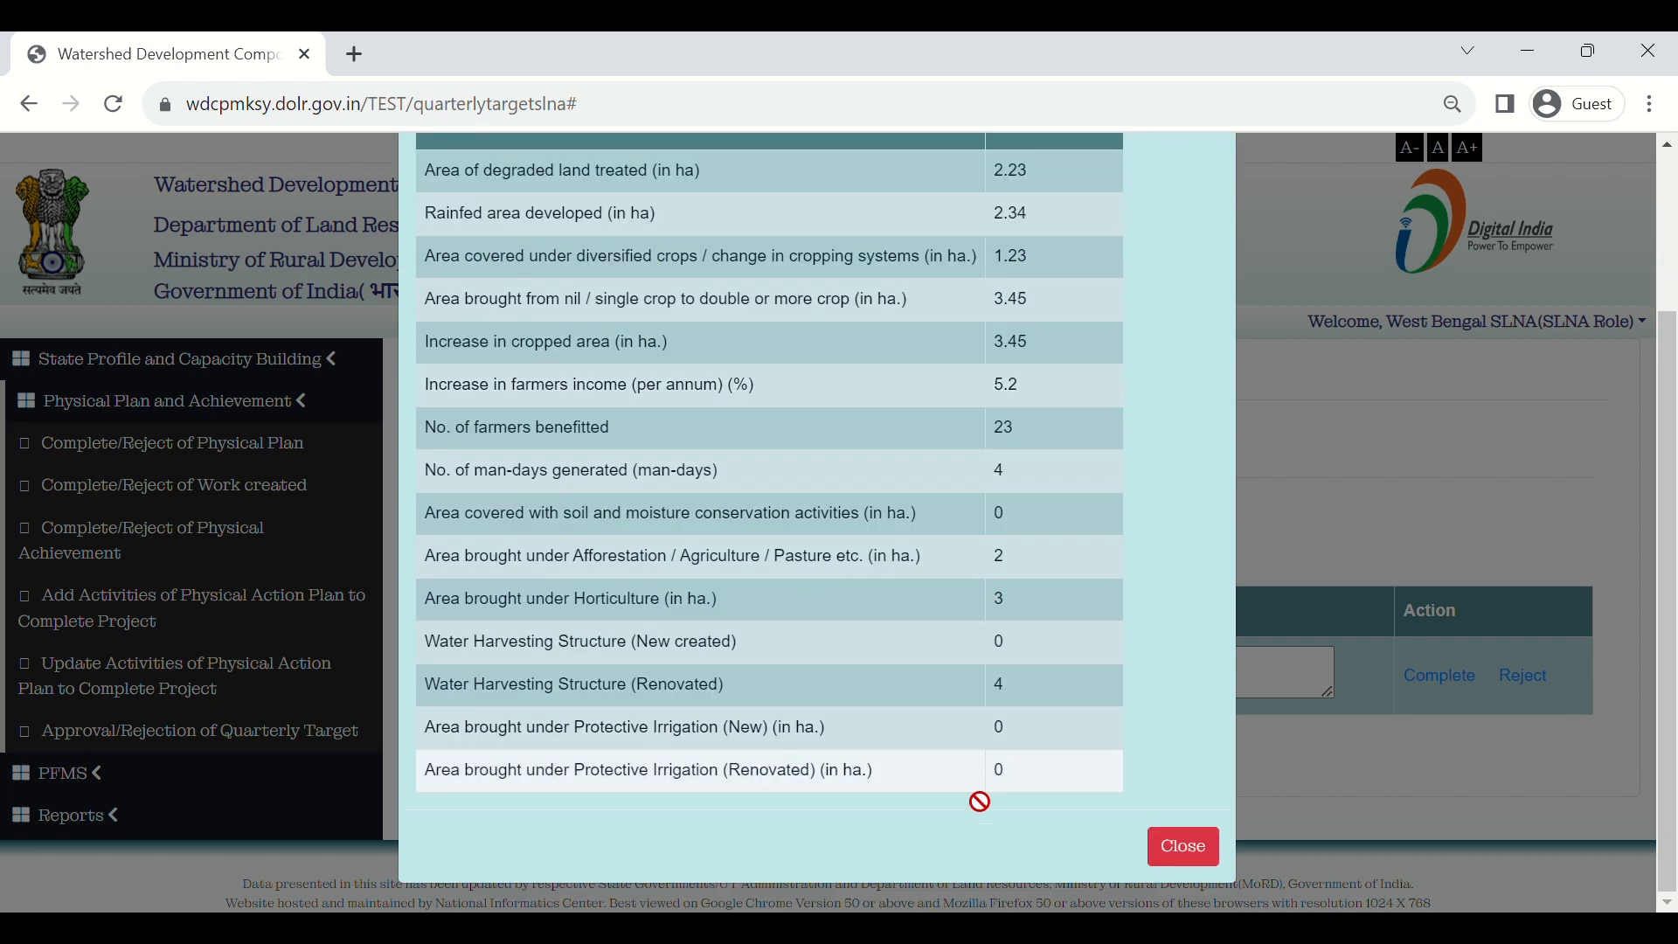
click(1182, 846)
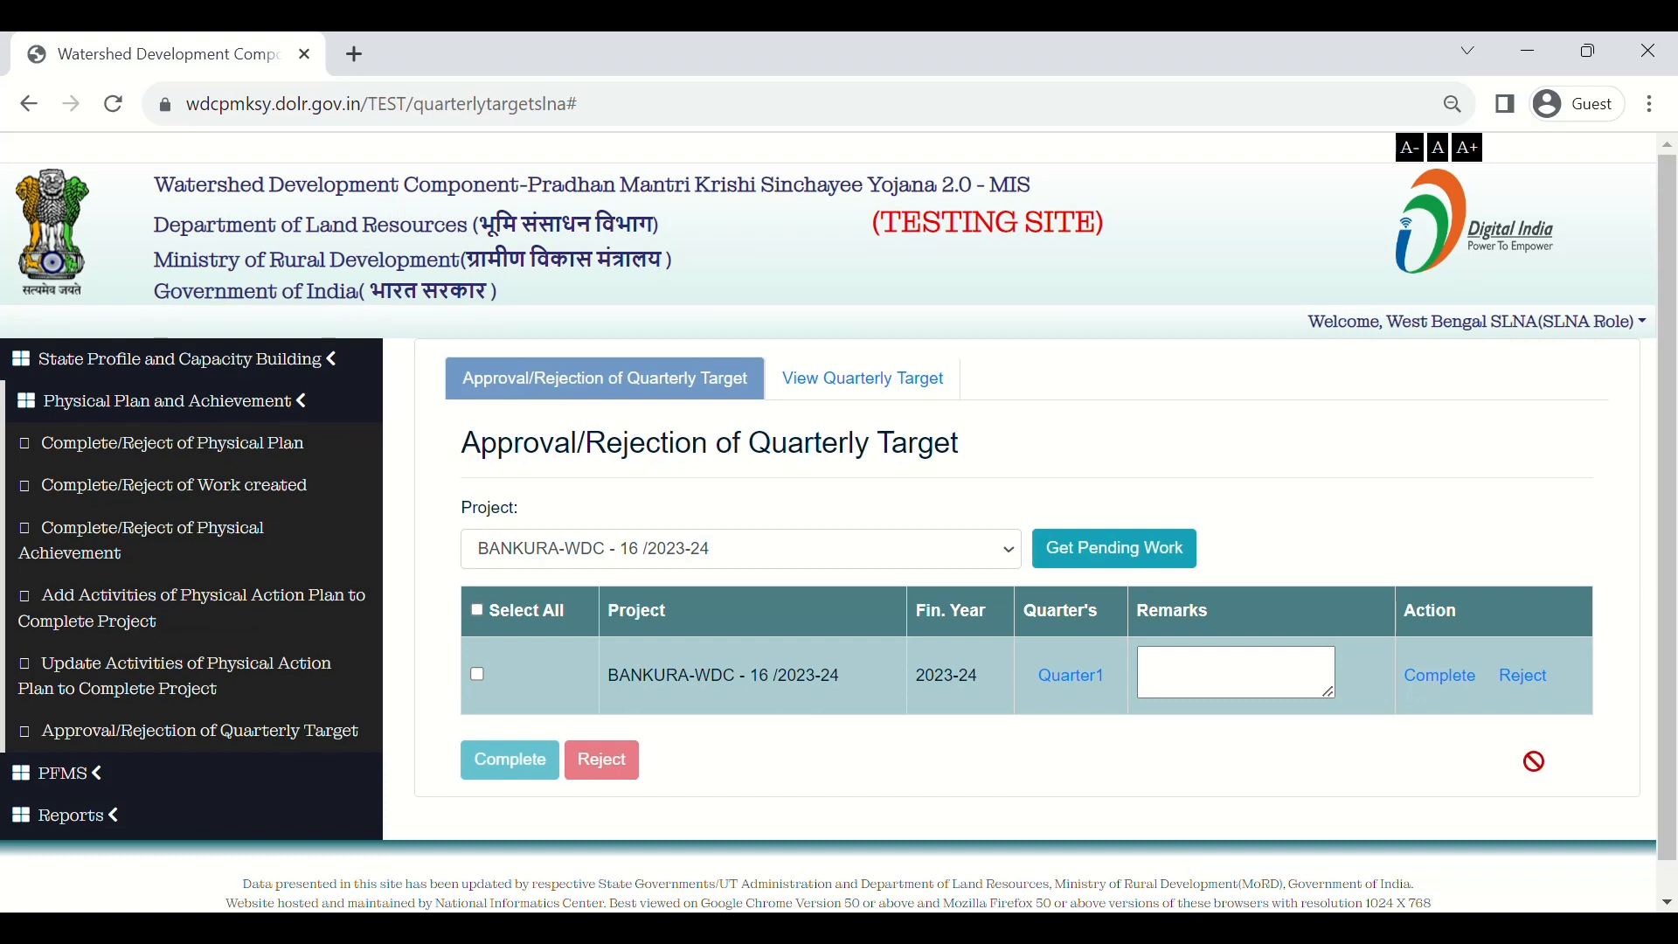
click(1537, 687)
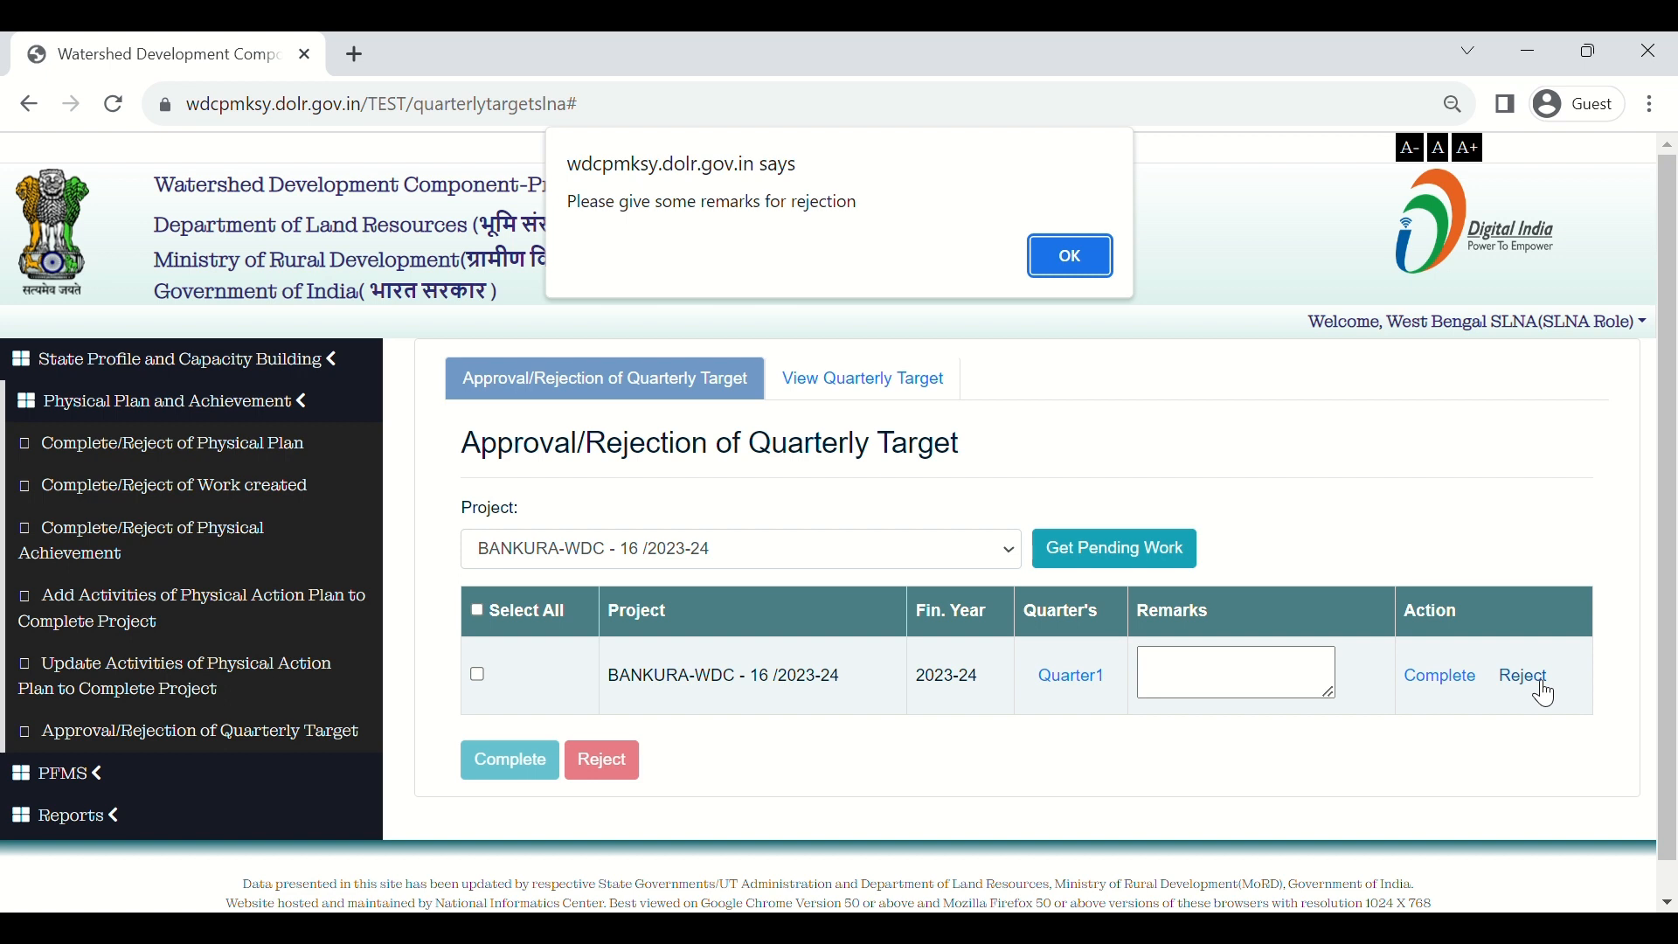
Step: Add the remark 'not ok' to Quarter1, then decline the rejection confirmation
click(1087, 262)
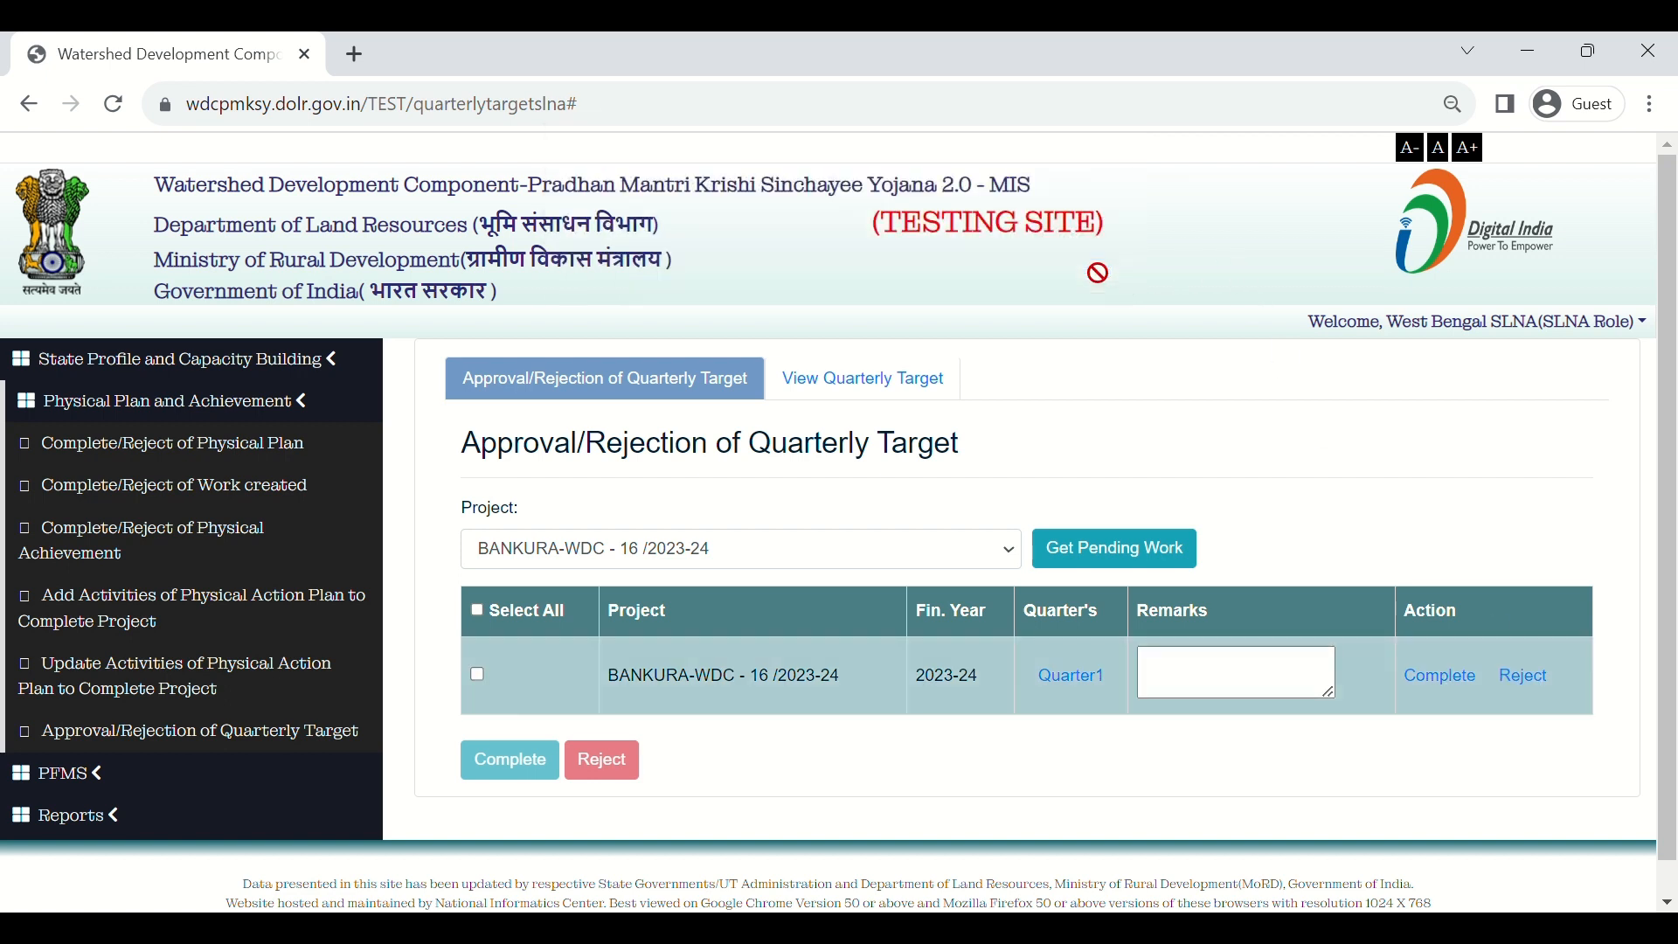
click(1190, 689)
text(no)
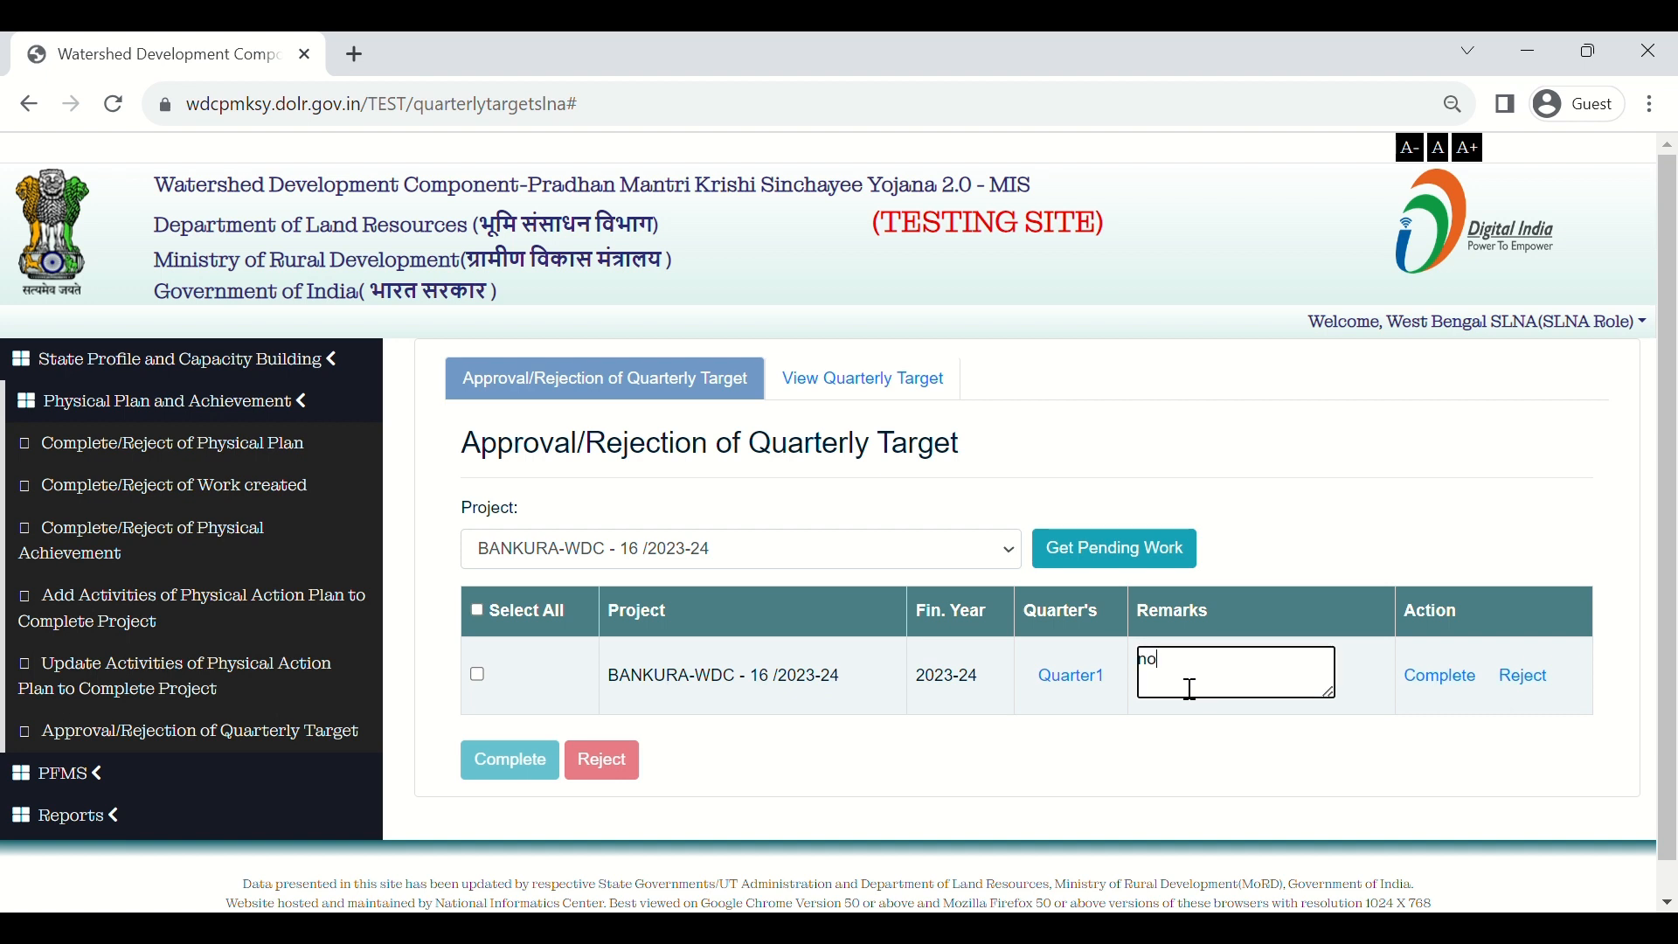
text(t ok)
click(1548, 691)
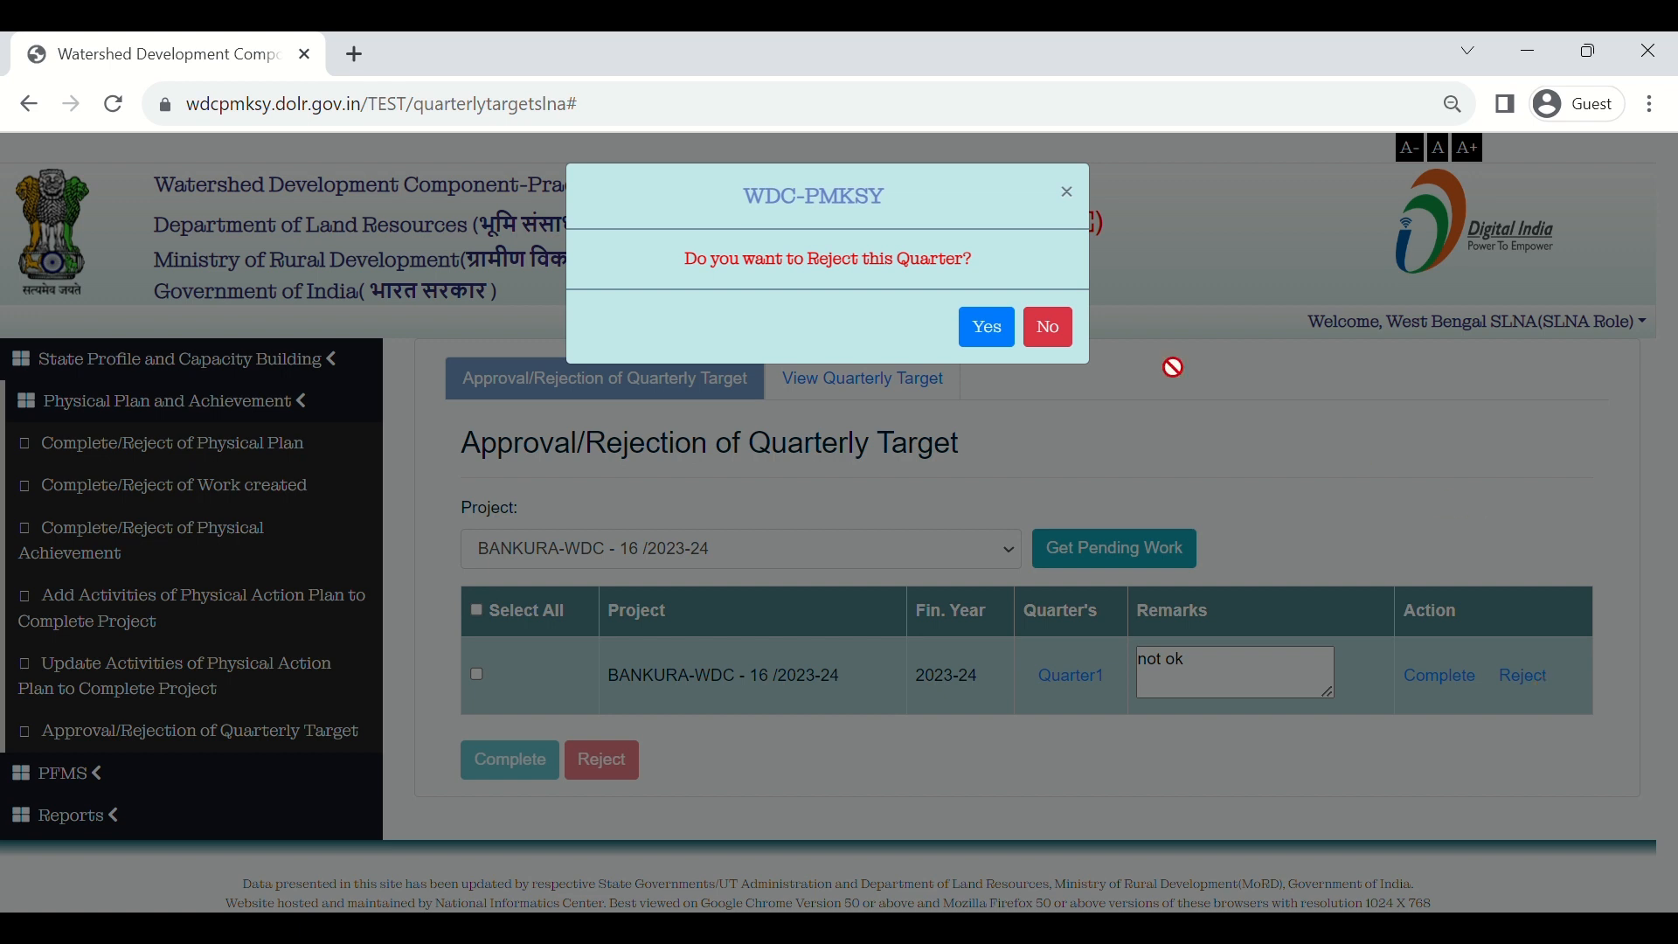
click(1061, 337)
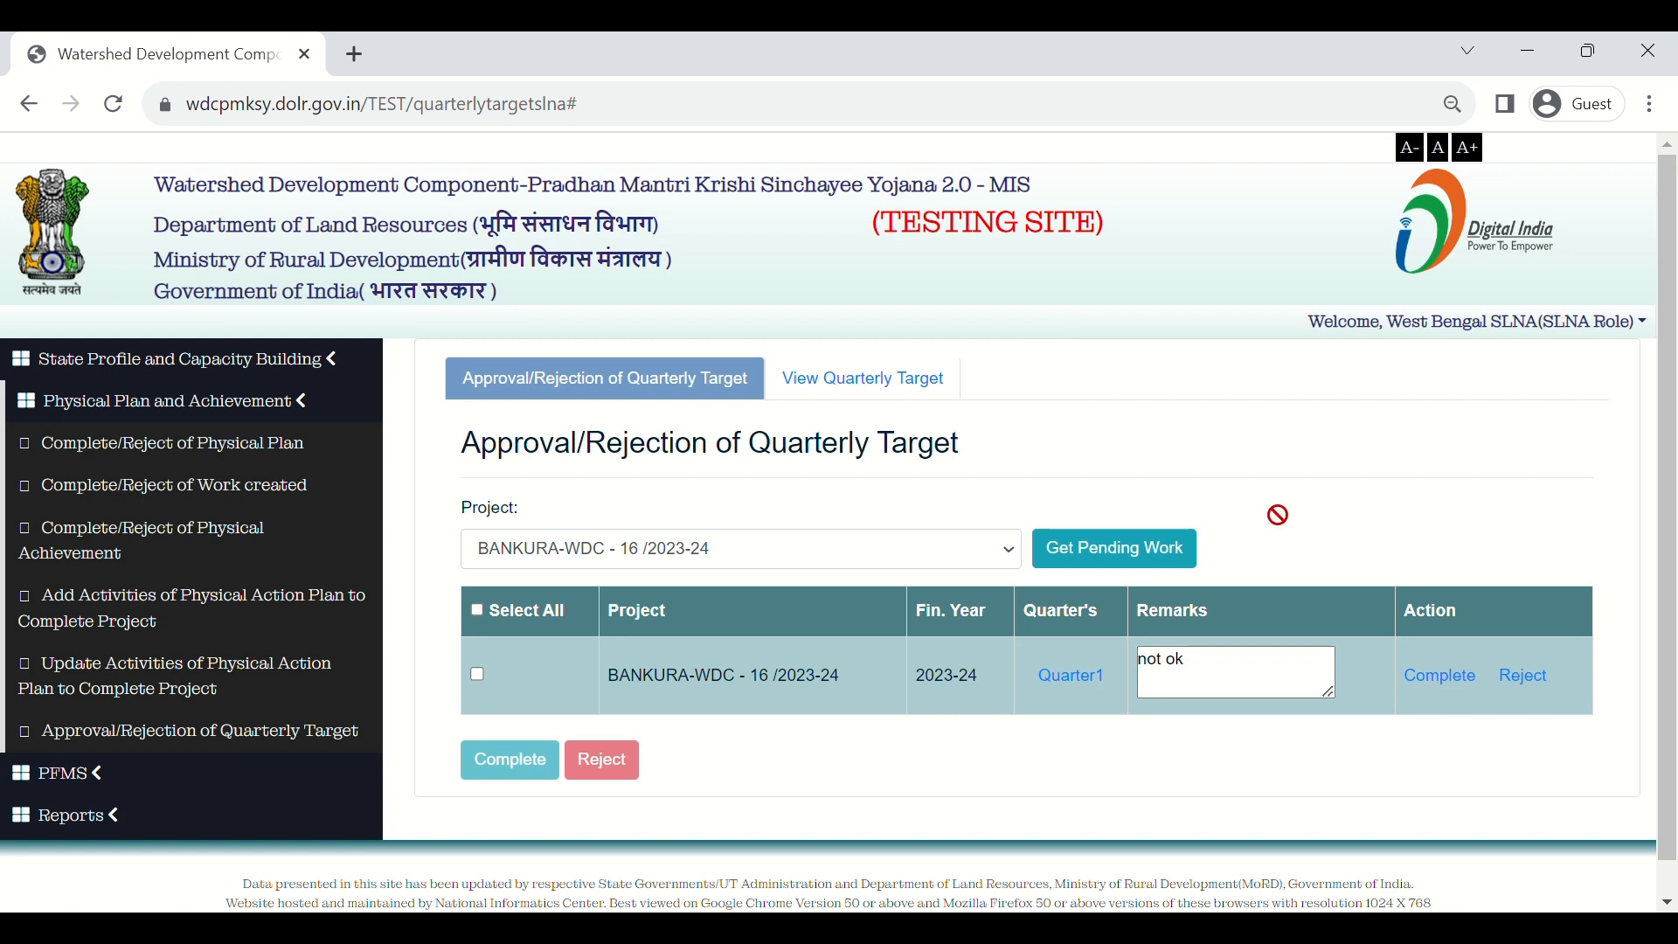
Step: Back out of a first Complete attempt and select all pending quarter rows
click(1473, 681)
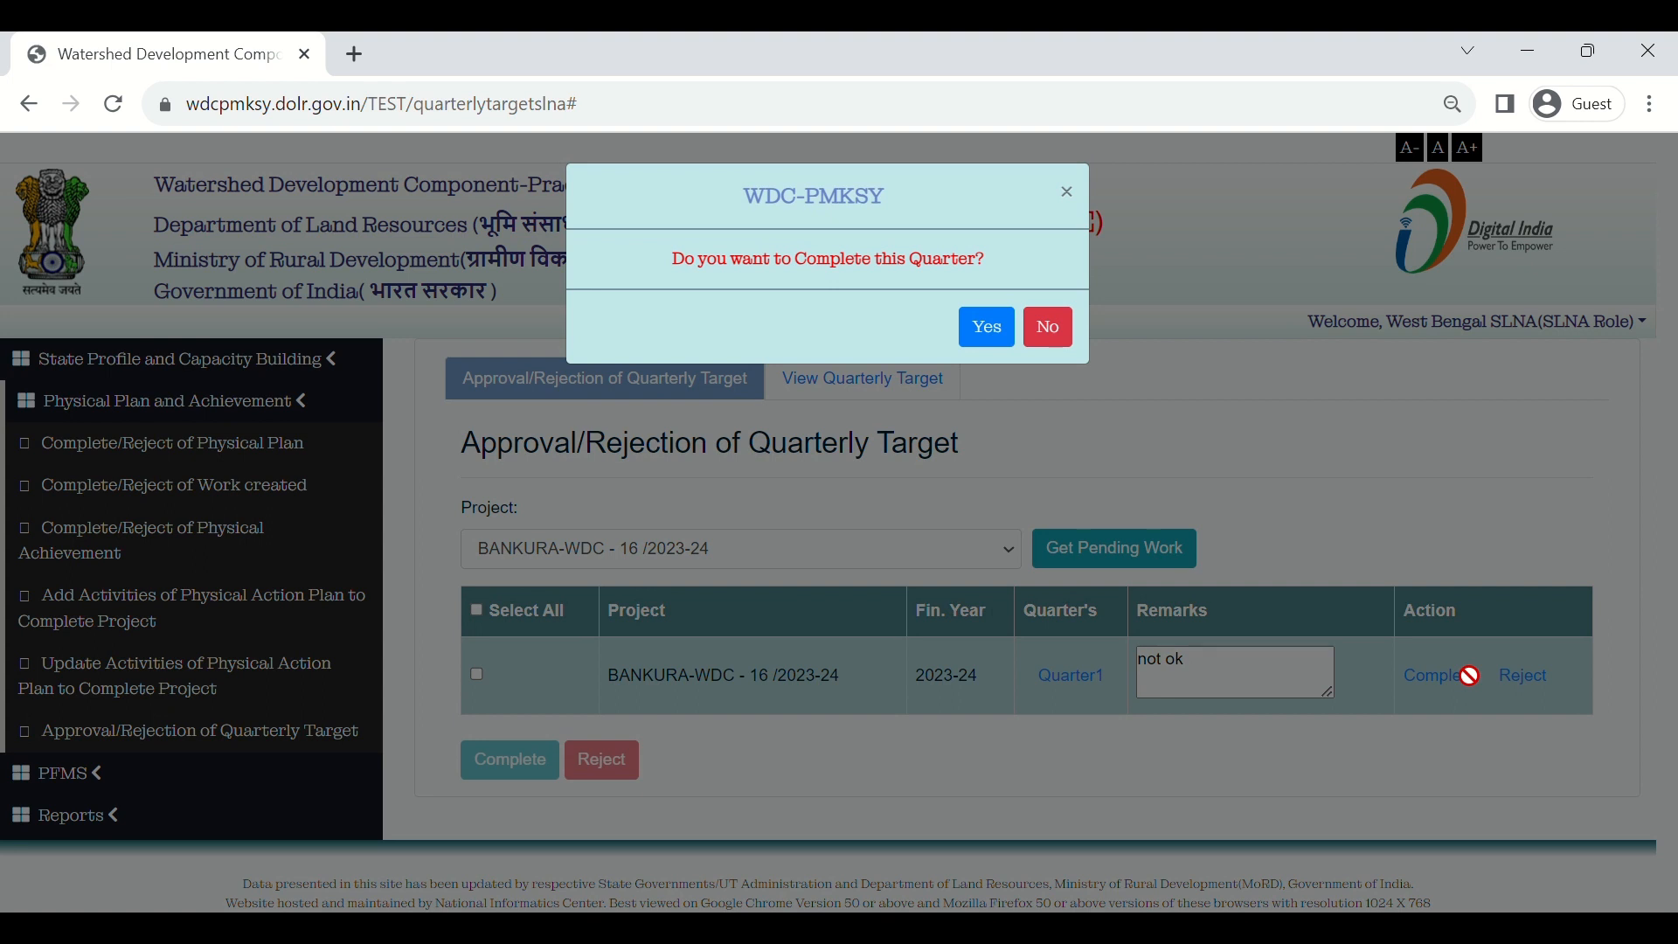
click(1068, 330)
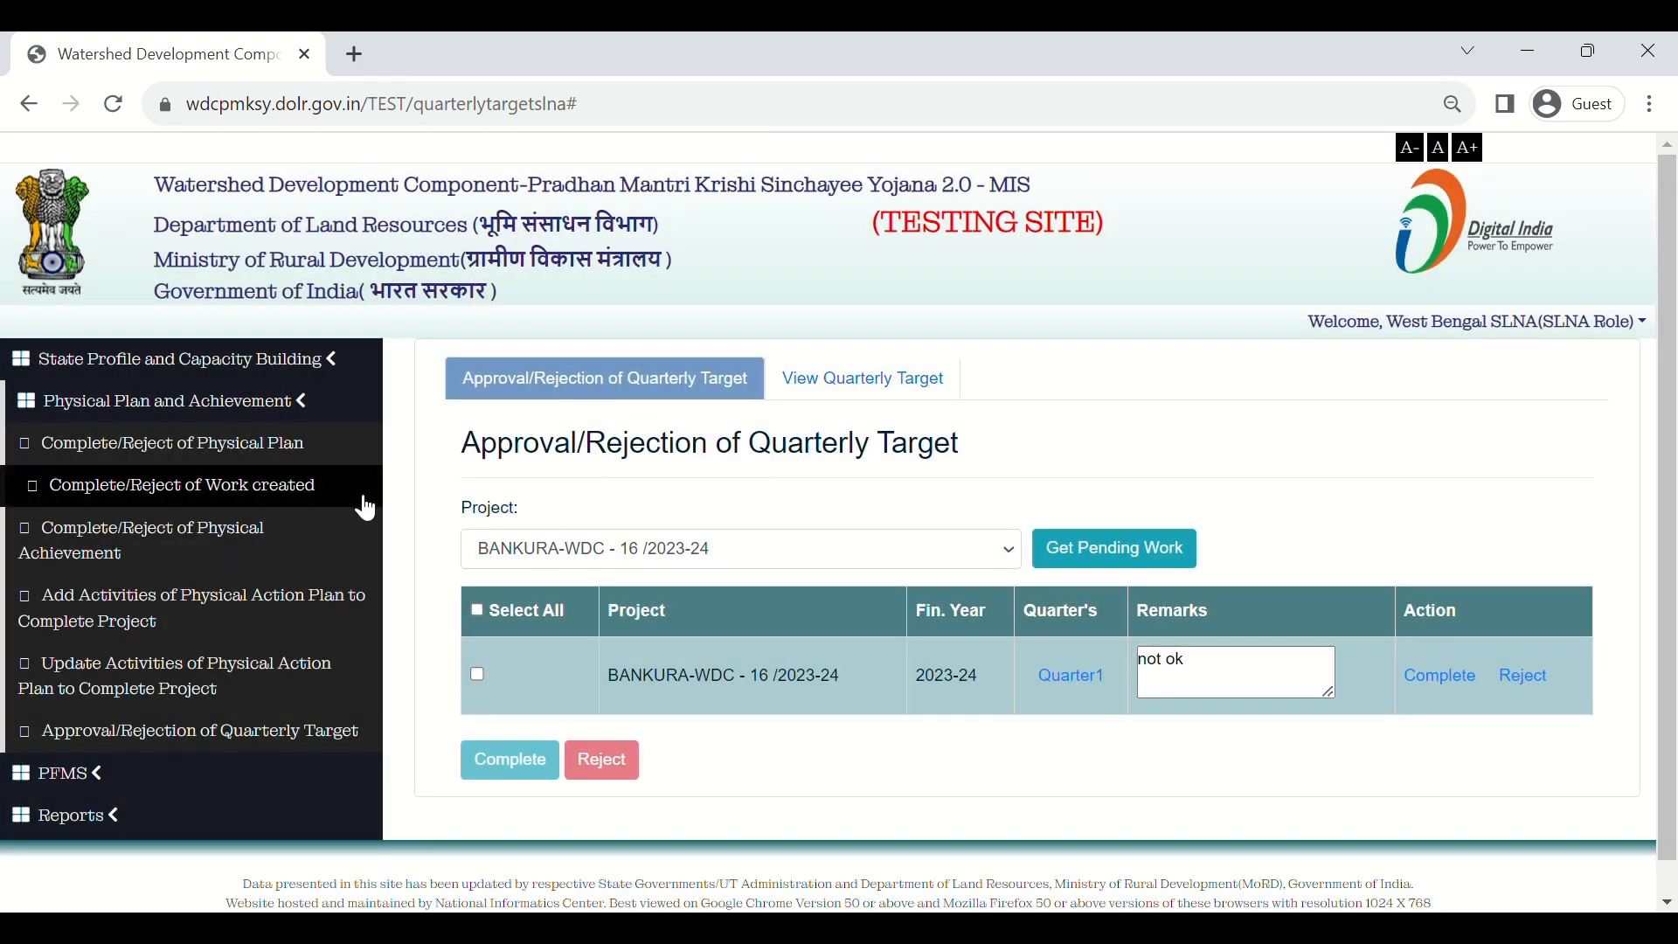
click(478, 612)
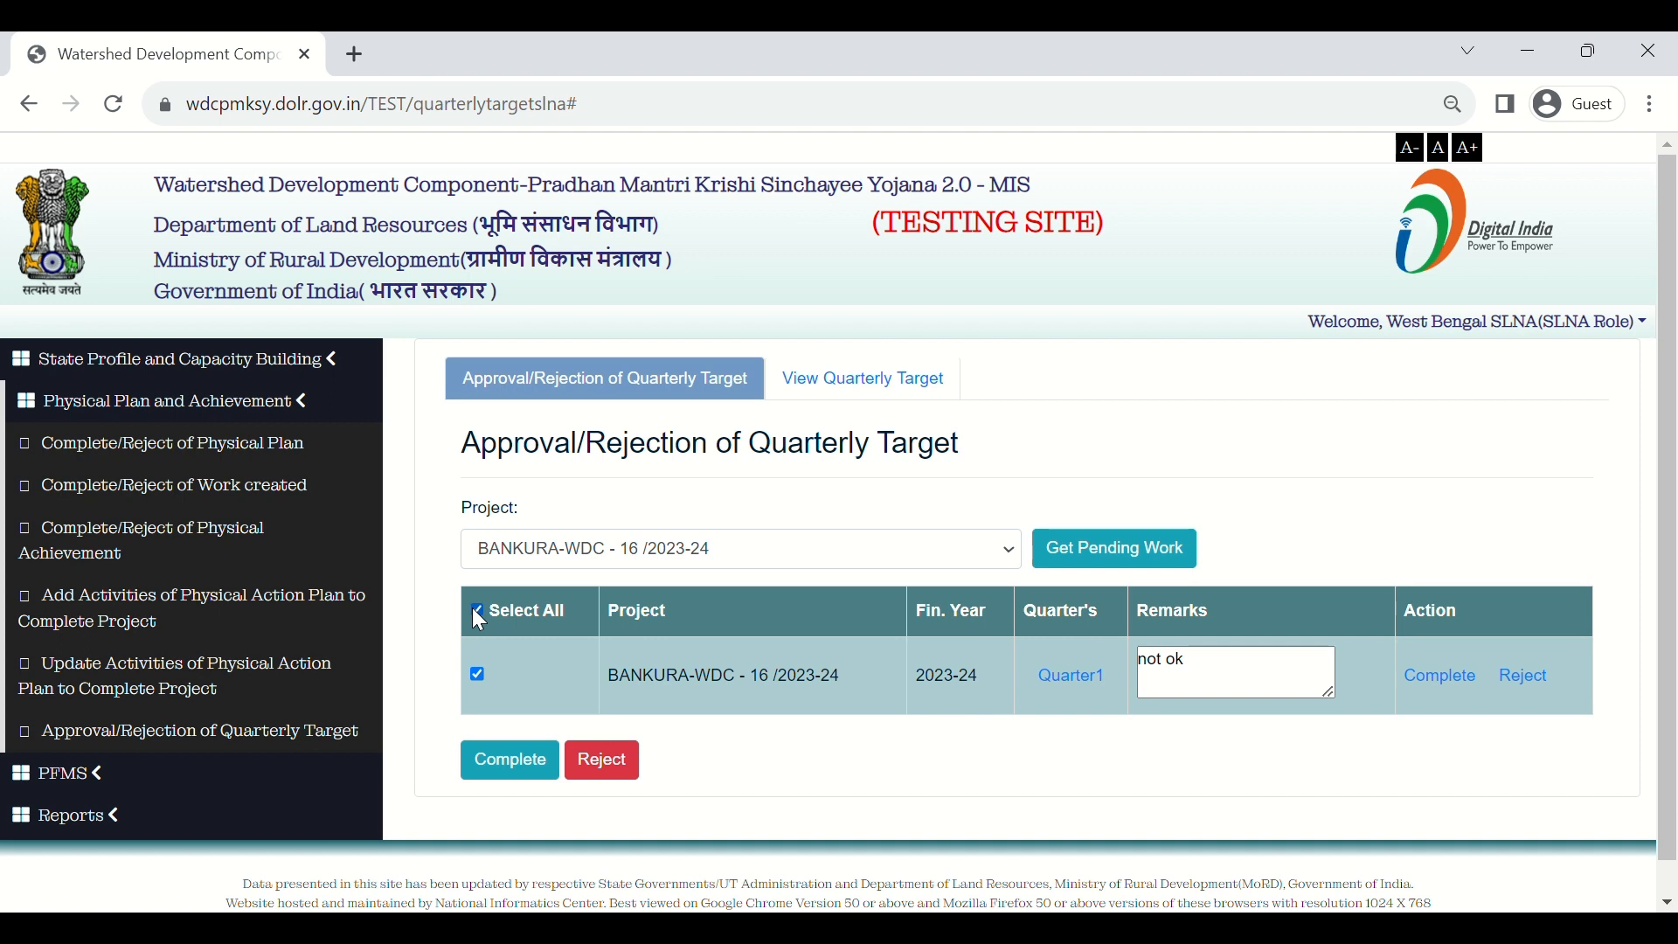
Step: Change the Quarter1 remark to 'okay' and mark the checked quarter complete
click(1224, 680)
key(BackSpace)
key(BackSpace)
key(BackSpace)
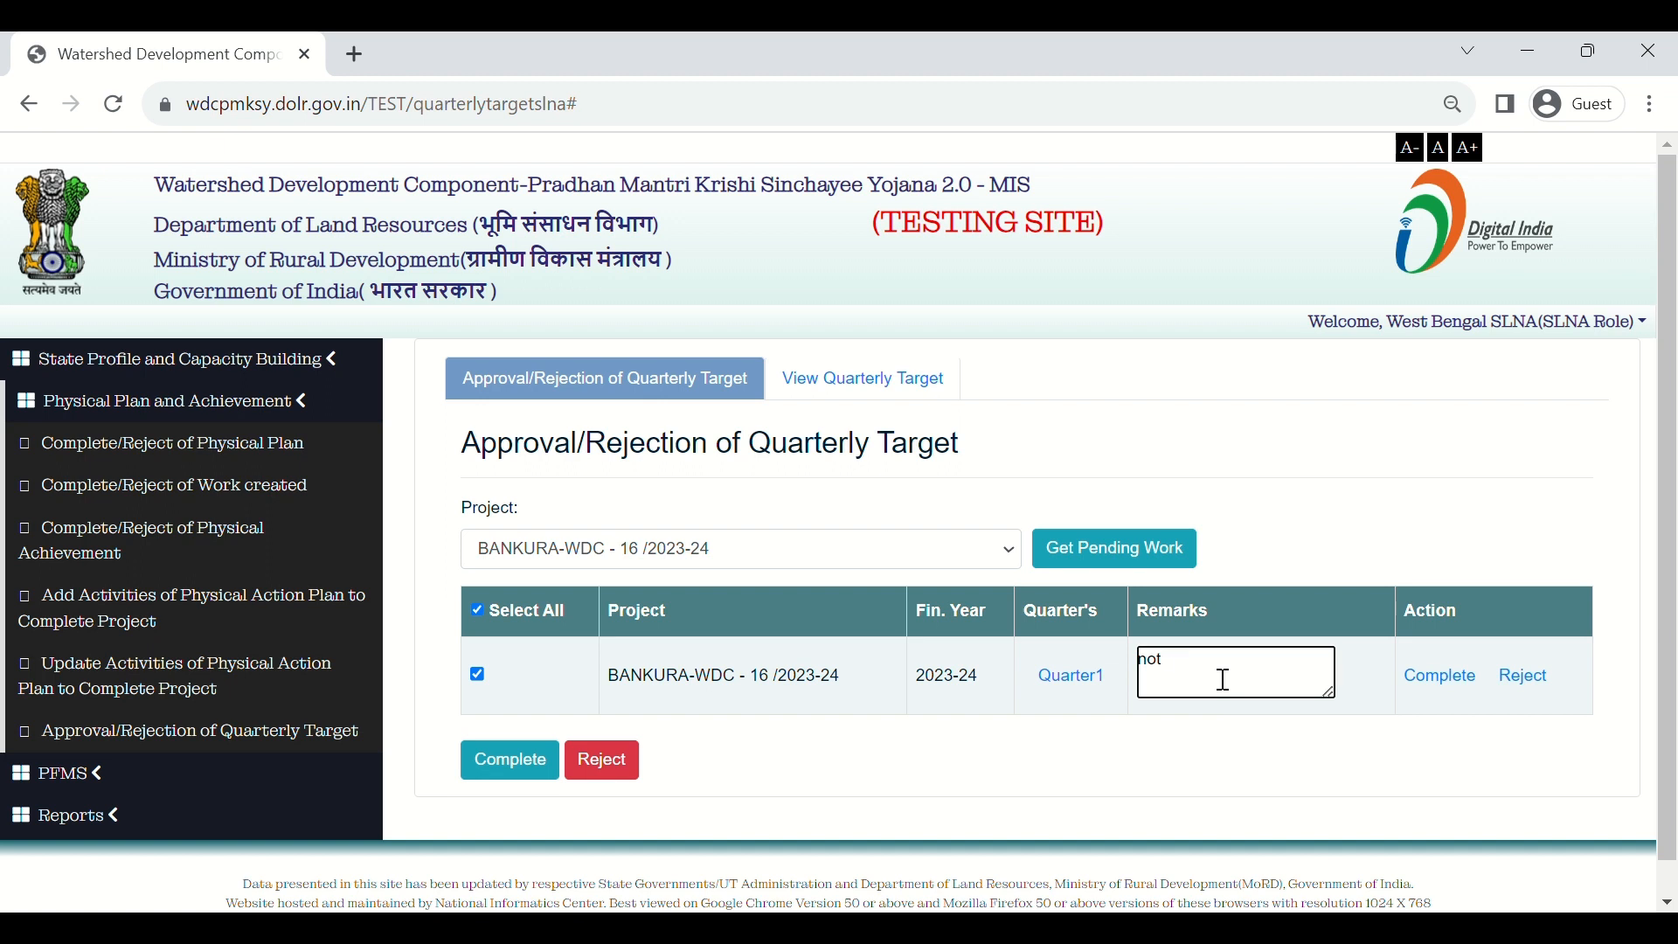
key(BackSpace)
key(BackSpace)
text(okay)
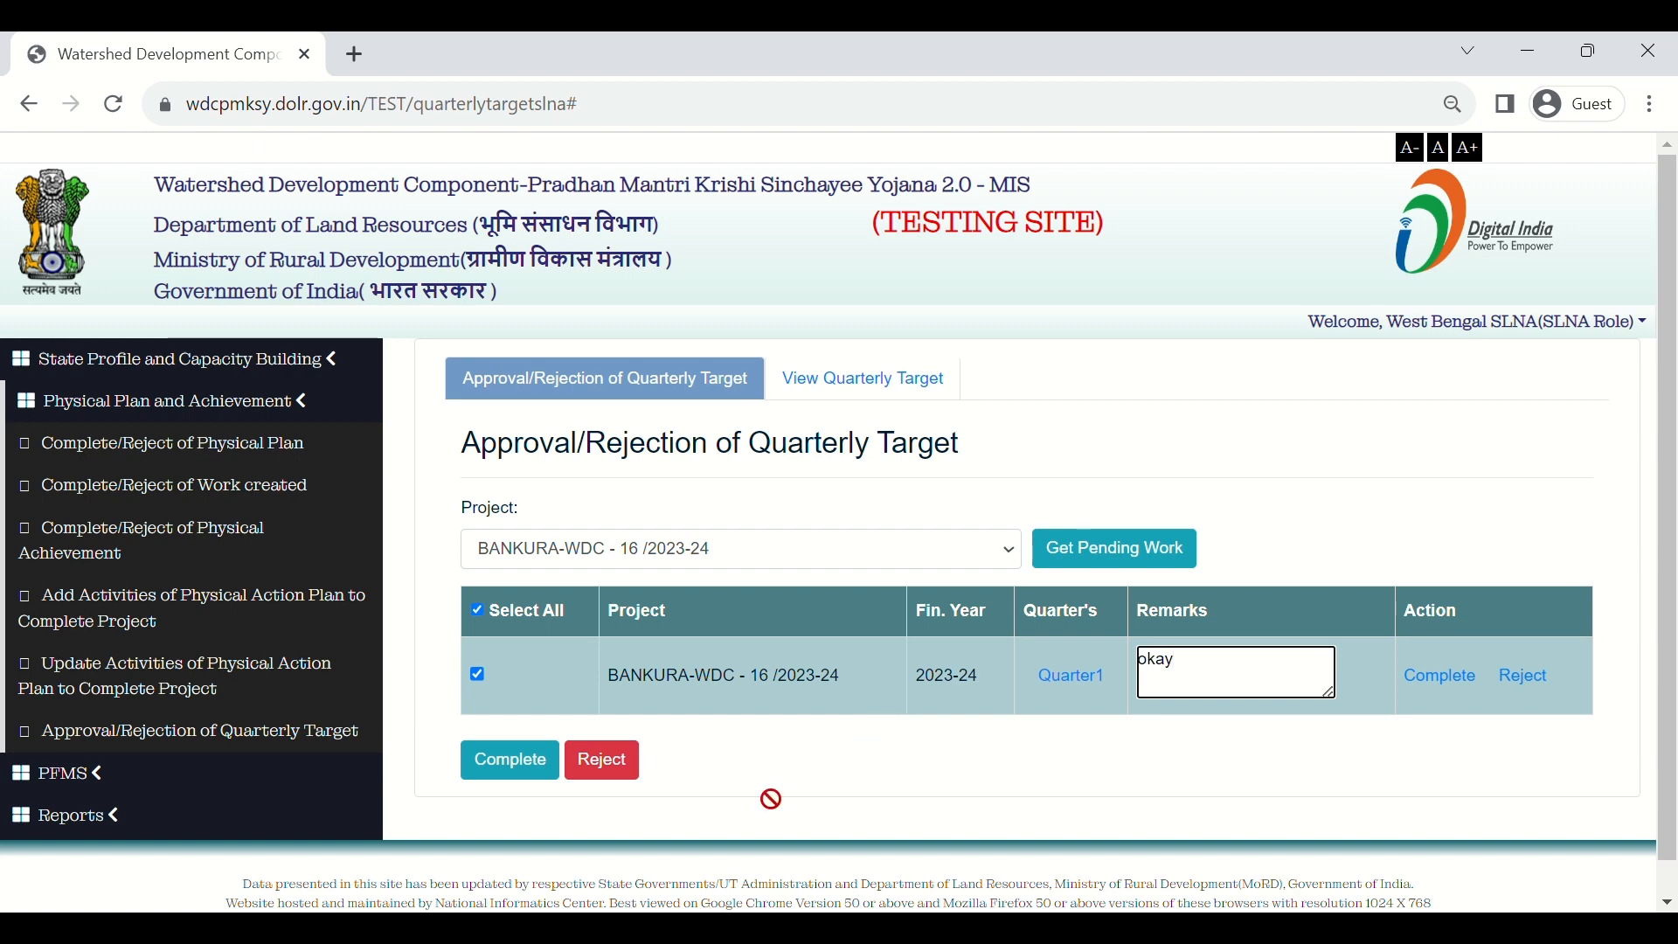
click(517, 775)
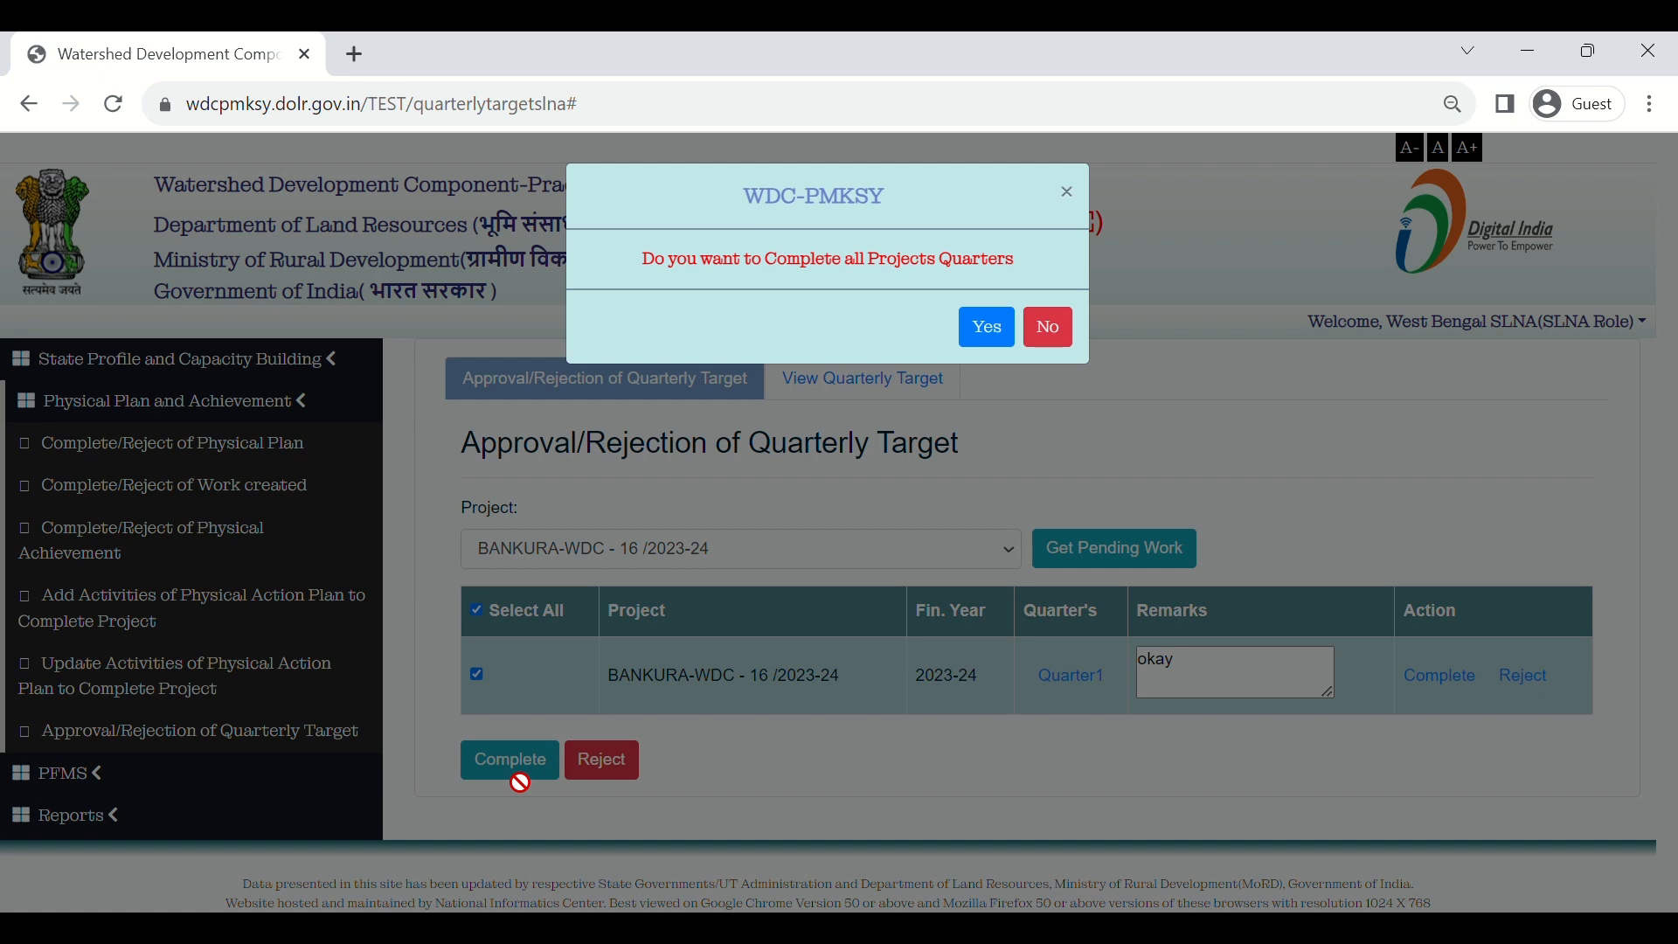
click(989, 328)
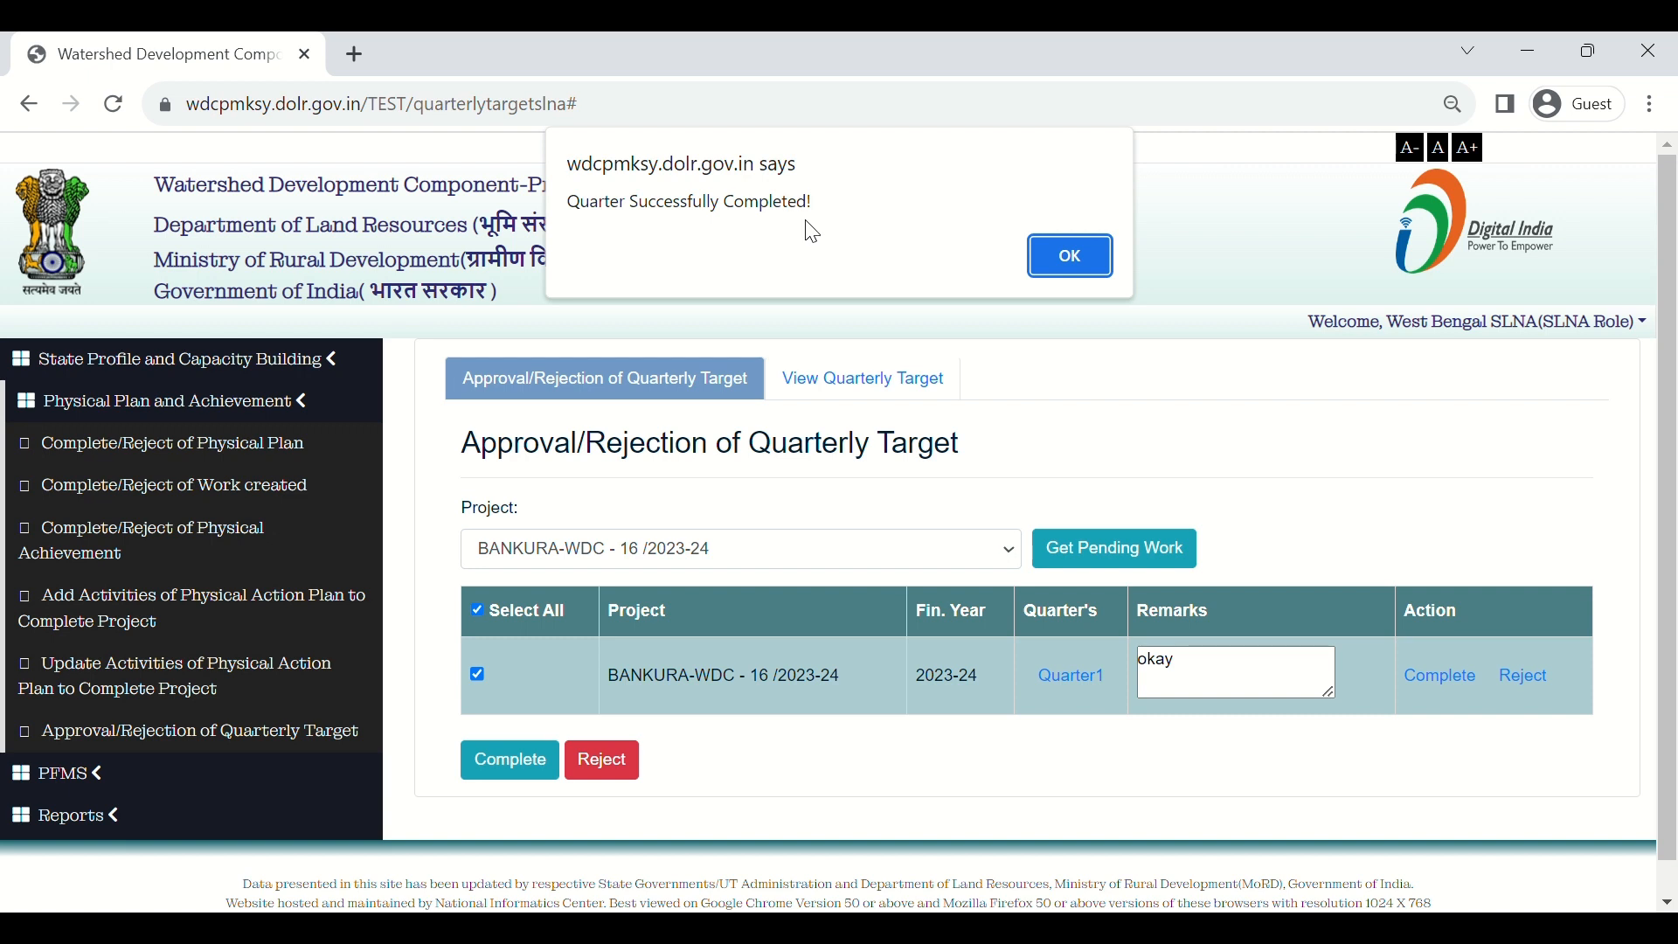
click(1046, 264)
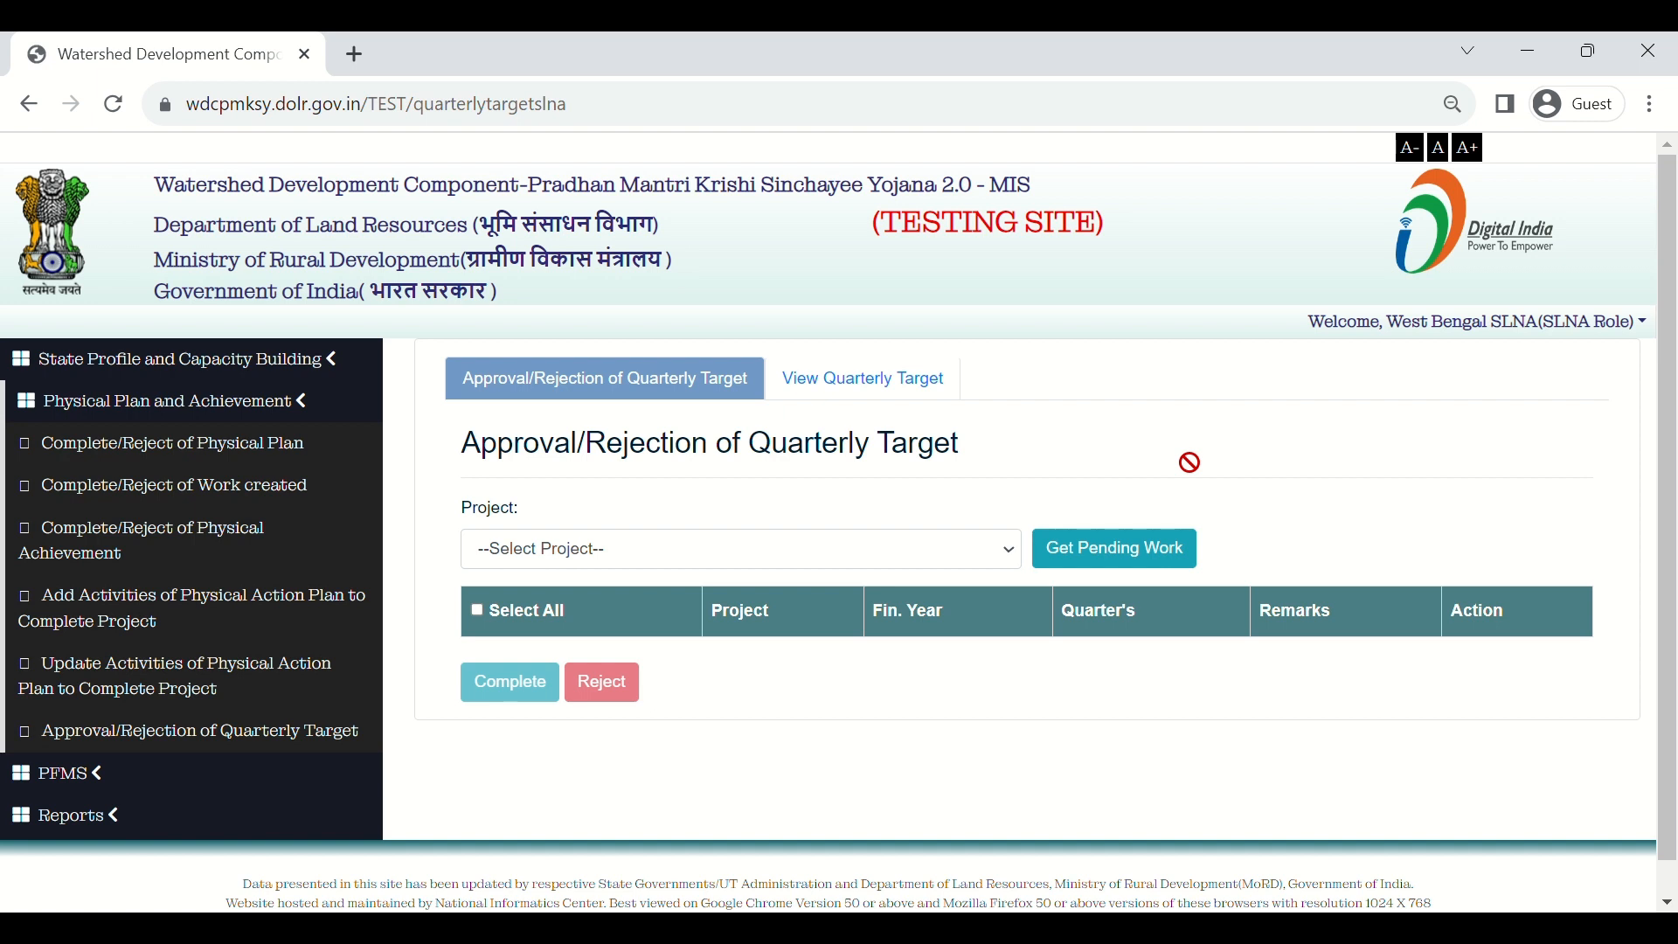
Step: Log out of SLNA and sign in as the Bankura PIA user with password and security code
click(1548, 333)
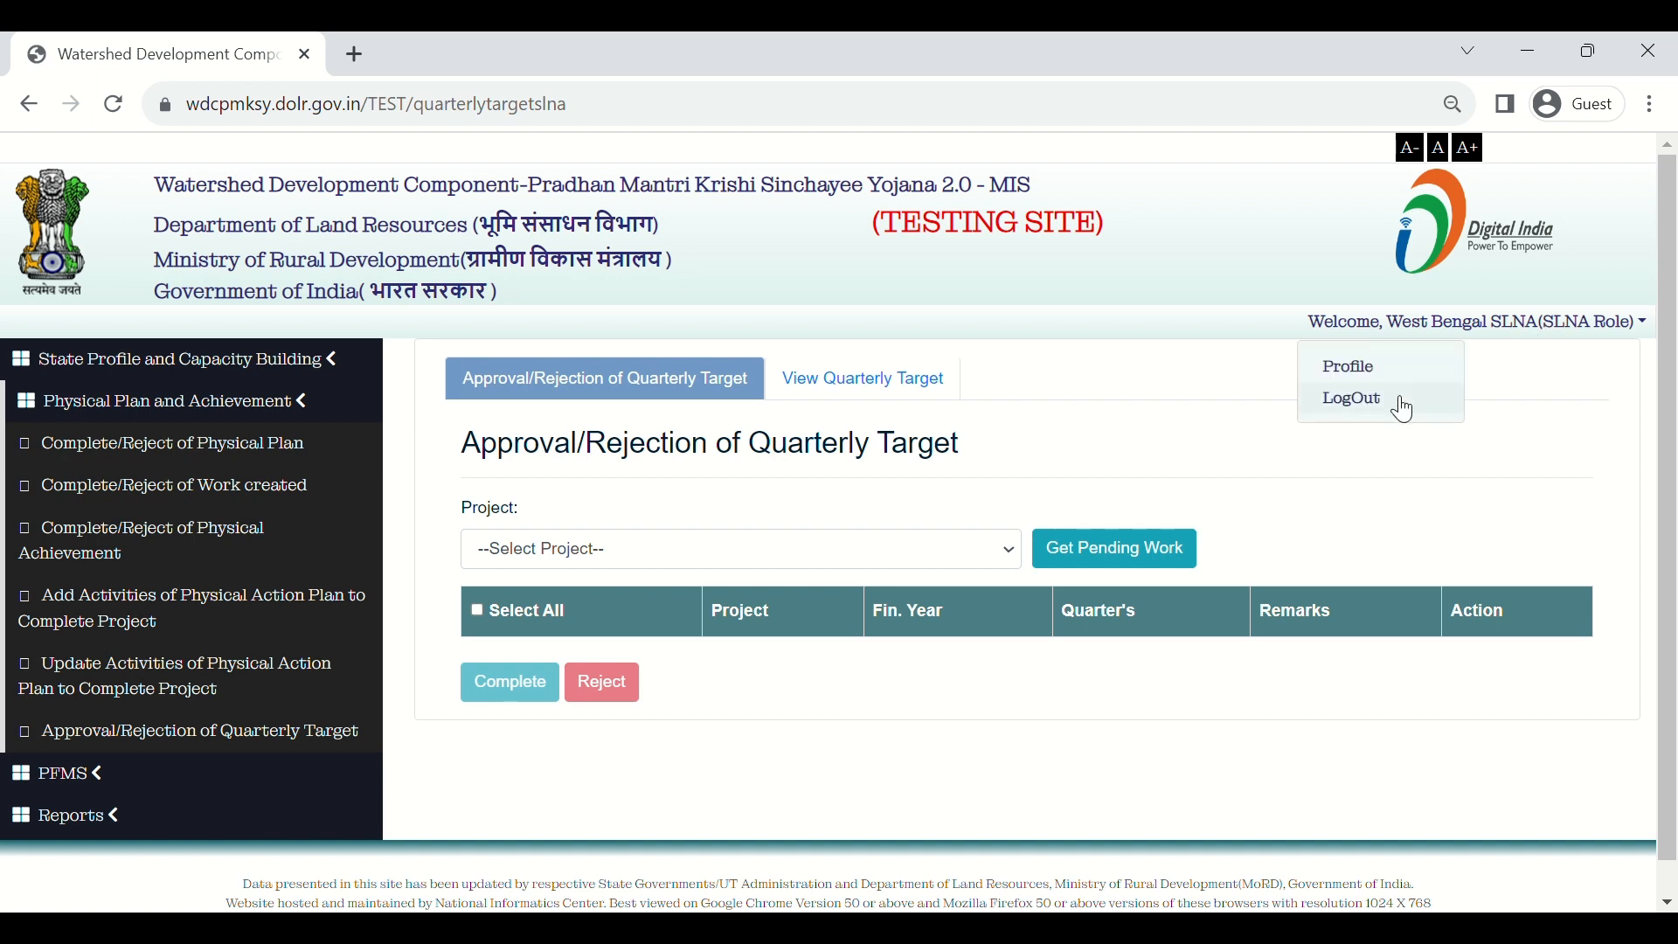
click(1398, 402)
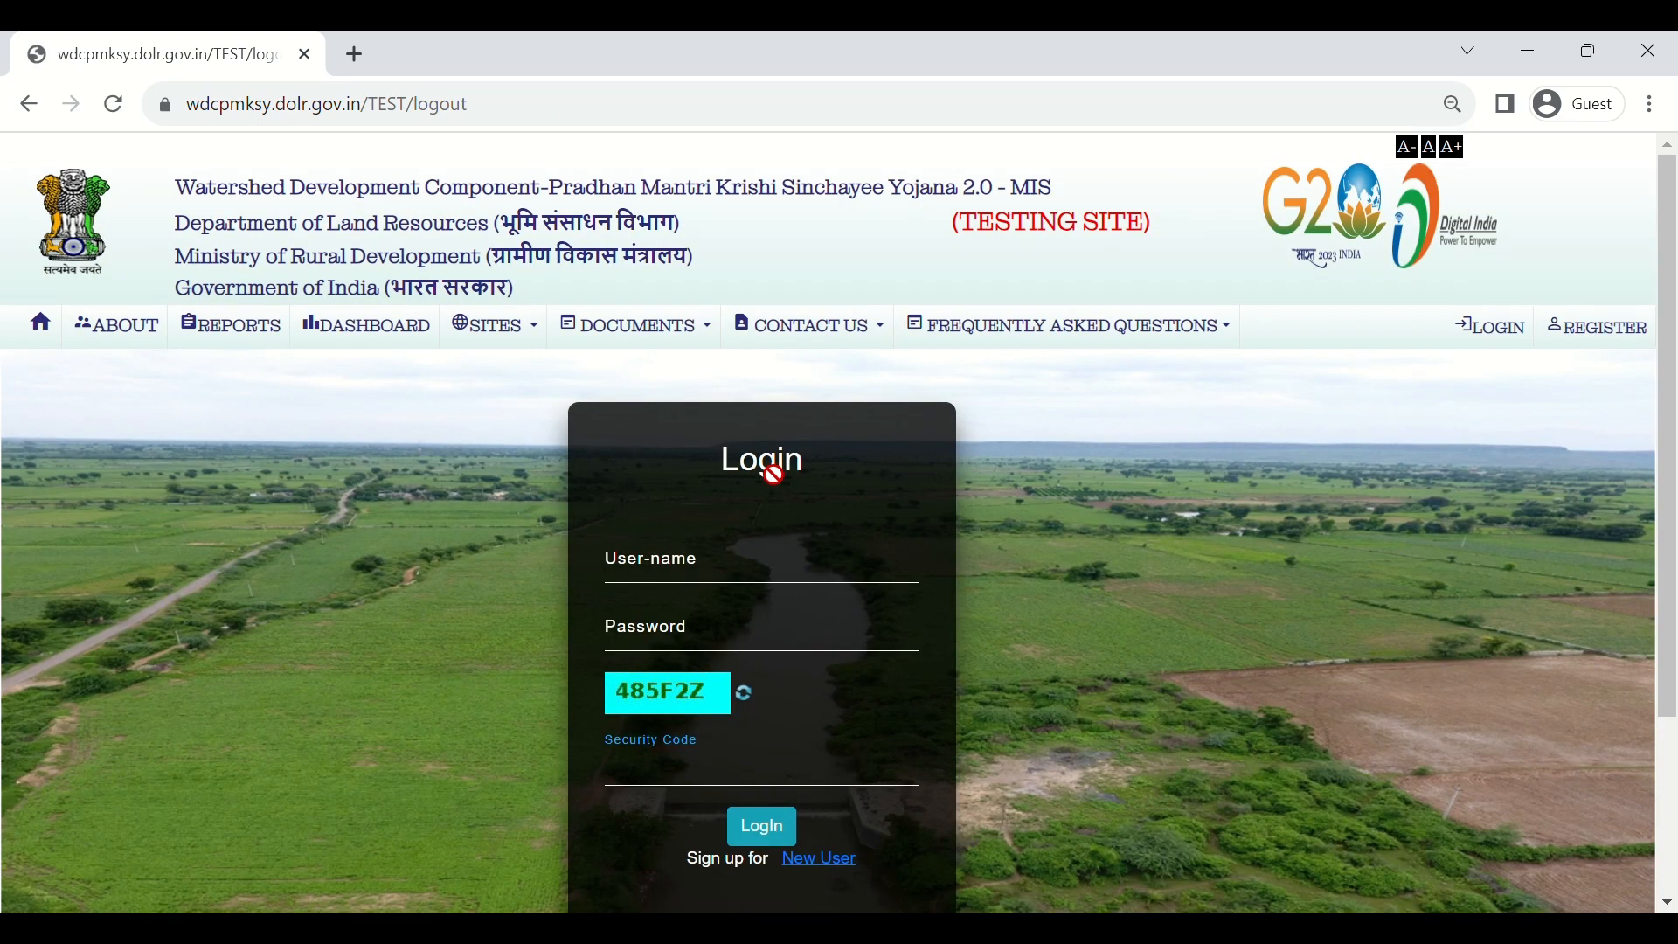
click(759, 553)
key(ctrl+v)
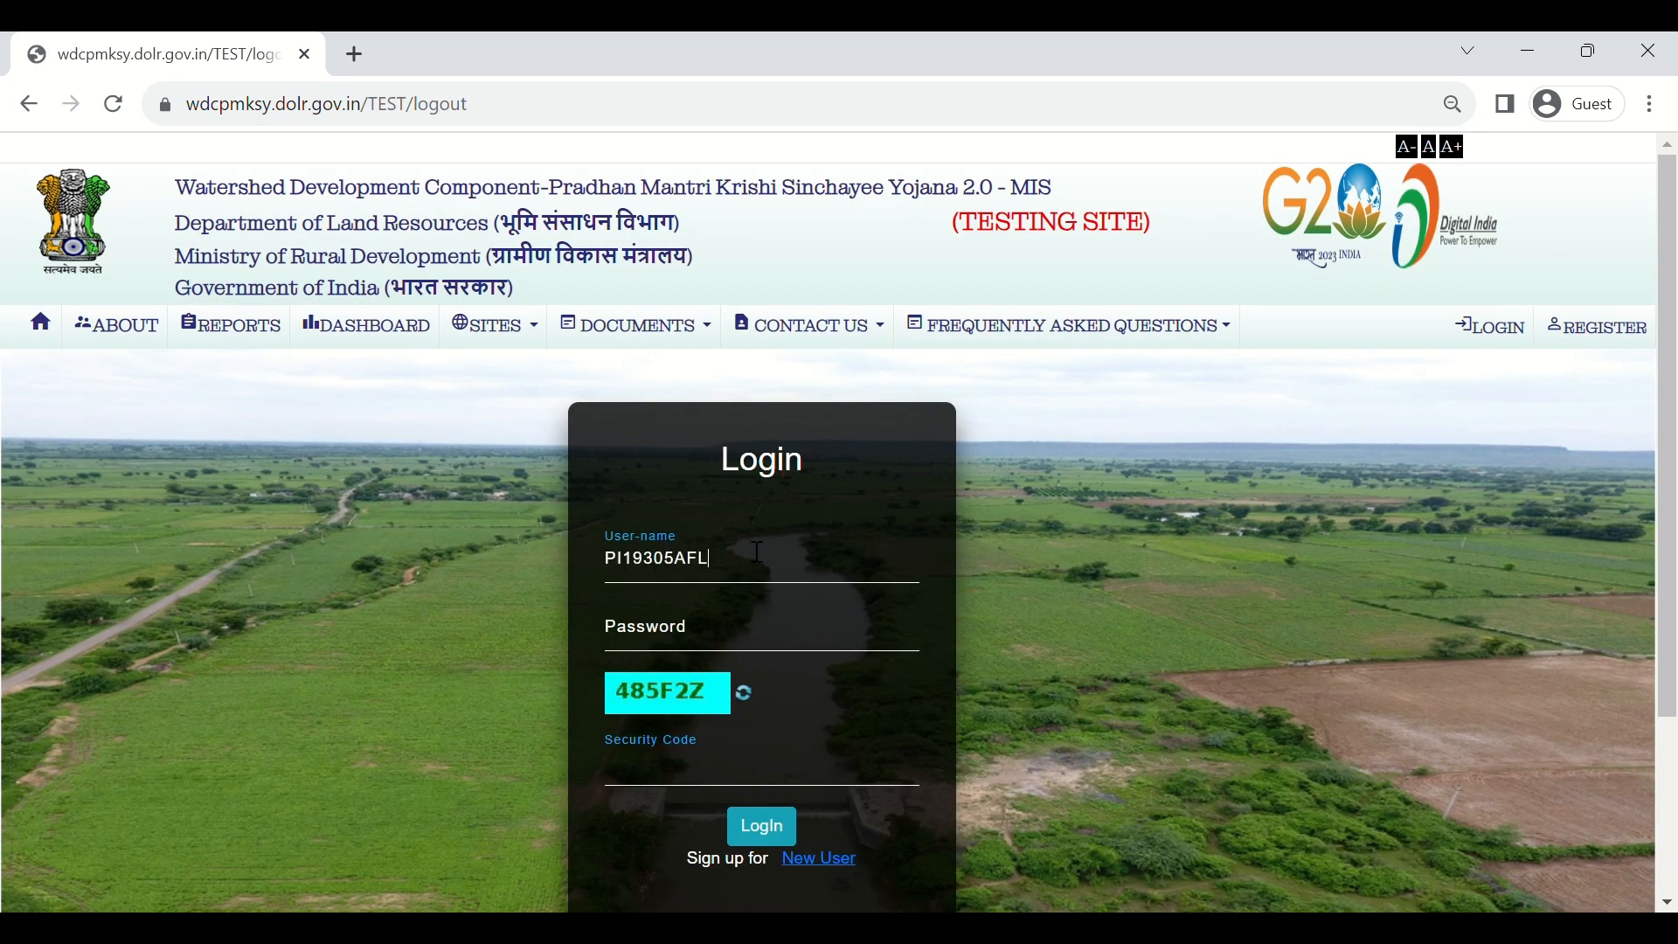
key(Tab)
text(•••••••)
key(Tab)
key(Tab)
text(485)
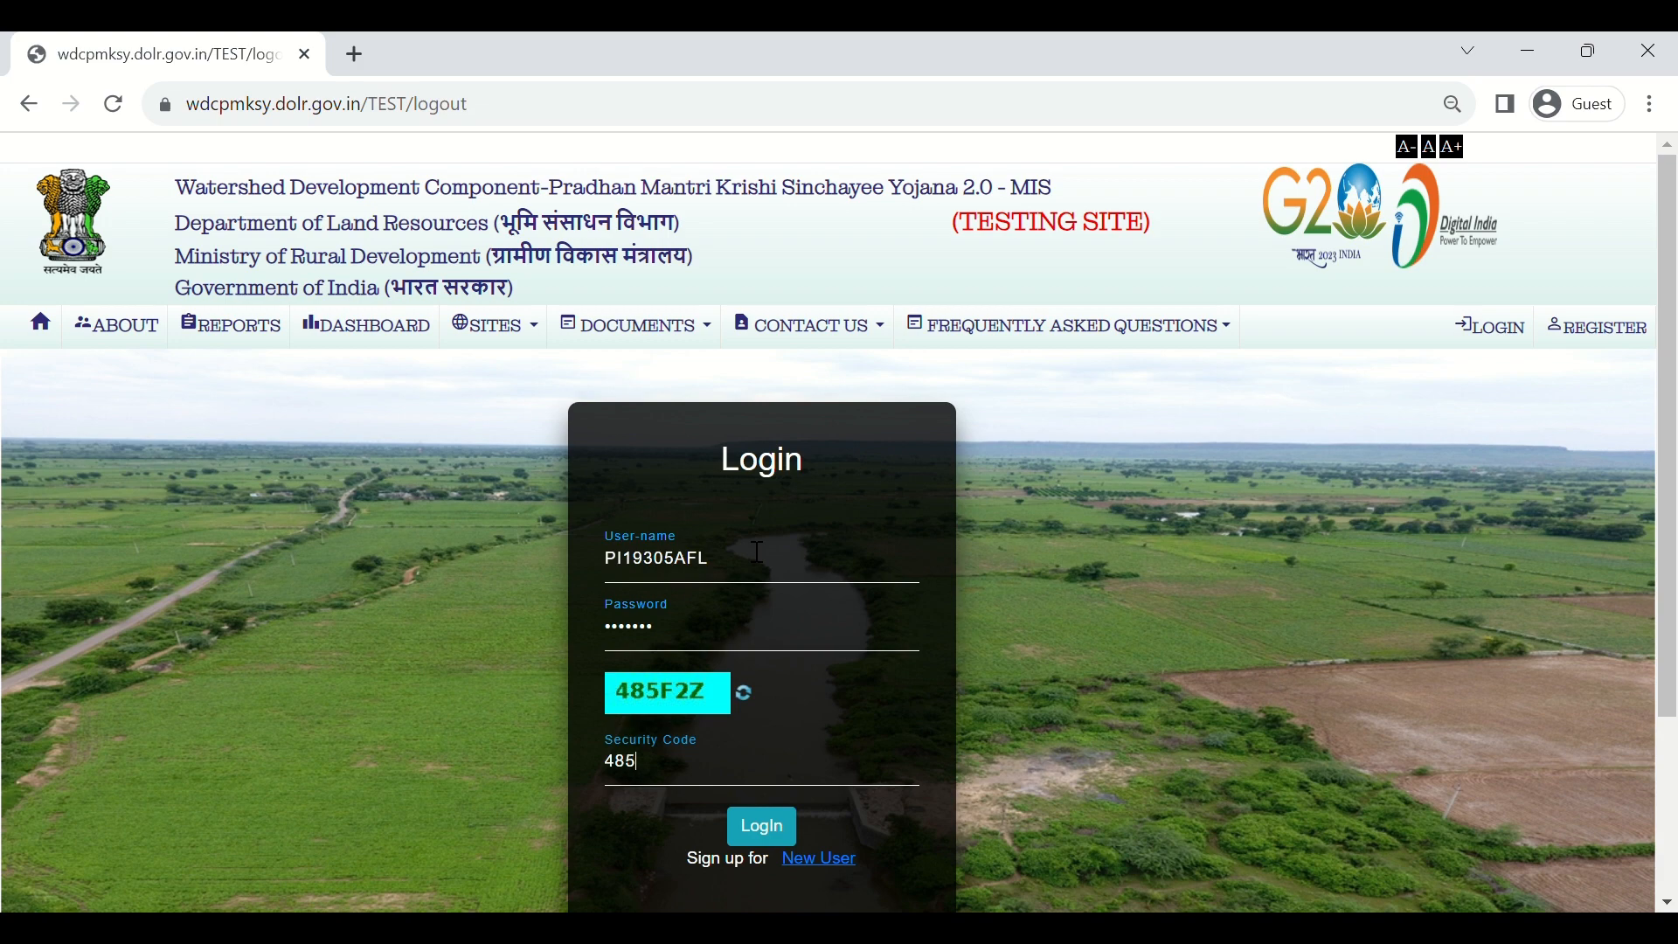
text(F2Z)
click(757, 826)
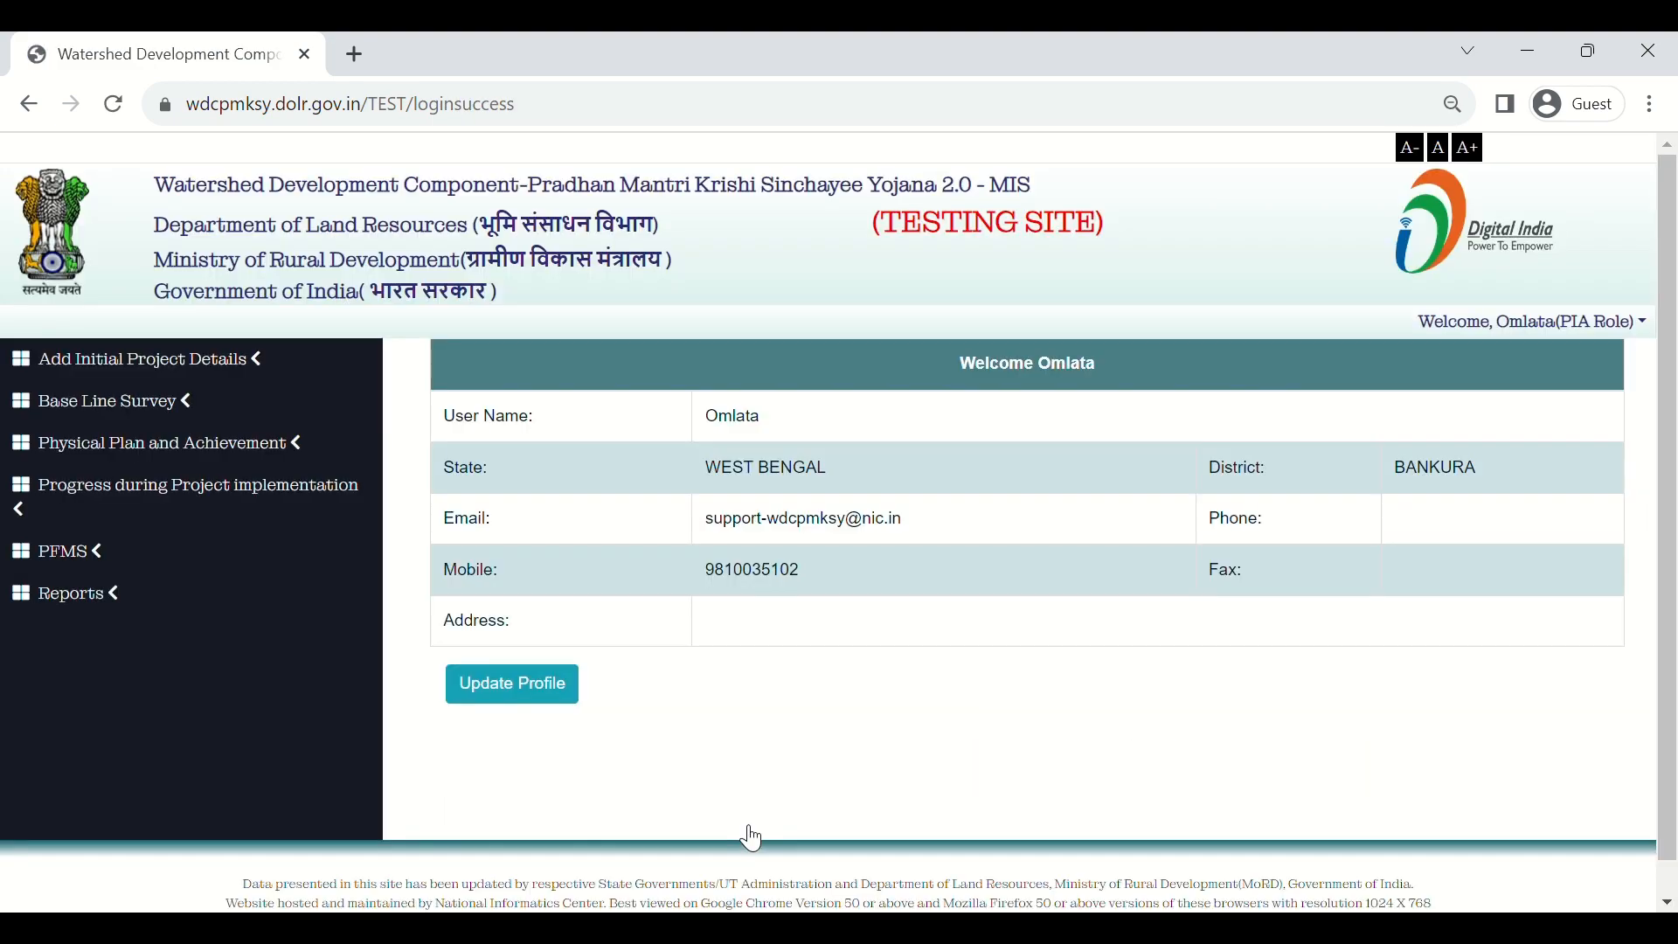
Step: Load the Quarterly Target details for project BANKURA-WDC - 16 /2023-24 and financial year 2023-24
click(267, 451)
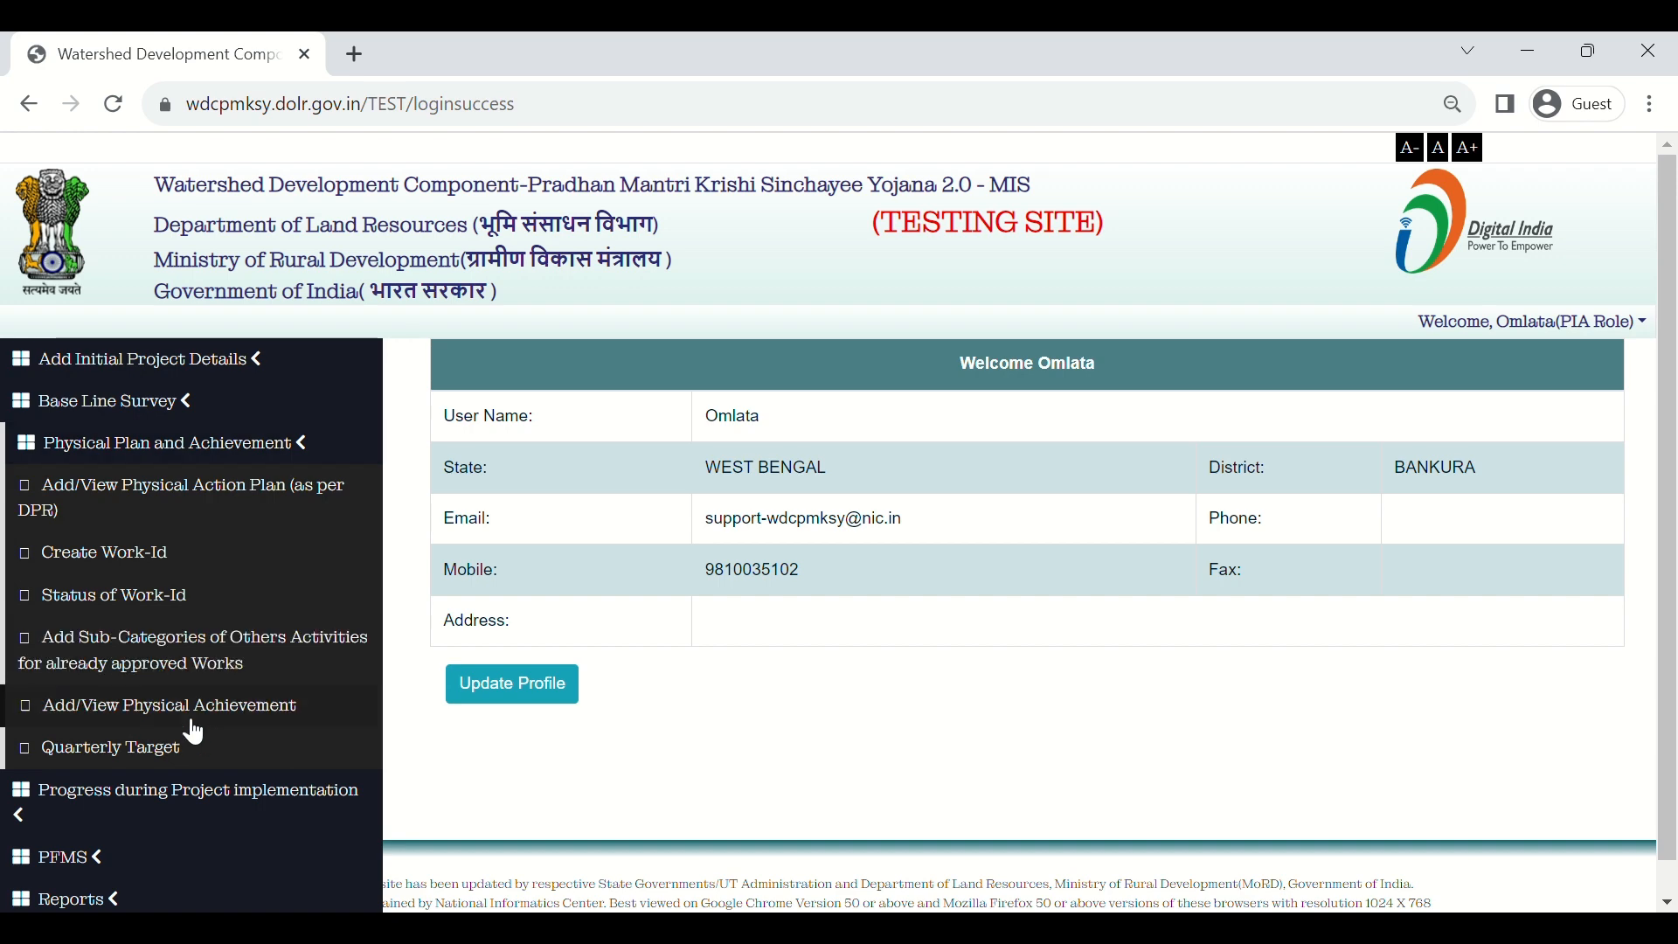
click(184, 750)
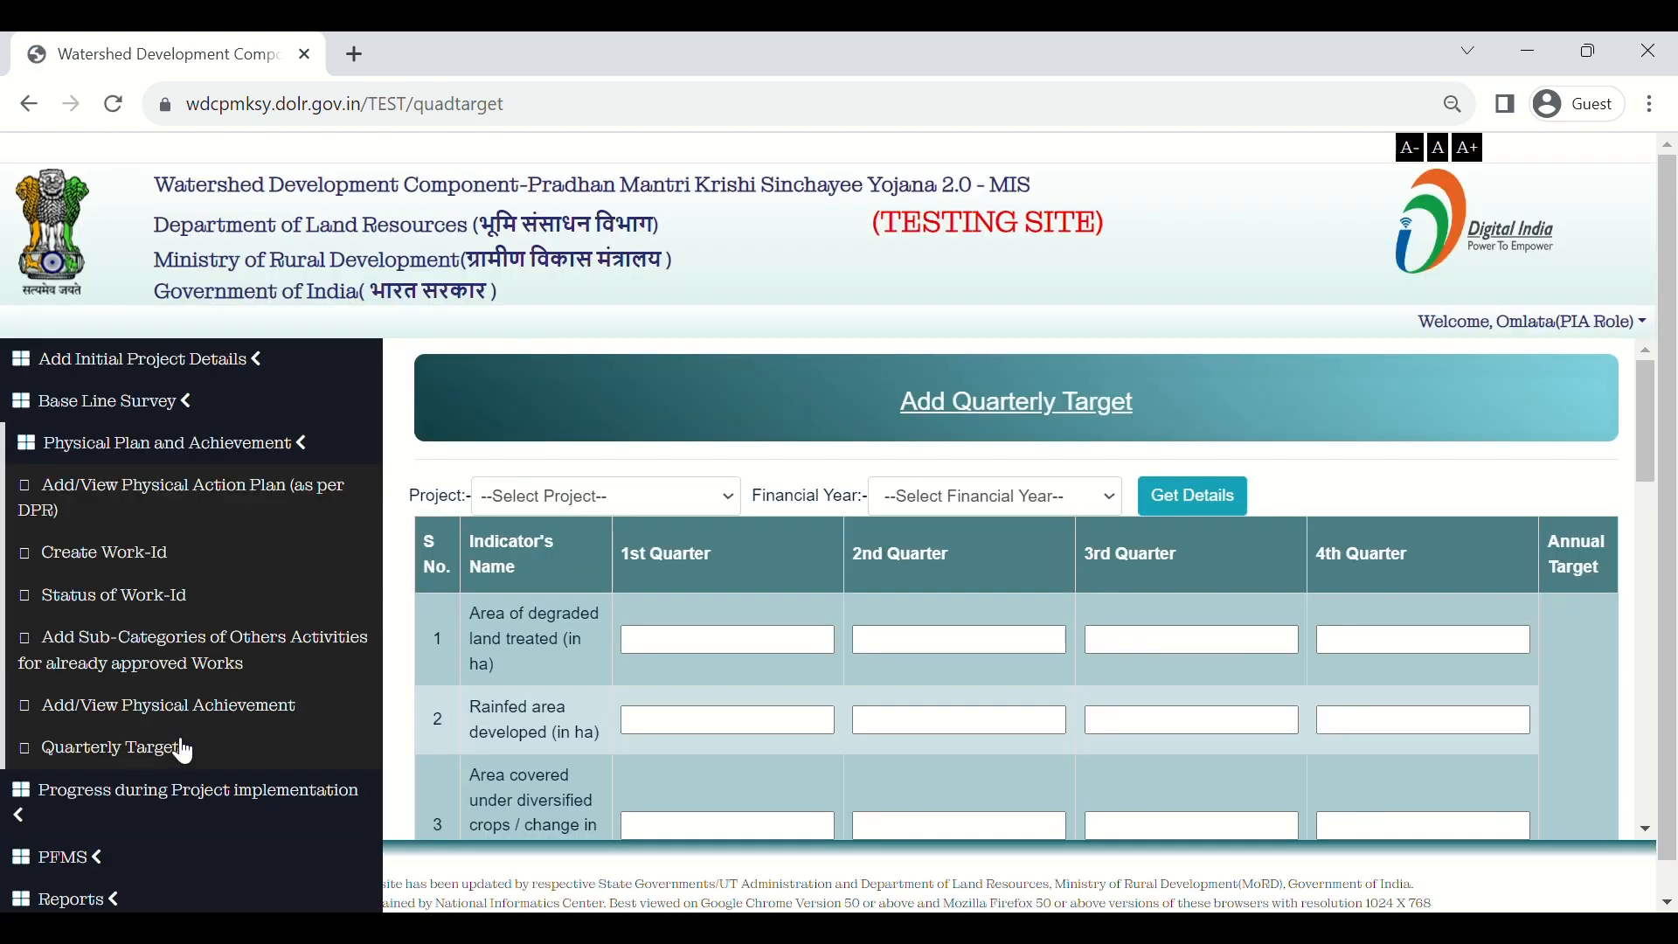
click(641, 495)
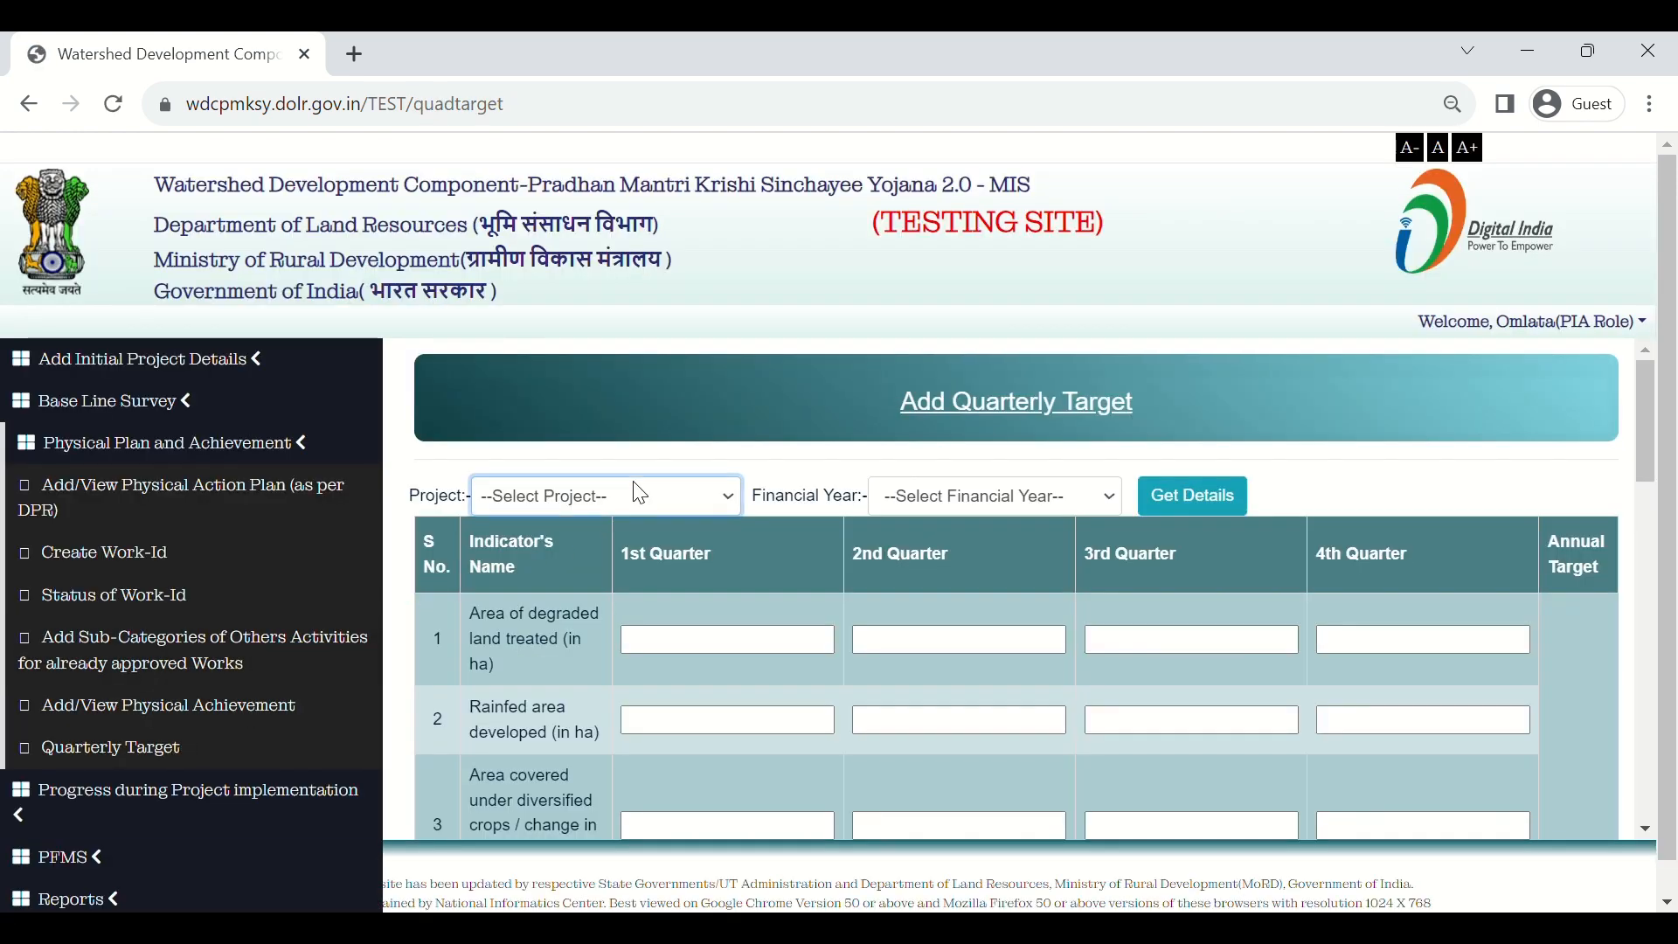
key(Down)
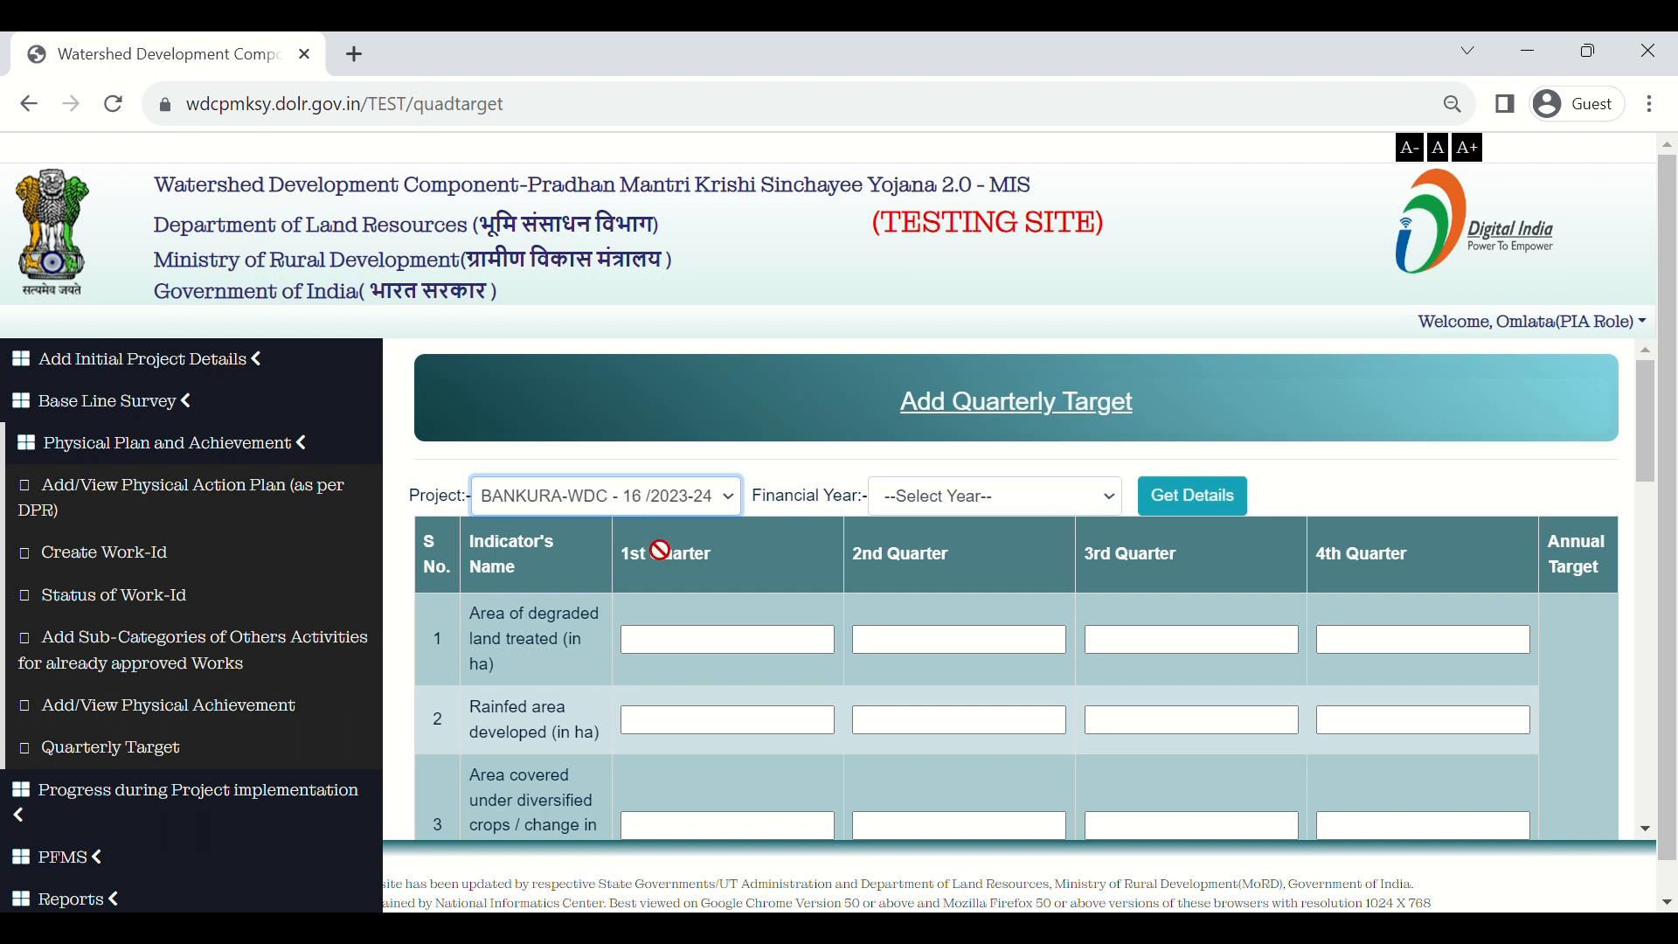
click(1032, 506)
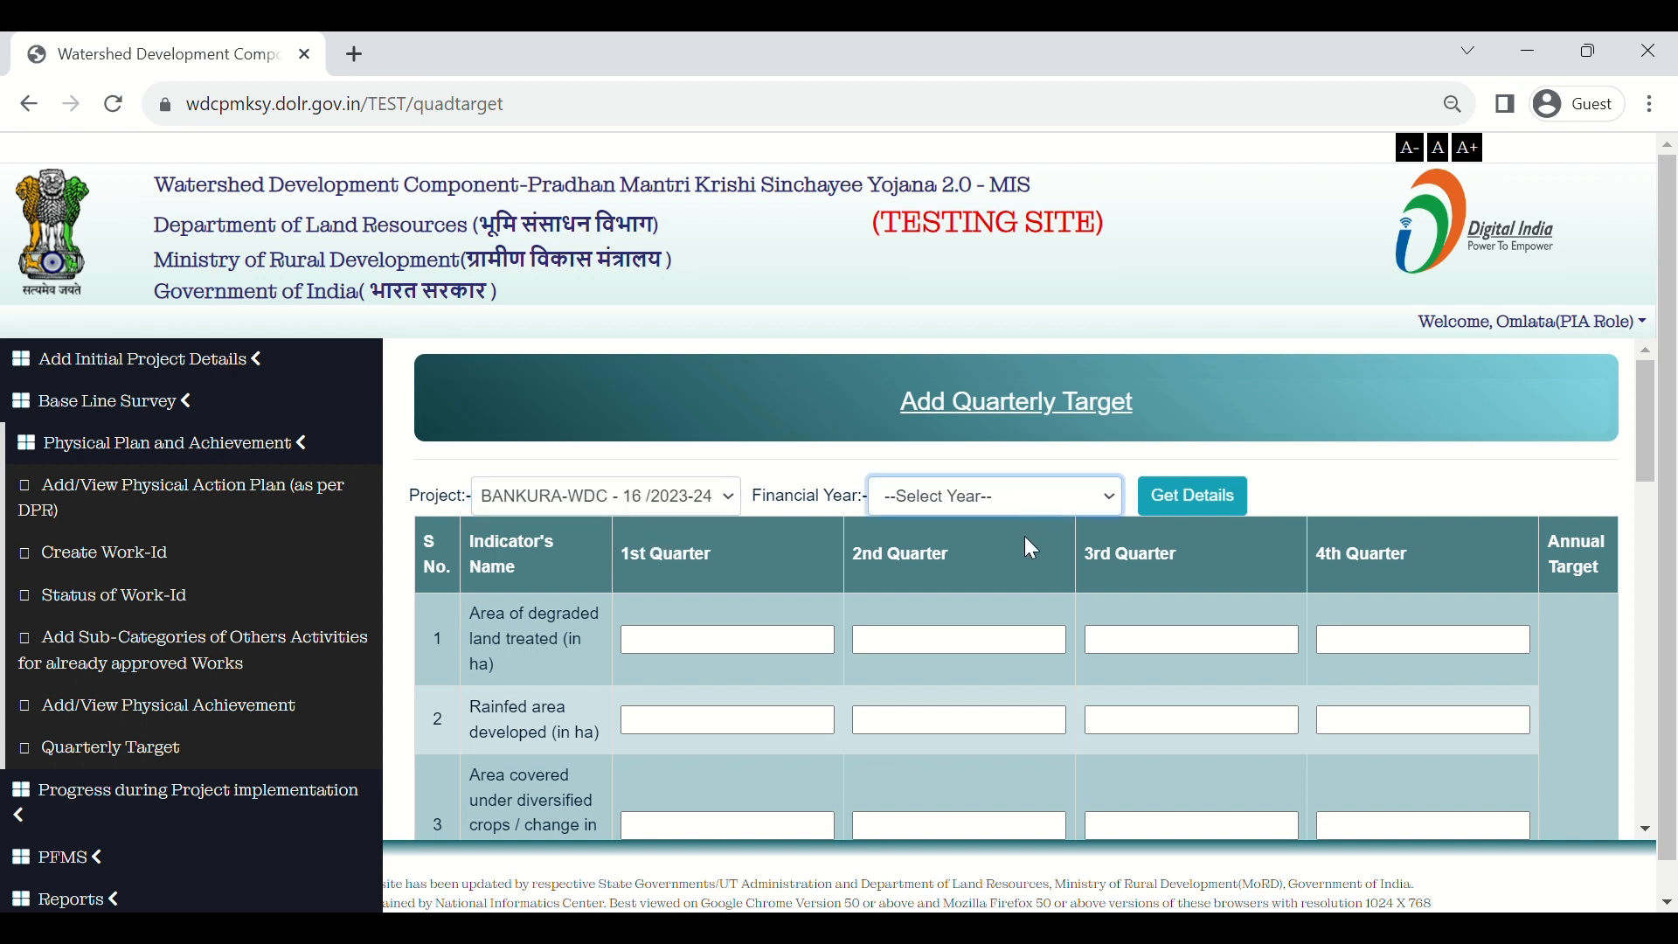
key(Down)
click(1177, 502)
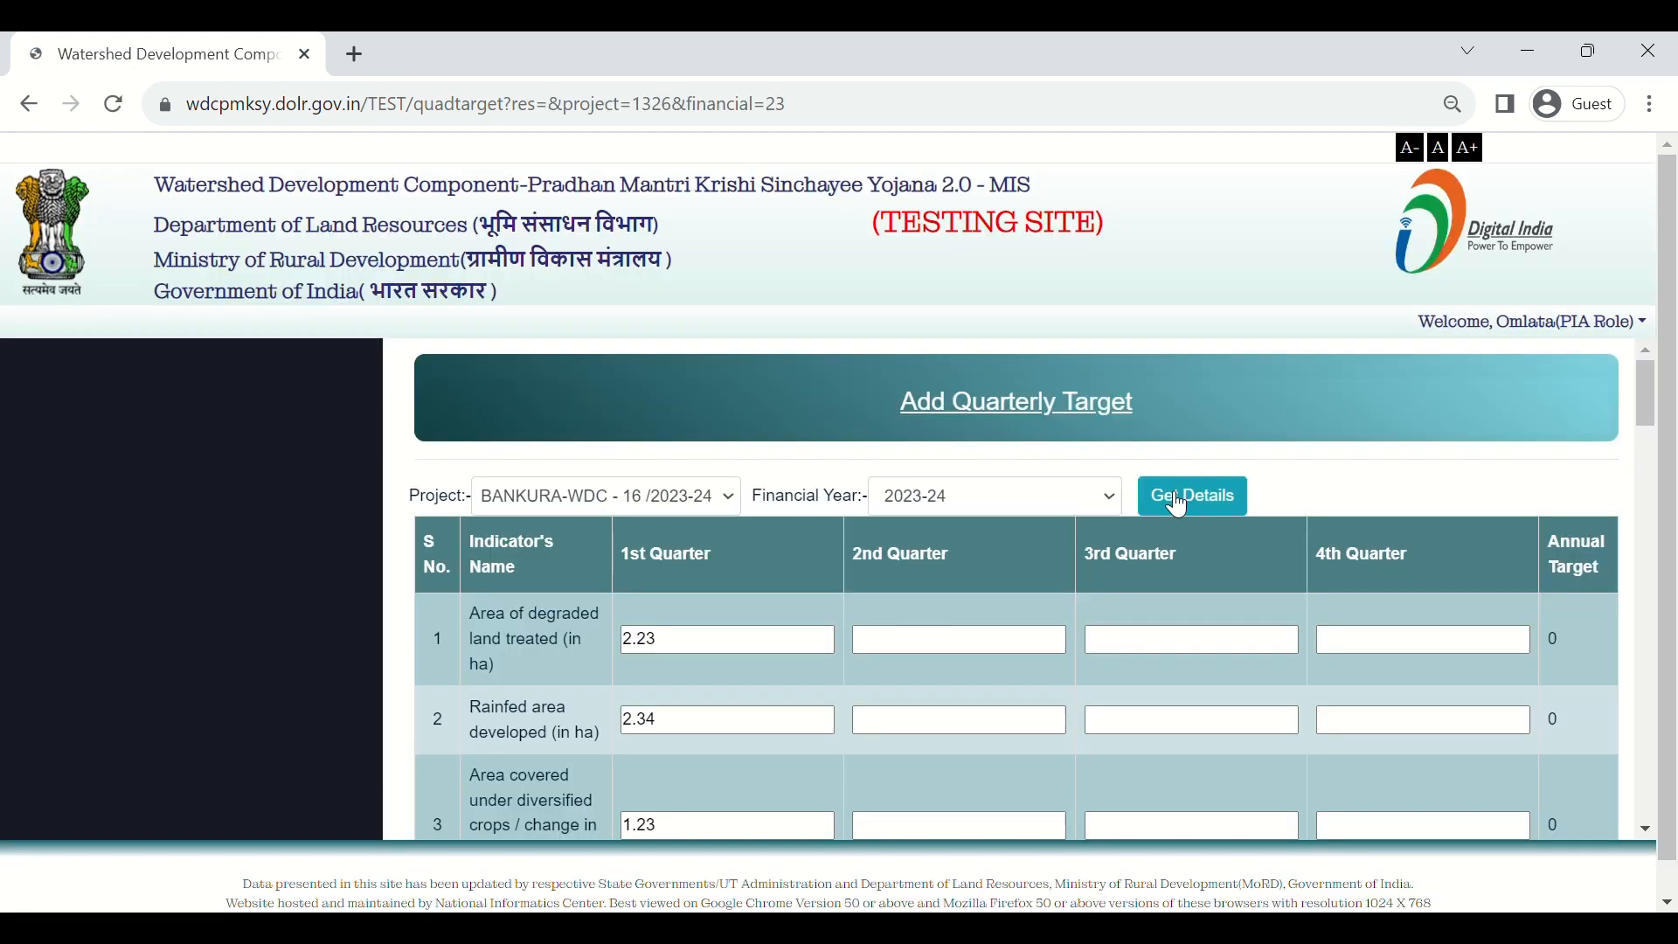
Step: Review the status table to confirm all 15 indicators show C (Completed) for the 1st quarter
scroll(1052, 664, down, 1)
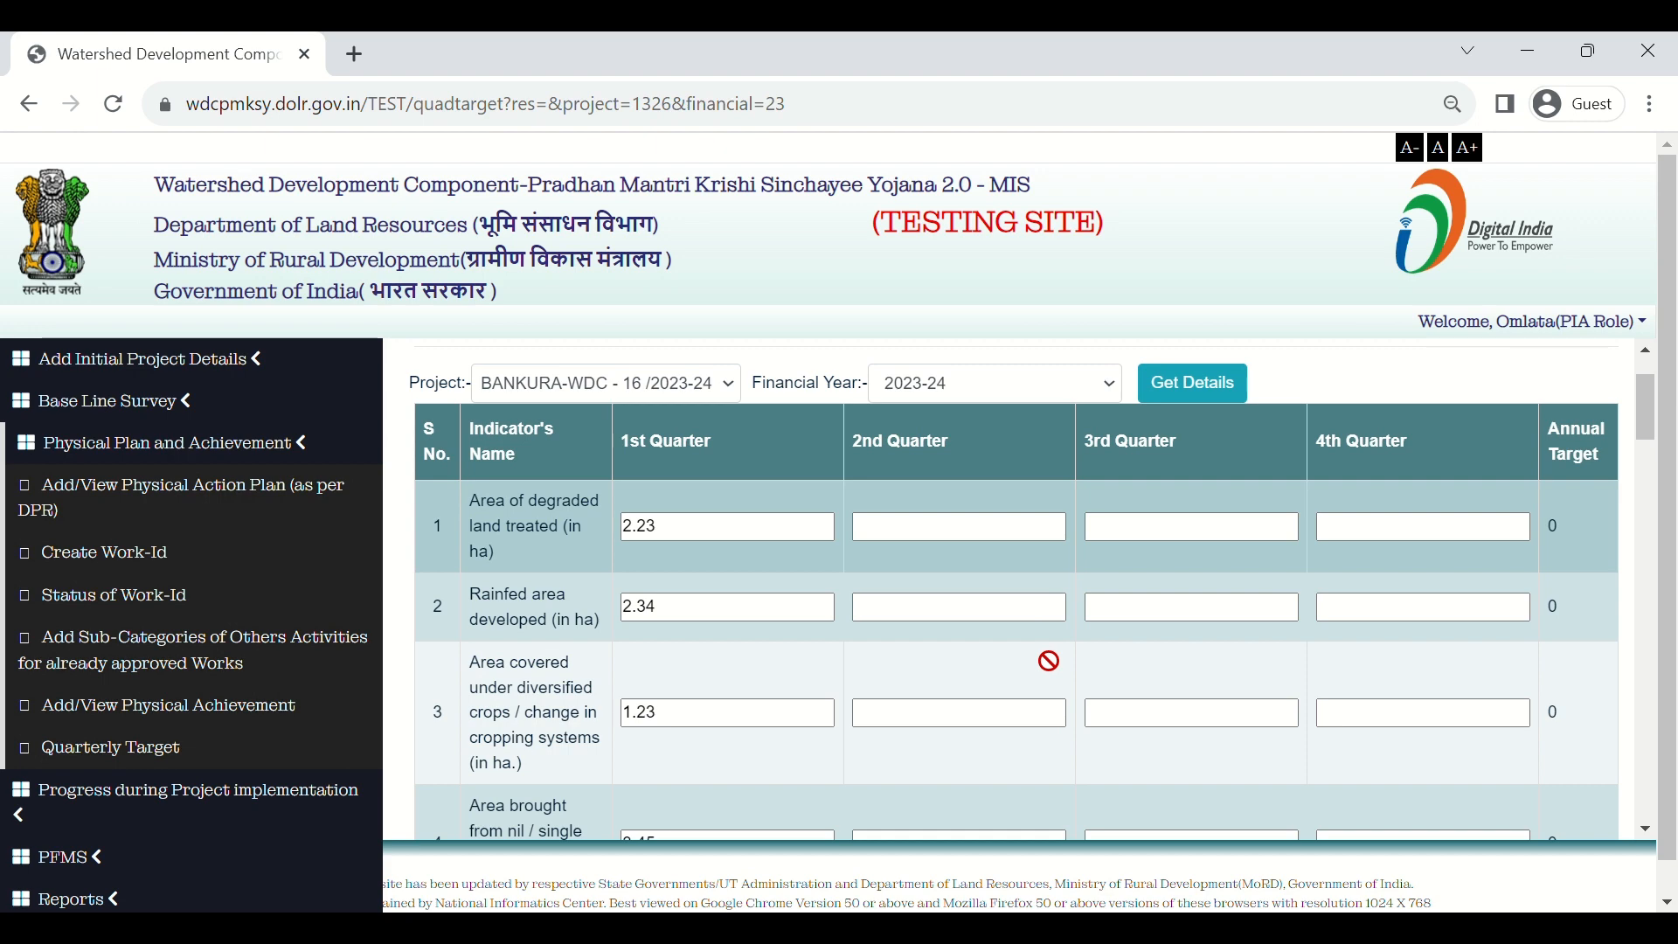
scroll(1049, 662, down, 5)
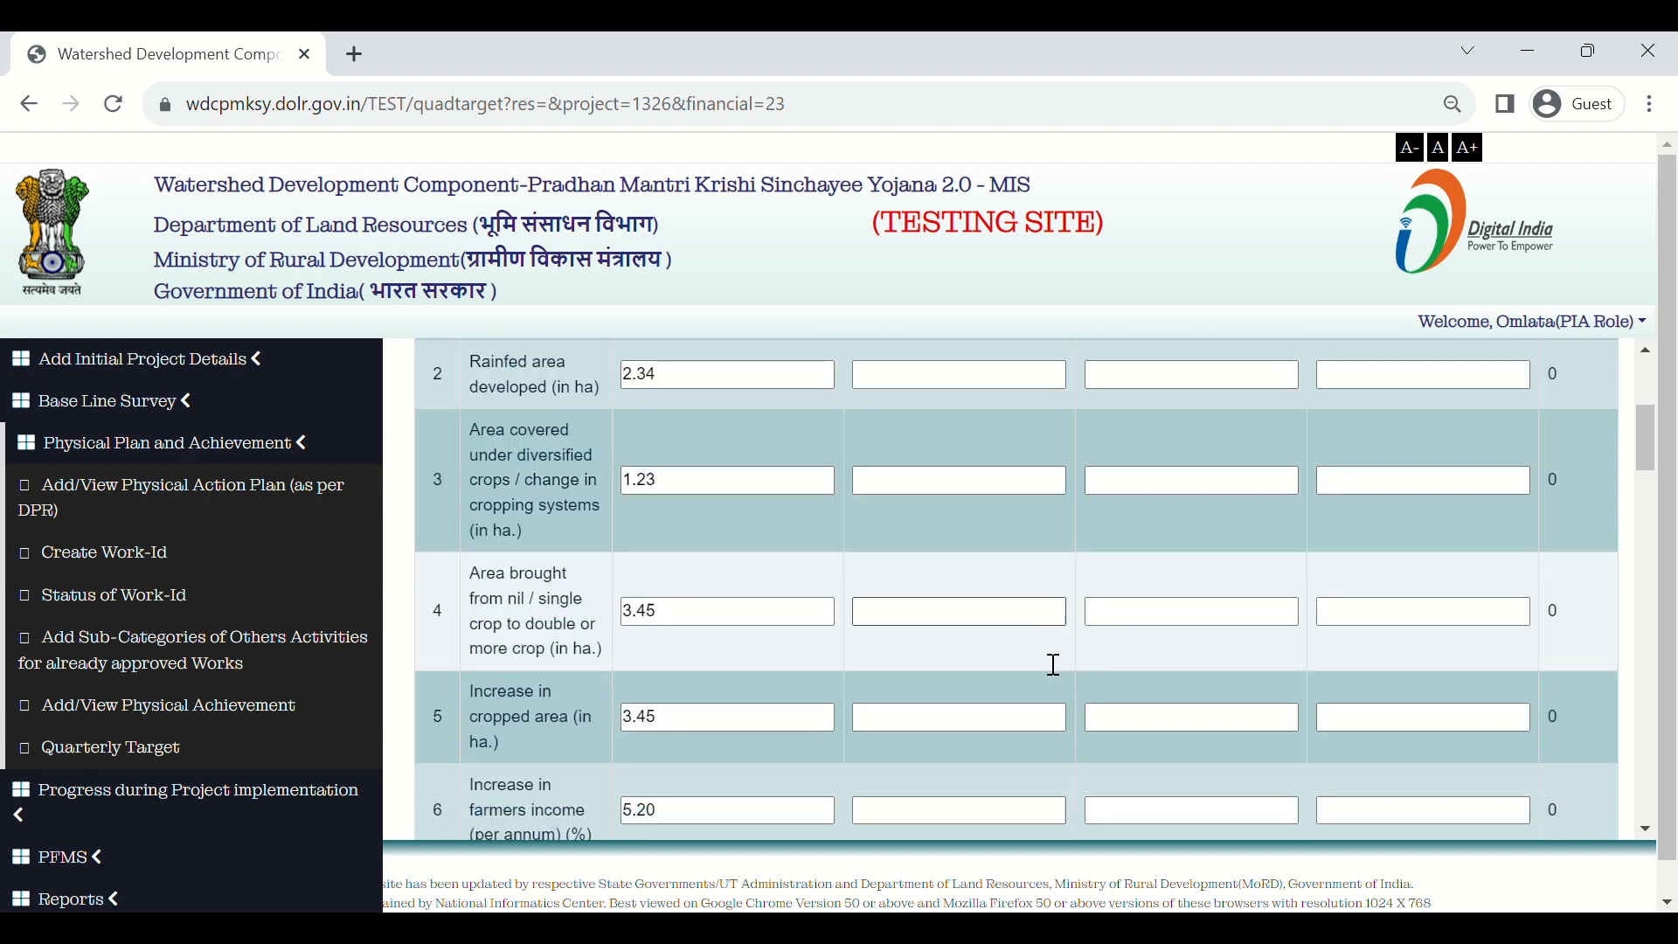
scroll(1054, 666, down, 12)
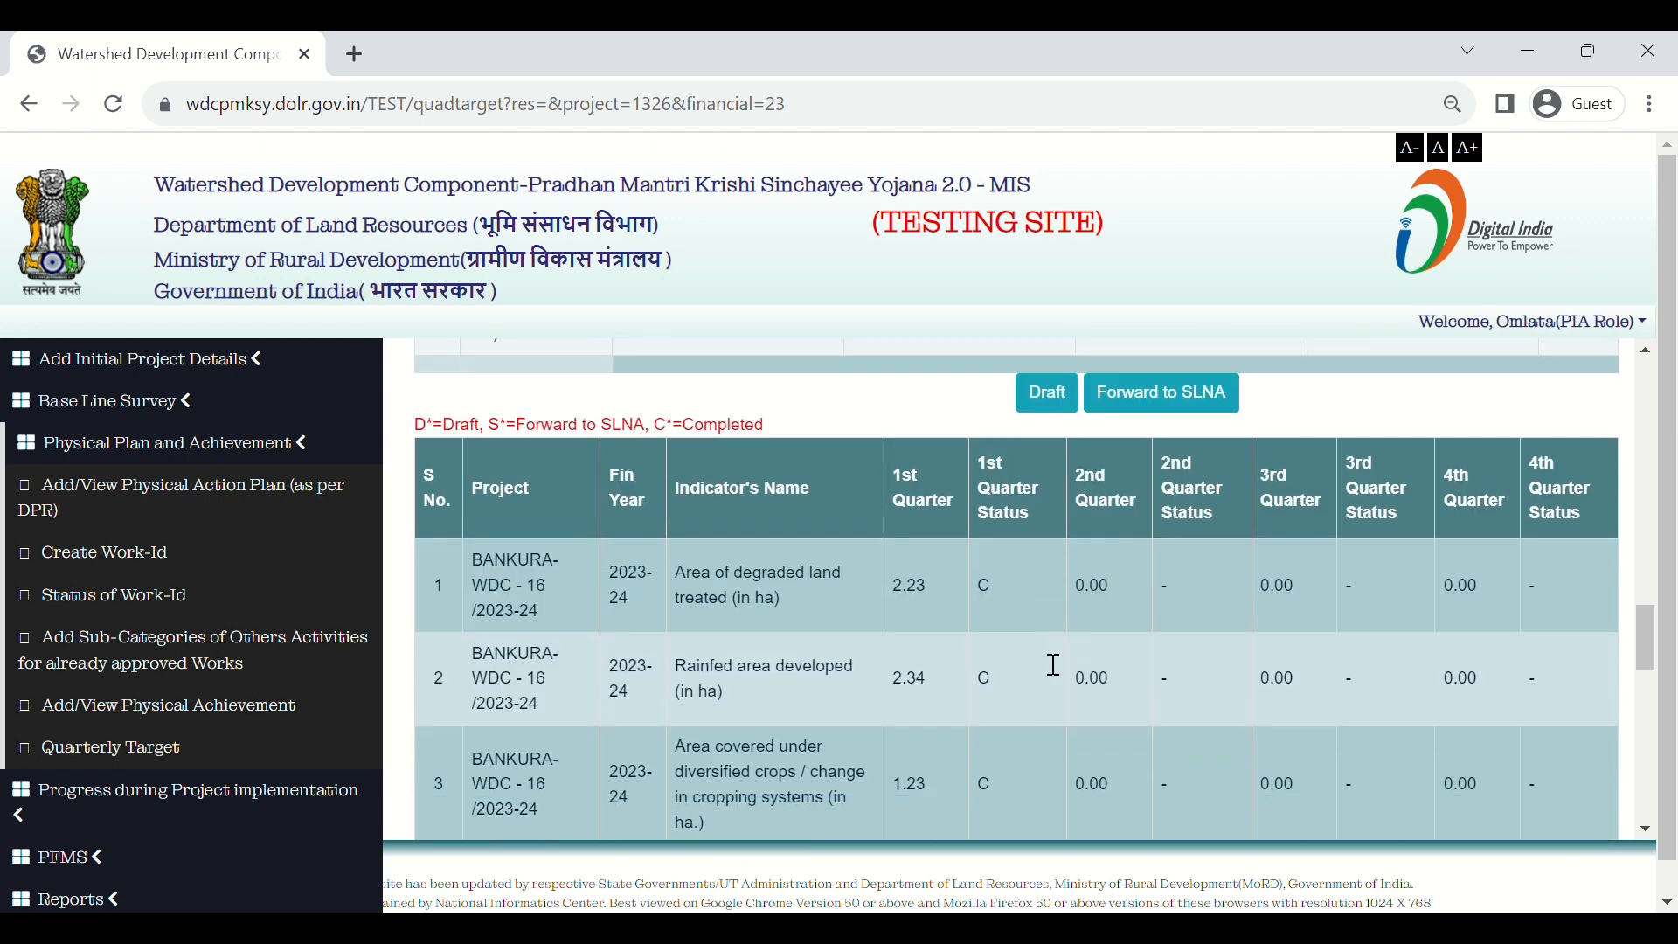
scroll(1048, 660, down, 1)
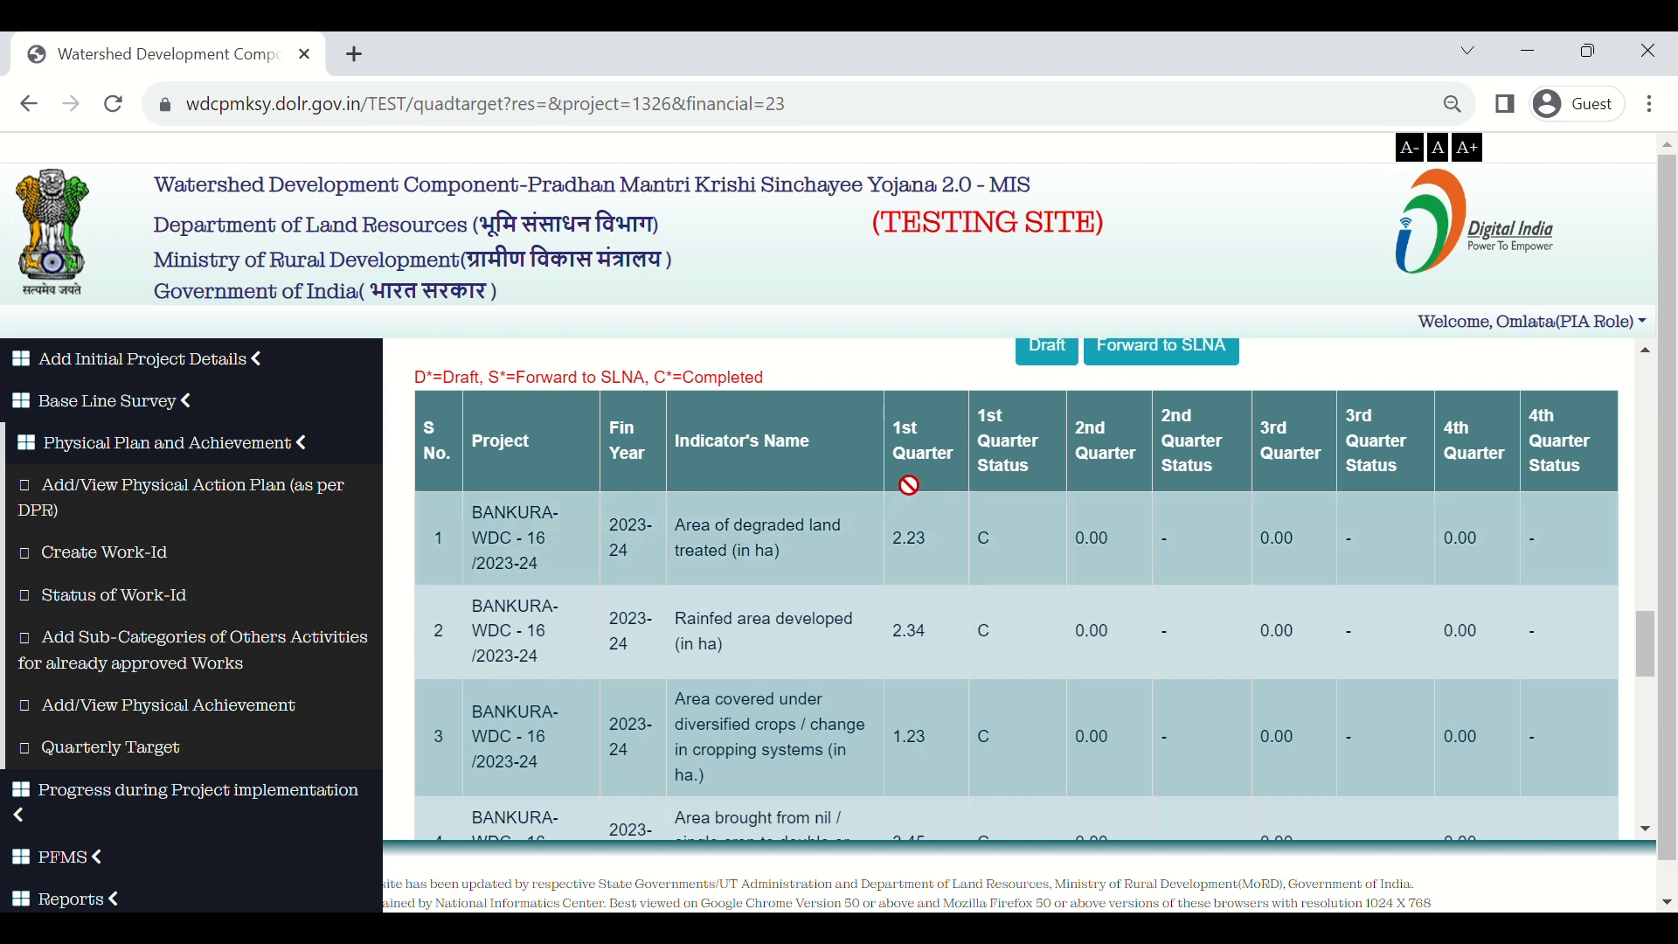
scroll(929, 605, down, 10)
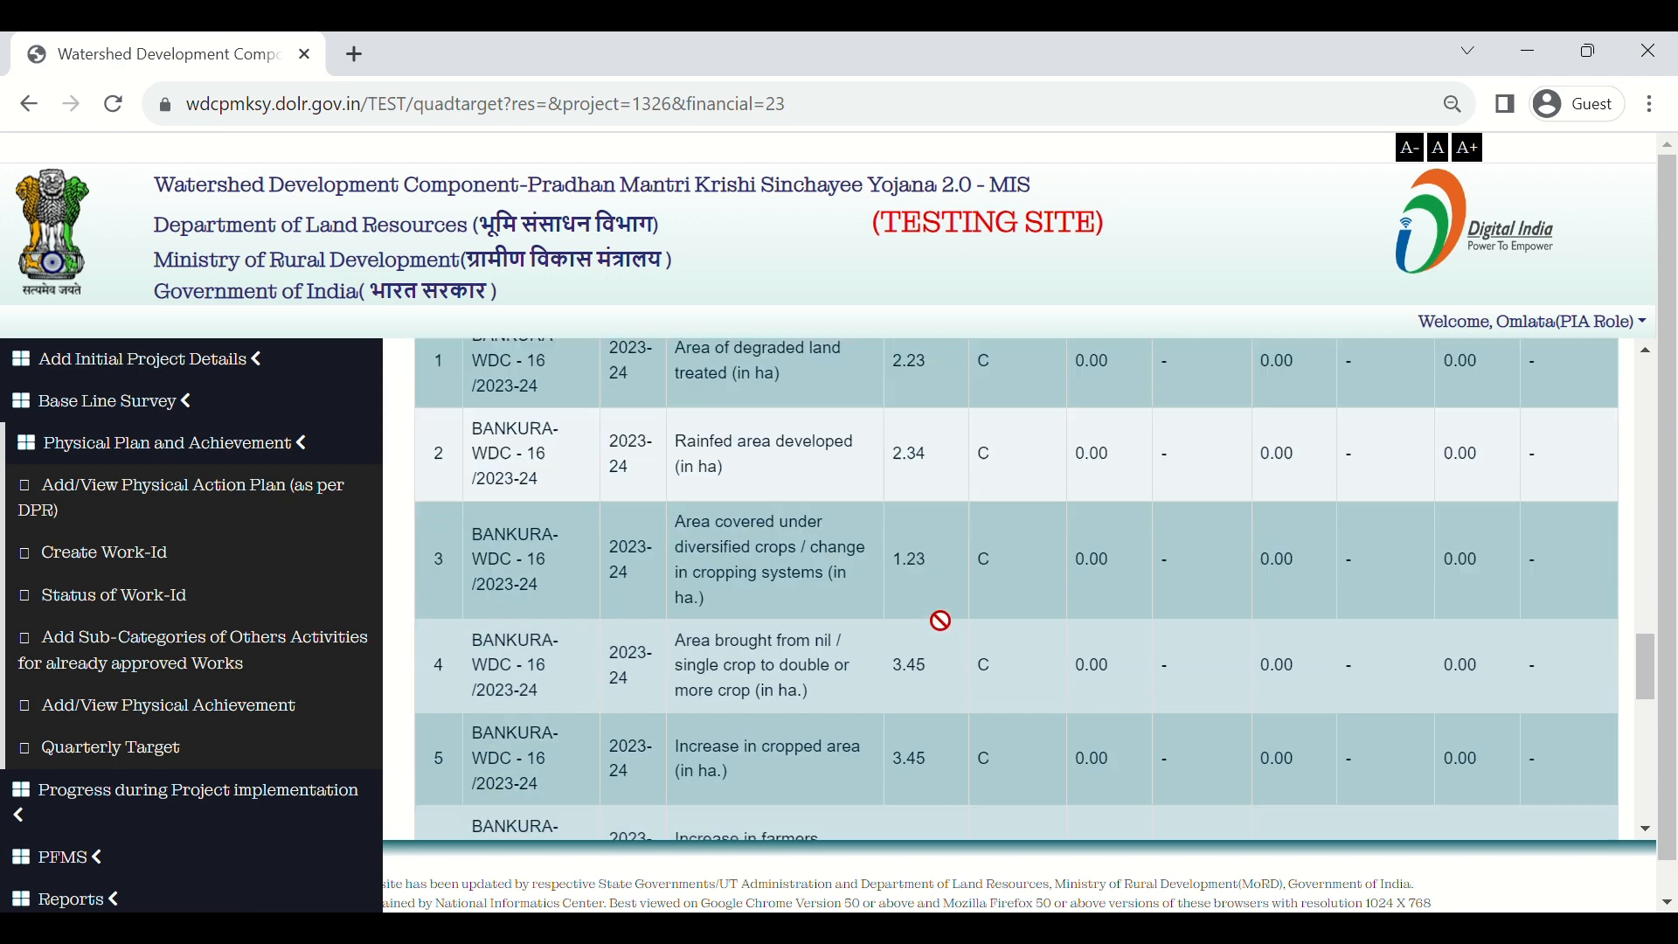
scroll(941, 621, down, 2)
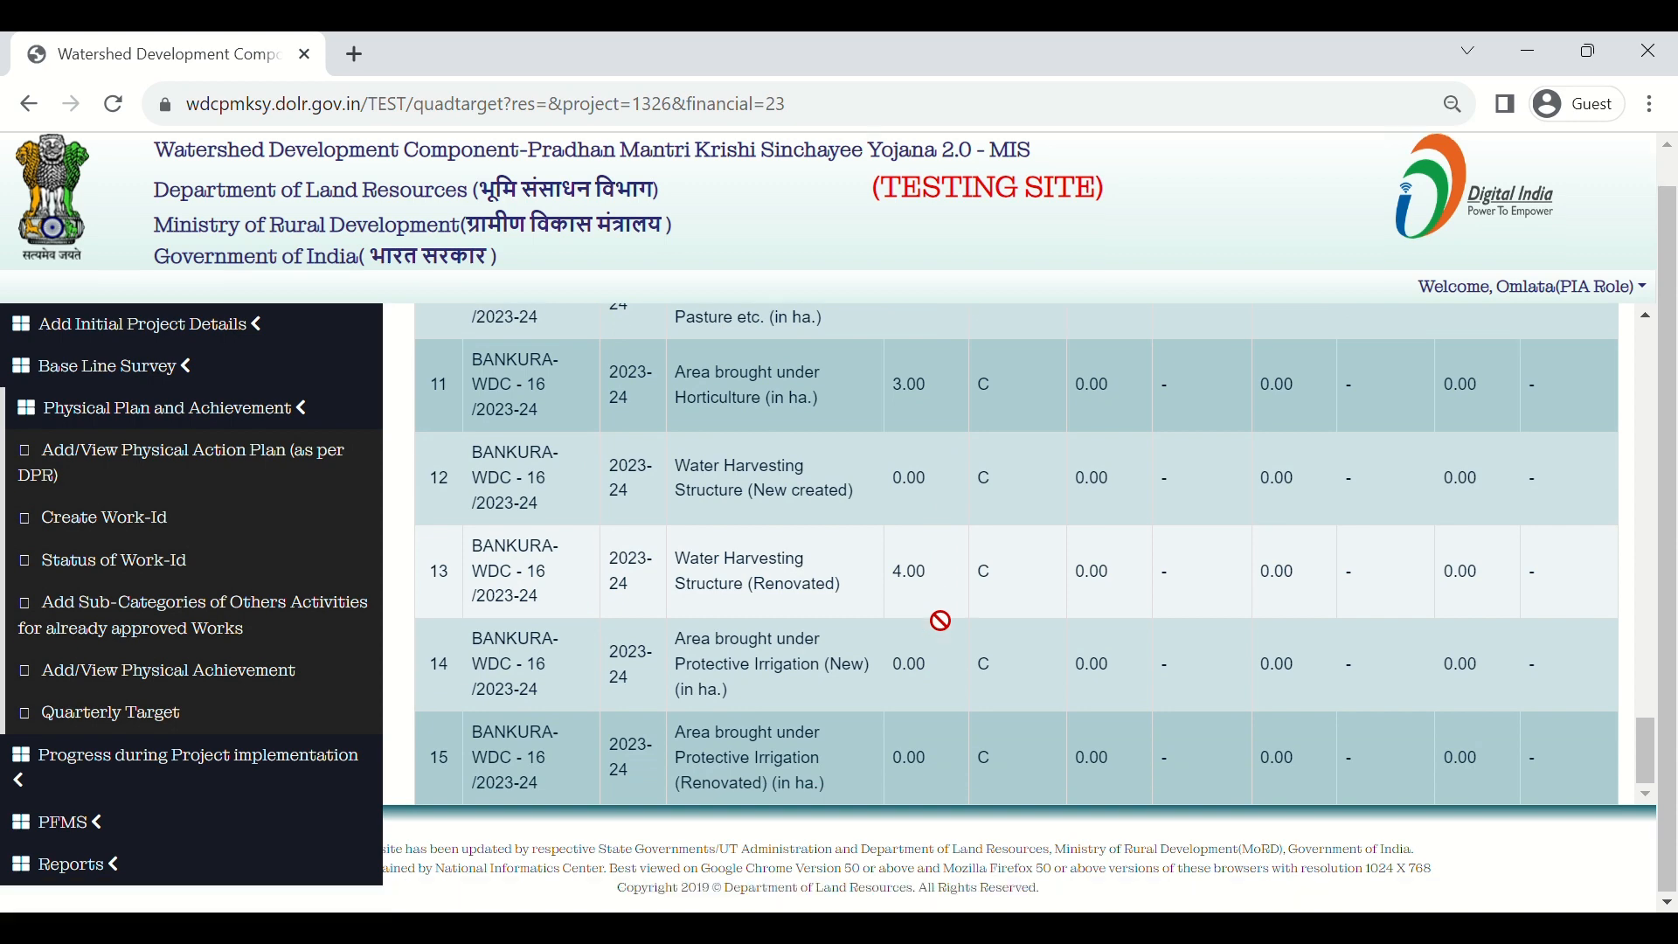
scroll(940, 621, up, 15)
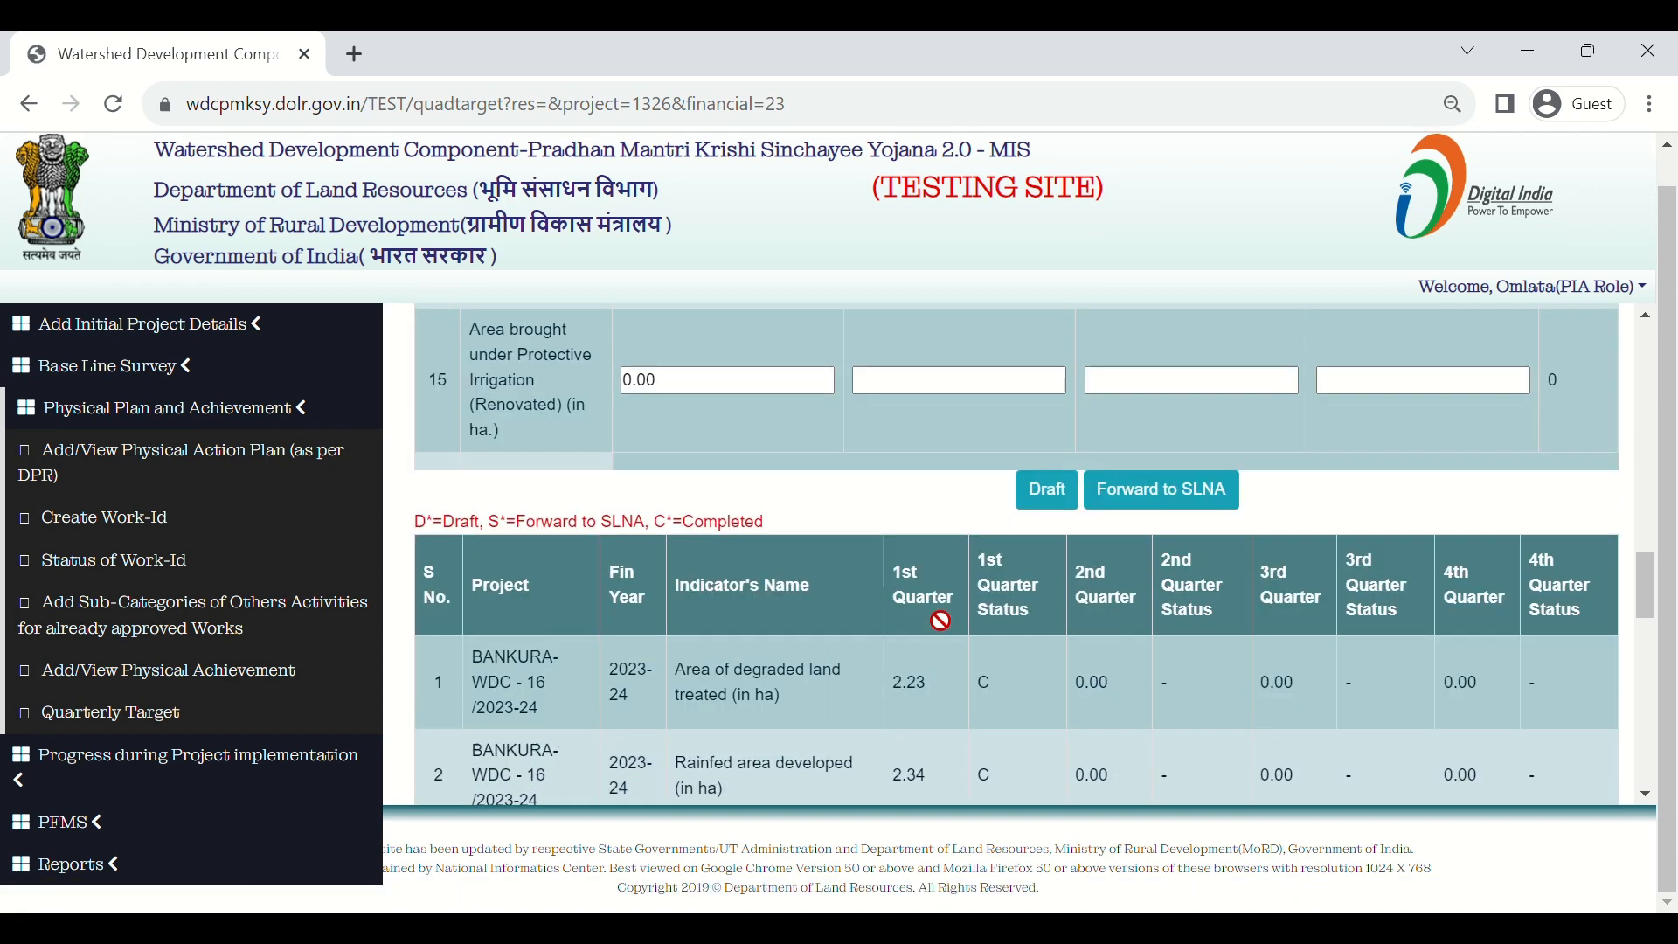
scroll(942, 622, up, 10)
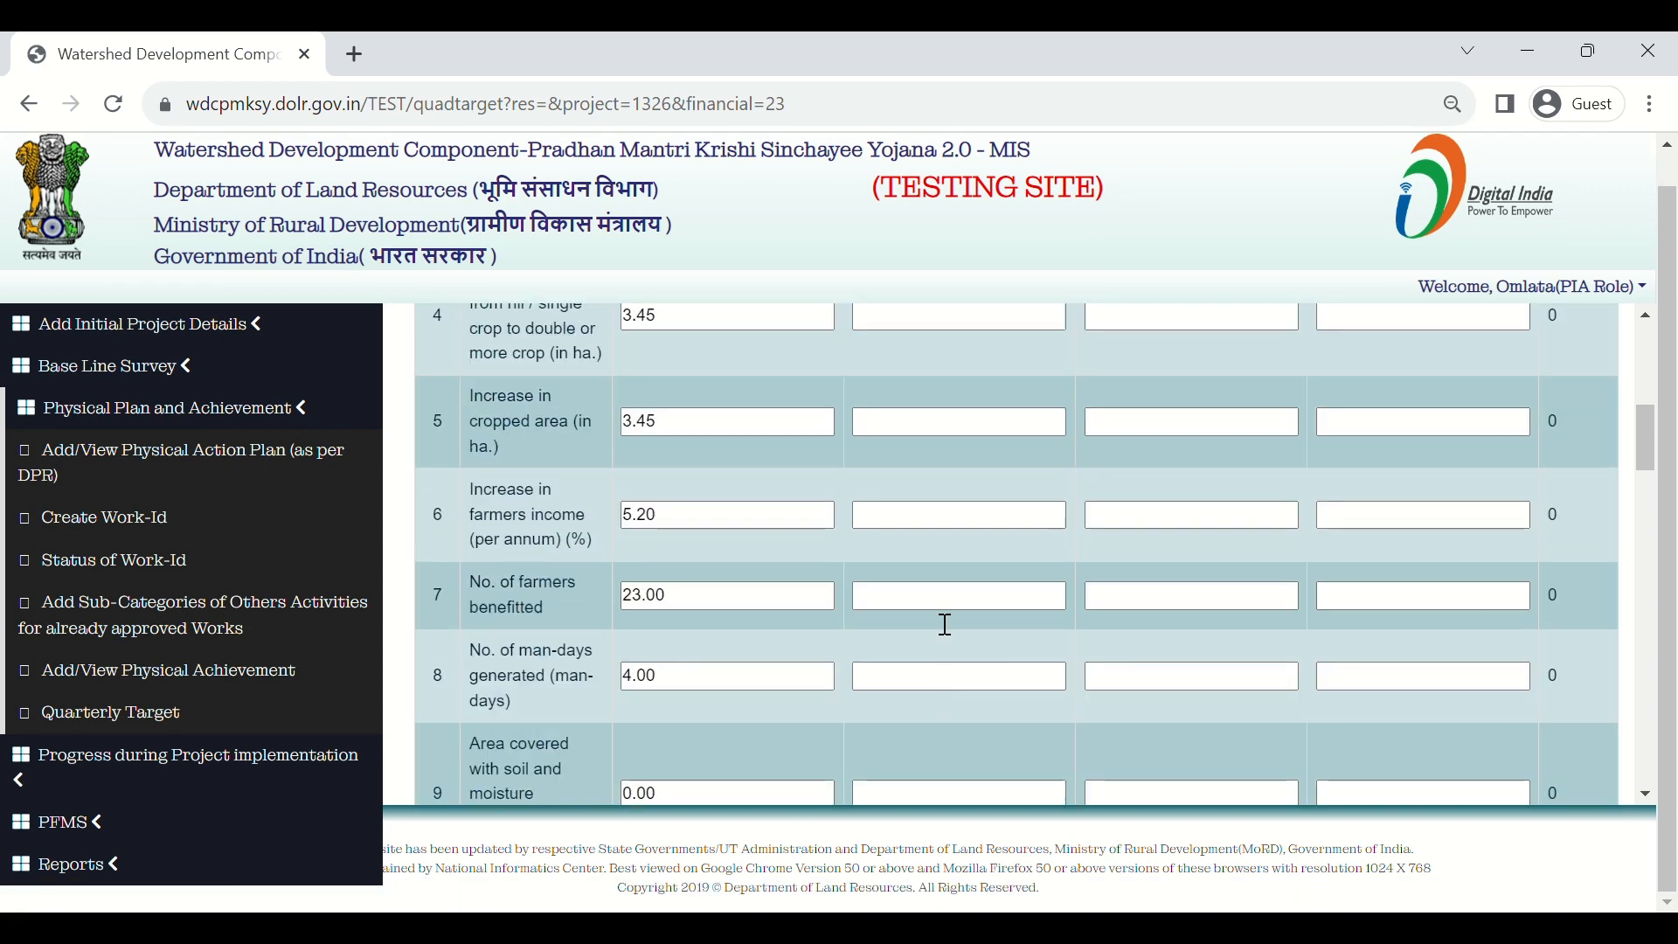
scroll(945, 624, up, 5)
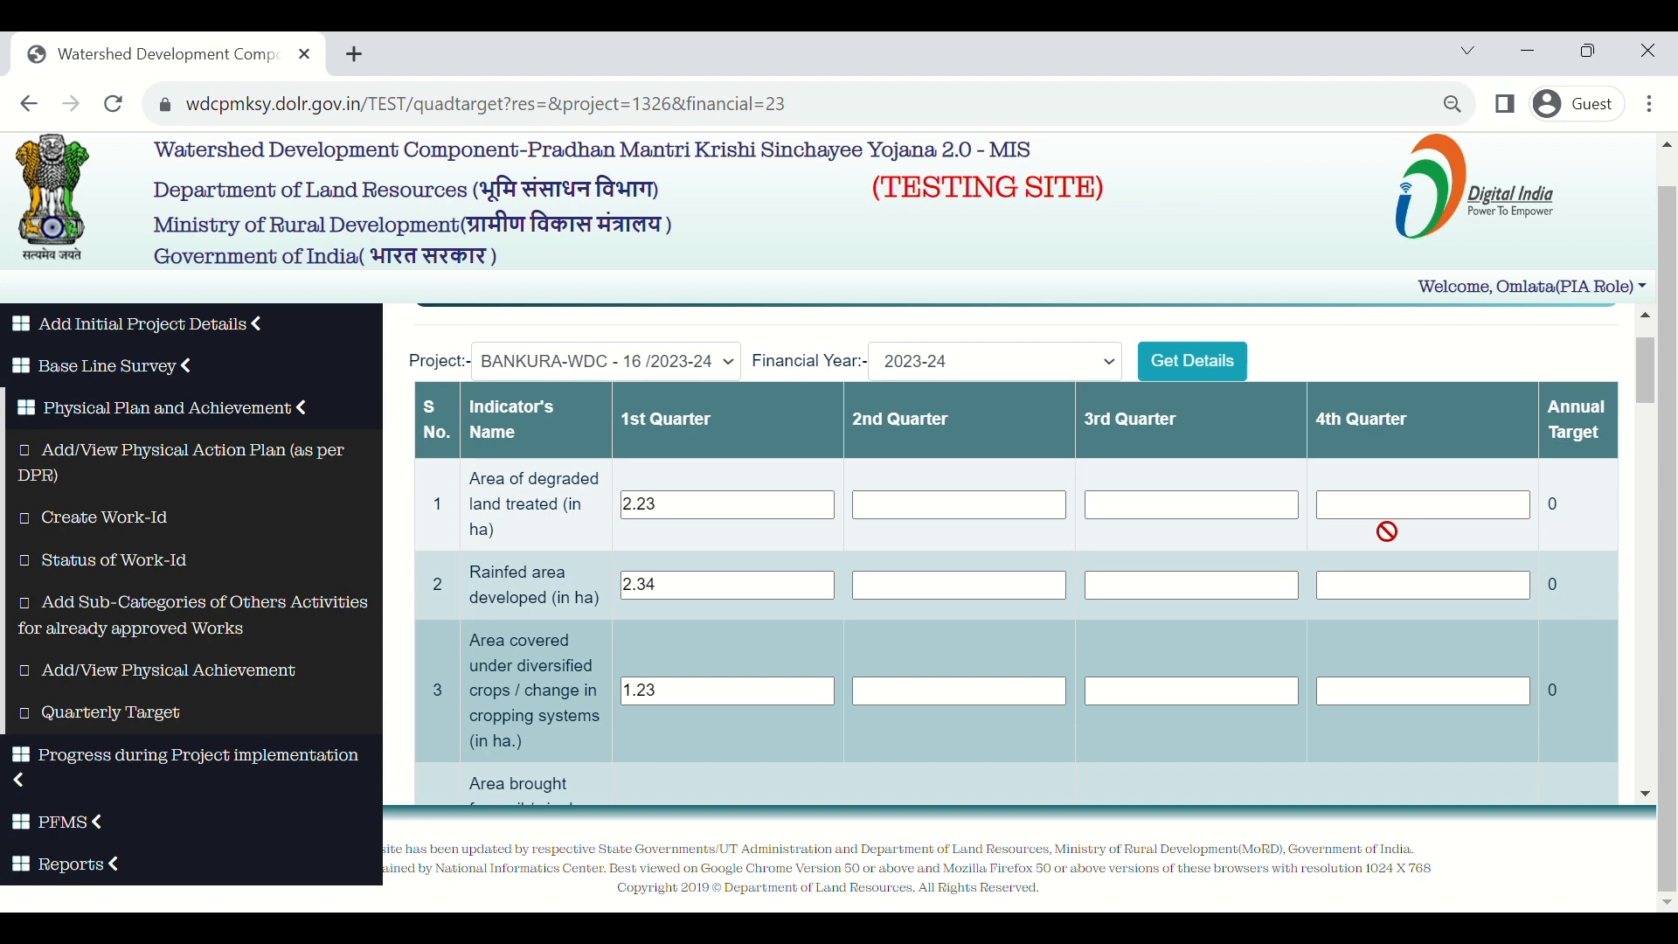
scroll(1386, 531, down, 20)
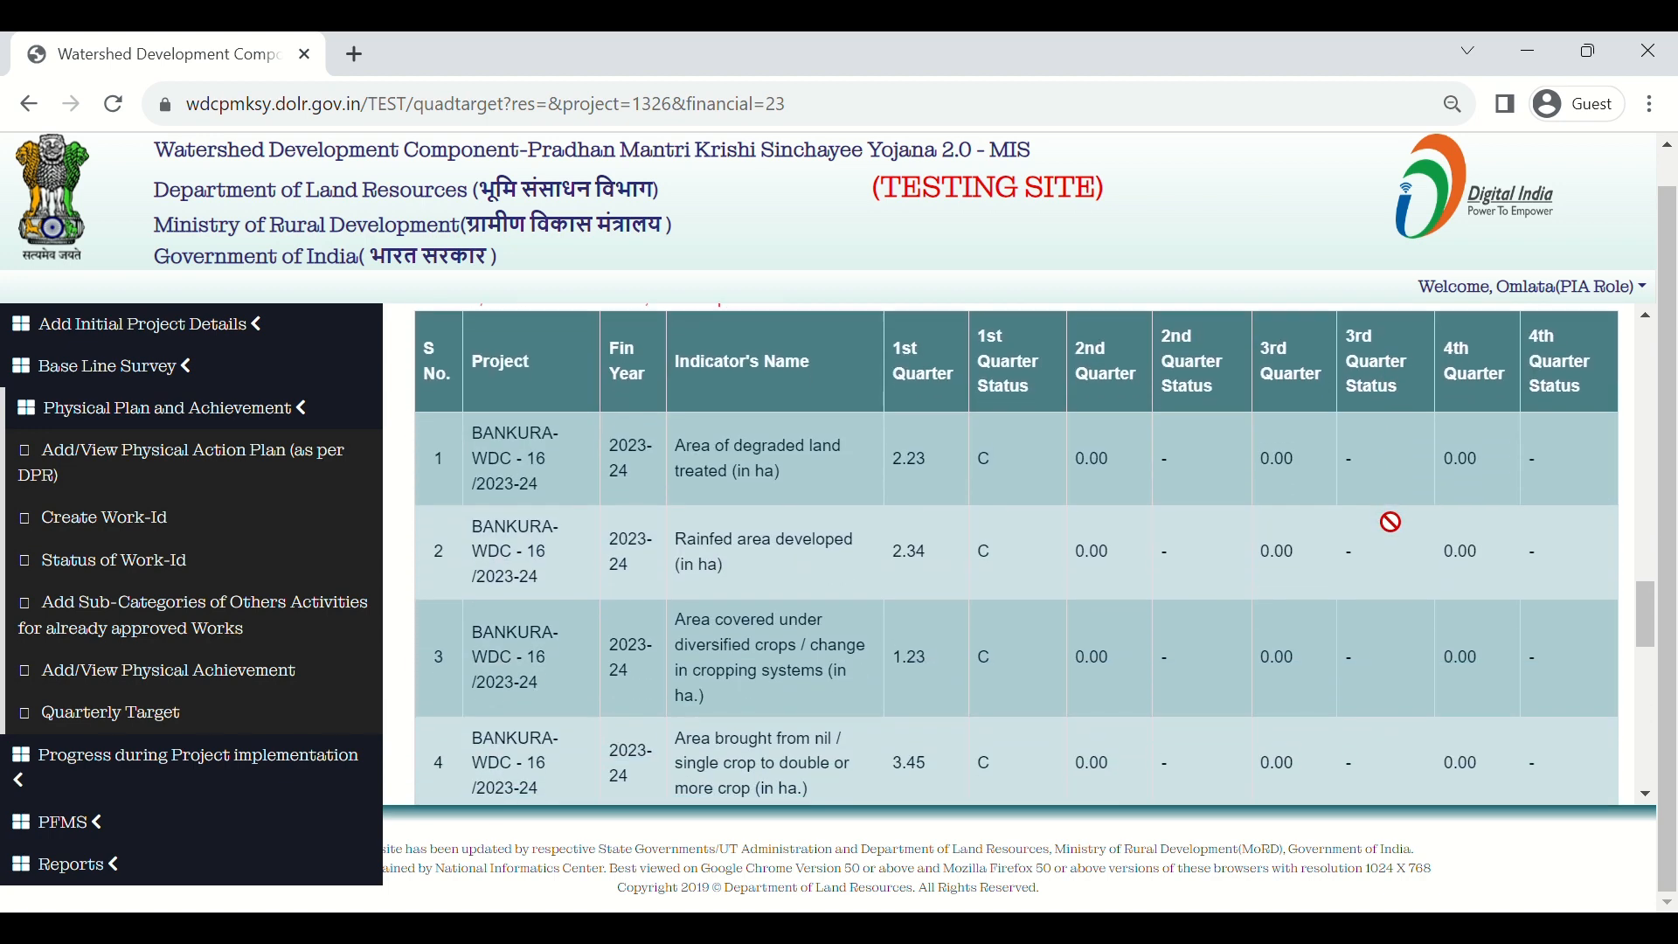
scroll(1390, 522, down, 5)
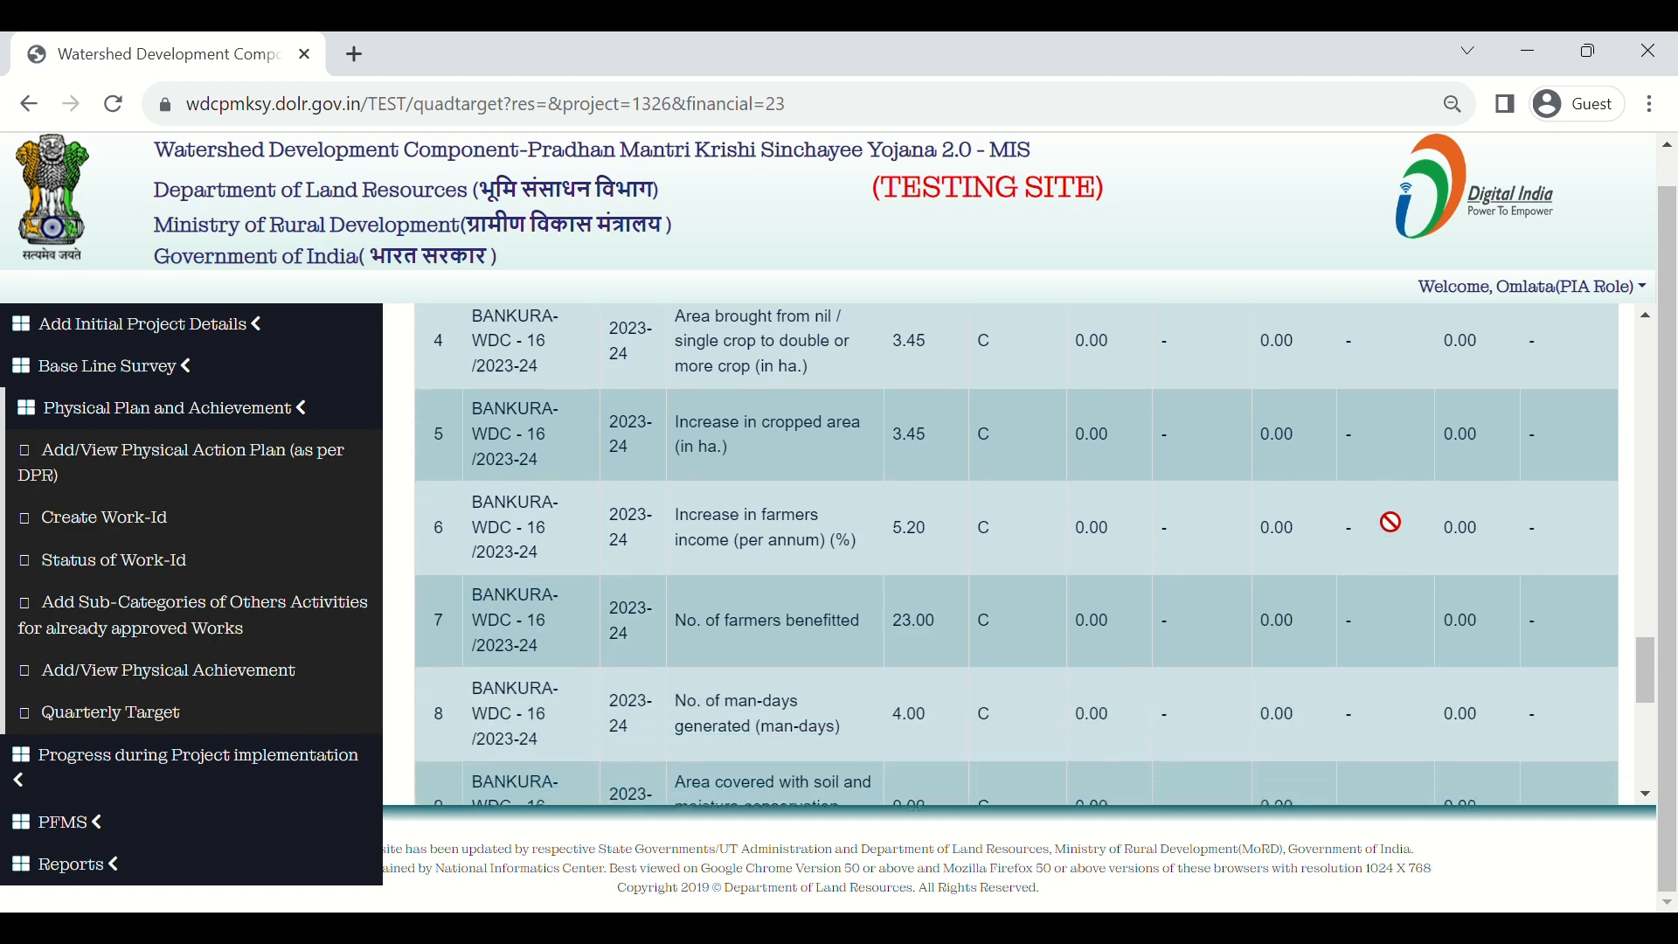
scroll(1390, 522, down, 6)
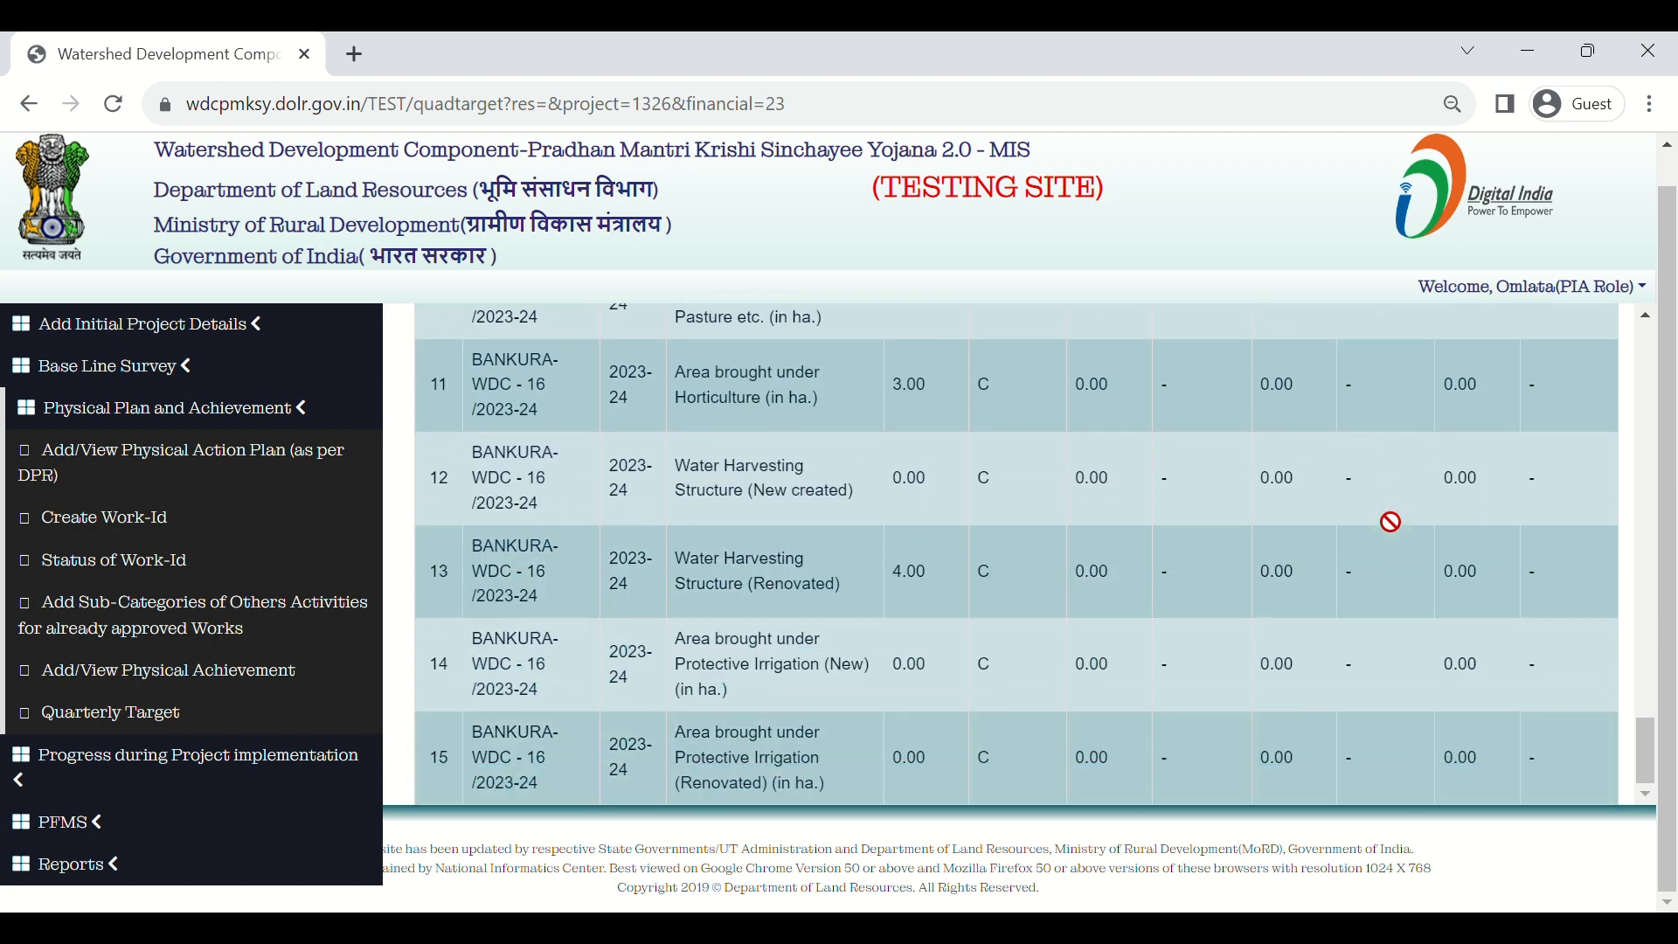